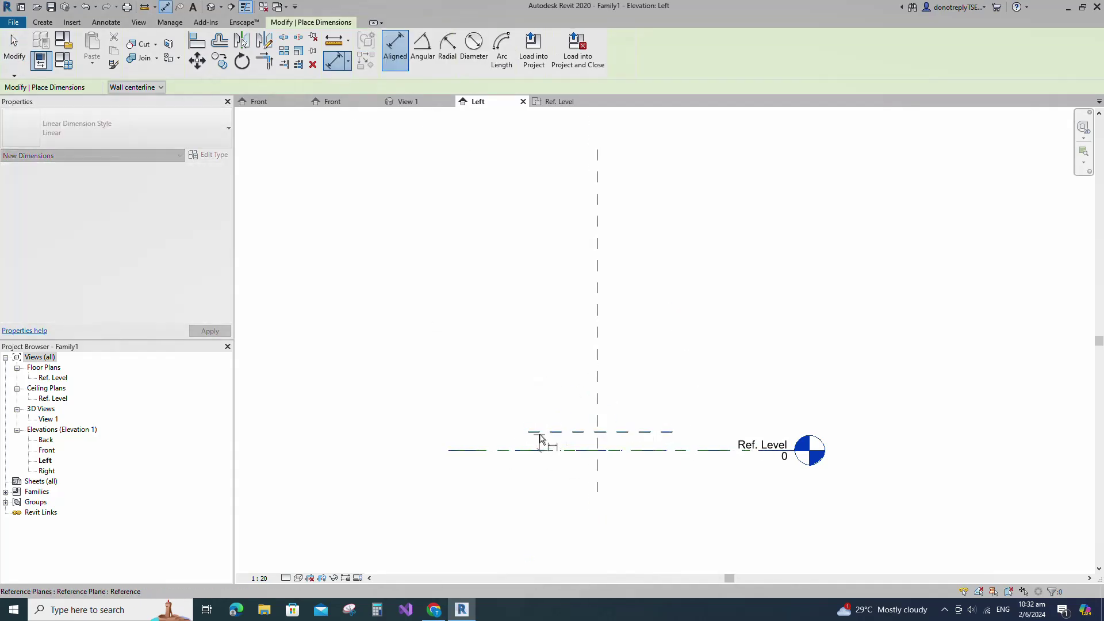
Dimension the height between Ref. Level and the horizontal reference plane above it.
{"action": "left_click", "coordinate": [475, 410]}
{"action": "key", "text": "Escape"}
{"action": "key", "text": "Escape"}
{"action": "scroll", "coordinate": [518, 469], "scroll_direction": "up", "scroll_amount": 2}
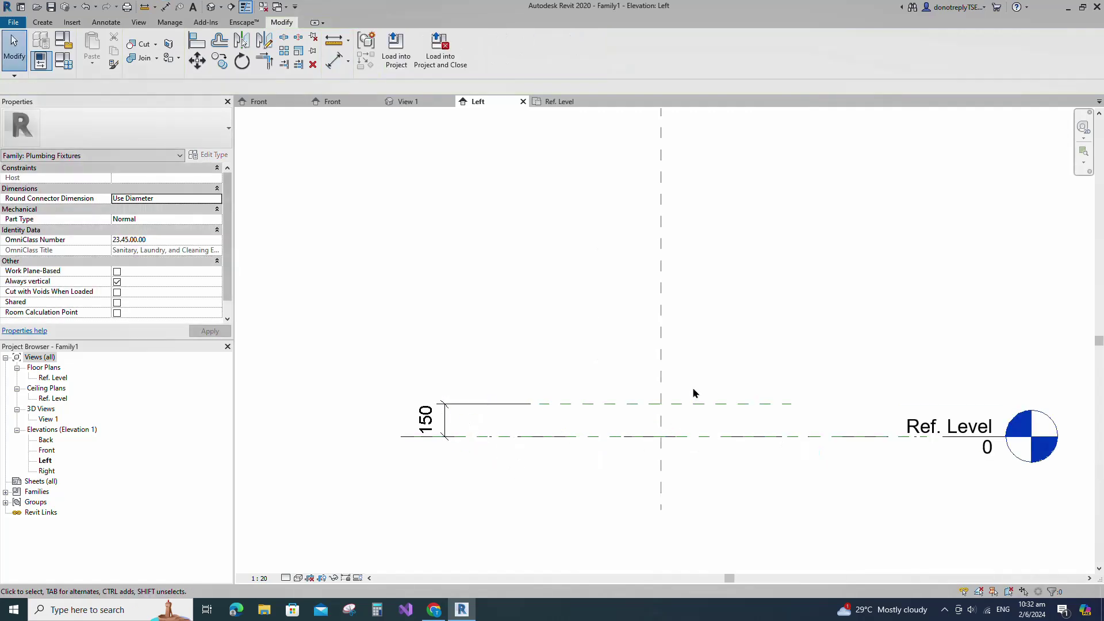
Draw vertical reference planes at a 200 offset on both sides of the centre plane.
{"action": "left_click", "coordinate": [639, 407]}
{"action": "left_click", "coordinate": [364, 65]}
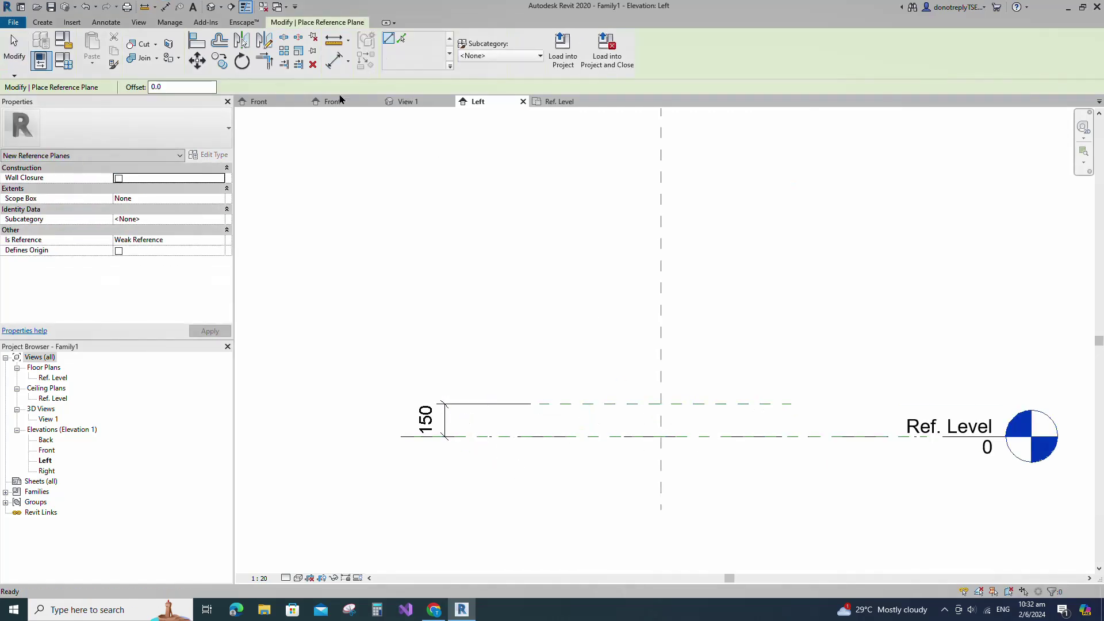
{"action": "type", "text": "200"}
{"action": "left_click", "coordinate": [661, 510]}
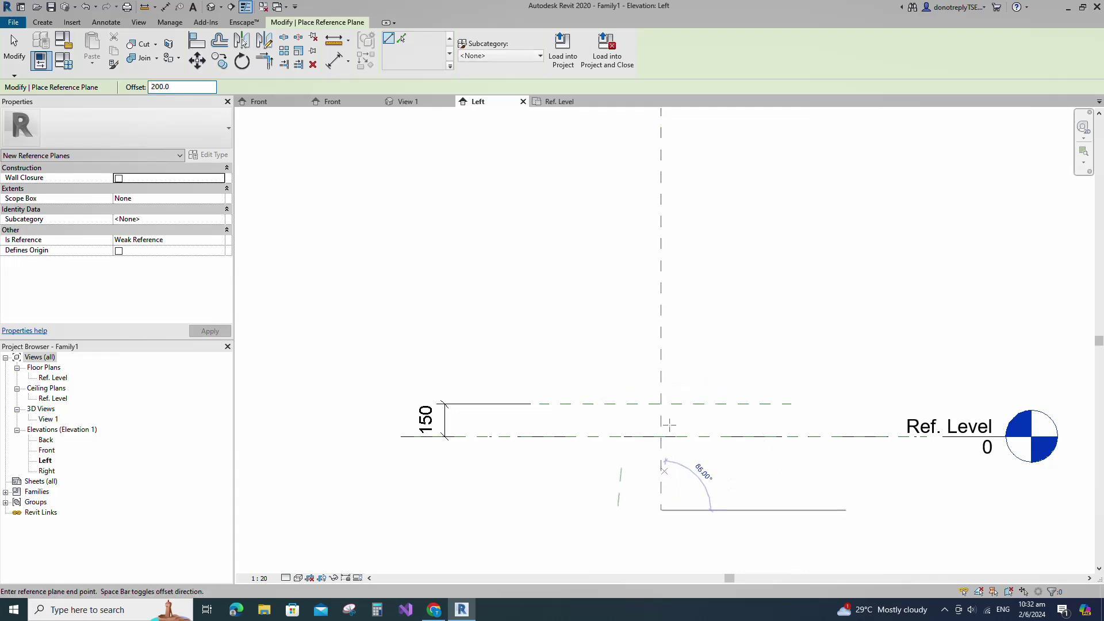
{"action": "left_click", "coordinate": [661, 234]}
Dimension the centre plane to the two outer vertical planes and set the two segments equal.
{"action": "key", "text": "d"}
{"action": "key", "text": "i"}
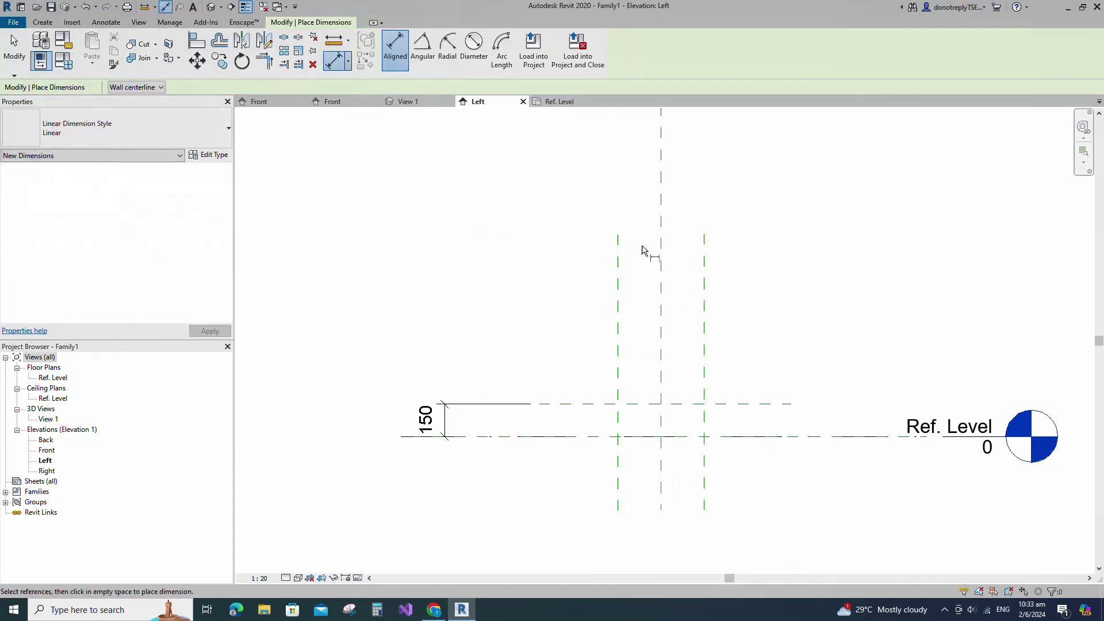
{"action": "left_click", "coordinate": [663, 244]}
{"action": "left_click", "coordinate": [619, 245]}
{"action": "left_click", "coordinate": [707, 250]}
{"action": "left_click", "coordinate": [748, 220]}
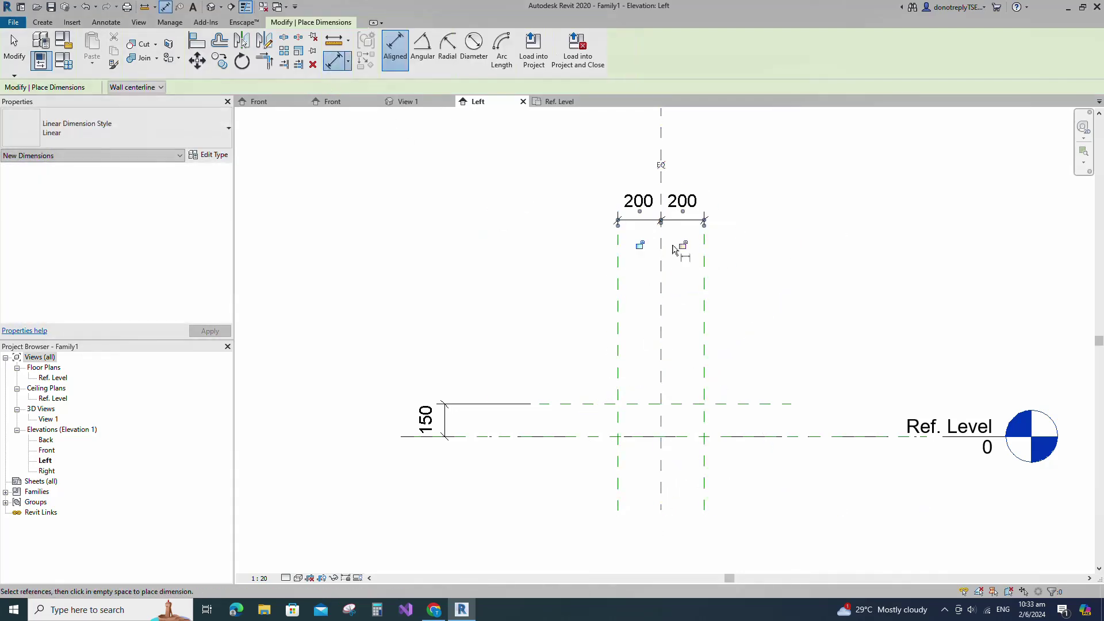
{"action": "left_click", "coordinate": [661, 165]}
Add an overall dimension between the two outer vertical reference planes above the equality dimension.
{"action": "left_click", "coordinate": [620, 257]}
{"action": "left_click", "coordinate": [705, 257]}
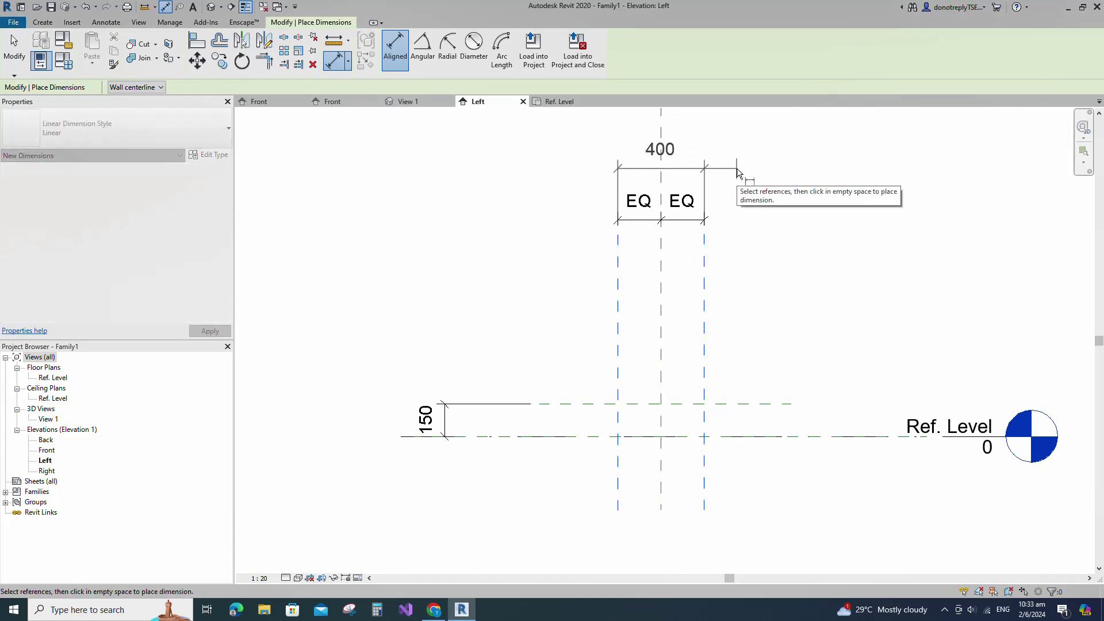
{"action": "left_click", "coordinate": [747, 153]}
{"action": "scroll", "coordinate": [742, 284], "scroll_direction": "down", "scroll_amount": 1}
{"action": "key", "text": "Escape"}
{"action": "key", "text": "Escape"}
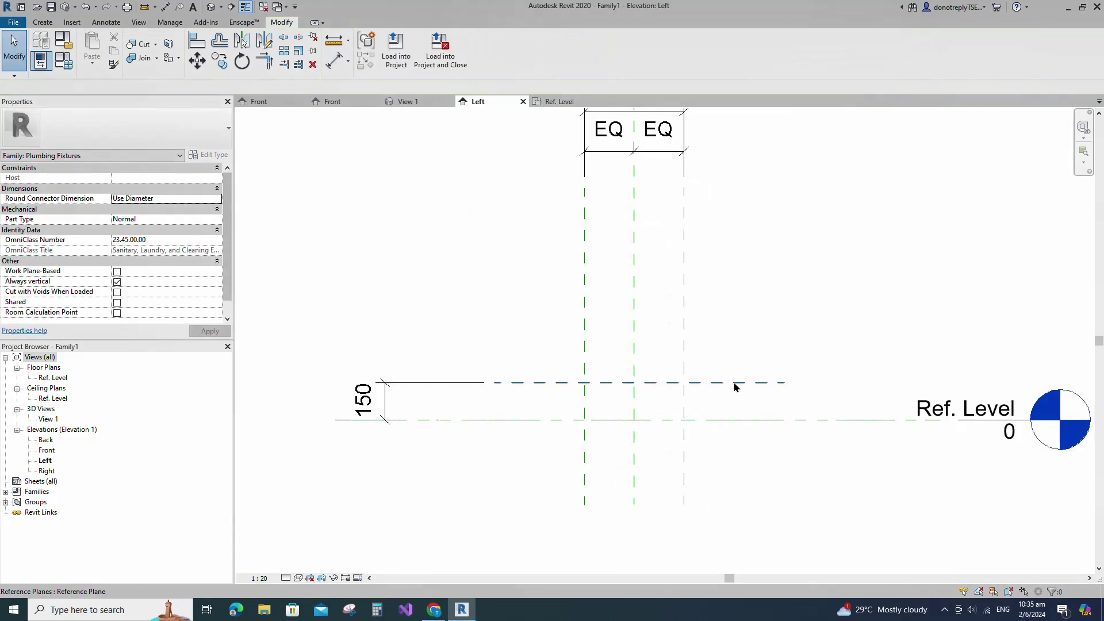
Draw a horizontal reference plane at a 20 offset above Ref. Level.
{"action": "left_click", "coordinate": [734, 388]}
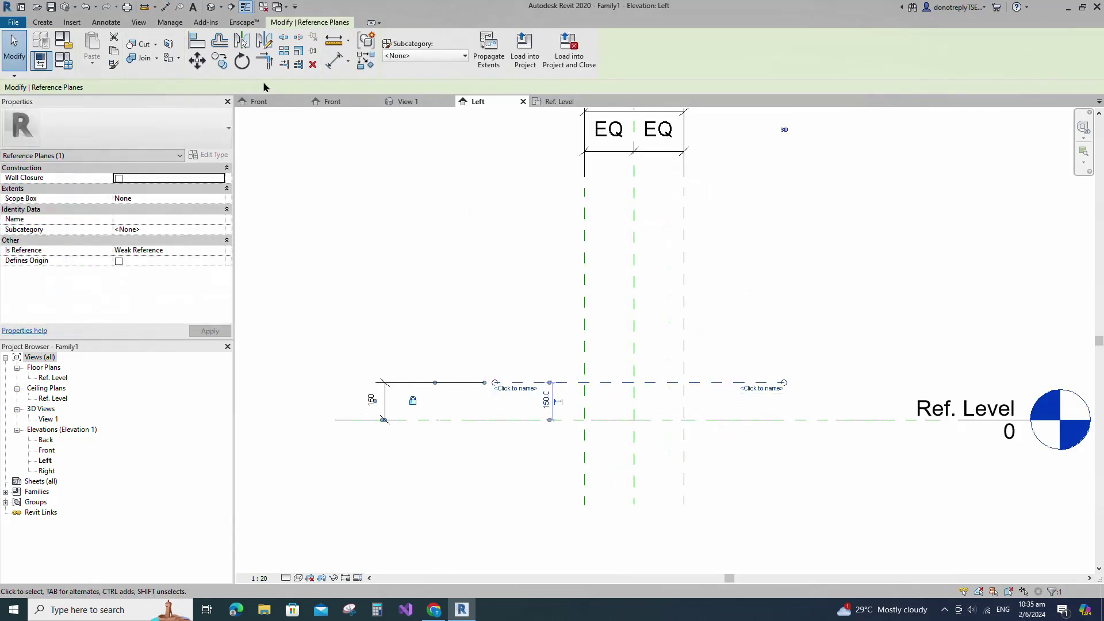
{"action": "left_click", "coordinate": [370, 67]}
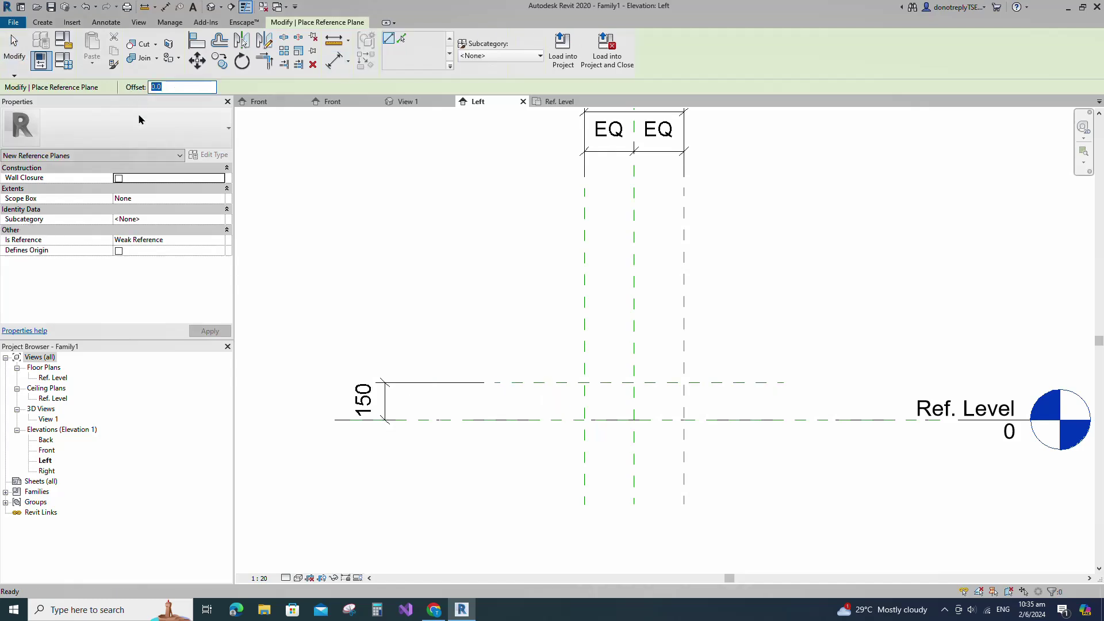
{"action": "type", "text": "20"}
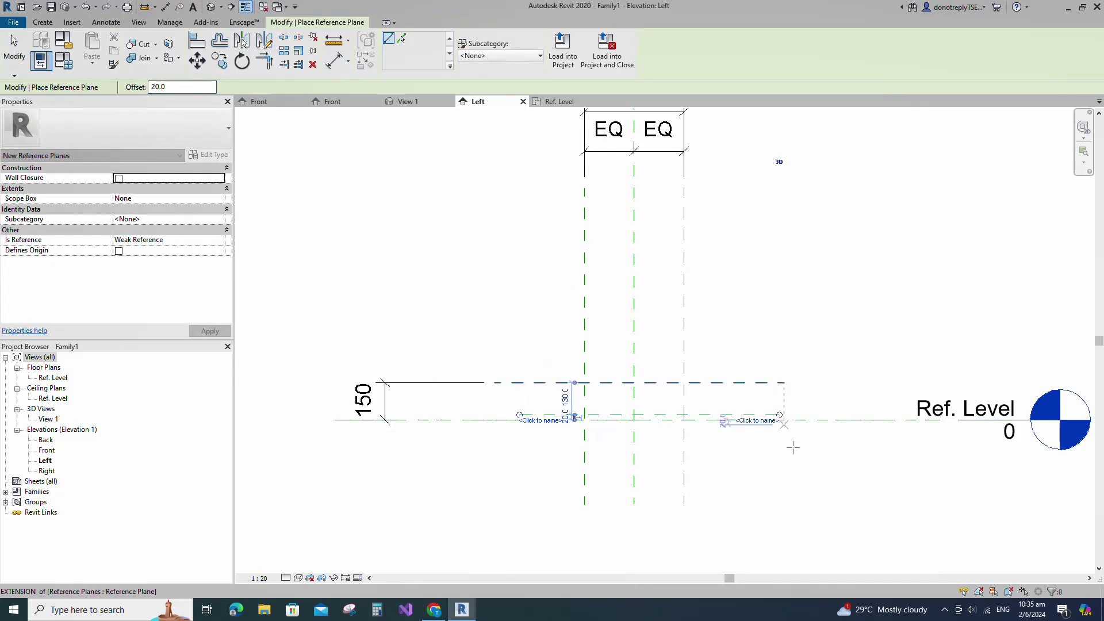
Draw two vertical reference planes at a 20 offset, one on each side of the centre plane.
{"action": "scroll", "coordinate": [633, 190], "scroll_direction": "up", "scroll_amount": 3}
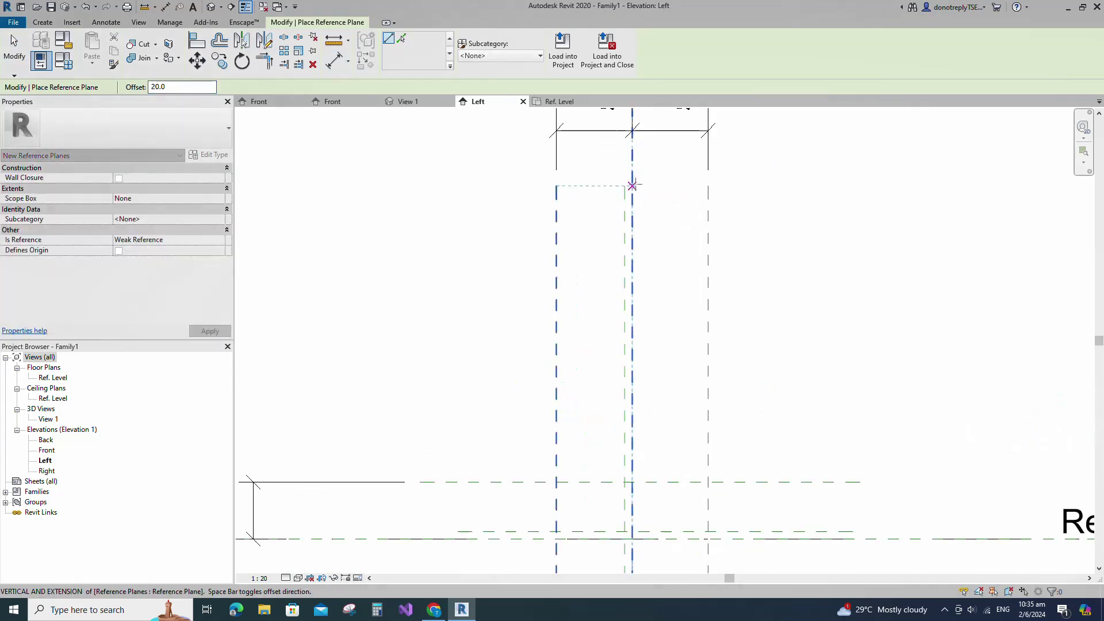
{"action": "scroll", "coordinate": [633, 186], "scroll_direction": "up", "scroll_amount": 2}
{"action": "left_click", "coordinate": [633, 184]}
{"action": "scroll", "coordinate": [636, 201], "scroll_direction": "down", "scroll_amount": 4}
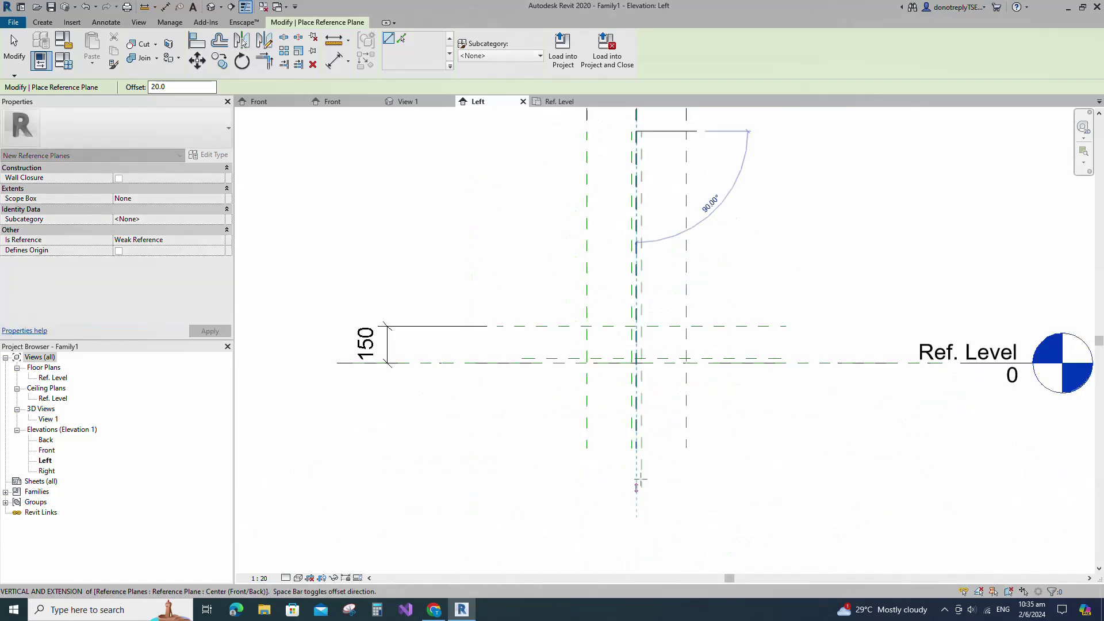
{"action": "left_click", "coordinate": [638, 451]}
{"action": "key", "text": "Escape"}
{"action": "key", "text": "Escape"}
{"action": "scroll", "coordinate": [662, 456], "scroll_direction": "down", "scroll_amount": 1}
Dimension the two inner vertical planes to the centre plane and make the segments equal.
{"action": "left_click", "coordinate": [335, 61]}
{"action": "scroll", "coordinate": [666, 223], "scroll_direction": "up", "scroll_amount": 1}
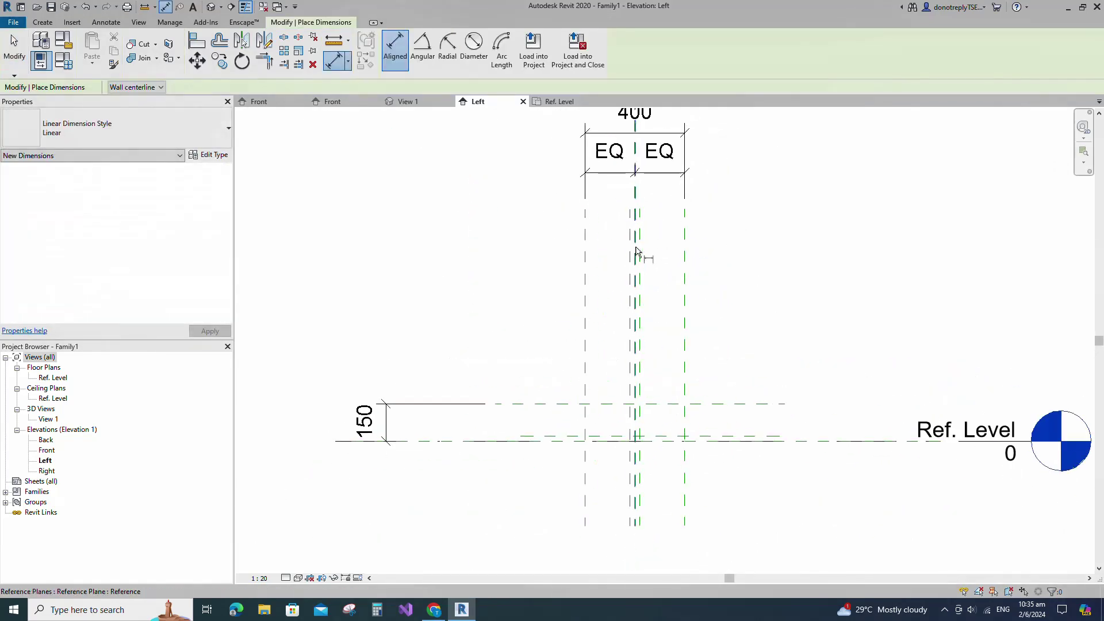
{"action": "scroll", "coordinate": [639, 270], "scroll_direction": "up", "scroll_amount": 2}
{"action": "left_click", "coordinate": [626, 264]}
{"action": "left_click", "coordinate": [633, 268]}
{"action": "left_click", "coordinate": [640, 269]}
{"action": "left_click", "coordinate": [666, 262]}
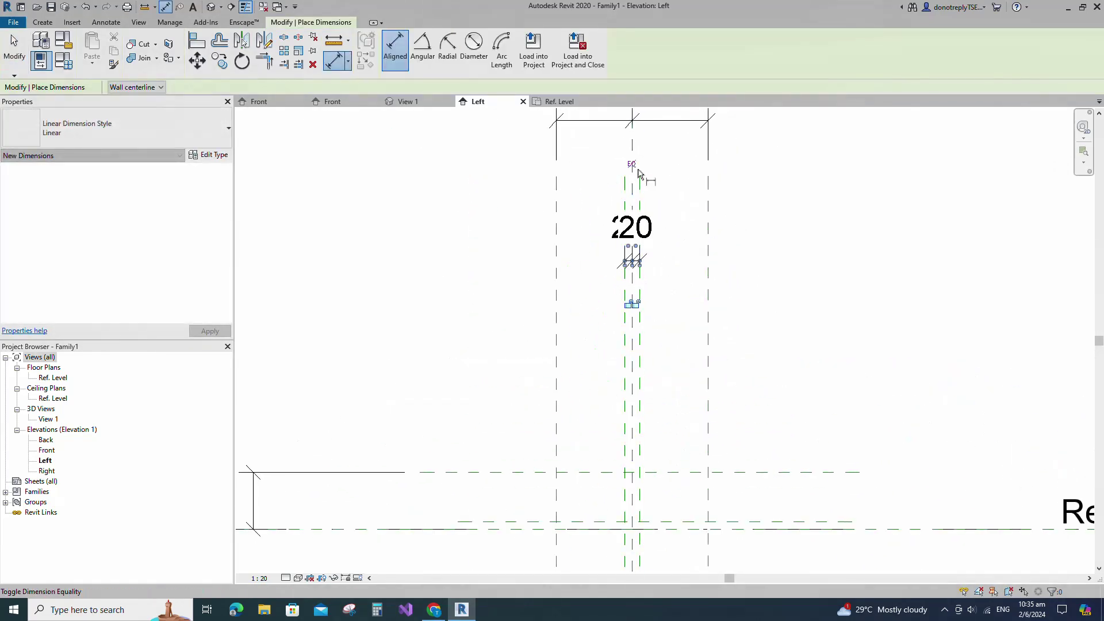
{"action": "left_click", "coordinate": [631, 164]}
Dimension the overall spacing of the two inner vertical planes and the lower horizontal plane's height above Ref. Level.
{"action": "scroll", "coordinate": [642, 230], "scroll_direction": "down", "scroll_amount": 1}
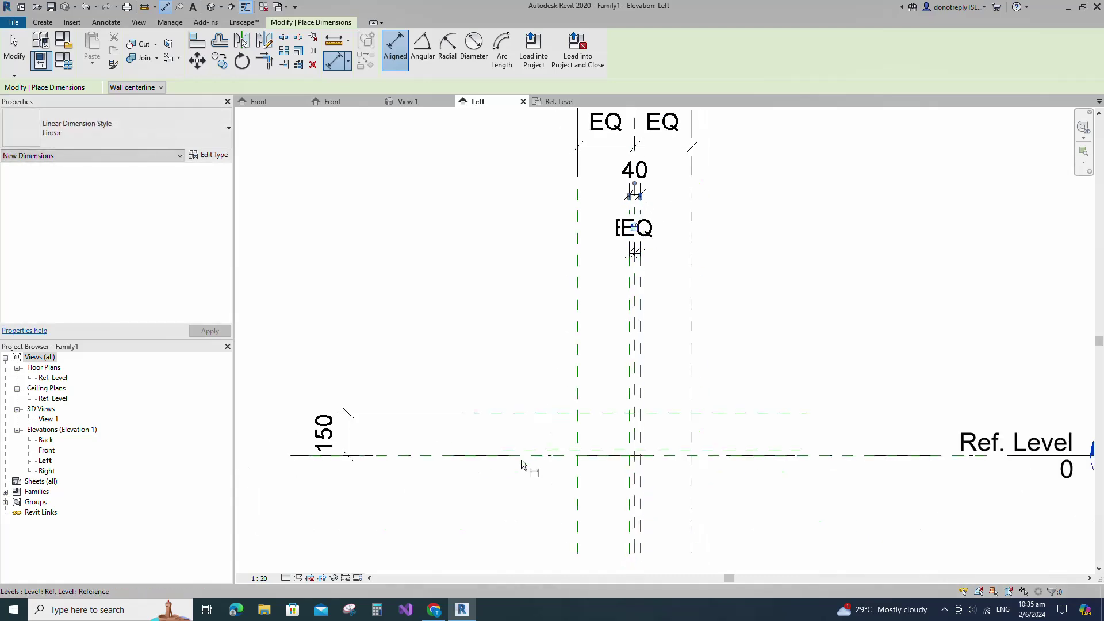
{"action": "left_click", "coordinate": [522, 465]}
{"action": "key", "text": "Escape"}
{"action": "key", "text": "Escape"}
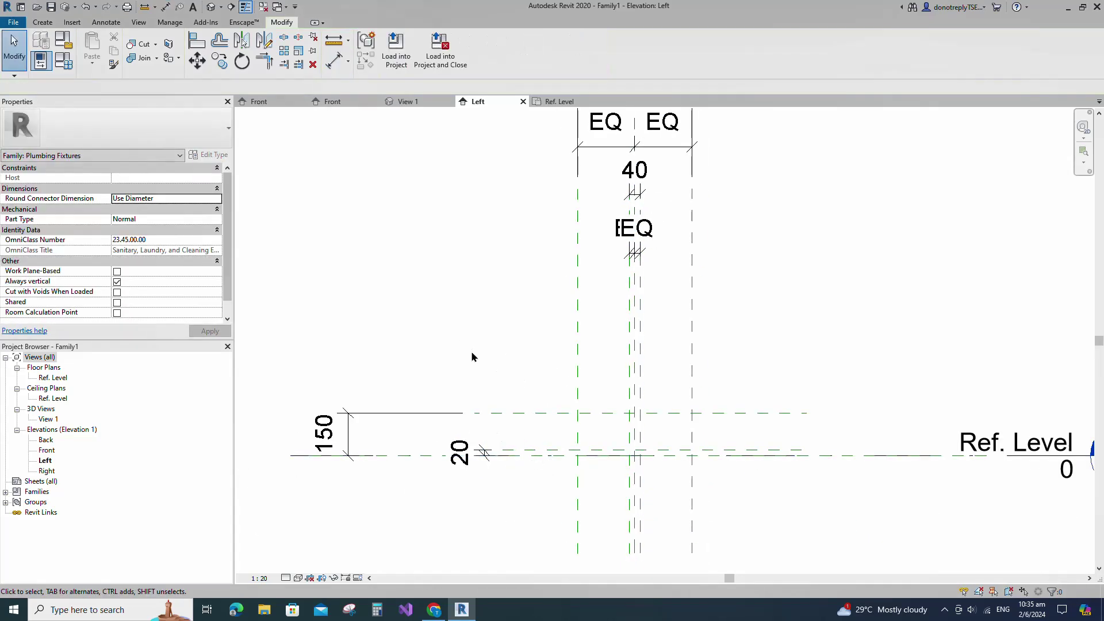
Draw a vertical reference plane offset 16 inward from the left outer plane.
{"action": "left_click", "coordinate": [518, 413]}
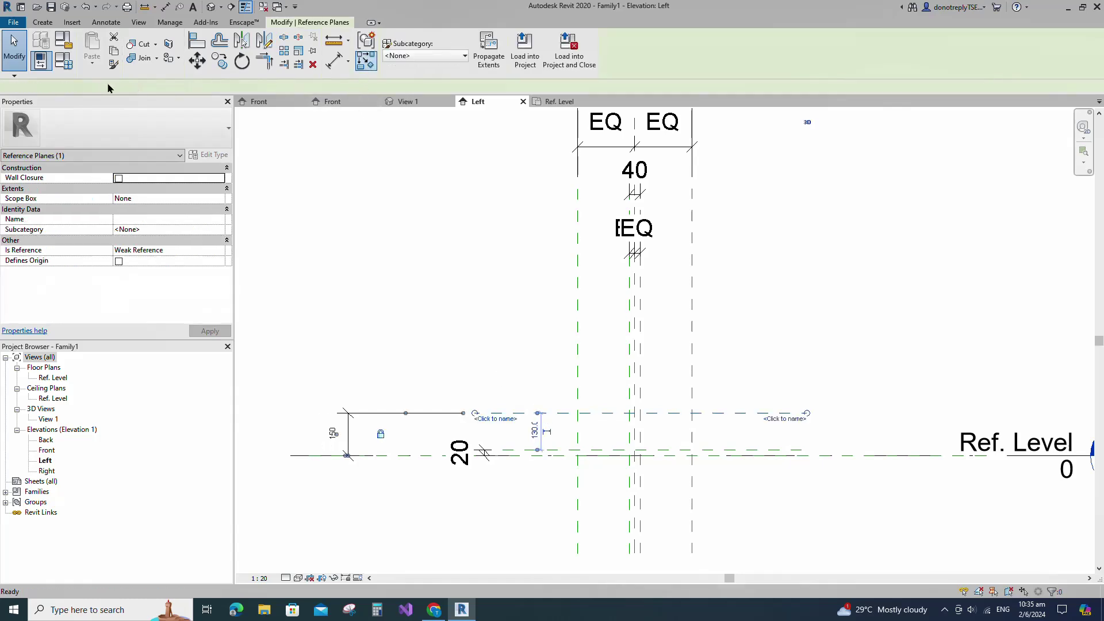
{"action": "key", "text": "r"}
{"action": "key", "text": "p"}
{"action": "left_click", "coordinate": [578, 554]}
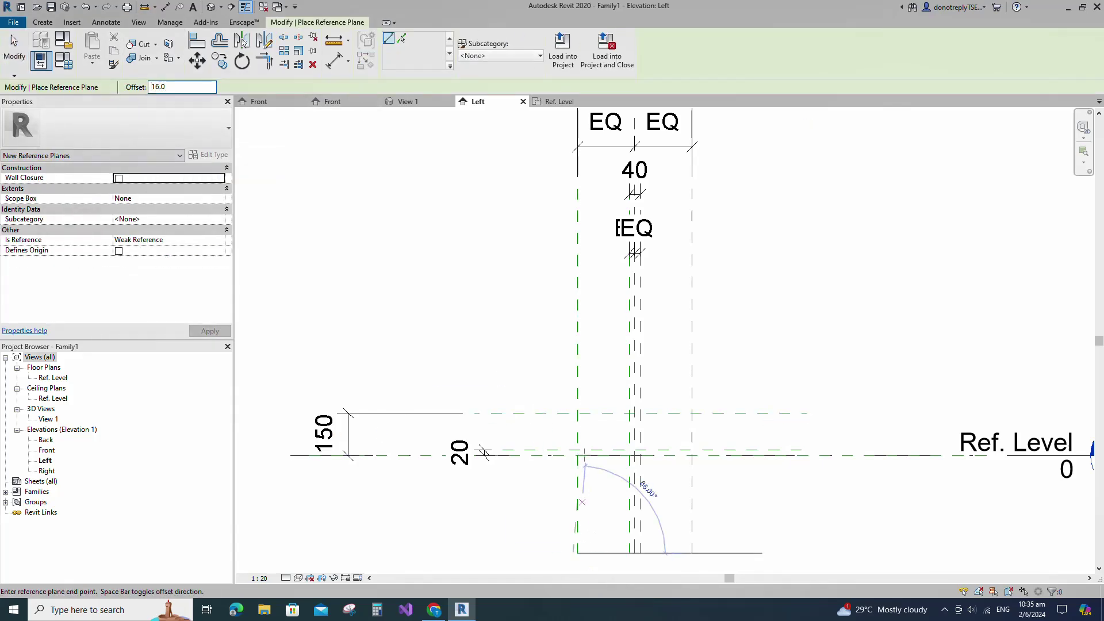
{"action": "left_click", "coordinate": [579, 191]}
Dimension the gap between the left outer plane and the adjacent inward offset plane.
{"action": "left_click", "coordinate": [334, 61]}
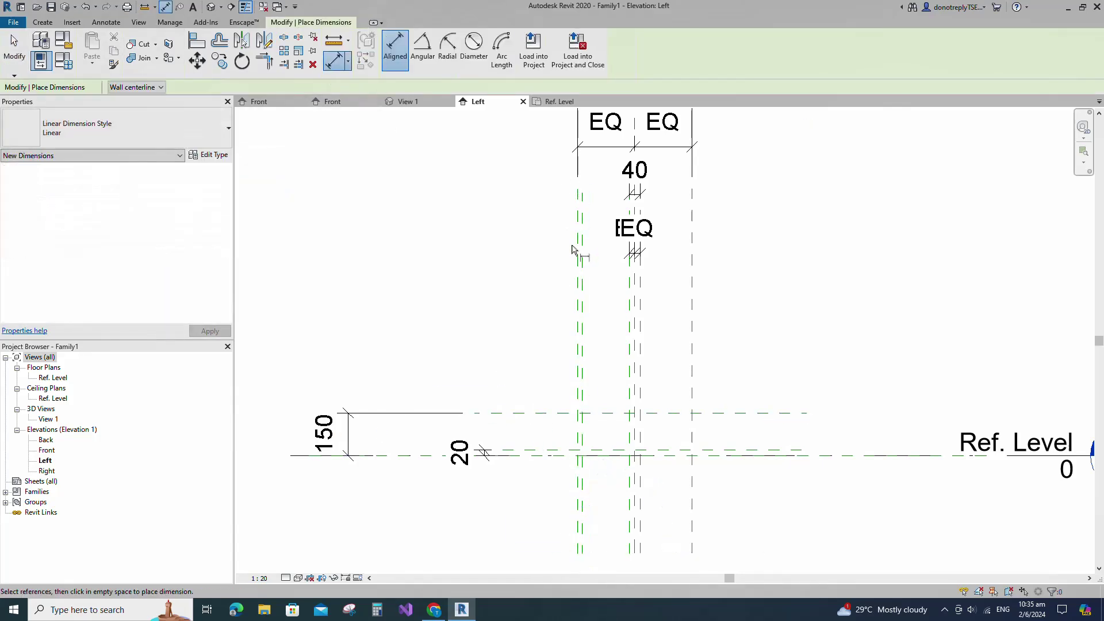
{"action": "left_click", "coordinate": [577, 245]}
{"action": "left_click", "coordinate": [582, 243]}
{"action": "left_click", "coordinate": [602, 194]}
{"action": "scroll", "coordinate": [569, 259], "scroll_direction": "down", "scroll_amount": 1}
{"action": "key", "text": "Escape"}
{"action": "key", "text": "Escape"}
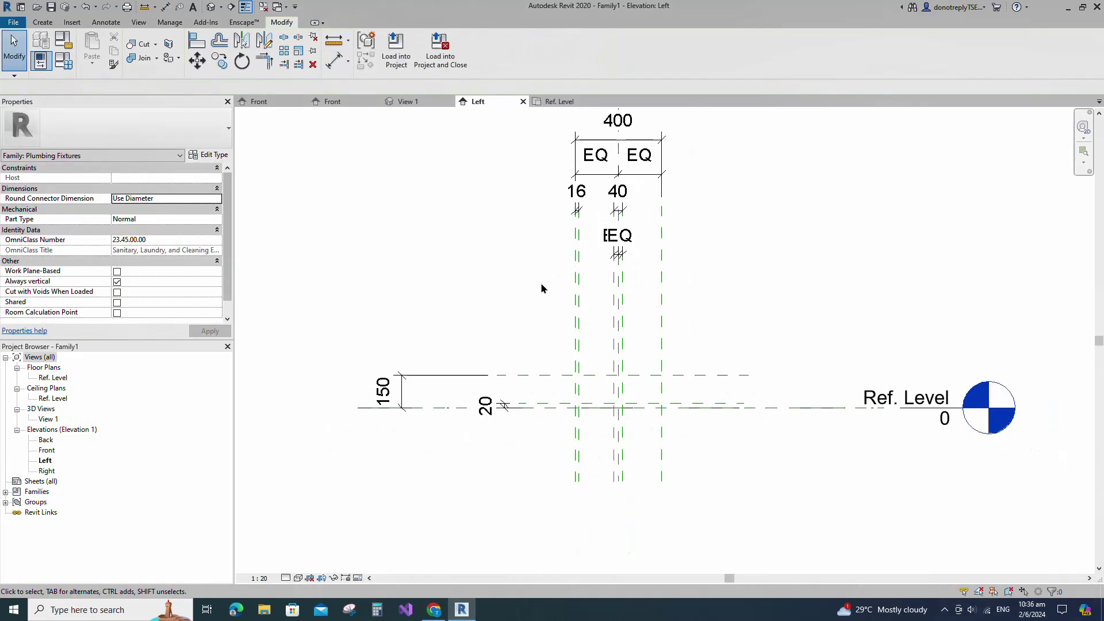
{"action": "scroll", "coordinate": [542, 288], "scroll_direction": "down", "scroll_amount": 1}
Draw a reference line sloping down about 18° from vertical, starting where the left outer plane meets the upper horizontal plane.
{"action": "left_click", "coordinate": [46, 26]}
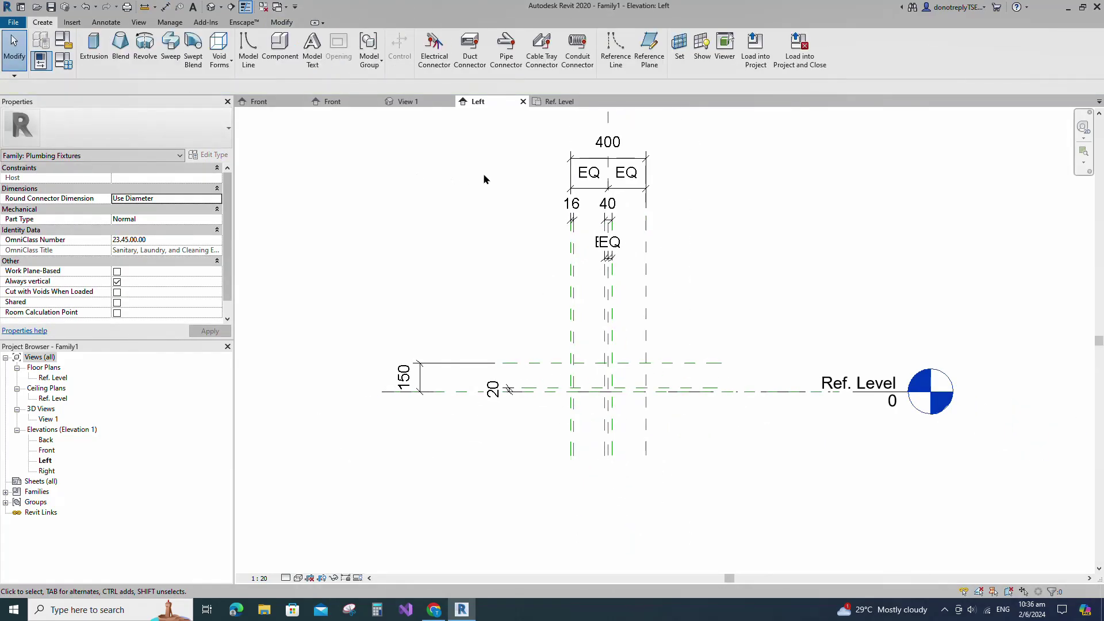
{"action": "left_click", "coordinate": [607, 60]}
{"action": "scroll", "coordinate": [566, 343], "scroll_direction": "up", "scroll_amount": 2}
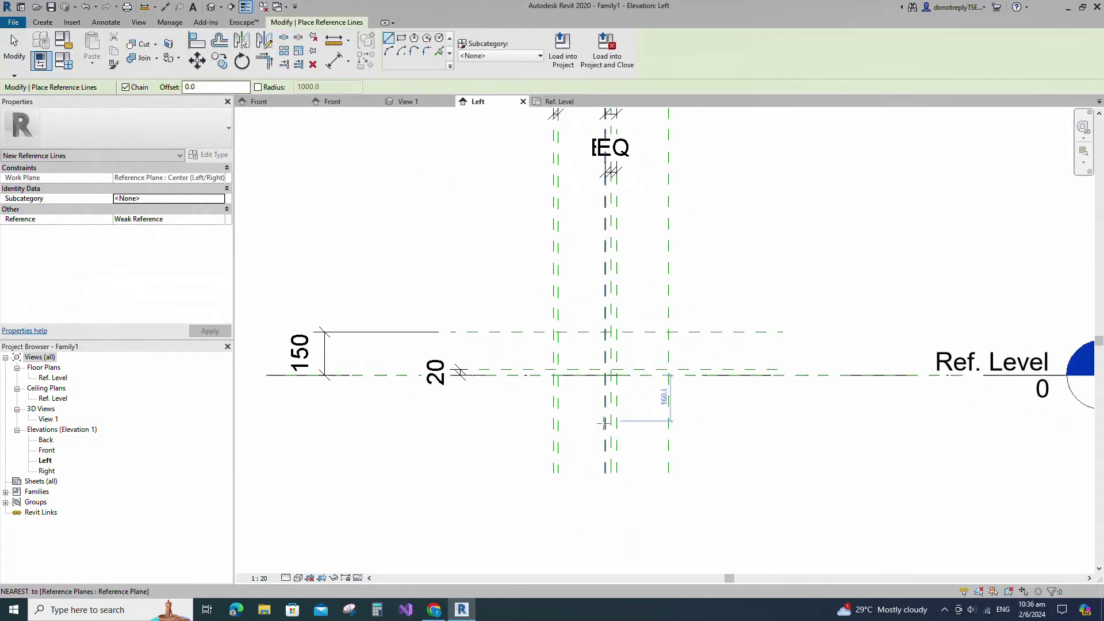
{"action": "left_click", "coordinate": [554, 331]}
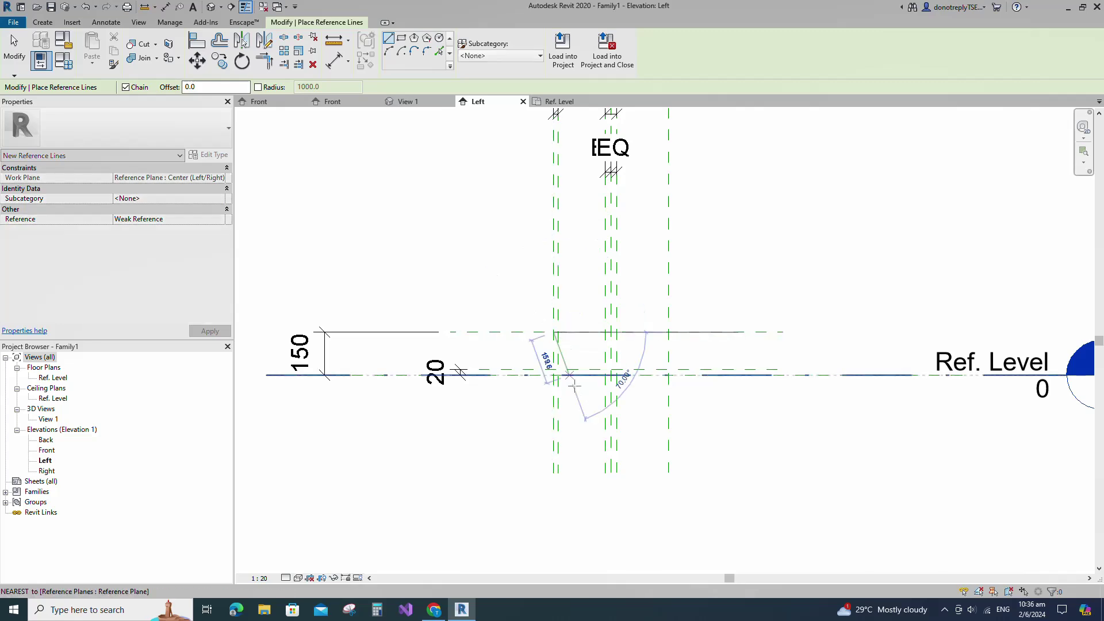
{"action": "left_click", "coordinate": [605, 489]}
{"action": "key", "text": "Escape"}
{"action": "key", "text": "Escape"}
Align the sloping reference line's upper endpoint to the upper horizontal reference plane and lock it.
{"action": "key", "text": "a"}
{"action": "key", "text": "l"}
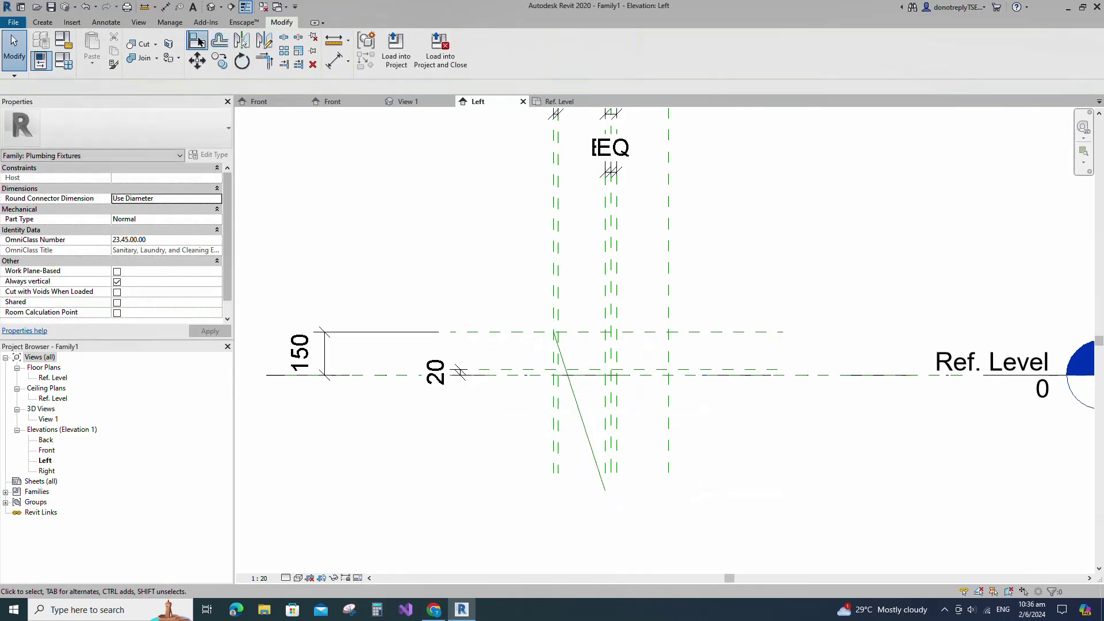
{"action": "scroll", "coordinate": [555, 286], "scroll_direction": "up", "scroll_amount": 2}
{"action": "left_click", "coordinate": [530, 350]}
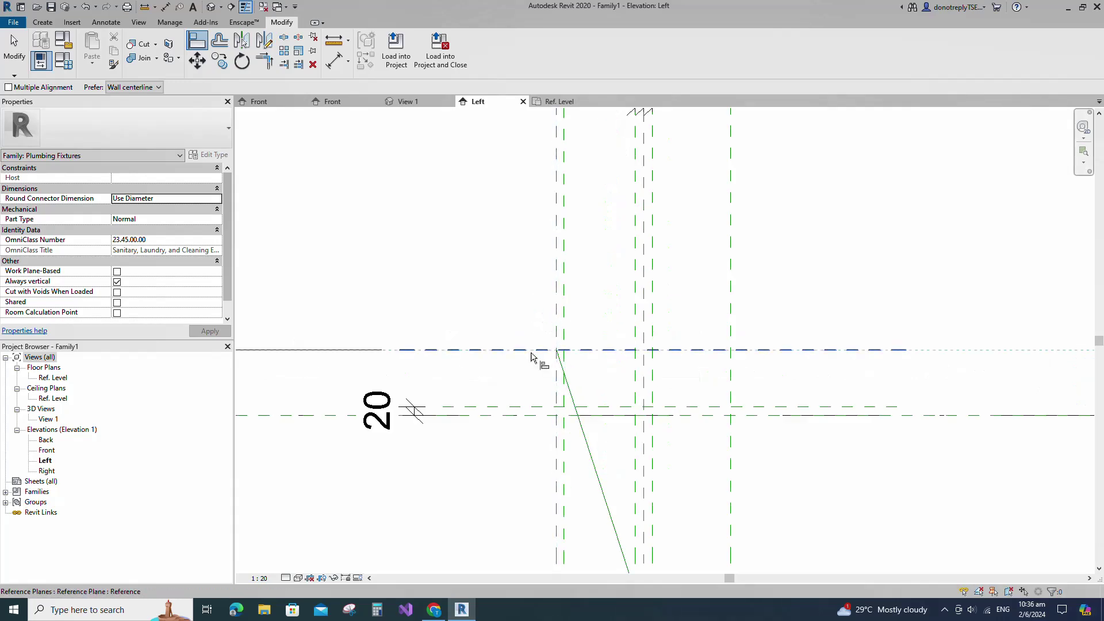
{"action": "left_click", "coordinate": [557, 351]}
{"action": "left_click", "coordinate": [665, 329]}
{"action": "scroll", "coordinate": [625, 289], "scroll_direction": "down", "scroll_amount": 3}
{"action": "key", "text": "Escape"}
{"action": "key", "text": "Escape"}
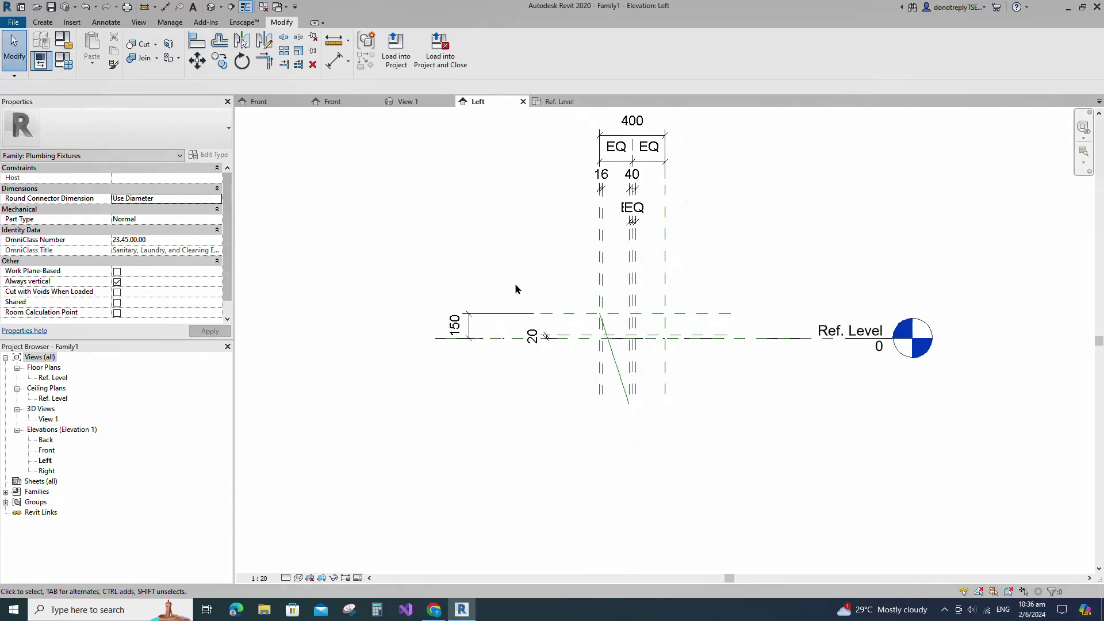
Add an angular dimension between the left outer vertical plane and the sloping reference line.
{"action": "left_click", "coordinate": [347, 62]}
{"action": "left_click", "coordinate": [359, 105]}
{"action": "scroll", "coordinate": [608, 367], "scroll_direction": "up", "scroll_amount": 3}
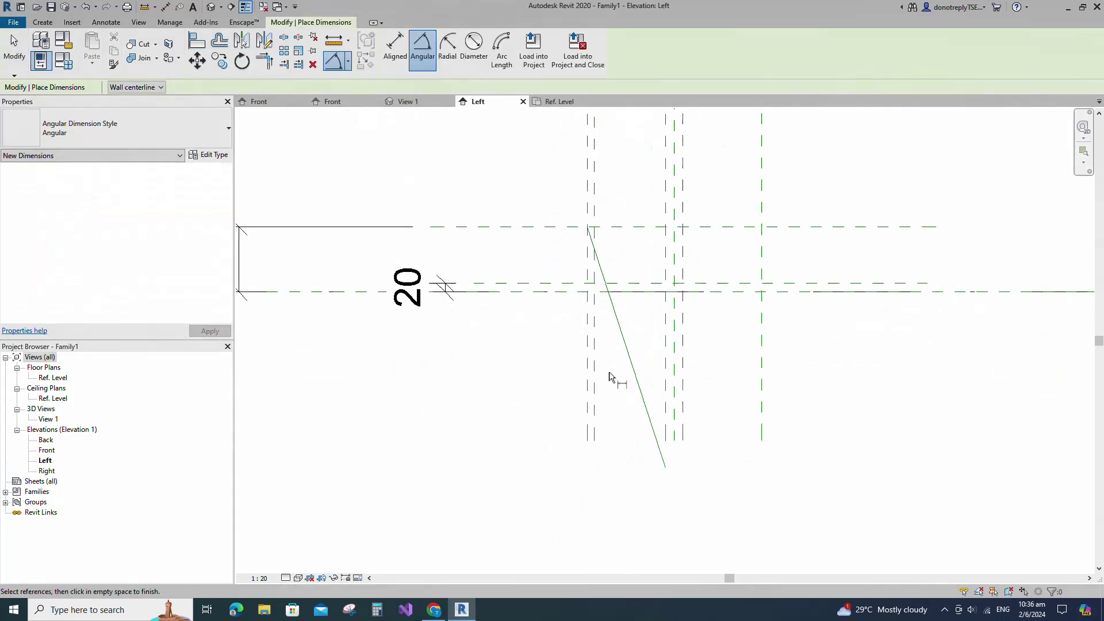
{"action": "left_click", "coordinate": [588, 384]}
{"action": "left_click", "coordinate": [638, 382]}
{"action": "scroll", "coordinate": [620, 368], "scroll_direction": "down", "scroll_amount": 3}
{"action": "left_click", "coordinate": [623, 437]}
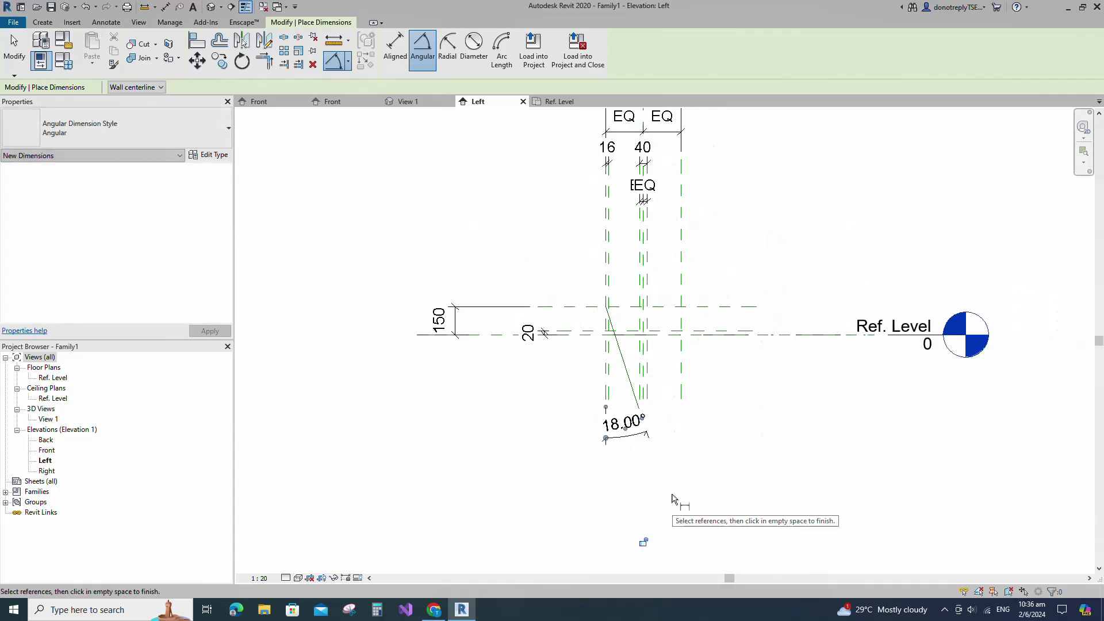
{"action": "key", "text": "Escape"}
{"action": "key", "text": "Escape"}
{"action": "left_click", "coordinate": [636, 396]}
{"action": "left_click", "coordinate": [623, 419]}
{"action": "left_click", "coordinate": [678, 474]}
{"action": "left_click", "coordinate": [633, 427]}
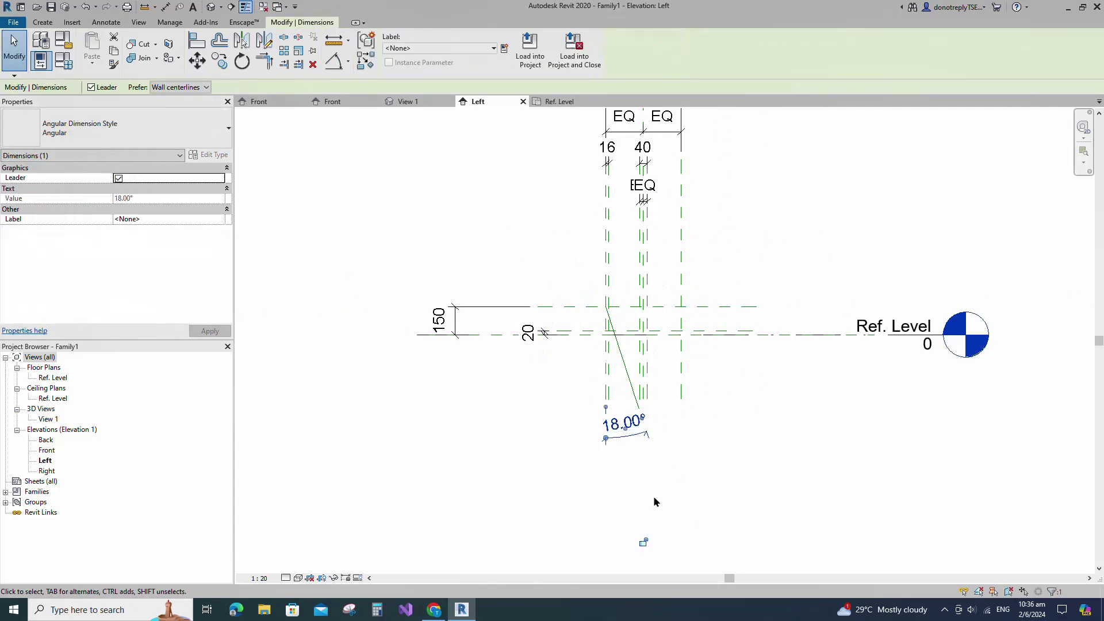
{"action": "left_click", "coordinate": [499, 388]}
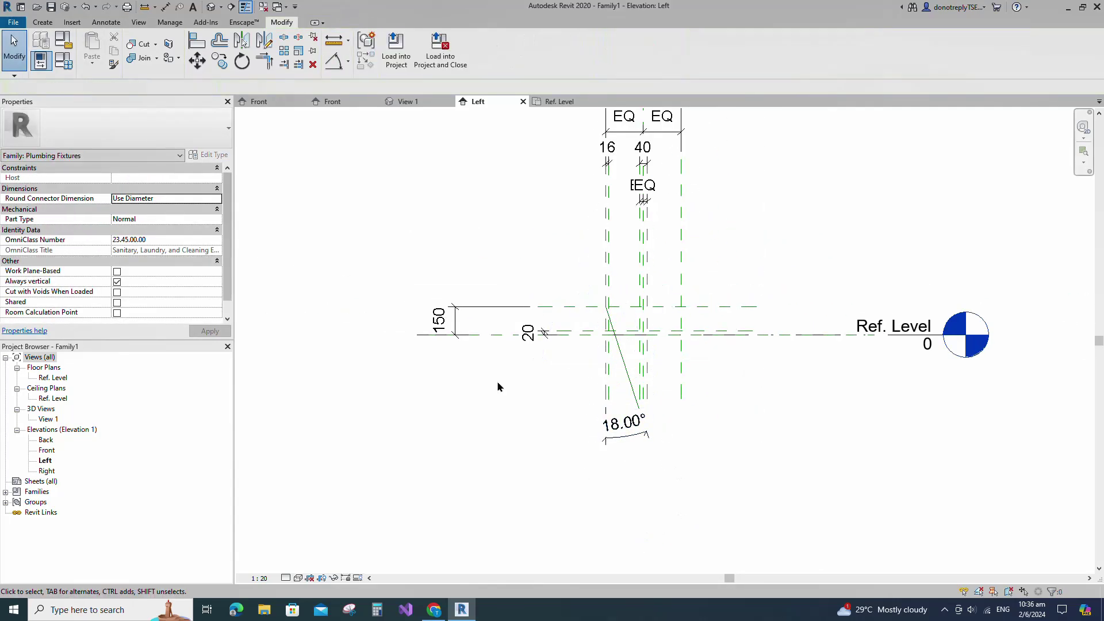
Draw a second, flatter reference line down and right from where the 16-offset plane meets the upper horizontal plane.
{"action": "left_click", "coordinate": [626, 371]}
{"action": "key", "text": "c"}
{"action": "key", "text": "s"}
{"action": "scroll", "coordinate": [650, 345], "scroll_direction": "up", "scroll_amount": 2}
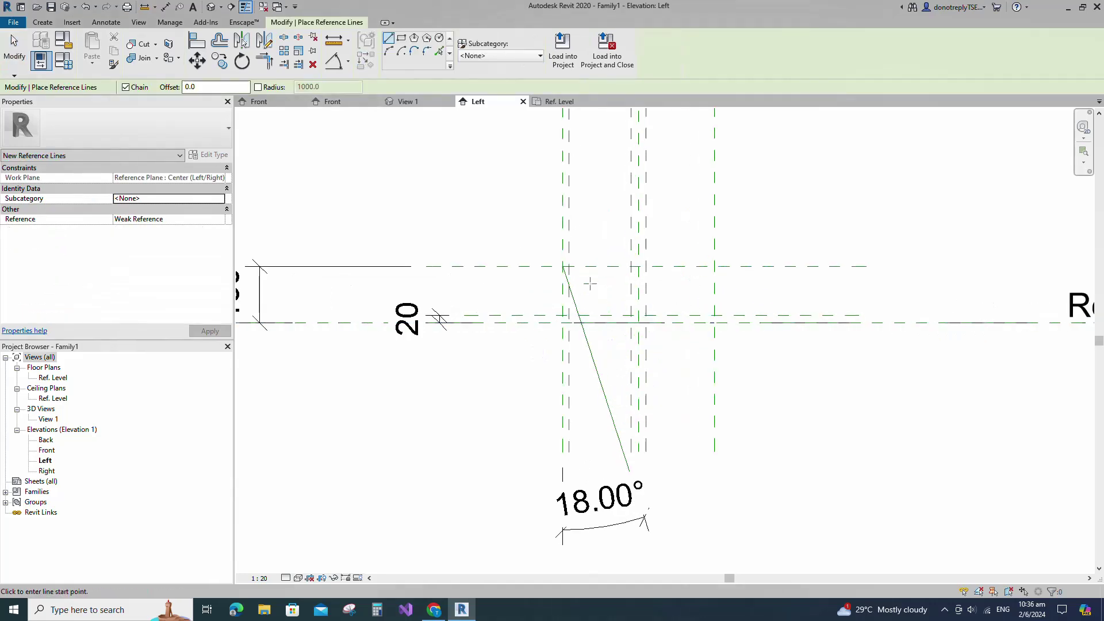
{"action": "left_click", "coordinate": [564, 266]}
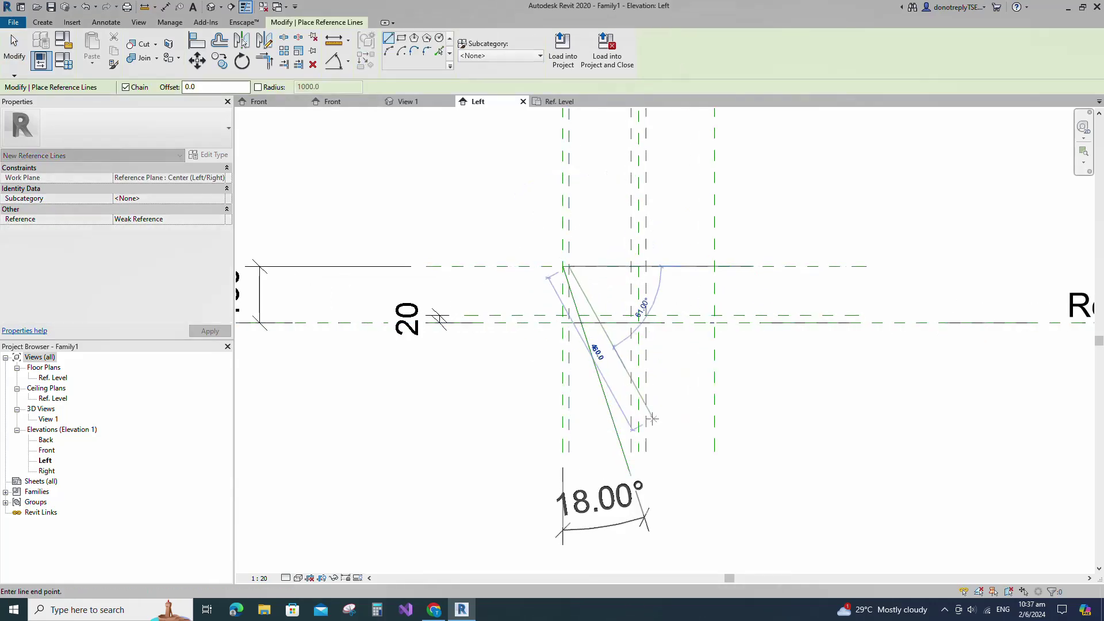
{"action": "left_click", "coordinate": [704, 503]}
{"action": "key", "text": "Escape"}
{"action": "key", "text": "Escape"}
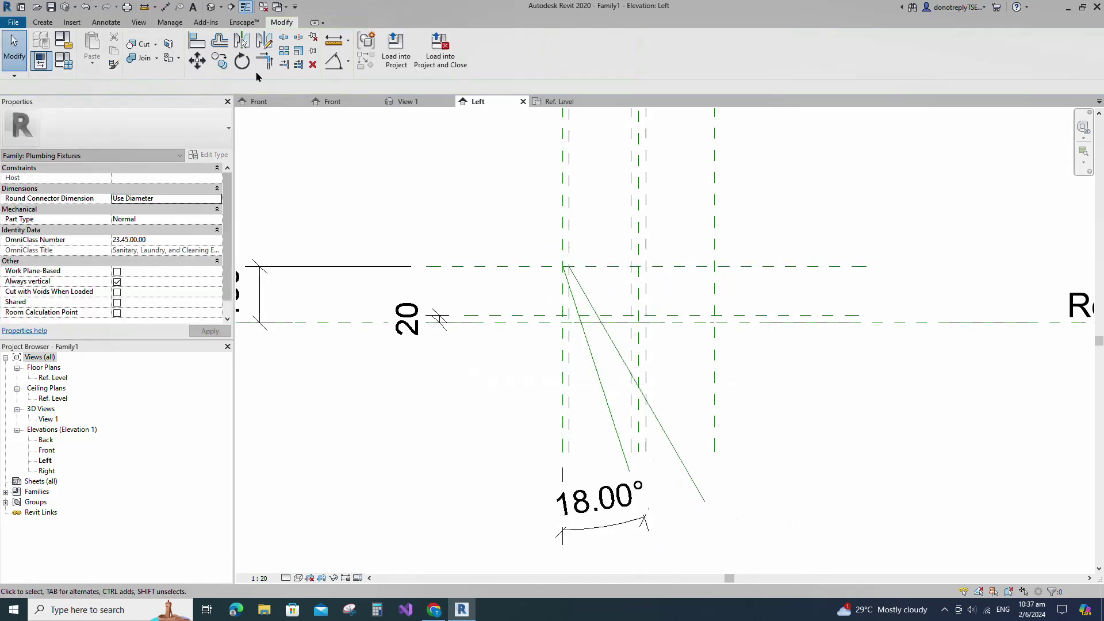
Align the second reference line's upper endpoint to the 16-offset vertical plane and the upper horizontal plane, locking the alignment.
{"action": "scroll", "coordinate": [570, 272], "scroll_direction": "up", "scroll_amount": 2}
{"action": "left_click", "coordinate": [568, 268]}
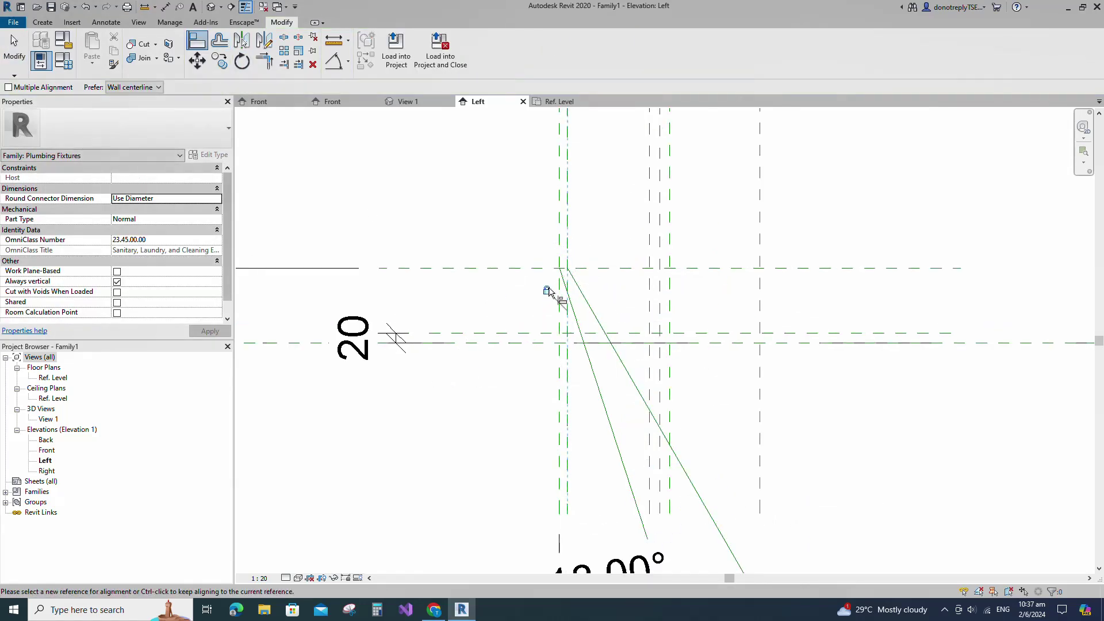
{"action": "left_click", "coordinate": [539, 269]}
{"action": "left_click", "coordinate": [569, 269]}
{"action": "scroll", "coordinate": [660, 256], "scroll_direction": "down", "scroll_amount": 1}
{"action": "scroll", "coordinate": [654, 259], "scroll_direction": "down", "scroll_amount": 2}
{"action": "key", "text": "Escape"}
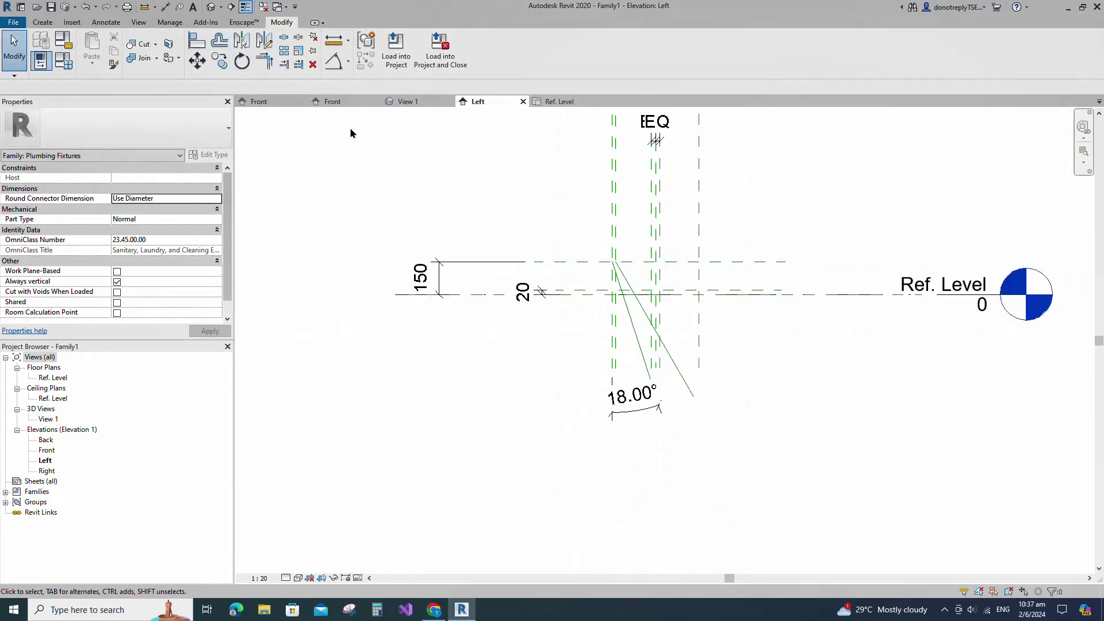
Add an angular dimension between the 16-offset vertical plane and the flatter reference line, placed below the existing angle dimension.
{"action": "left_click", "coordinate": [333, 62]}
{"action": "left_click", "coordinate": [616, 320]}
{"action": "left_click", "coordinate": [661, 341]}
{"action": "left_click", "coordinate": [694, 459]}
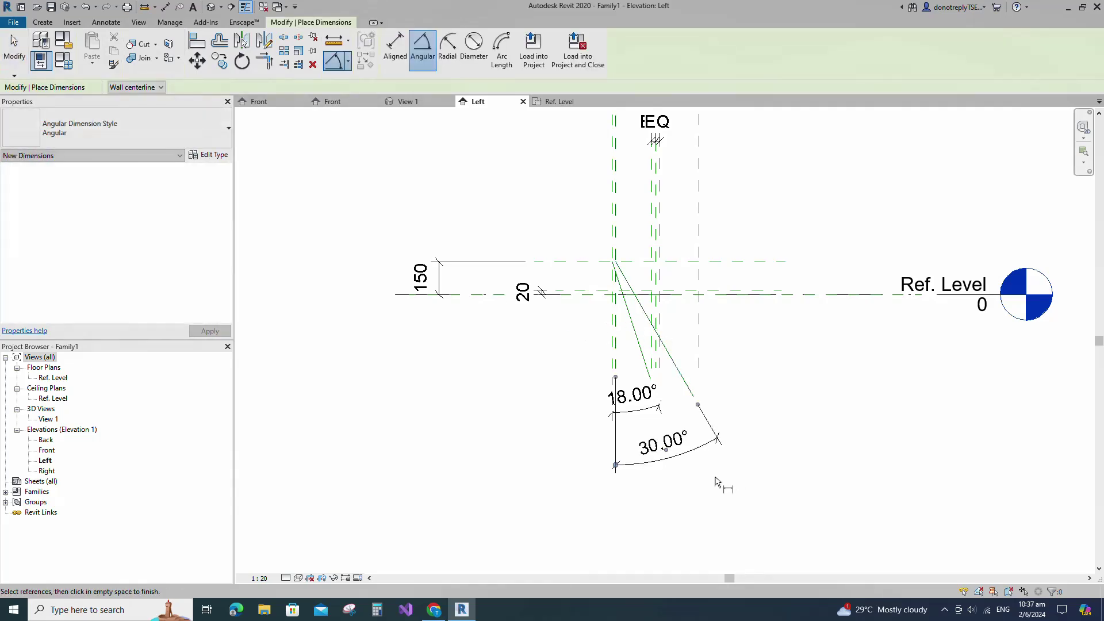
{"action": "scroll", "coordinate": [715, 483], "scroll_direction": "down", "scroll_amount": 1}
{"action": "key", "text": "Escape"}
{"action": "key", "text": "Escape"}
{"action": "scroll", "coordinate": [730, 228], "scroll_direction": "up", "scroll_amount": 2}
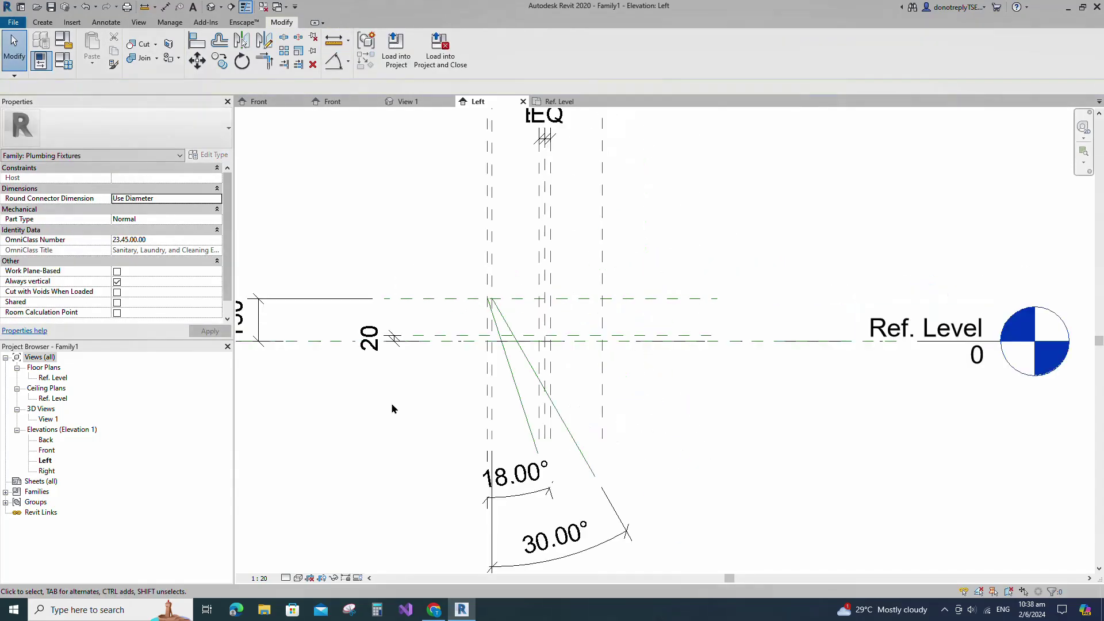
Start a Revolve and pick its boundary lines from both sloping reference lines, the three horizontal references and the left drain-opening plane, locking them.
{"action": "left_click", "coordinate": [44, 23]}
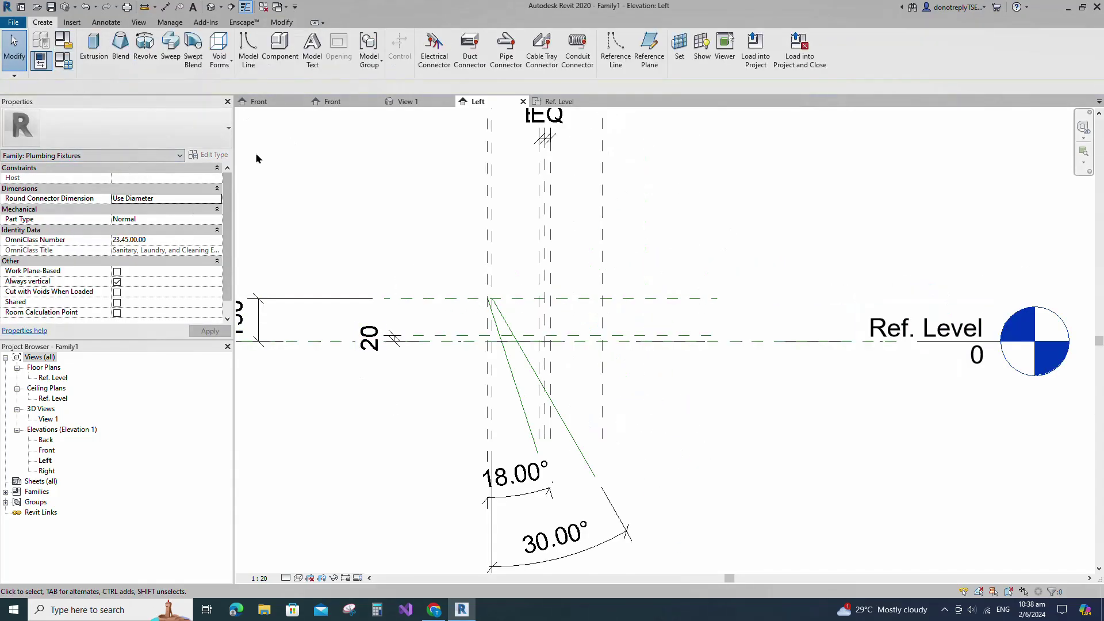
{"action": "left_click", "coordinate": [145, 48]}
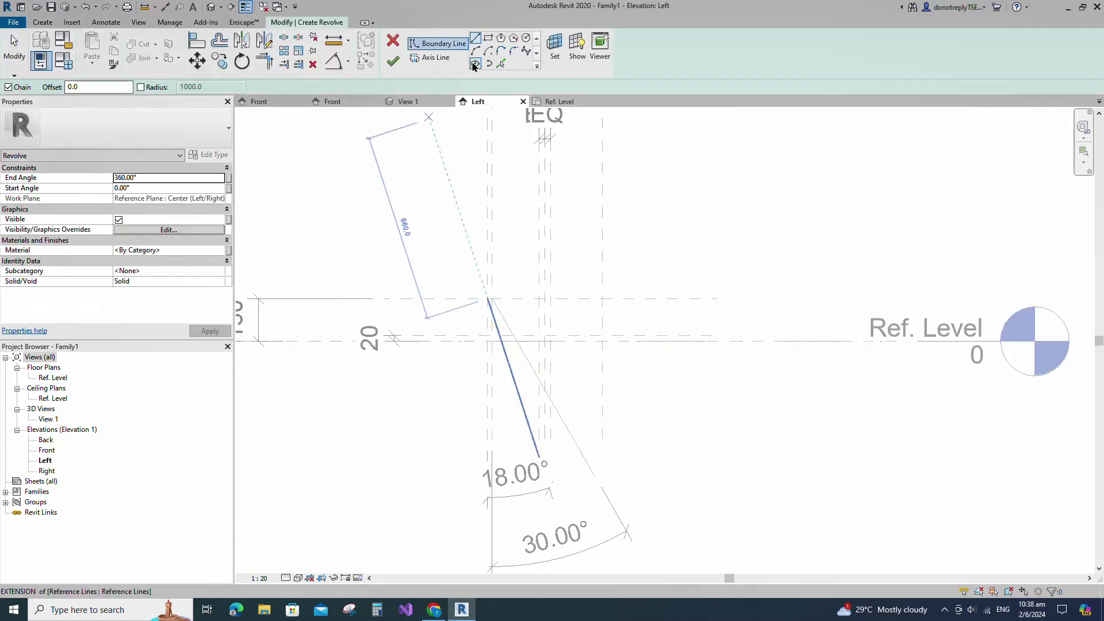
{"action": "left_click", "coordinate": [501, 64]}
{"action": "scroll", "coordinate": [506, 335], "scroll_direction": "up", "scroll_amount": 2}
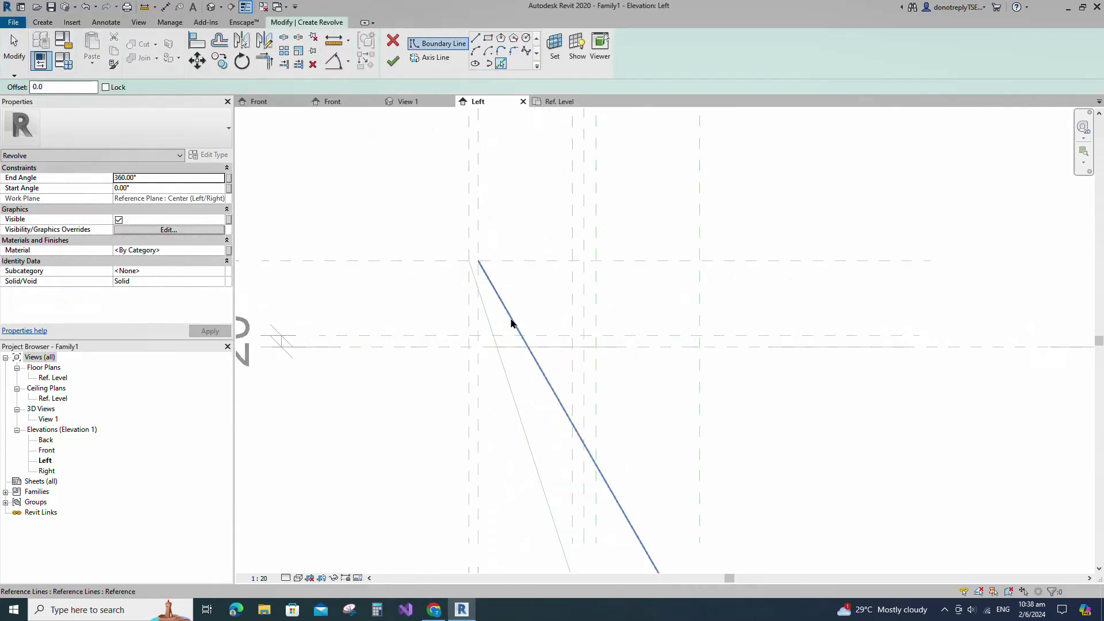
{"action": "left_click", "coordinate": [509, 367]}
{"action": "left_click", "coordinate": [632, 346]}
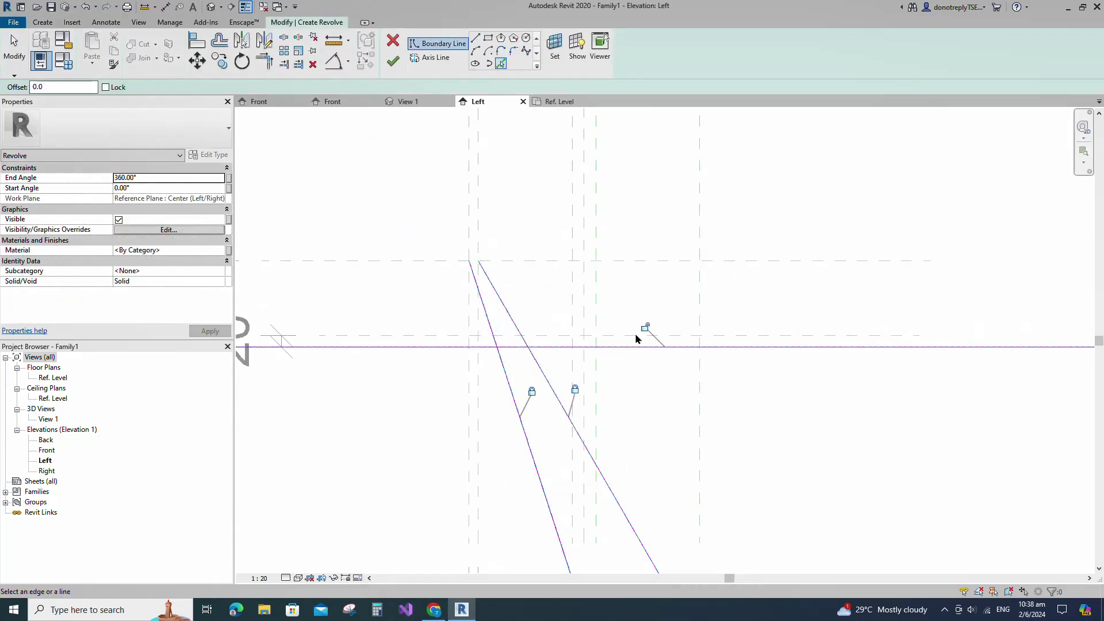
{"action": "left_click", "coordinate": [576, 337]}
{"action": "left_click", "coordinate": [572, 330]}
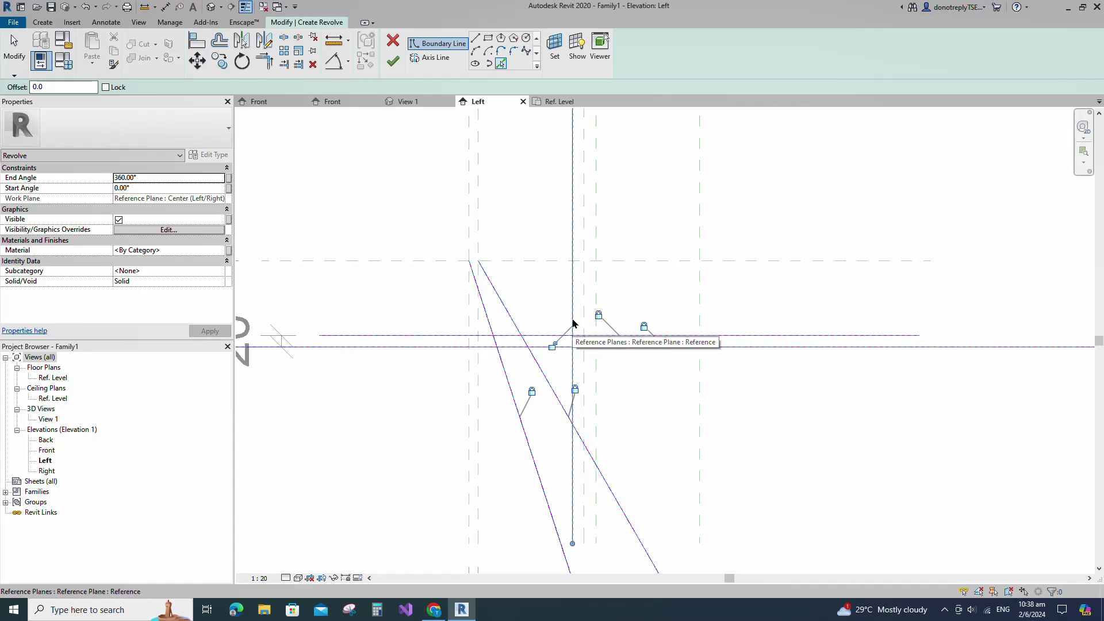
{"action": "left_click", "coordinate": [510, 261]}
{"action": "scroll", "coordinate": [453, 275], "scroll_direction": "up", "scroll_amount": 2}
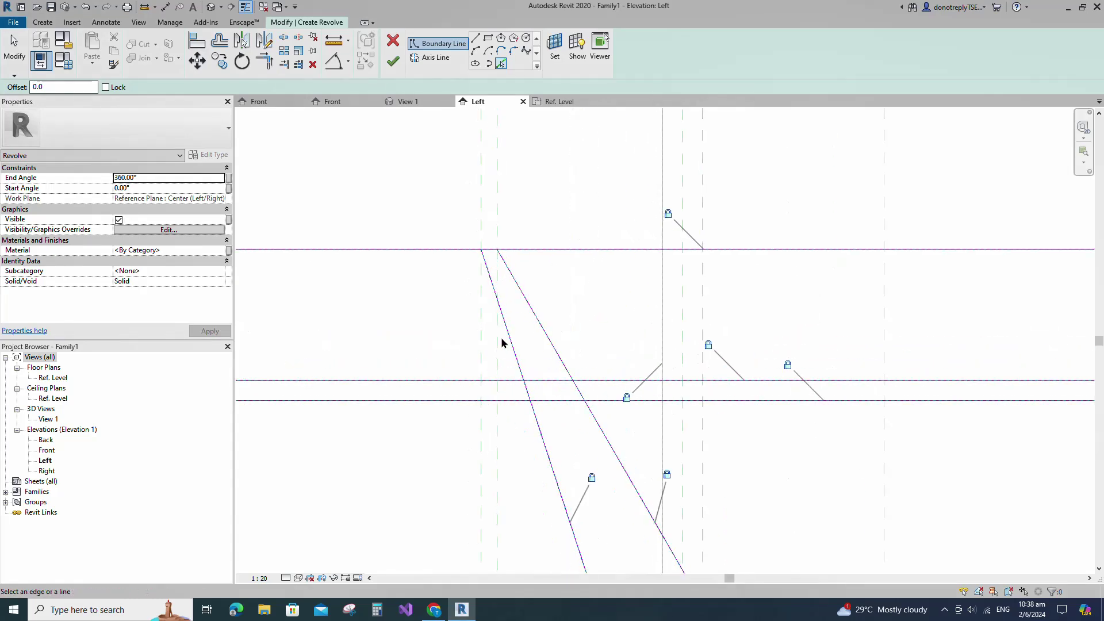
Fillet both rim corners where the sloping boundary lines meet the upper horizontal line, using a radius of 5.
{"action": "left_click", "coordinate": [512, 53]}
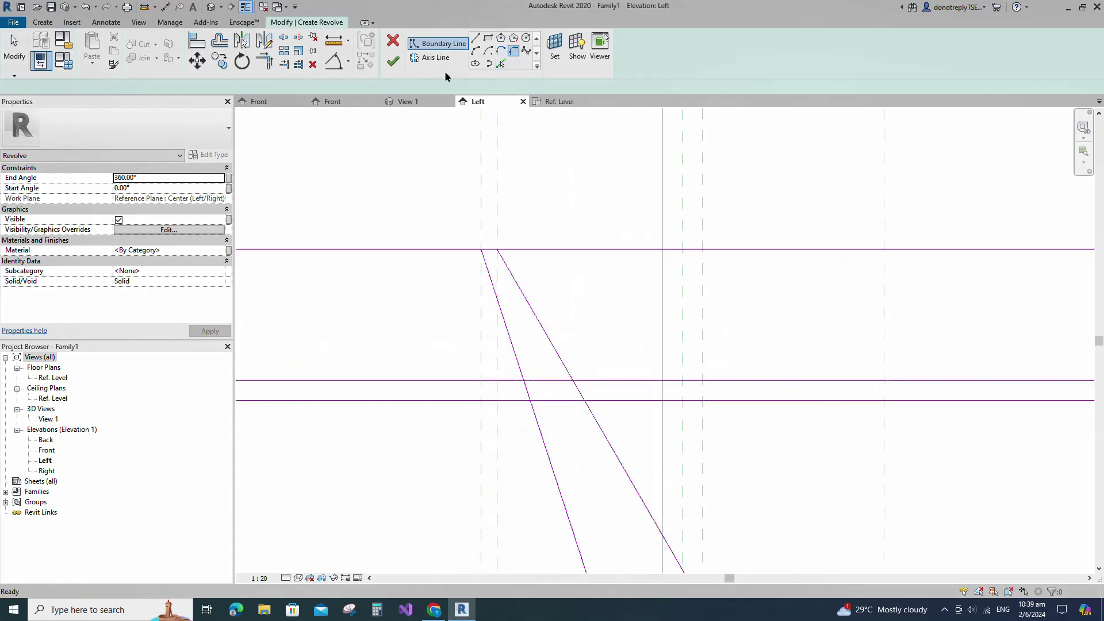
{"action": "double_click", "coordinate": [112, 84]}
{"action": "type", "text": "5.0"}
{"action": "scroll", "coordinate": [500, 259], "scroll_direction": "up", "scroll_amount": 3}
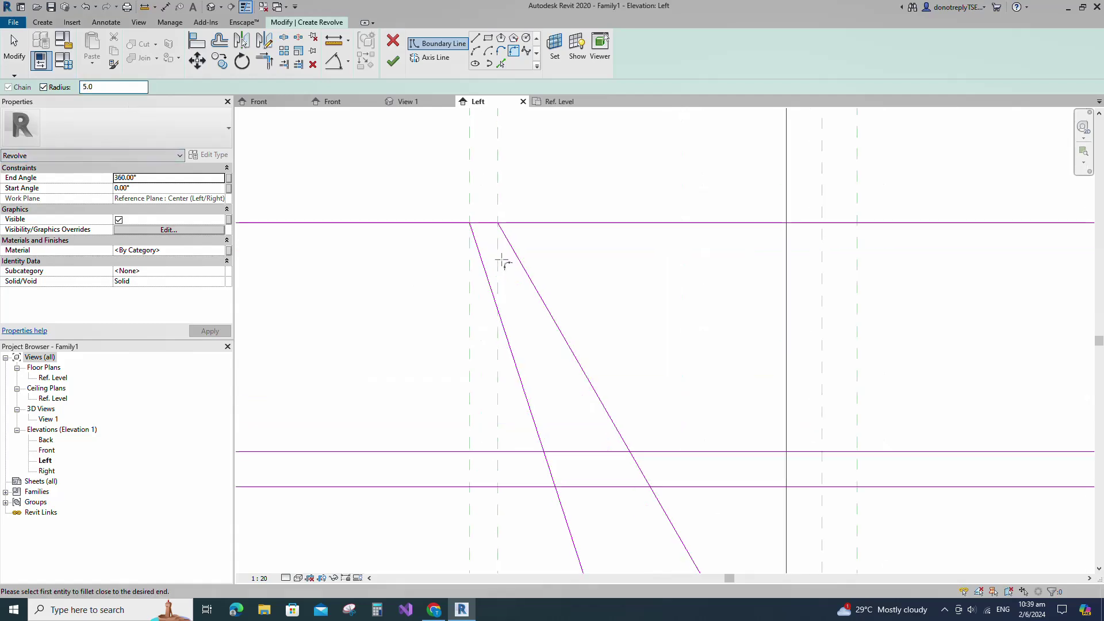
{"action": "left_click", "coordinate": [493, 218]}
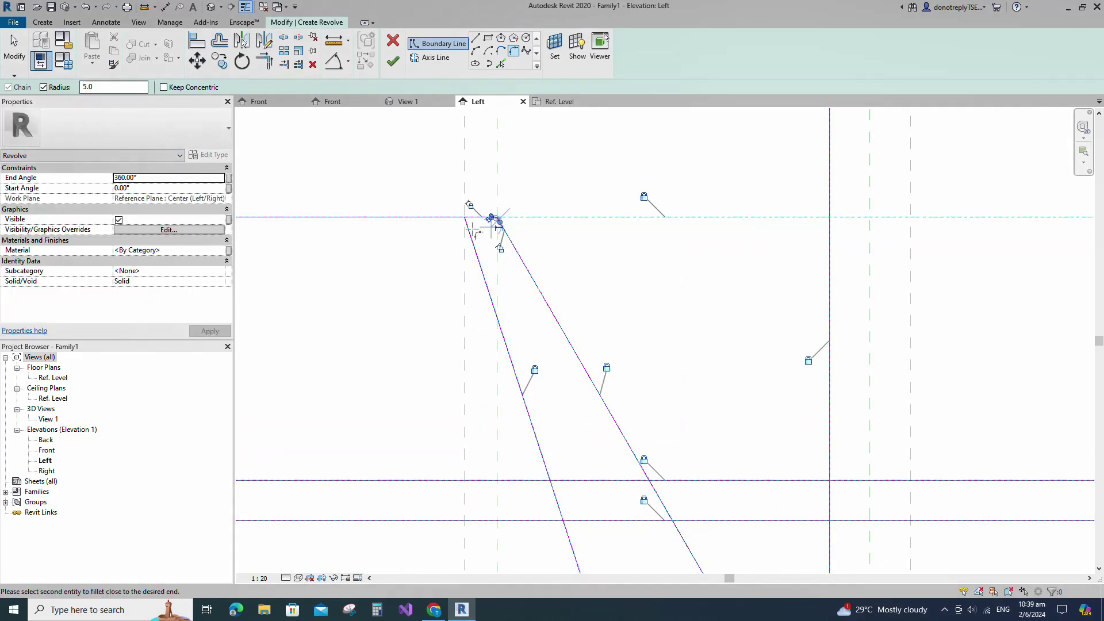
{"action": "left_click", "coordinate": [469, 224]}
{"action": "scroll", "coordinate": [423, 175], "scroll_direction": "down", "scroll_amount": 5}
{"action": "key", "text": "Escape"}
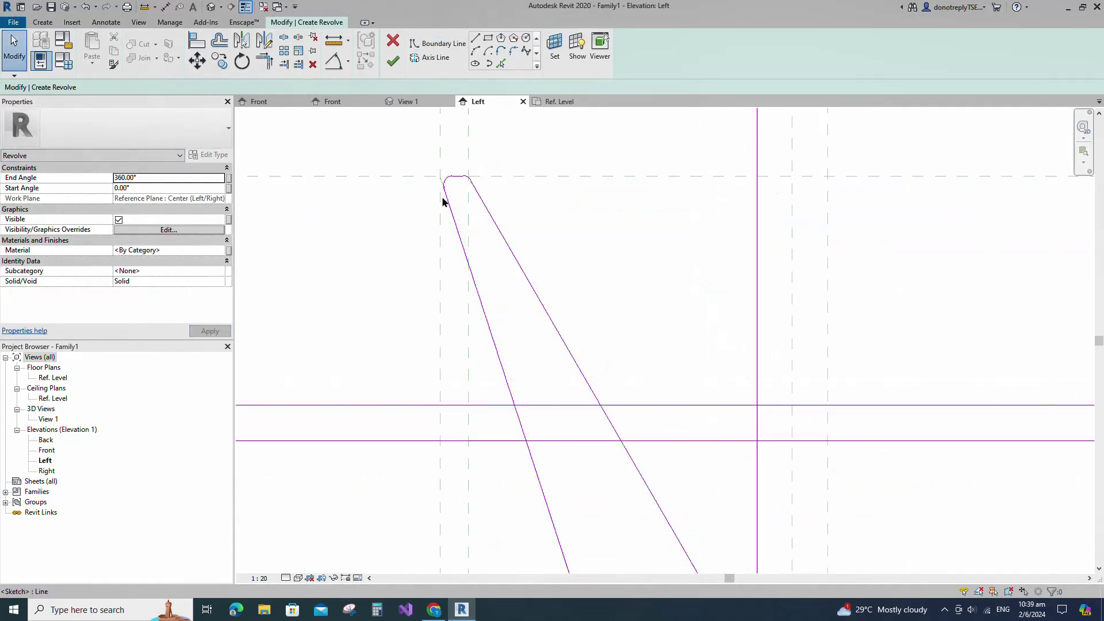
Fillet the lower outer corner with radius 2 and the inner corner between the flatter slope and bowl floor with radius 60.
{"action": "left_click", "coordinate": [513, 53]}
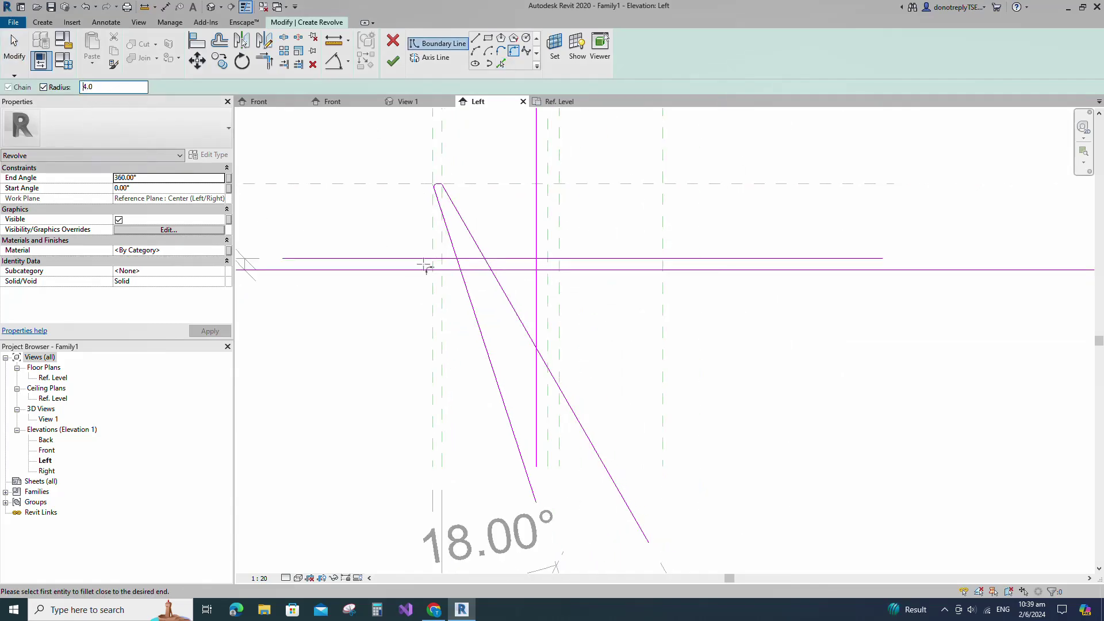
{"action": "scroll", "coordinate": [425, 266], "scroll_direction": "up", "scroll_amount": 3}
{"action": "scroll", "coordinate": [437, 276], "scroll_direction": "down", "scroll_amount": 2}
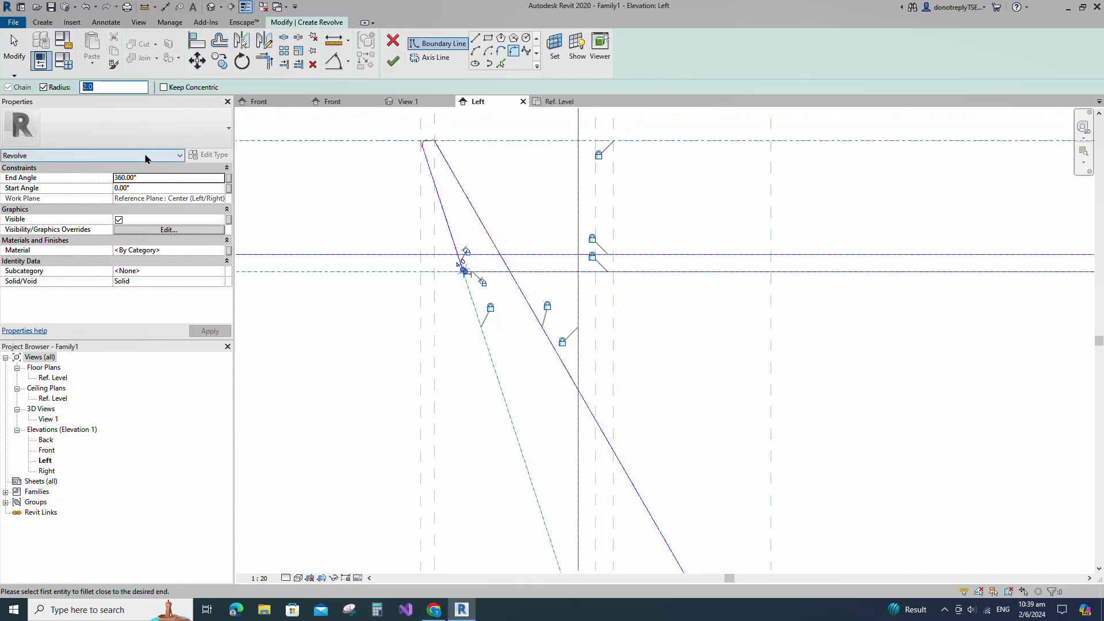
{"action": "left_click", "coordinate": [498, 251]}
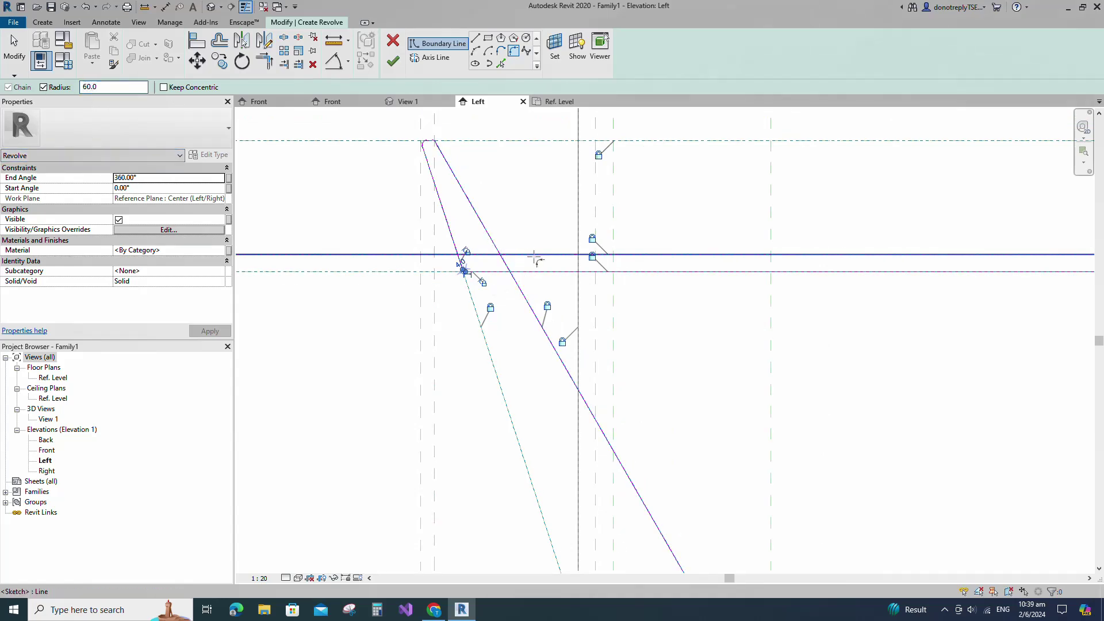
{"action": "left_click", "coordinate": [530, 255]}
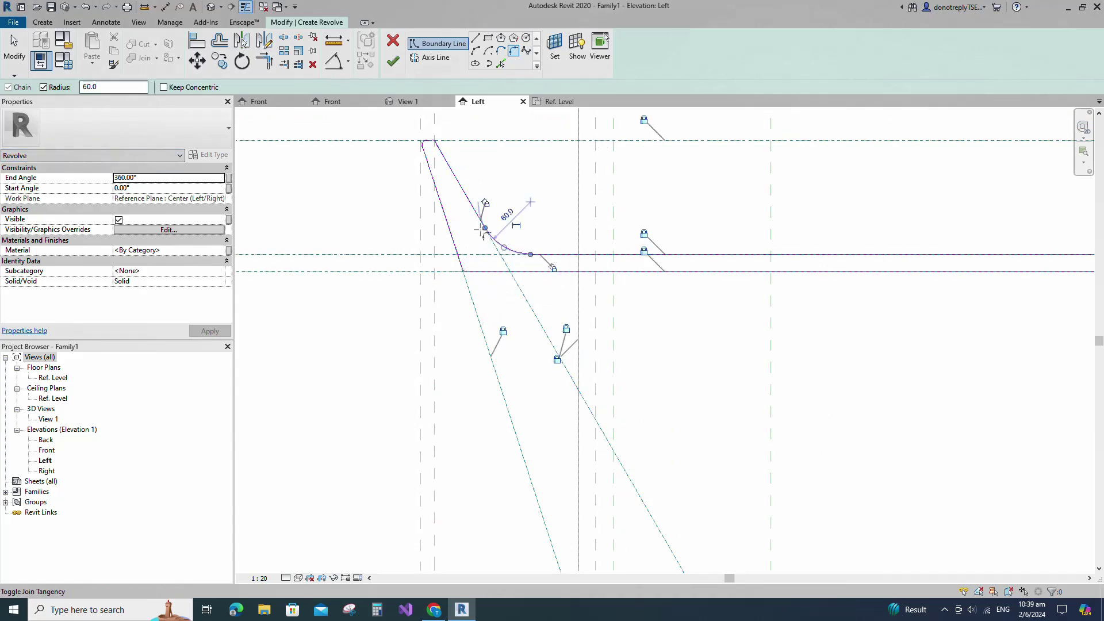
Fillet the corner between the bowl floor line and the vertical drain-opening line with a radius of 2.
{"action": "type", "text": "2"}
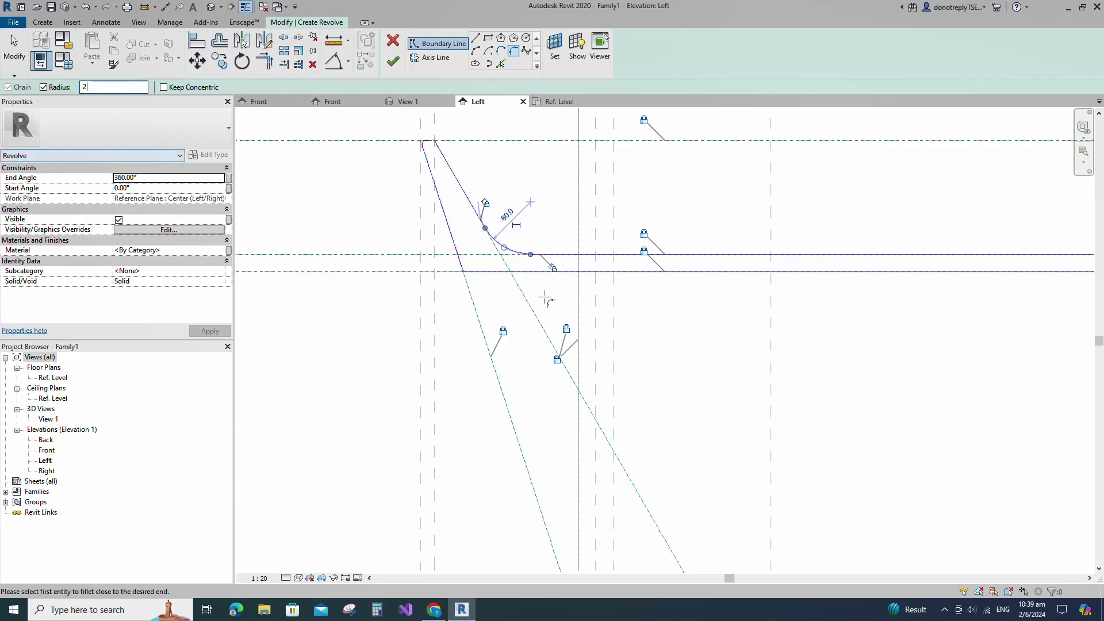
{"action": "left_click", "coordinate": [560, 255]}
{"action": "left_click", "coordinate": [579, 265]}
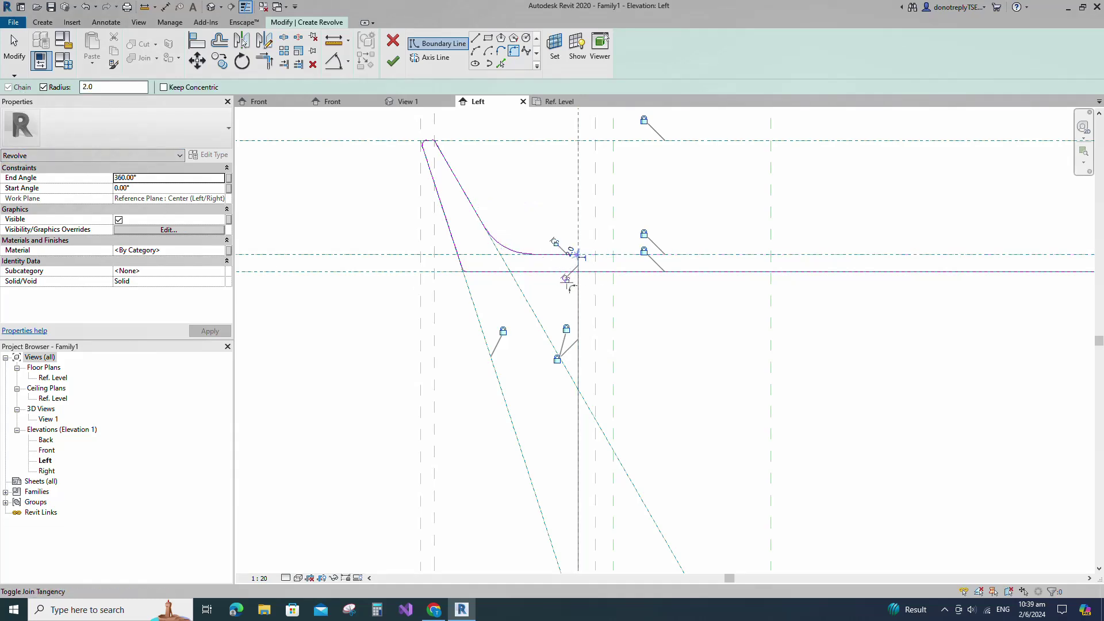
{"action": "scroll", "coordinate": [567, 282], "scroll_direction": "up", "scroll_amount": 1}
{"action": "scroll", "coordinate": [524, 321], "scroll_direction": "down", "scroll_amount": 2}
Trim the vertical drain-opening line and the Ref. Level line to a corner that closes the revolve profile.
{"action": "left_click", "coordinate": [266, 64]}
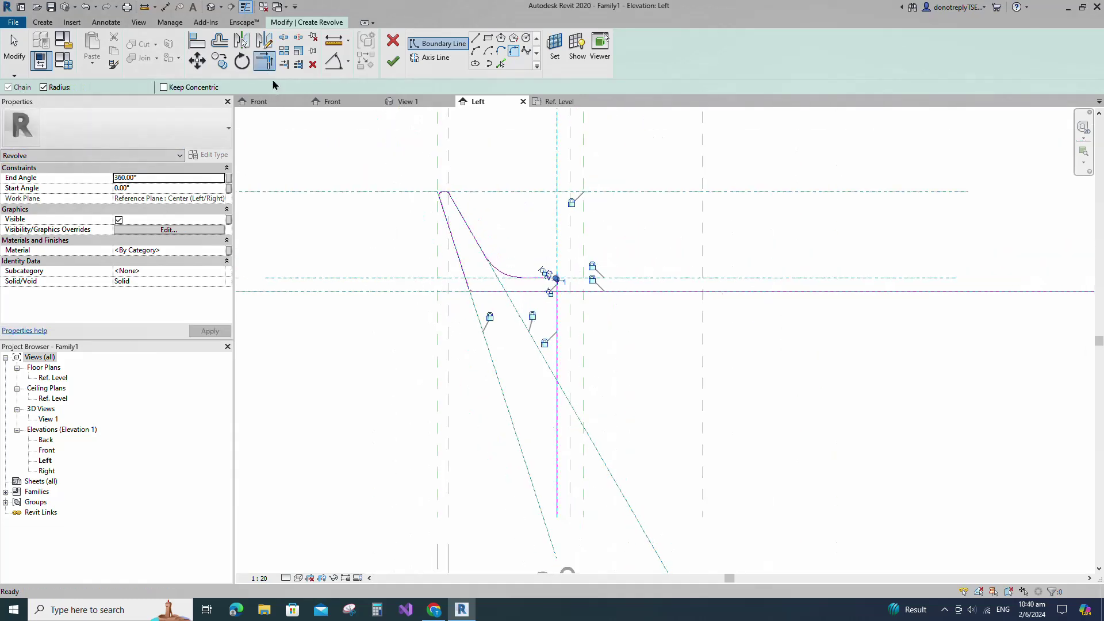
{"action": "key", "text": "t"}
{"action": "key", "text": "r"}
{"action": "left_click", "coordinate": [556, 286]}
{"action": "left_click", "coordinate": [535, 291]}
{"action": "scroll", "coordinate": [426, 314], "scroll_direction": "down", "scroll_amount": 2}
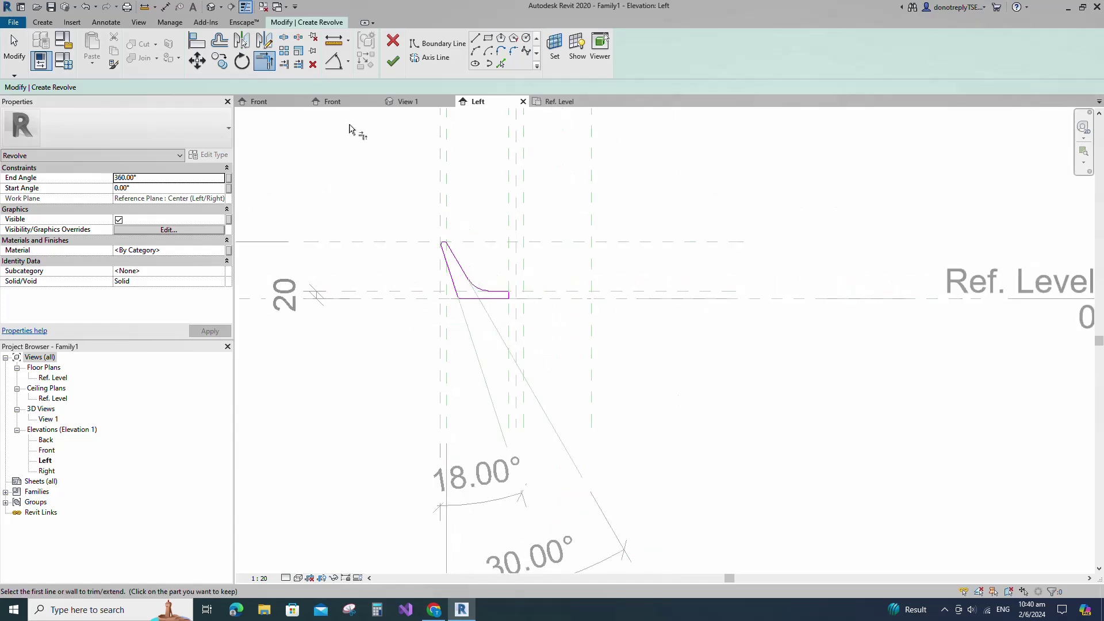
Define the revolve axis along the central vertical reference plane and finish the revolved bowl.
{"action": "left_click", "coordinate": [430, 58]}
{"action": "left_click", "coordinate": [489, 38]}
{"action": "left_click", "coordinate": [518, 233]}
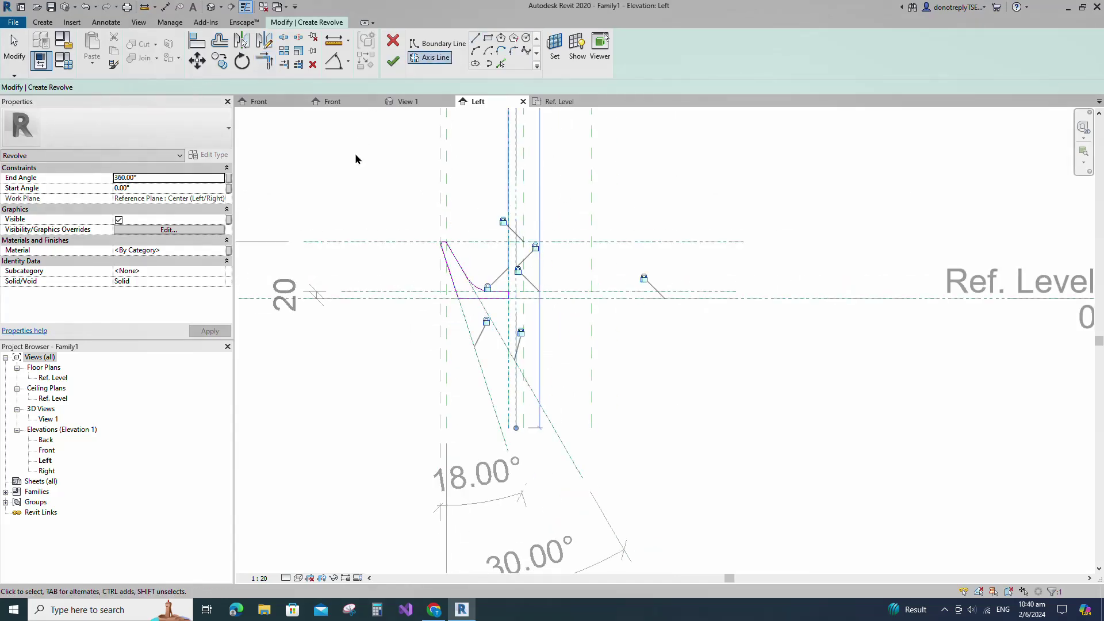
{"action": "left_click", "coordinate": [394, 61]}
{"action": "left_click", "coordinate": [750, 350]}
{"action": "scroll", "coordinate": [750, 350], "scroll_direction": "down", "scroll_amount": 2}
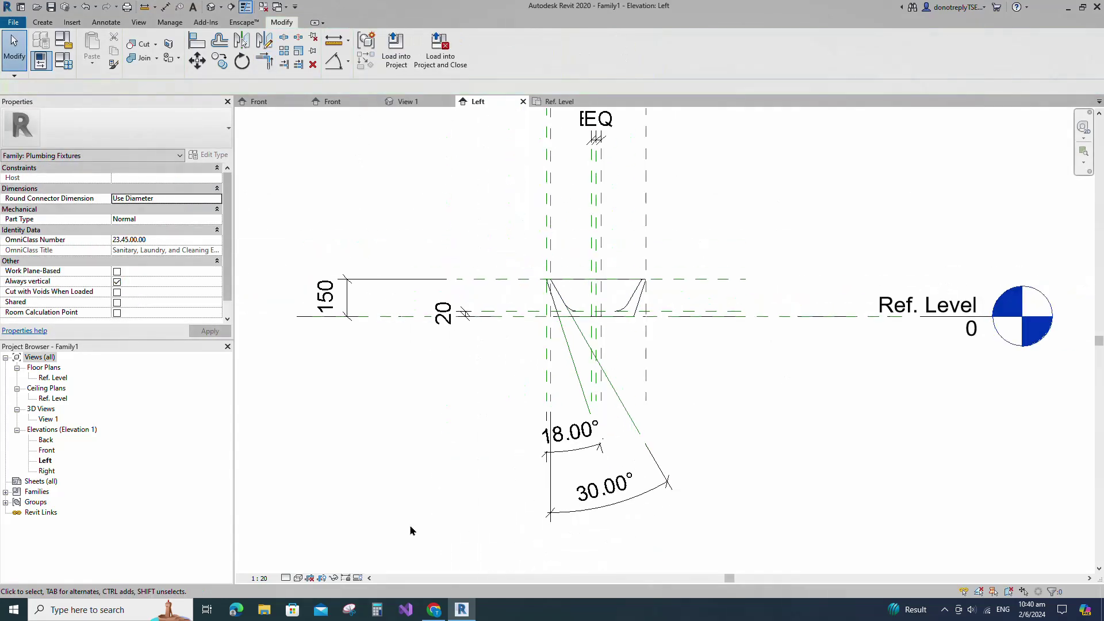
Display the Left elevation in the Shaded visual style and inspect the revolved bowl.
{"action": "left_click", "coordinate": [286, 578]}
{"action": "left_click", "coordinate": [313, 530]}
{"action": "scroll", "coordinate": [656, 296], "scroll_direction": "up", "scroll_amount": 2}
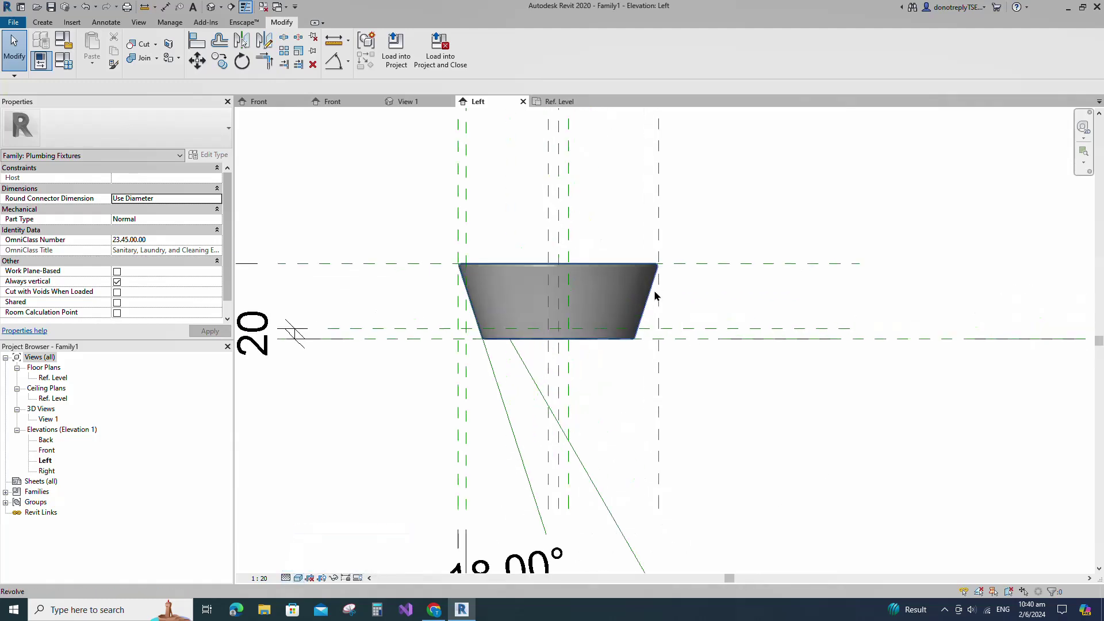
{"action": "left_click", "coordinate": [655, 296]}
{"action": "left_click", "coordinate": [727, 378]}
Open the 3D view View 1, orient it to look into the bowl from above, and set its visual style to Shaded.
{"action": "double_click", "coordinate": [46, 419]}
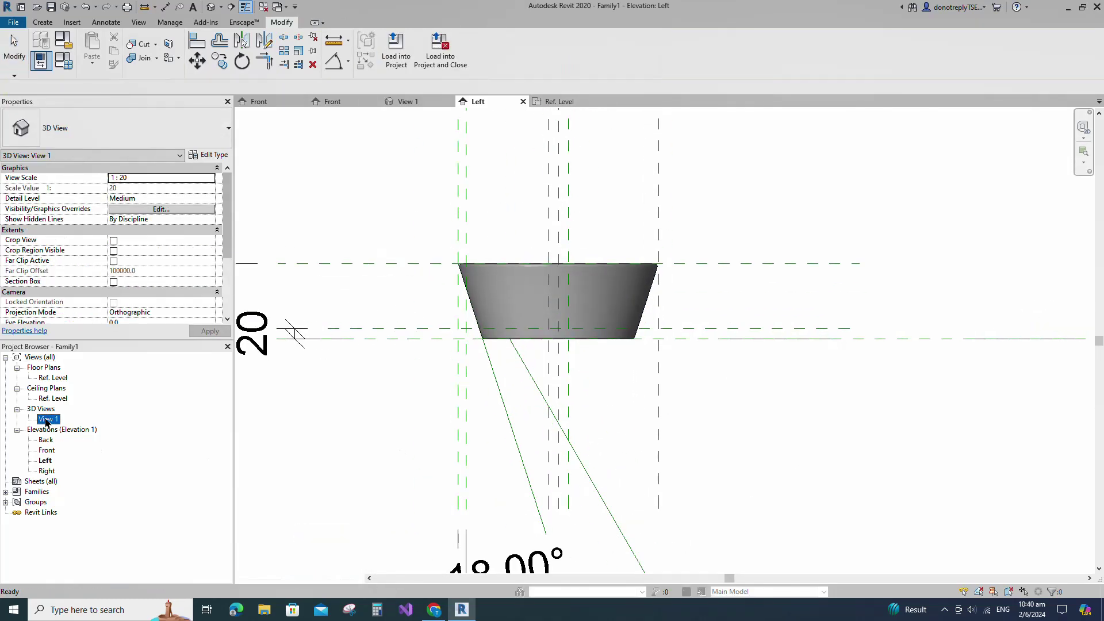
{"action": "middle_click_drag", "start_coordinate": [533, 446], "coordinate": [778, 446], "text": "shift"}
{"action": "left_click", "coordinate": [1065, 129]}
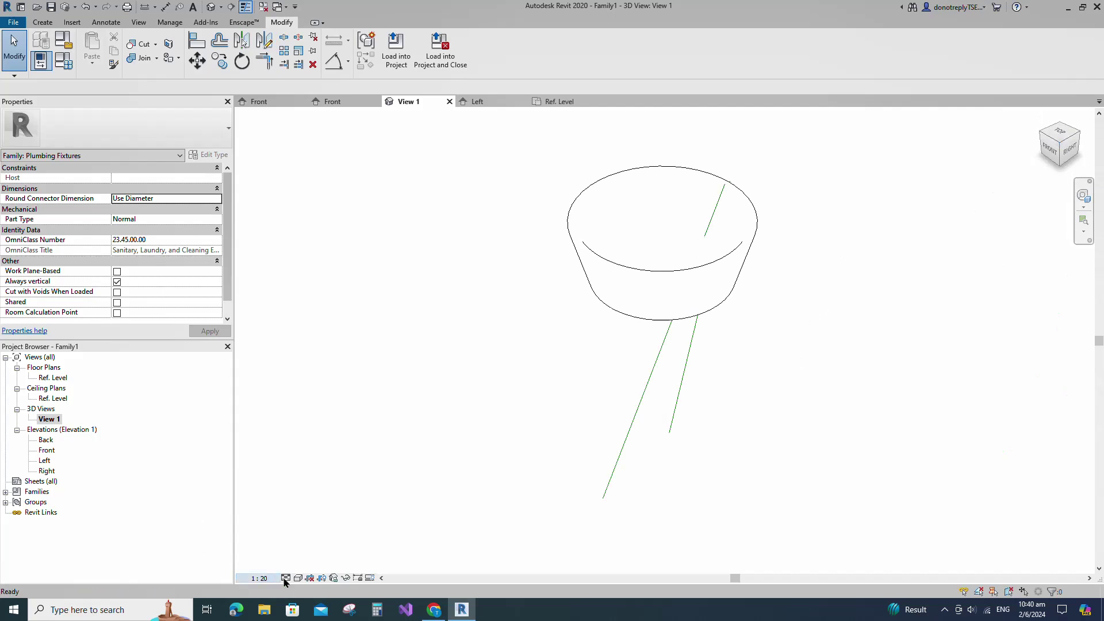
{"action": "left_click", "coordinate": [302, 580]}
{"action": "left_click", "coordinate": [323, 533]}
{"action": "scroll", "coordinate": [826, 436], "scroll_direction": "down", "scroll_amount": 1}
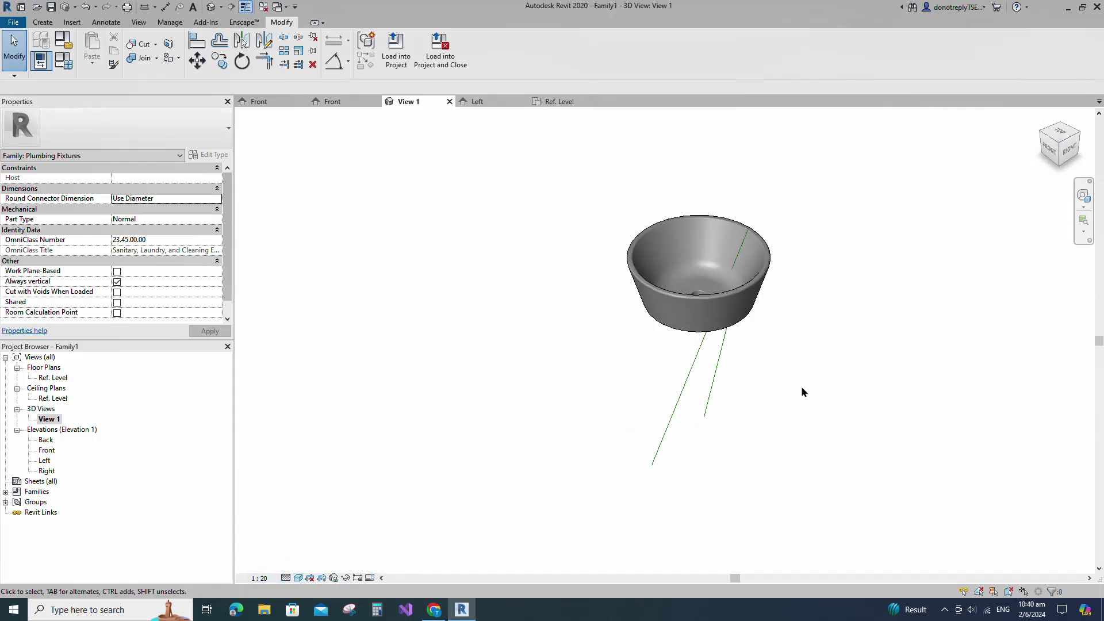
Hide the Reference Lines annotation category in the 3D view through Visibility/Graphic Overrides.
{"action": "key", "text": "v"}
{"action": "key", "text": "g"}
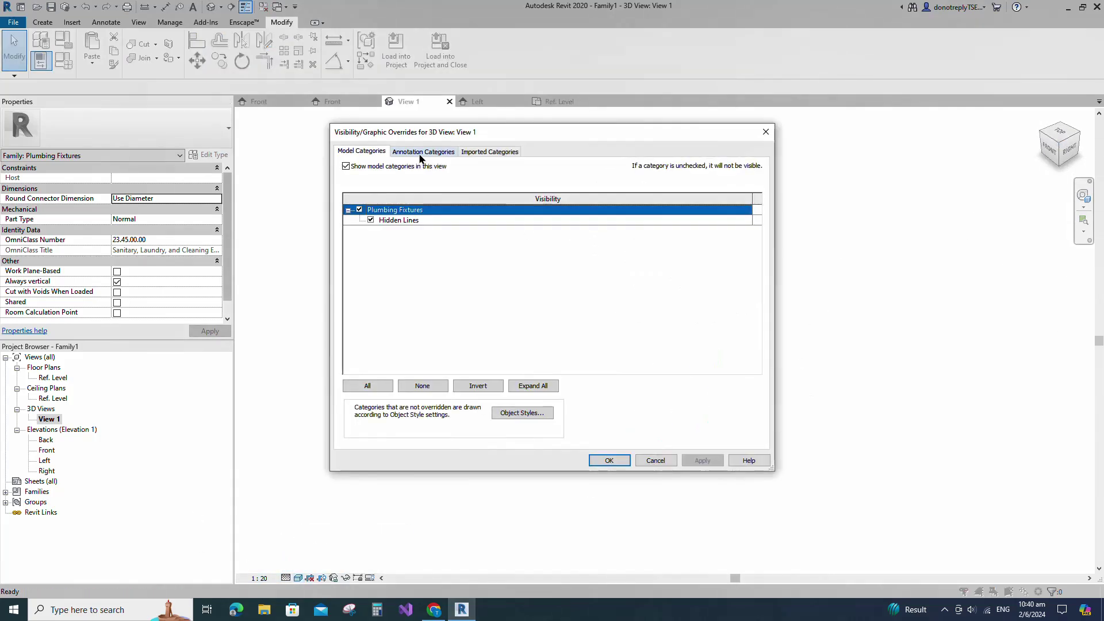
{"action": "left_click", "coordinate": [423, 152]}
{"action": "left_click", "coordinate": [360, 240]}
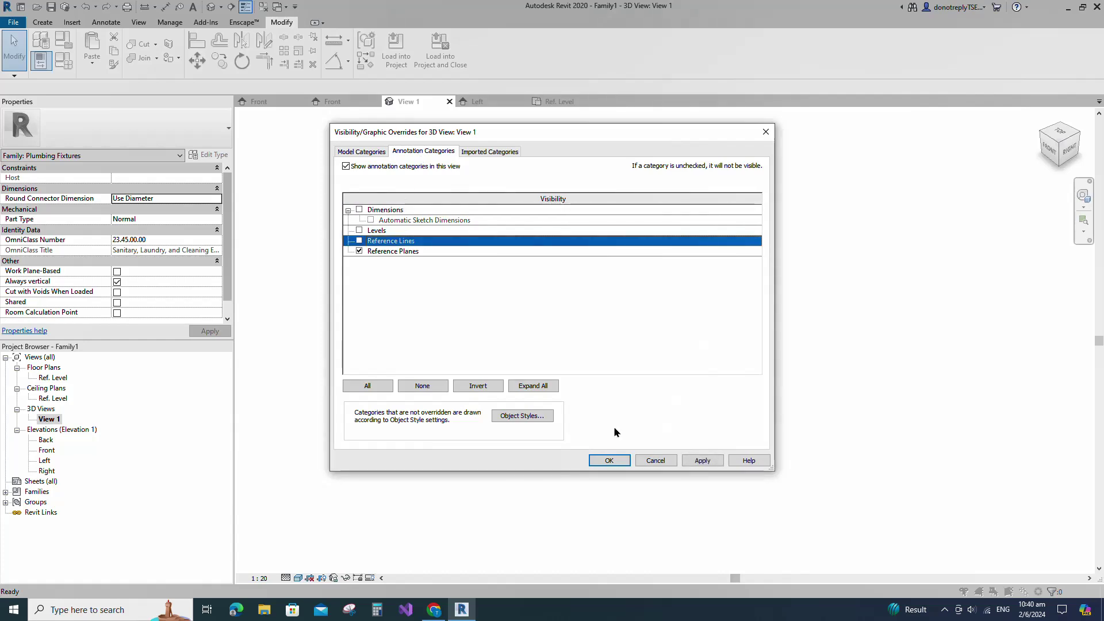
{"action": "left_click", "coordinate": [703, 463]}
{"action": "left_click", "coordinate": [610, 461]}
{"action": "scroll", "coordinate": [837, 276], "scroll_direction": "up", "scroll_amount": 3}
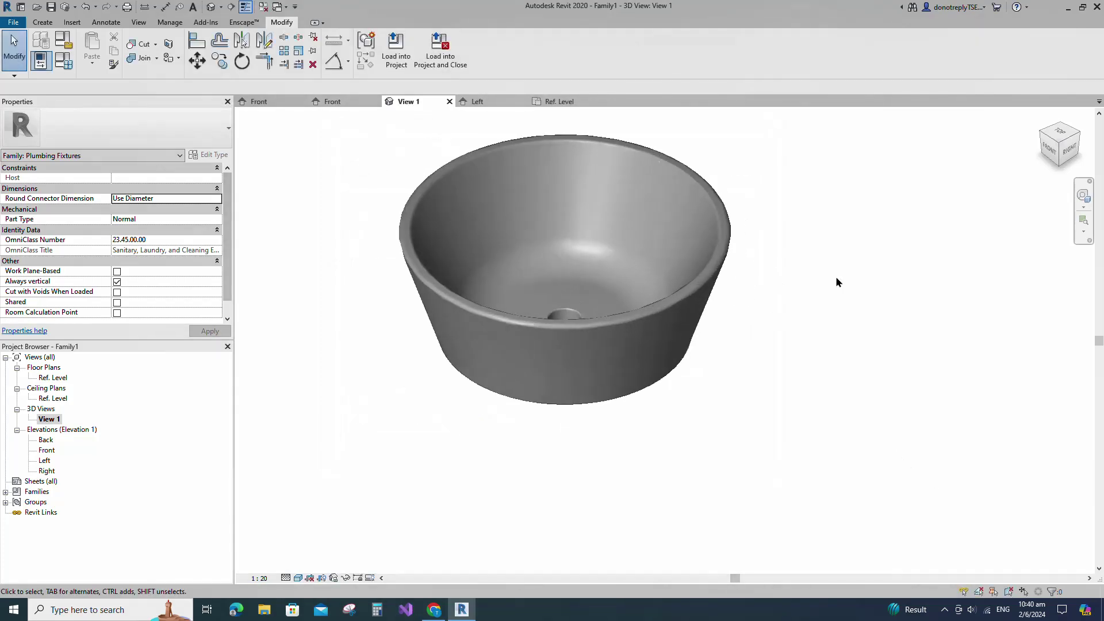
Associate the revolved bowl's material with a new family type parameter named Body.
{"action": "middle_click_drag", "start_coordinate": [837, 276], "coordinate": [905, 267], "text": "shift"}
{"action": "left_click", "coordinate": [671, 374]}
{"action": "scroll", "coordinate": [957, 362], "scroll_direction": "down", "scroll_amount": 2}
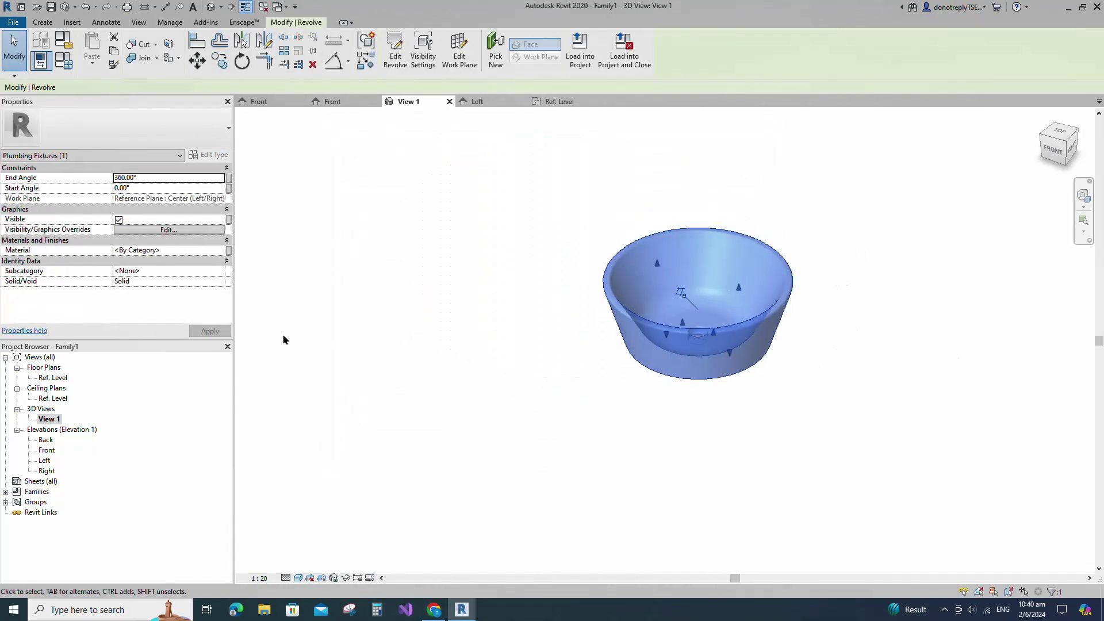
{"action": "left_click", "coordinate": [228, 250]}
{"action": "left_click", "coordinate": [469, 373]}
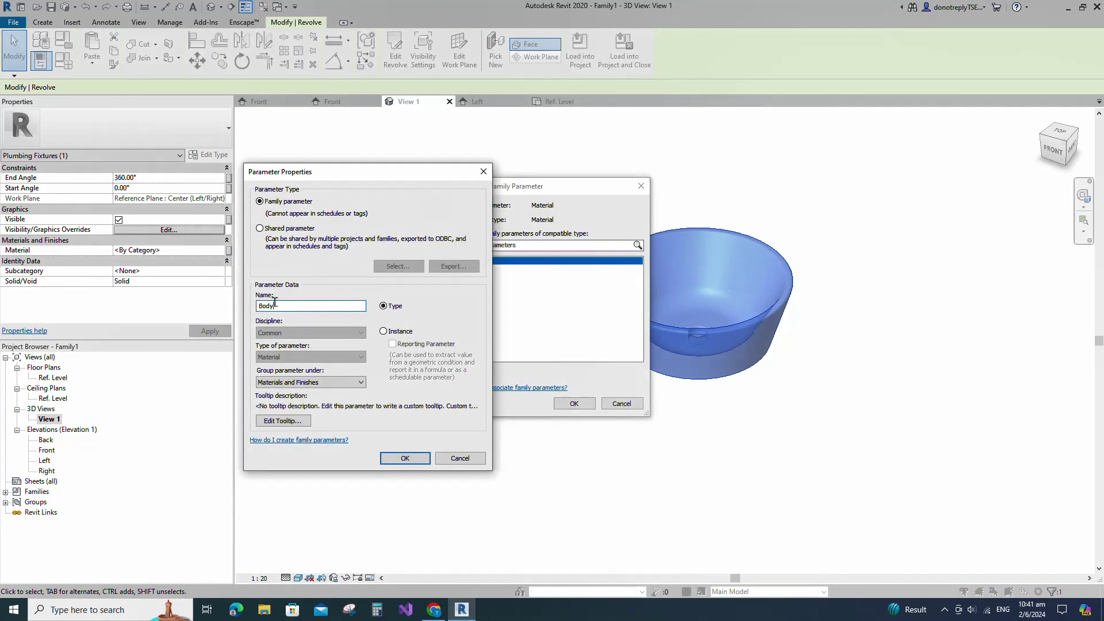
{"action": "left_click", "coordinate": [401, 458]}
{"action": "left_click", "coordinate": [574, 403]}
{"action": "middle_click_drag", "start_coordinate": [899, 340], "coordinate": [432, 216], "text": "shift"}
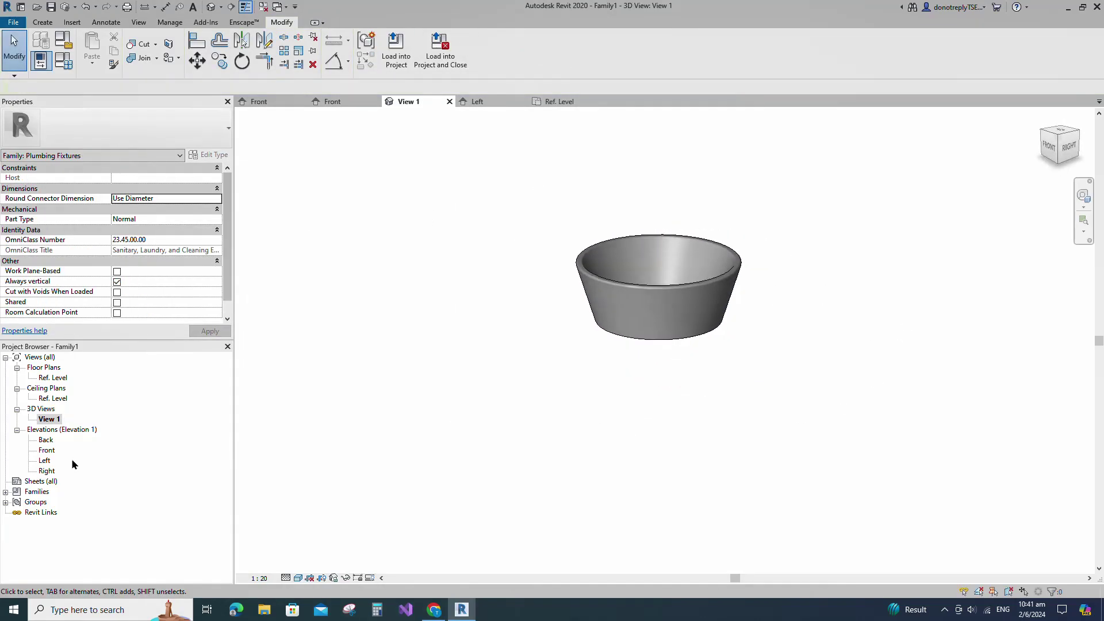
Return to the Left elevation and set its visual style to Wireframe.
{"action": "double_click", "coordinate": [45, 461]}
{"action": "left_click", "coordinate": [298, 578]}
{"action": "left_click", "coordinate": [328, 512]}
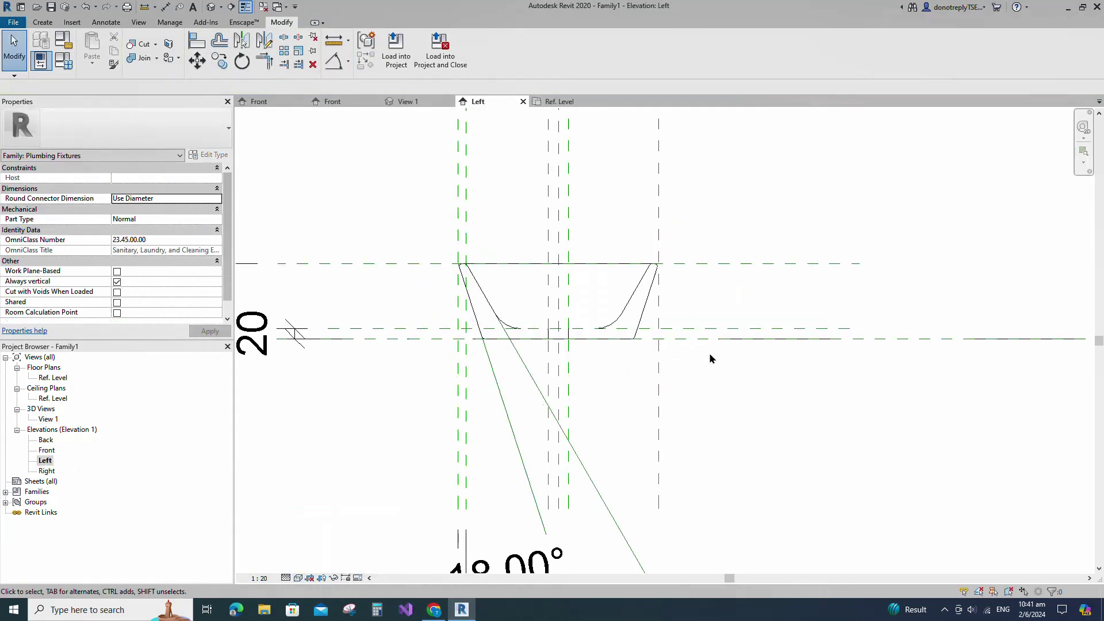
Start a solid revolve and sketch the drain's left wall from base to basin-floor plane, ending in an outward lip about 2.8 mm long.
{"action": "left_click", "coordinate": [42, 22]}
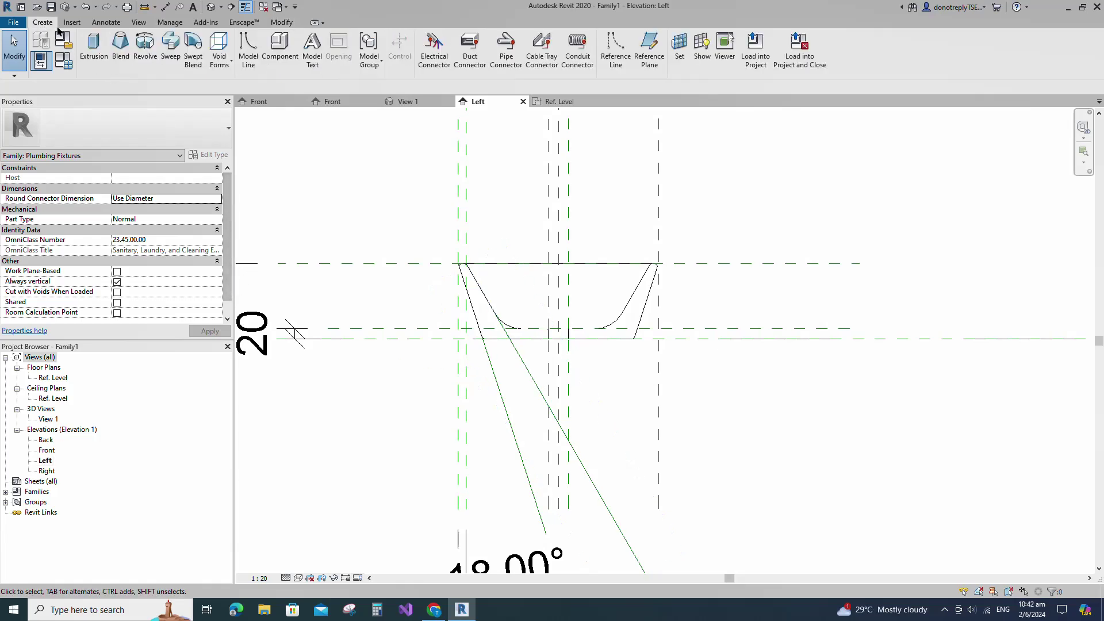
{"action": "left_click", "coordinate": [144, 52]}
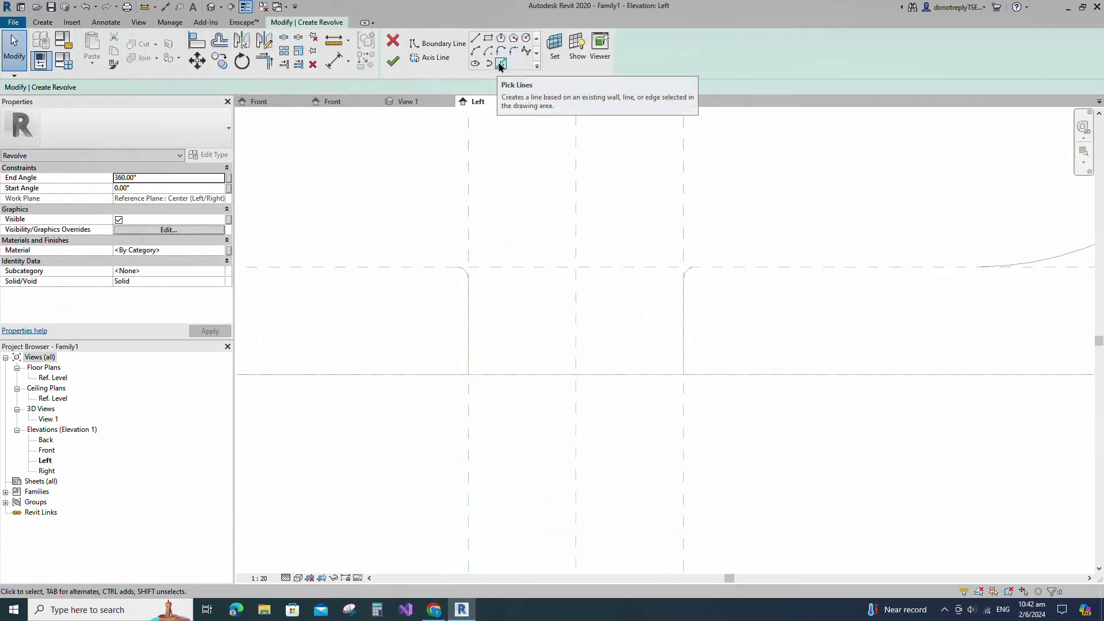
{"action": "left_click", "coordinate": [476, 38]}
{"action": "left_click", "coordinate": [470, 375]}
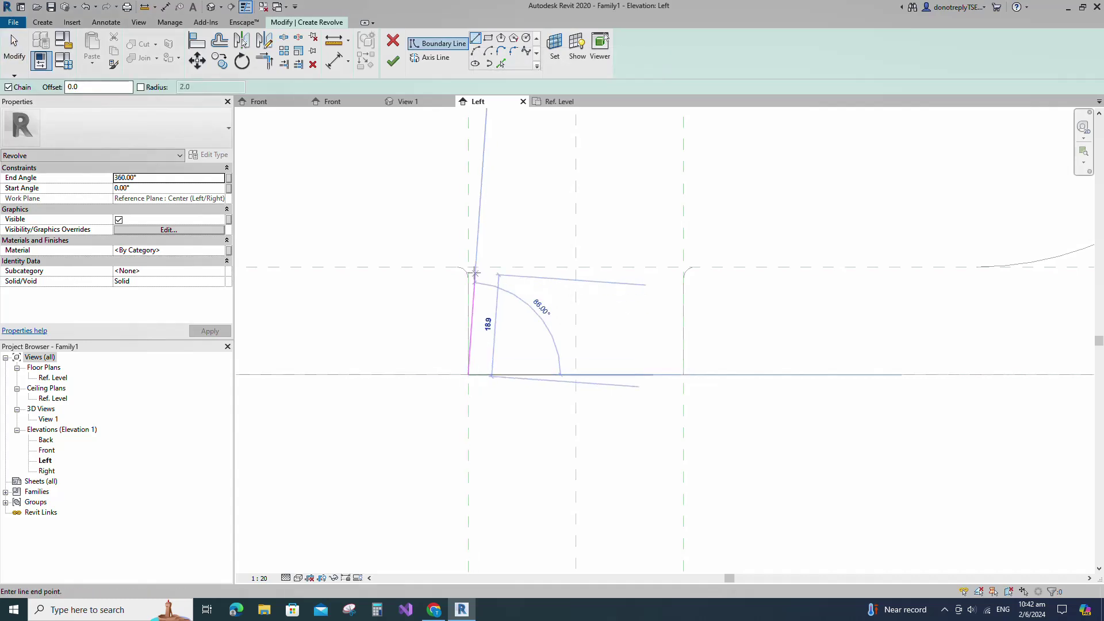
{"action": "scroll", "coordinate": [463, 265], "scroll_direction": "up", "scroll_amount": 5}
{"action": "left_click", "coordinate": [463, 265]}
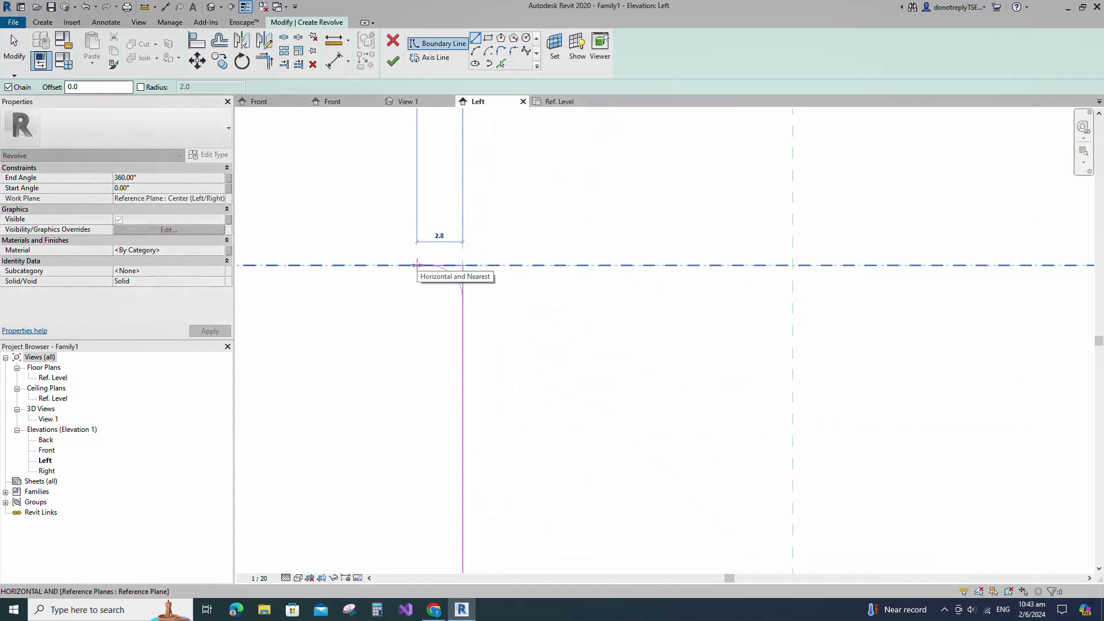
{"action": "left_click", "coordinate": [417, 265]}
{"action": "key", "text": "Escape"}
{"action": "key", "text": "Escape"}
{"action": "scroll", "coordinate": [498, 235], "scroll_direction": "down", "scroll_amount": 5}
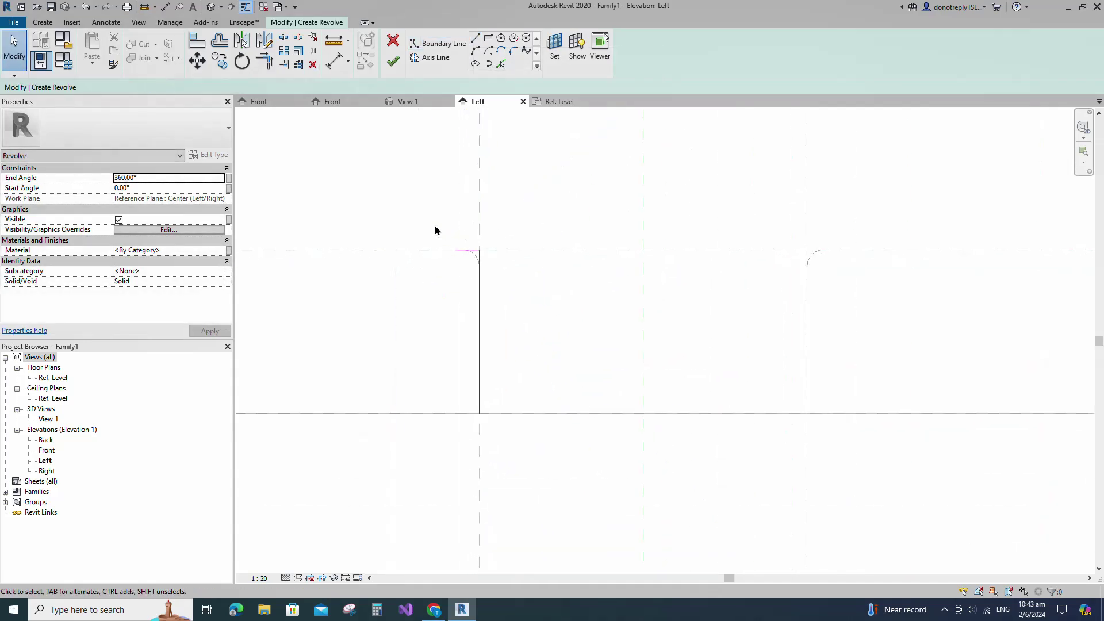
Mirror the drain wall and lip lines about the basin's vertical centre plane.
{"action": "left_click_drag", "start_coordinate": [435, 230], "coordinate": [499, 453]}
{"action": "left_click", "coordinate": [236, 42]}
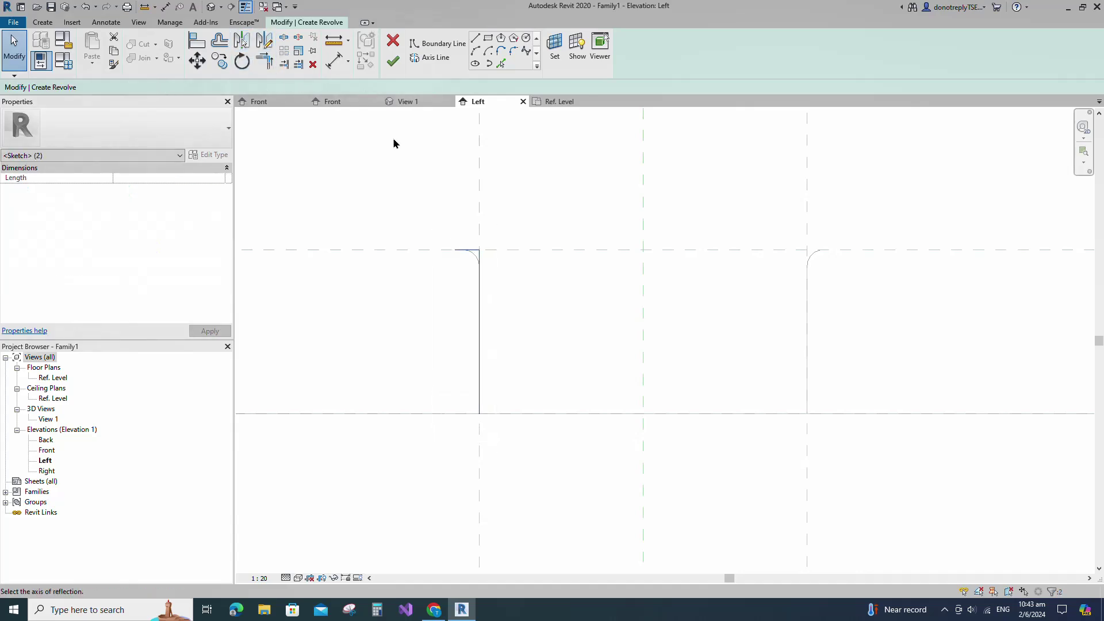
{"action": "left_click", "coordinate": [645, 311]}
{"action": "scroll", "coordinate": [545, 324], "scroll_direction": "down", "scroll_amount": 2}
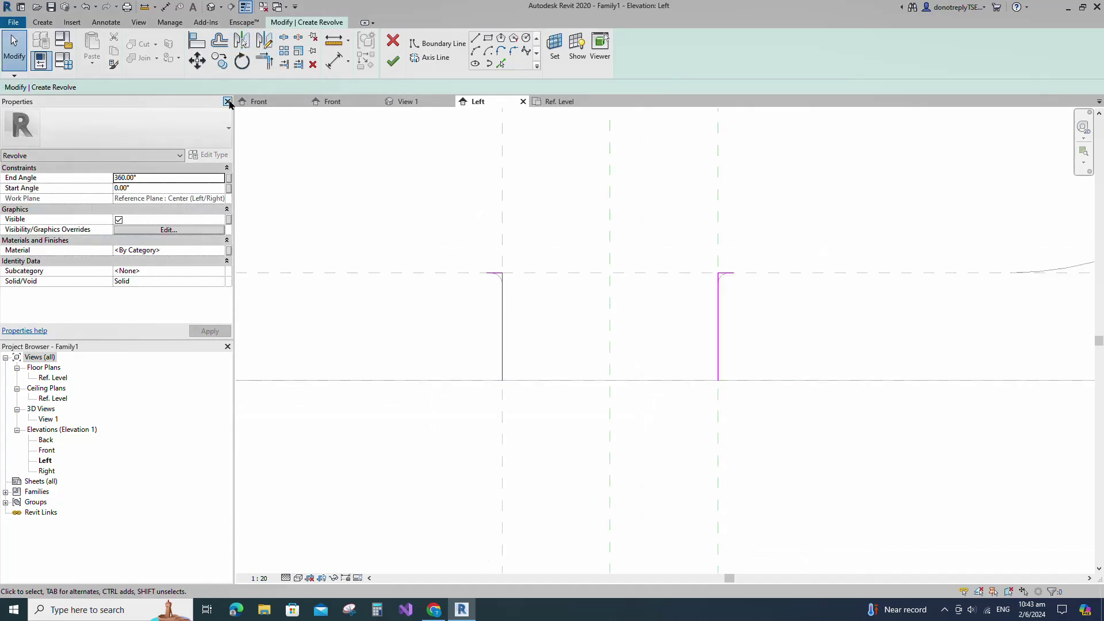
Sketch a partial ellipse between the two lip ends with a rise of 5 mm as the domed top of the drain cover.
{"action": "left_click", "coordinate": [489, 63]}
{"action": "left_click", "coordinate": [487, 273]}
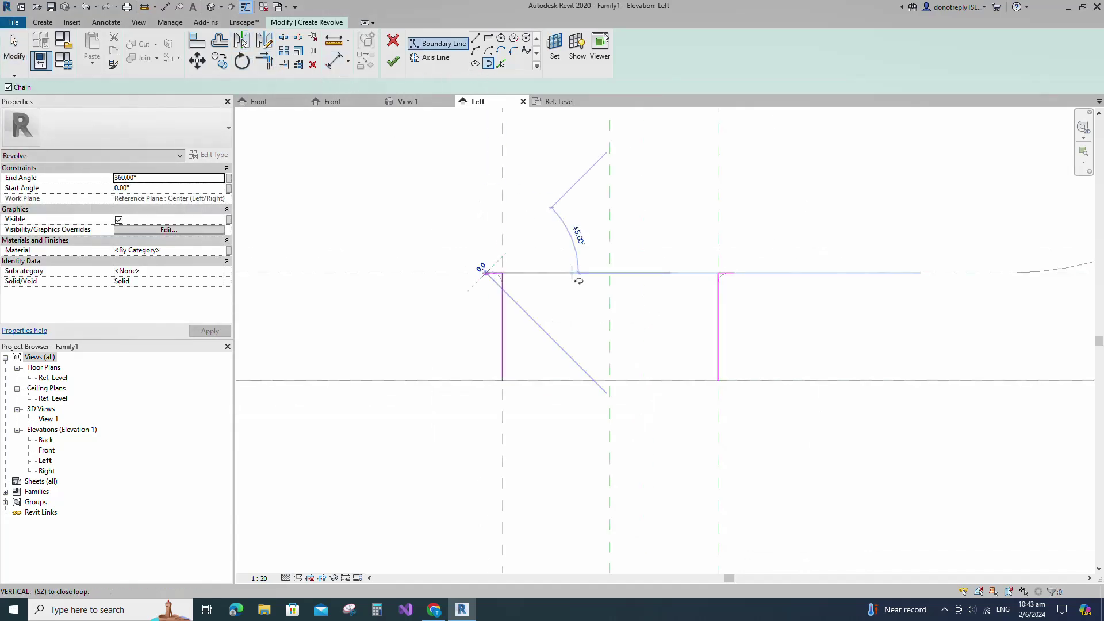
{"action": "left_click", "coordinate": [734, 273]}
{"action": "type", "text": "5"}
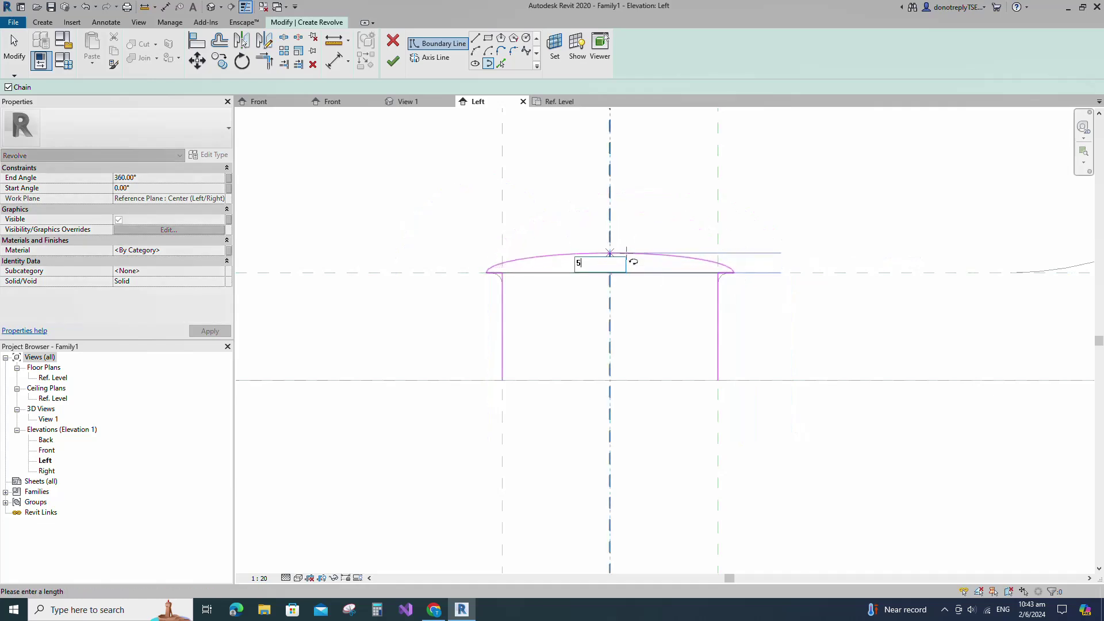
{"action": "type", "text": "0"}
{"action": "key", "text": "Return"}
{"action": "key", "text": "Escape"}
{"action": "key", "text": "Escape"}
{"action": "scroll", "coordinate": [750, 297], "scroll_direction": "up", "scroll_amount": 4}
{"action": "scroll", "coordinate": [724, 285], "scroll_direction": "down", "scroll_amount": 4}
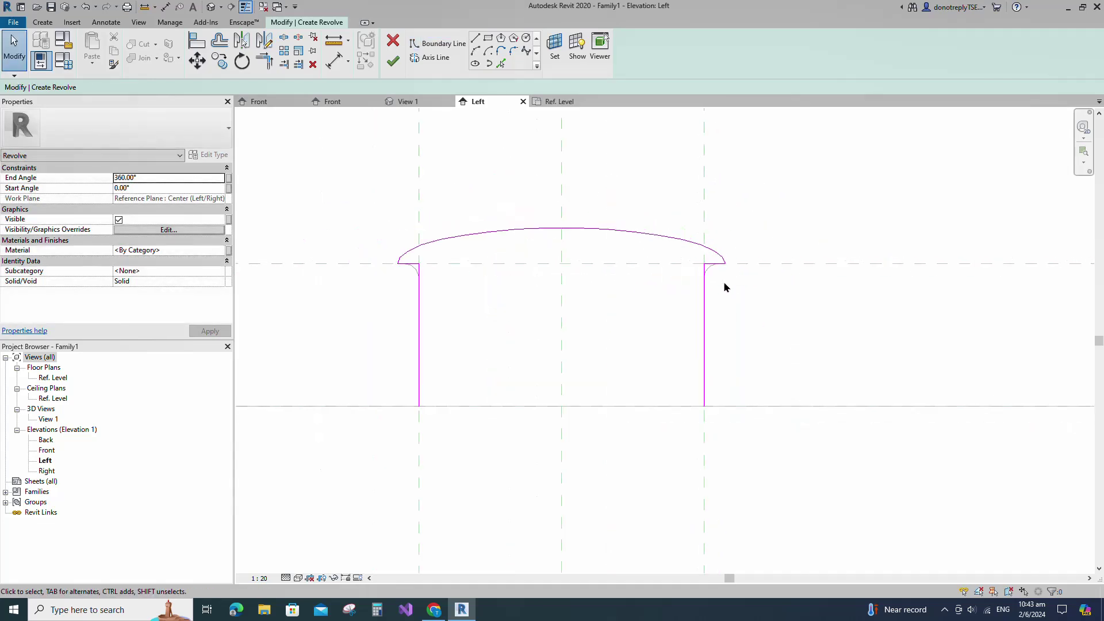
Draw a vertical line down the centre from the dome's apex to the base, then a bottom line to the left wall.
{"action": "left_click", "coordinate": [476, 38]}
{"action": "left_click", "coordinate": [601, 242]}
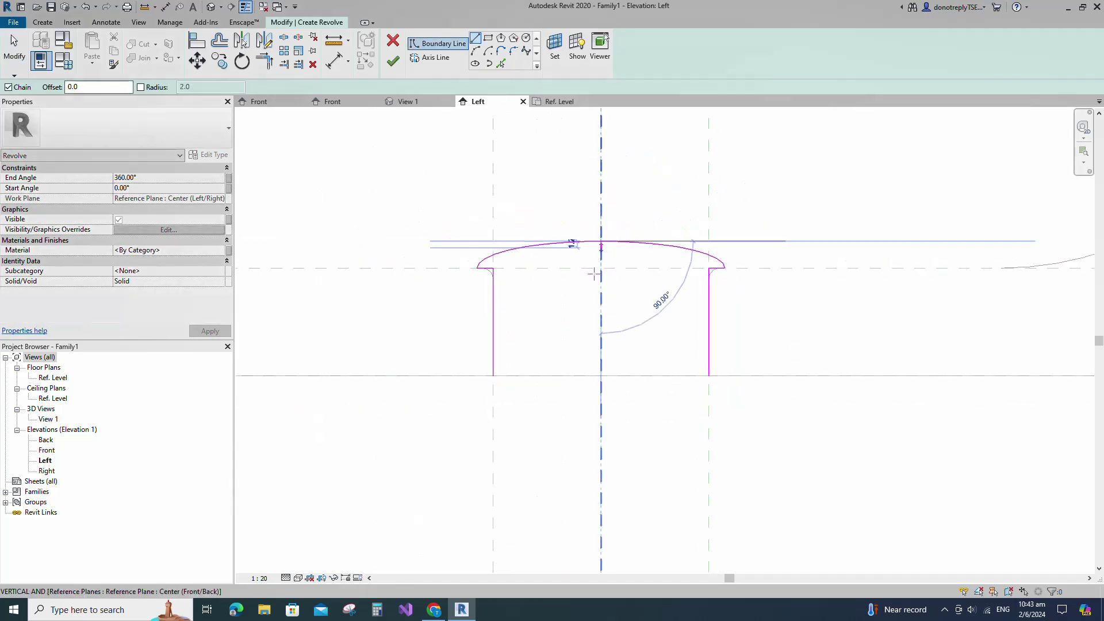
{"action": "left_click", "coordinate": [566, 376]}
{"action": "key", "text": "Escape"}
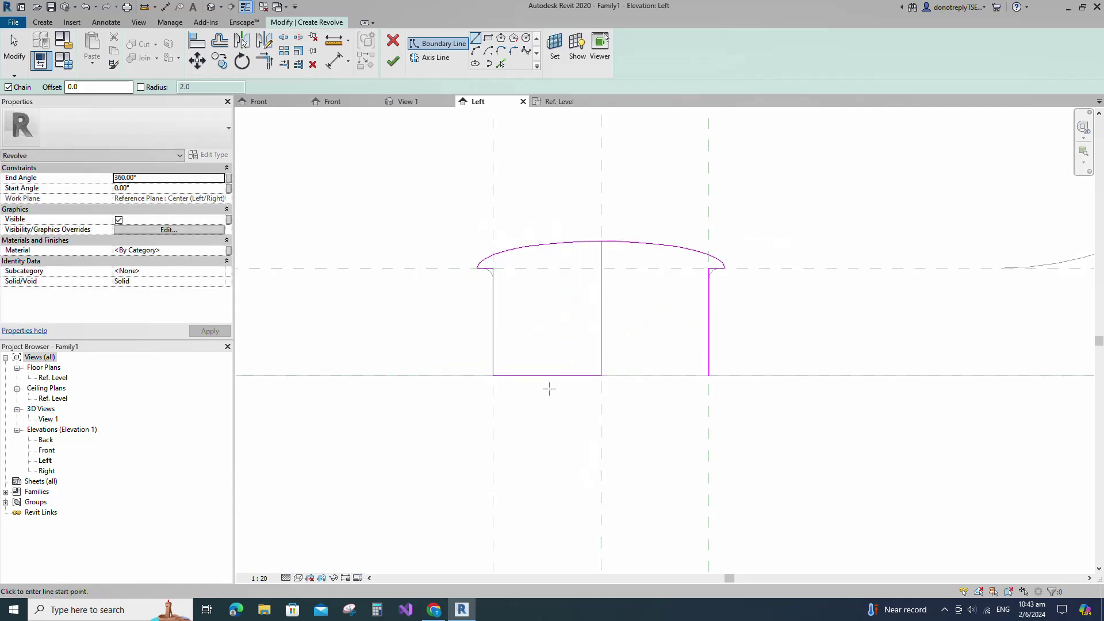
{"action": "key", "text": "Escape"}
Delete the mirrored wall and lip lines and trim the dome to the centre line, leaving a closed half profile.
{"action": "left_click_drag", "start_coordinate": [681, 226], "coordinate": [765, 445]}
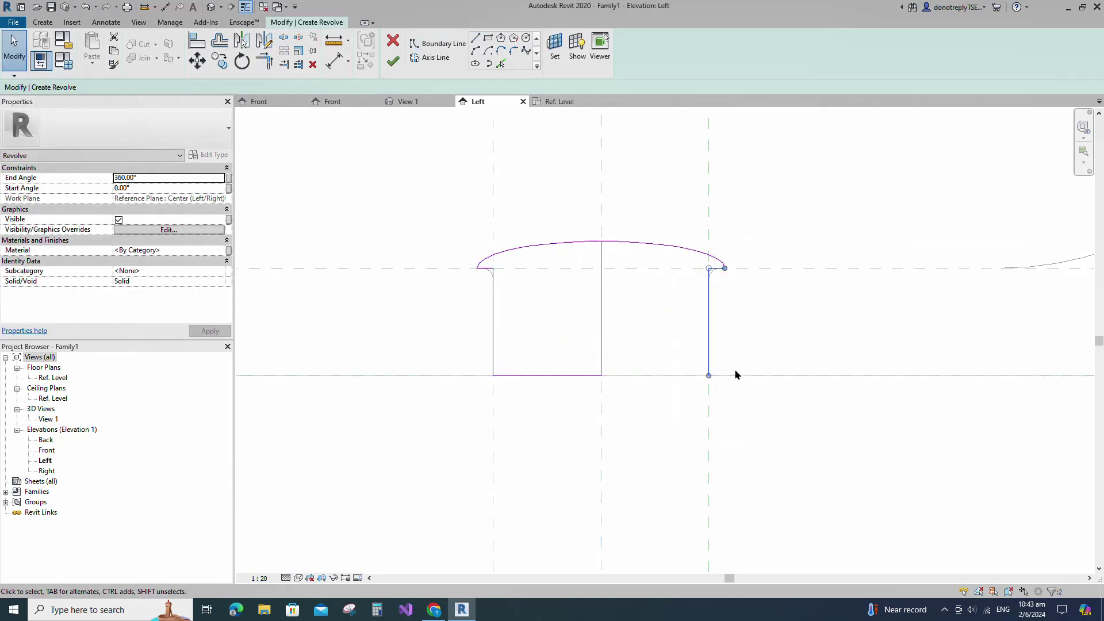
{"action": "left_click", "coordinate": [270, 66]}
{"action": "scroll", "coordinate": [596, 286], "scroll_direction": "down", "scroll_amount": 2}
Align the half profile's lip, wall and base lines with their adjacent reference planes.
{"action": "key", "text": "a"}
{"action": "key", "text": "l"}
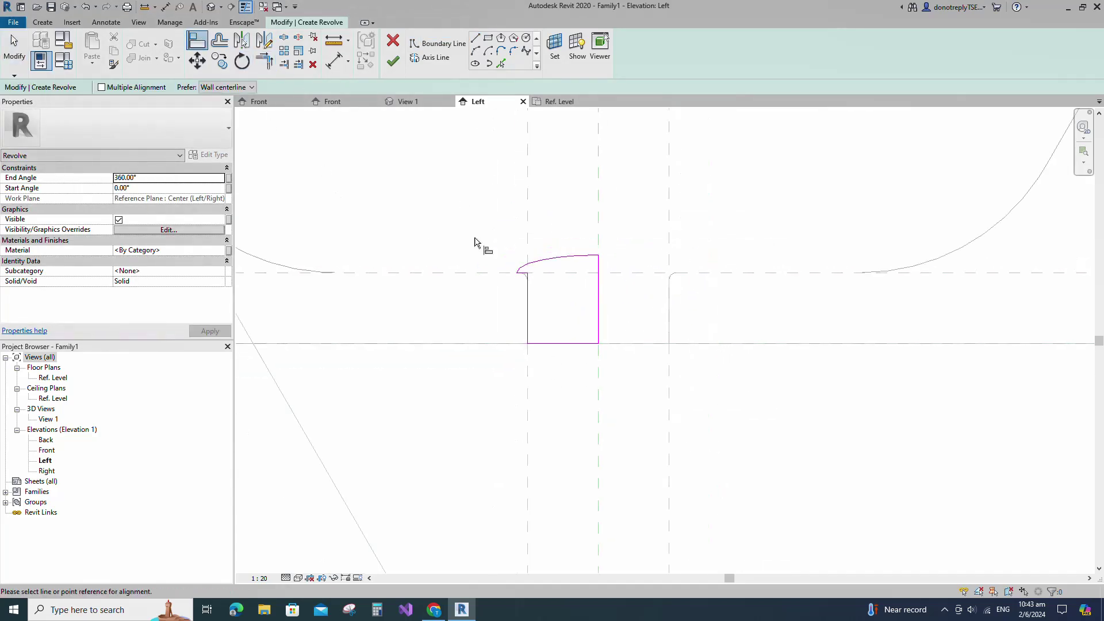
{"action": "scroll", "coordinate": [529, 284], "scroll_direction": "up", "scroll_amount": 4}
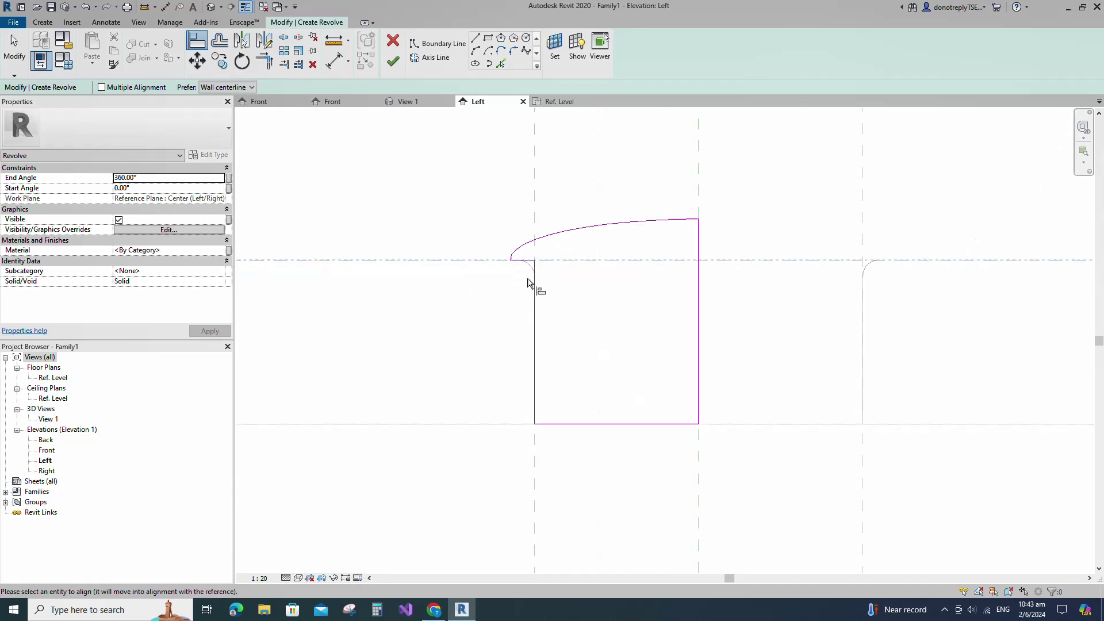
{"action": "left_click", "coordinate": [538, 347]}
{"action": "scroll", "coordinate": [592, 374], "scroll_direction": "down", "scroll_amount": 4}
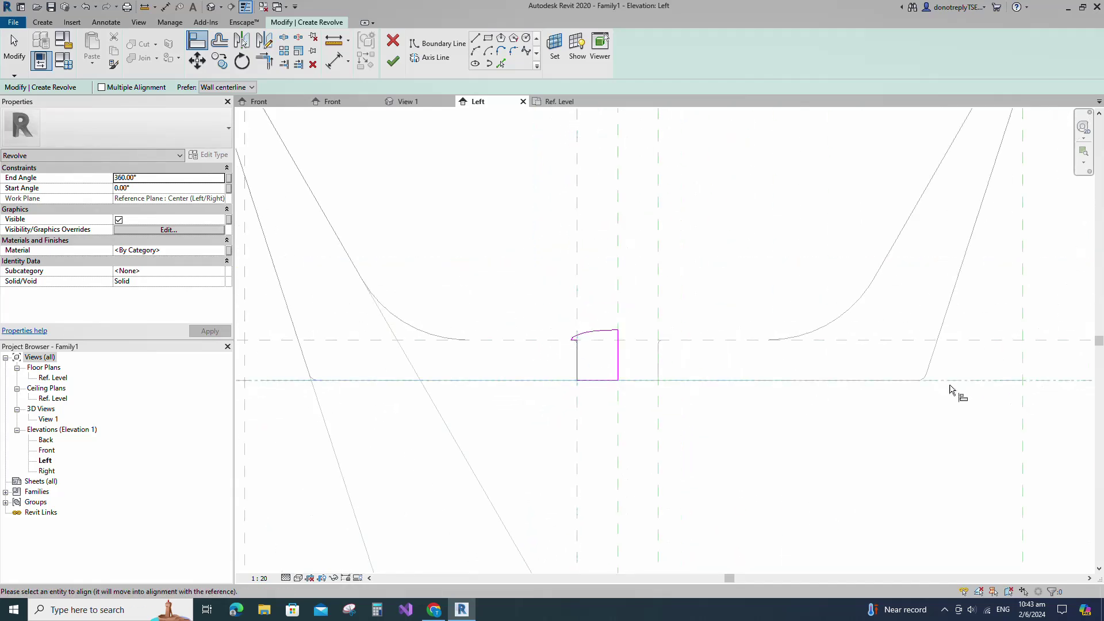
{"action": "scroll", "coordinate": [615, 340], "scroll_direction": "down", "scroll_amount": 2}
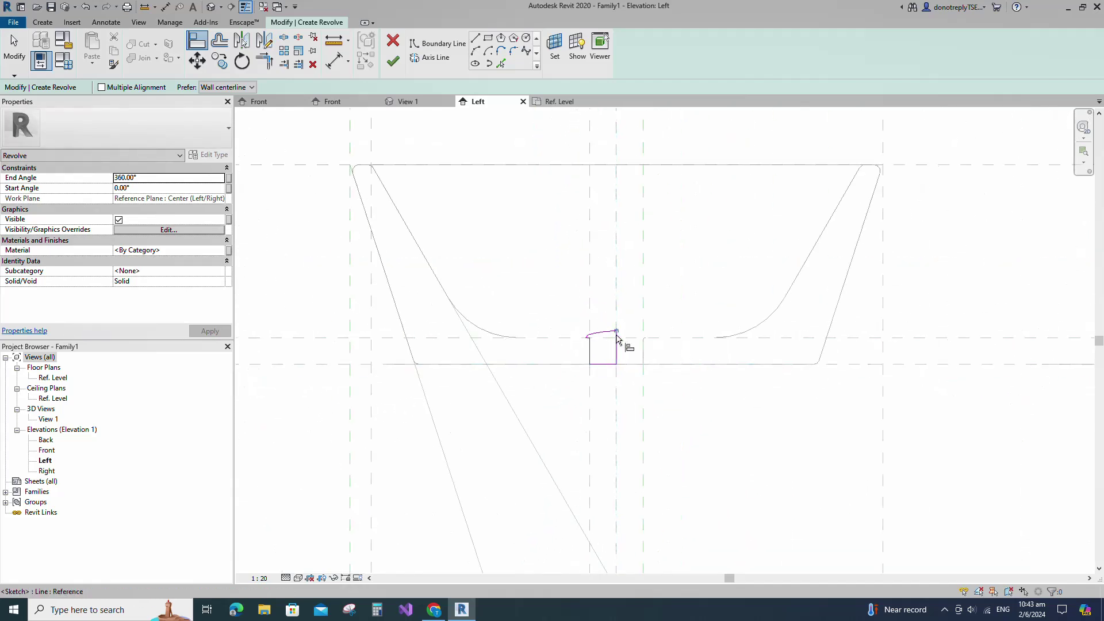
Set the revolve axis on the basin's vertical centre plane and finish the drain cover's 360° revolve.
{"action": "left_click", "coordinate": [431, 58]}
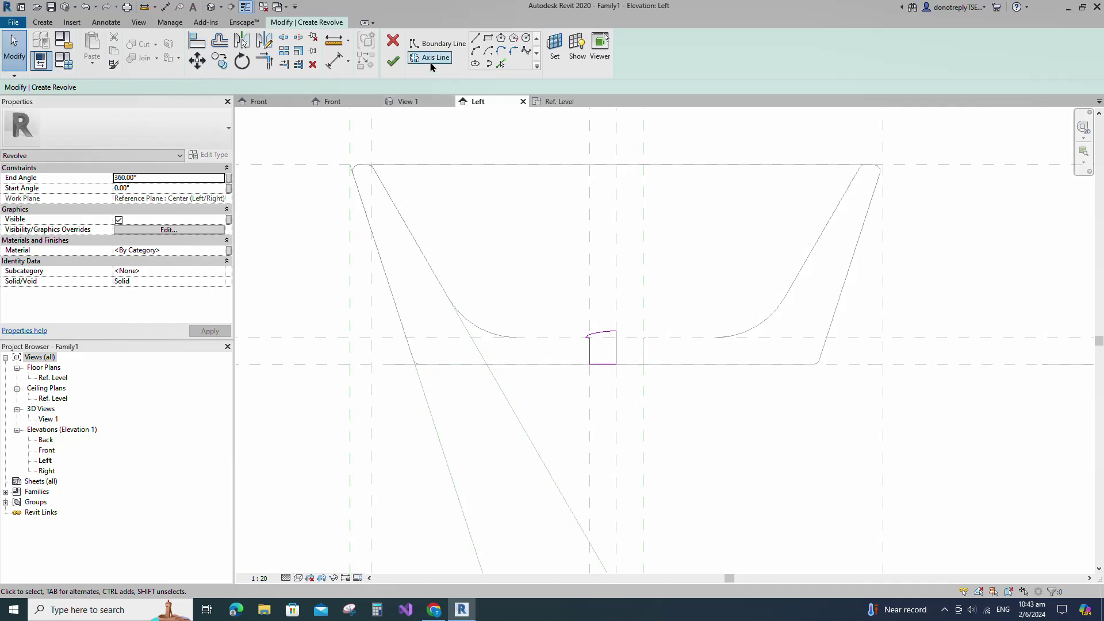
{"action": "left_click", "coordinate": [619, 242]}
{"action": "left_click", "coordinate": [393, 61]}
{"action": "left_click", "coordinate": [443, 301]}
{"action": "scroll", "coordinate": [514, 345], "scroll_direction": "down", "scroll_amount": 1}
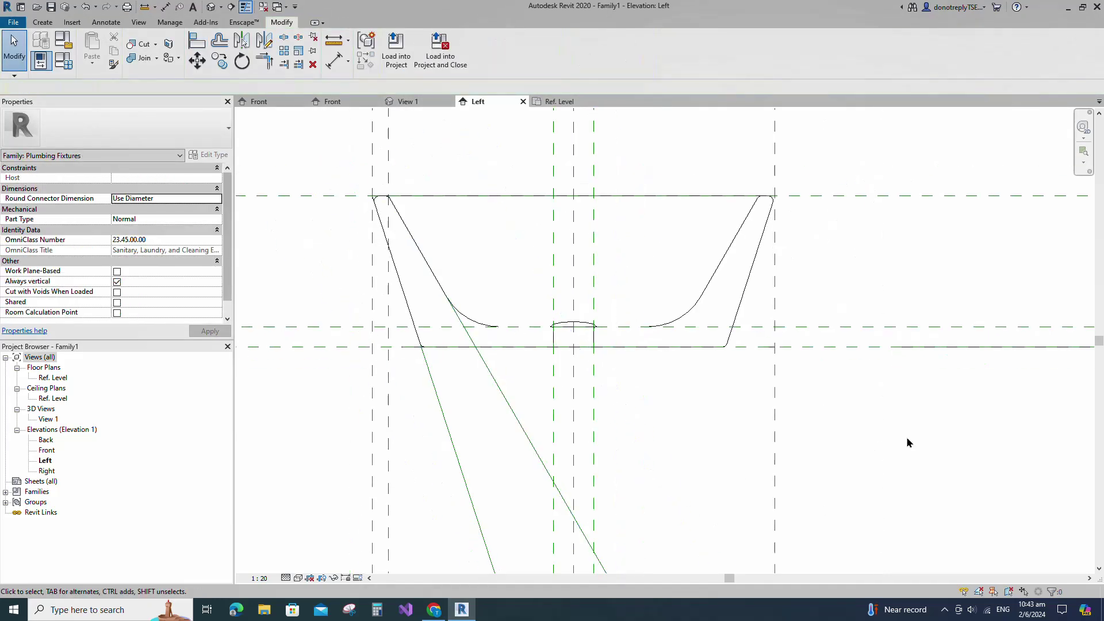
In the 3D view View 1, look into the bowl and associate the drain cover's material with a new family type parameter.
{"action": "double_click", "coordinate": [49, 420]}
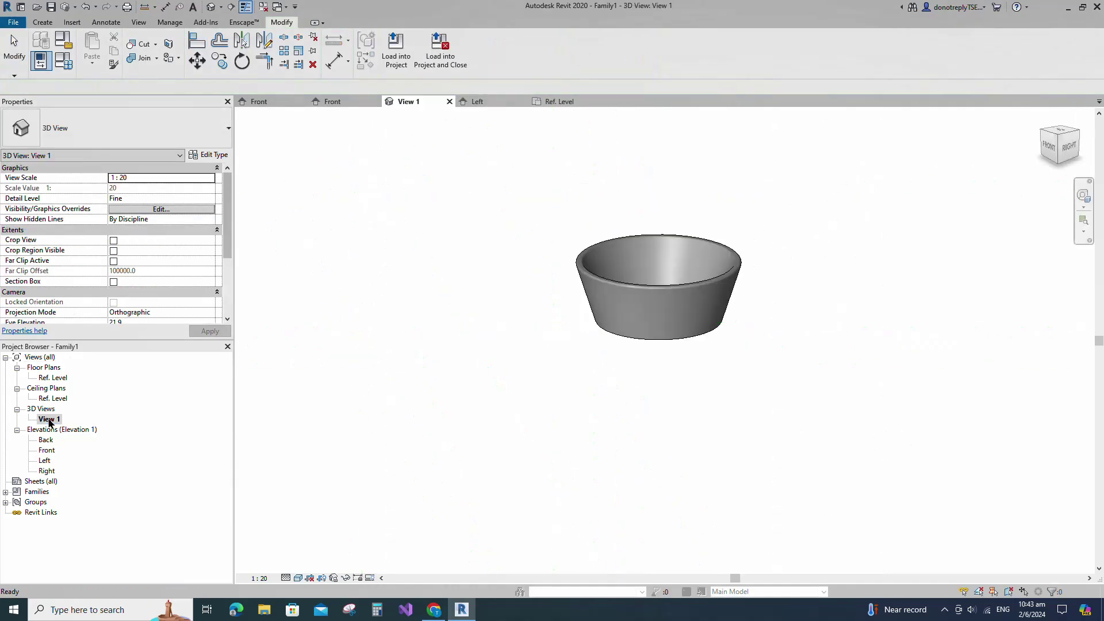
{"action": "middle_click_drag", "start_coordinate": [819, 421], "coordinate": [445, 349], "text": "shift"}
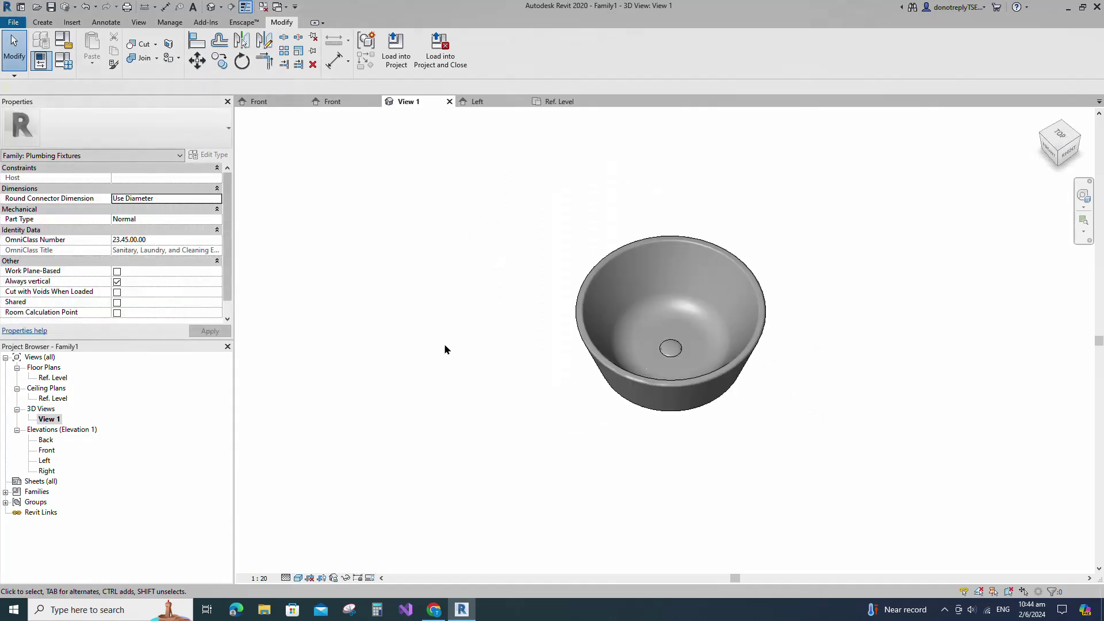
{"action": "left_click", "coordinate": [678, 354]}
{"action": "left_click", "coordinate": [228, 250]}
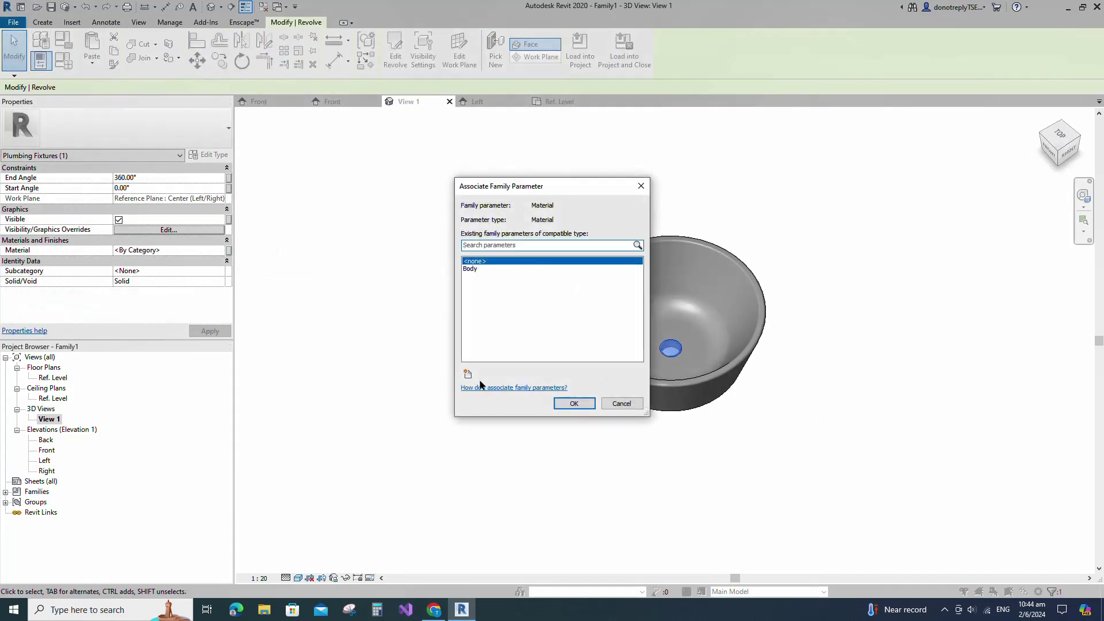
{"action": "left_click", "coordinate": [469, 375]}
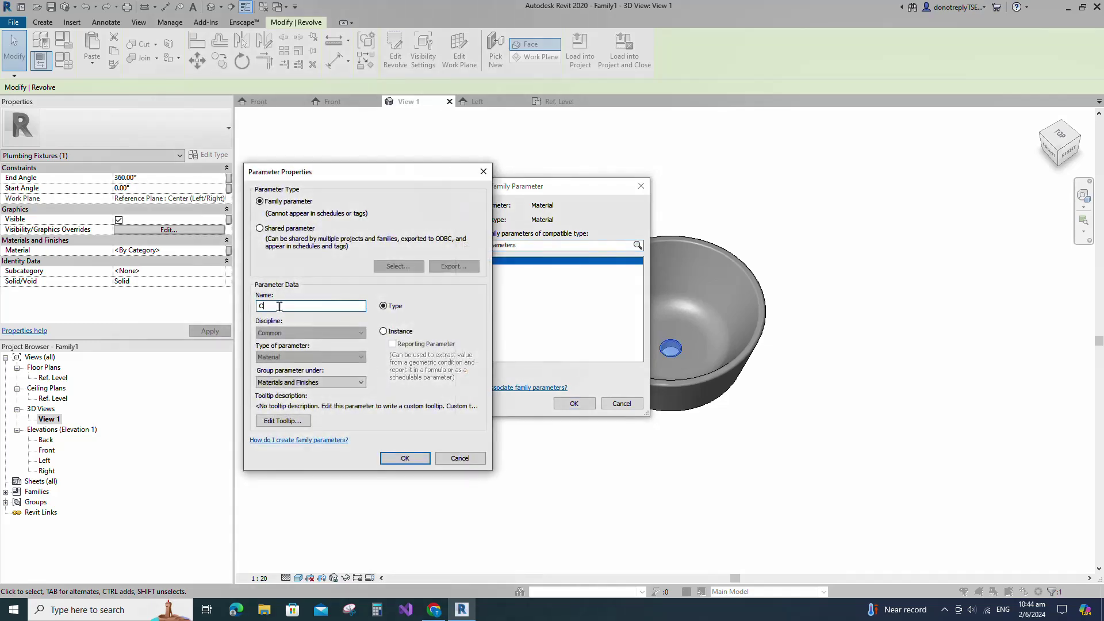
{"action": "left_click", "coordinate": [393, 460]}
{"action": "left_click", "coordinate": [571, 404]}
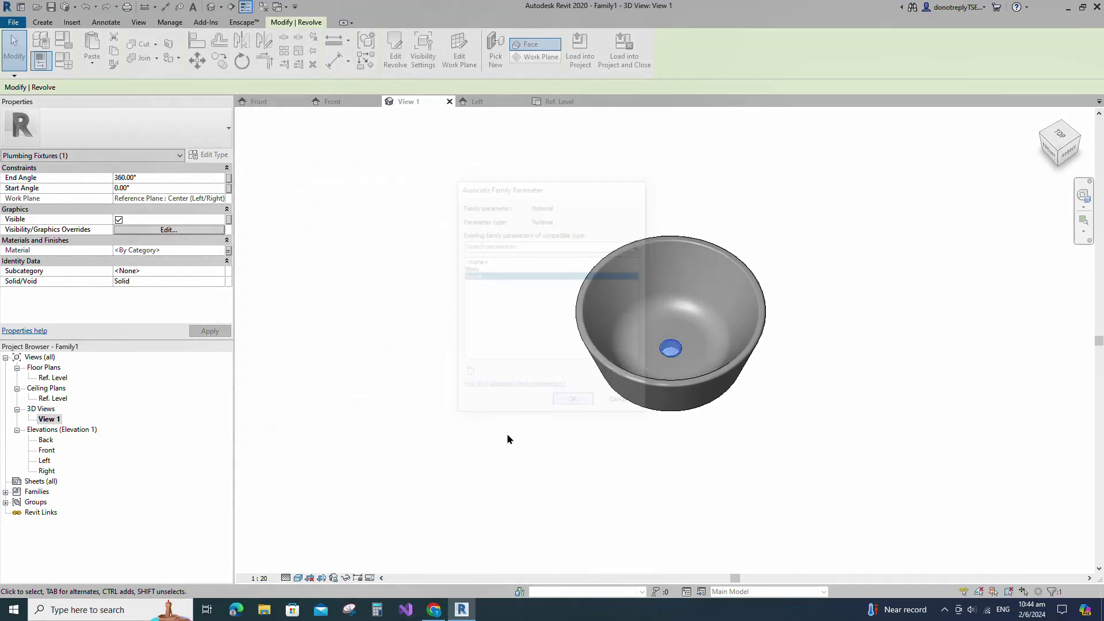
{"action": "left_click", "coordinate": [500, 444]}
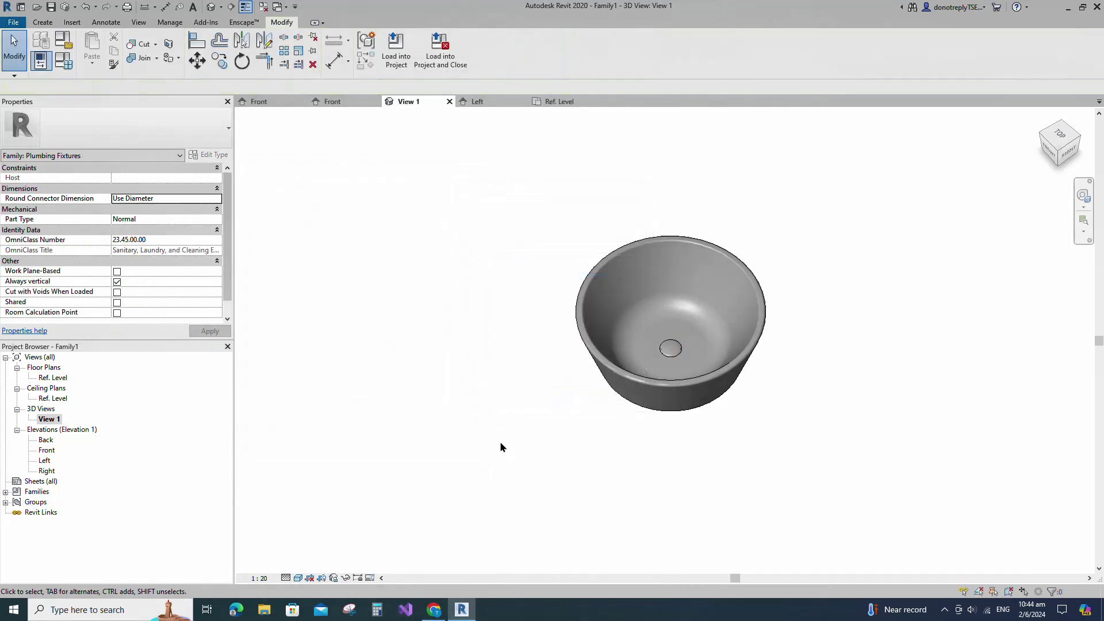
Return to the Left elevation and add a horizontal reference plane offset 35 mm below the basin's rim plane.
{"action": "double_click", "coordinate": [46, 462]}
{"action": "scroll", "coordinate": [842, 418], "scroll_direction": "down", "scroll_amount": 2}
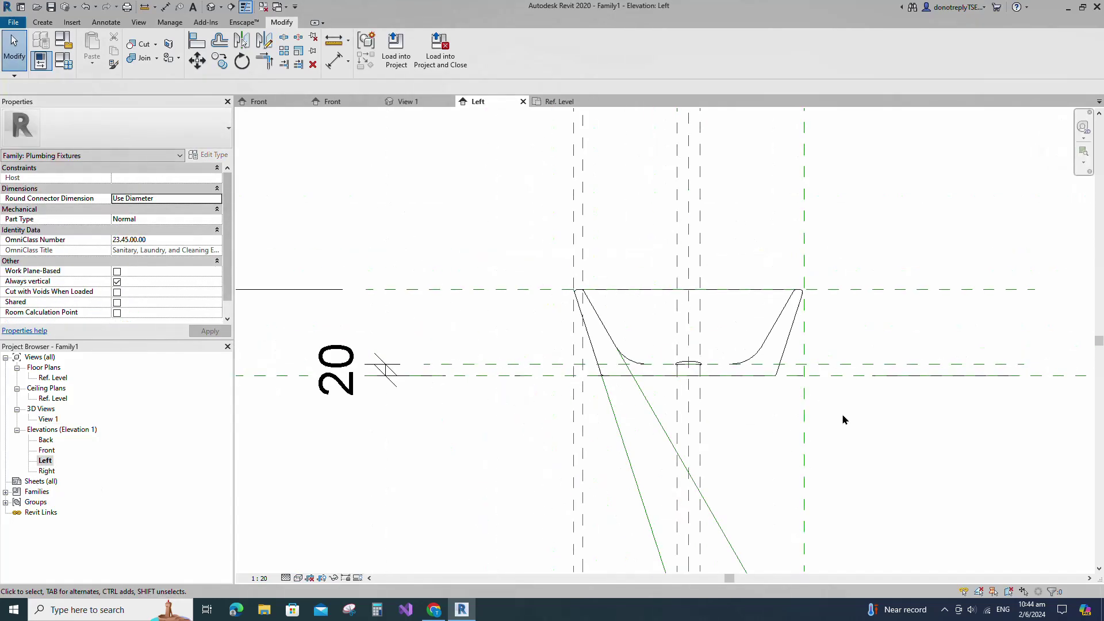
{"action": "key", "text": "r"}
{"action": "key", "text": "p"}
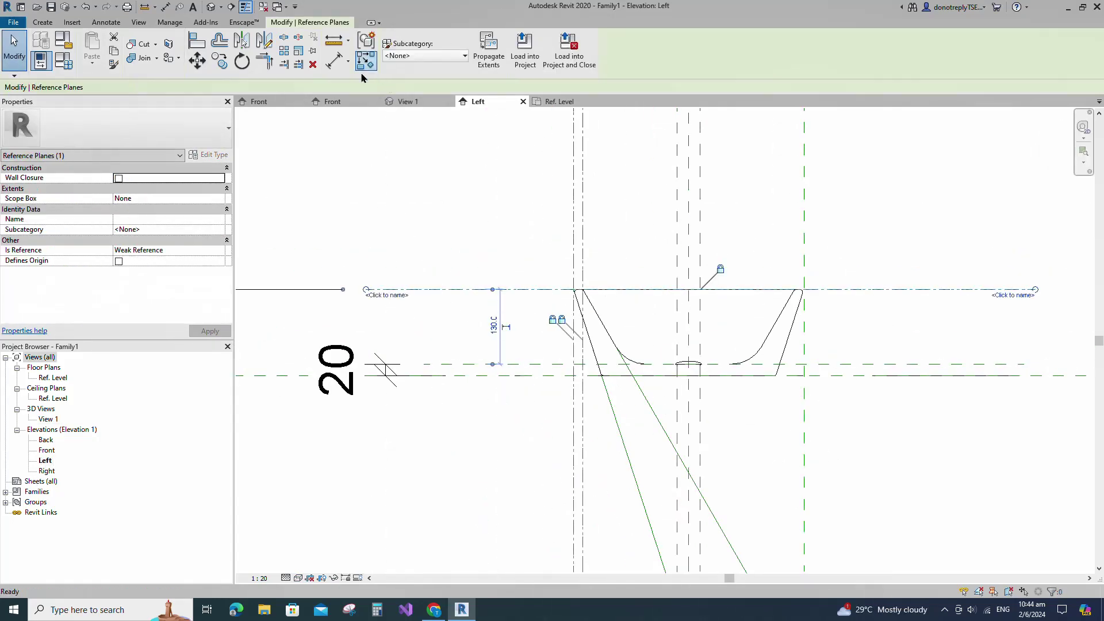
{"action": "type", "text": "35"}
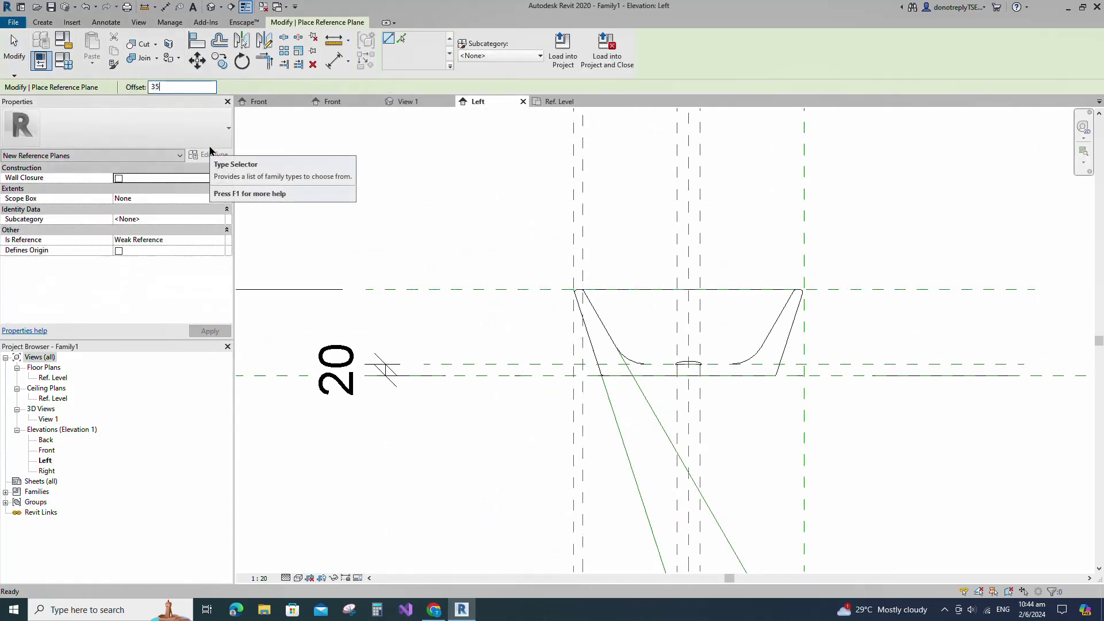
{"action": "left_click", "coordinate": [402, 41]}
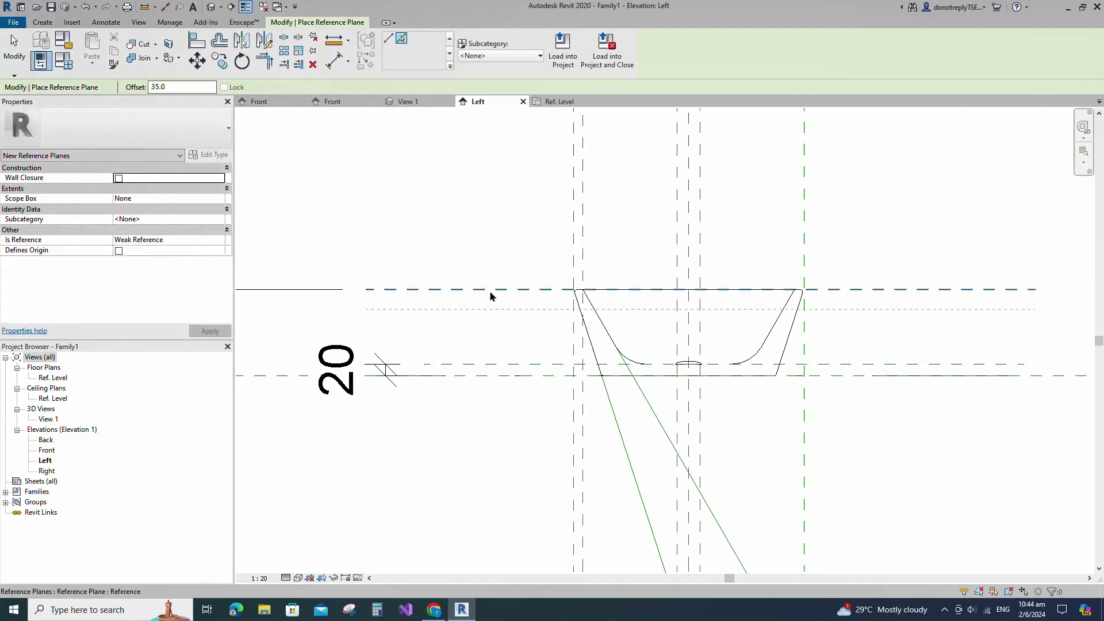
{"action": "left_click", "coordinate": [491, 297]}
Add an aligned dimension between the rim plane and the reference plane below it, in line with the existing 20 mm dimension.
{"action": "left_click", "coordinate": [327, 66]}
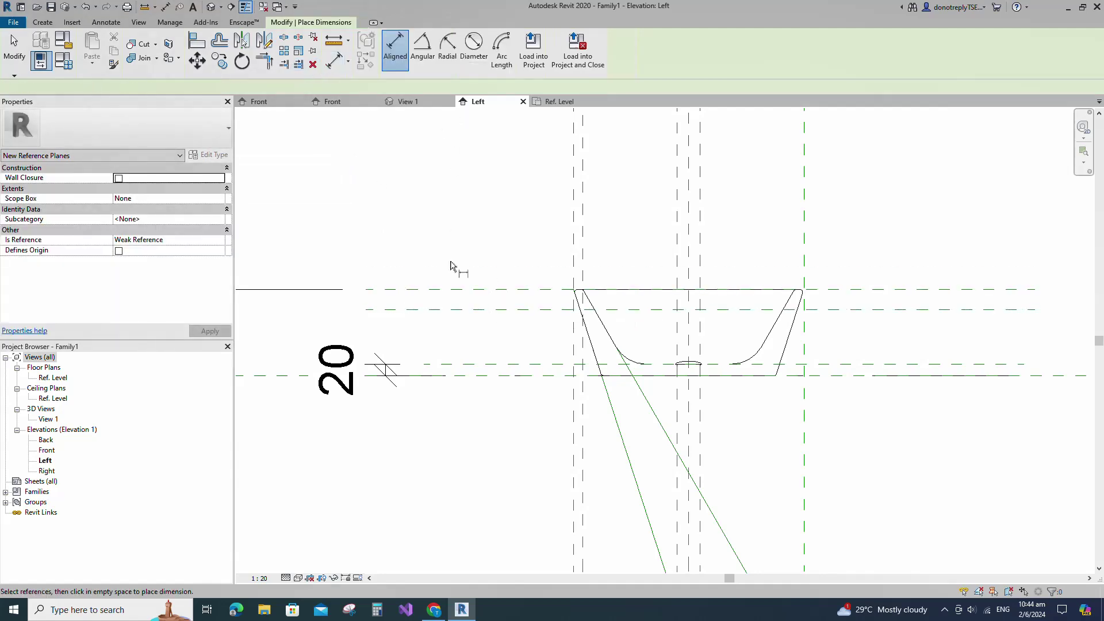
{"action": "left_click", "coordinate": [439, 290]}
{"action": "left_click", "coordinate": [443, 310]}
{"action": "left_click", "coordinate": [389, 329]}
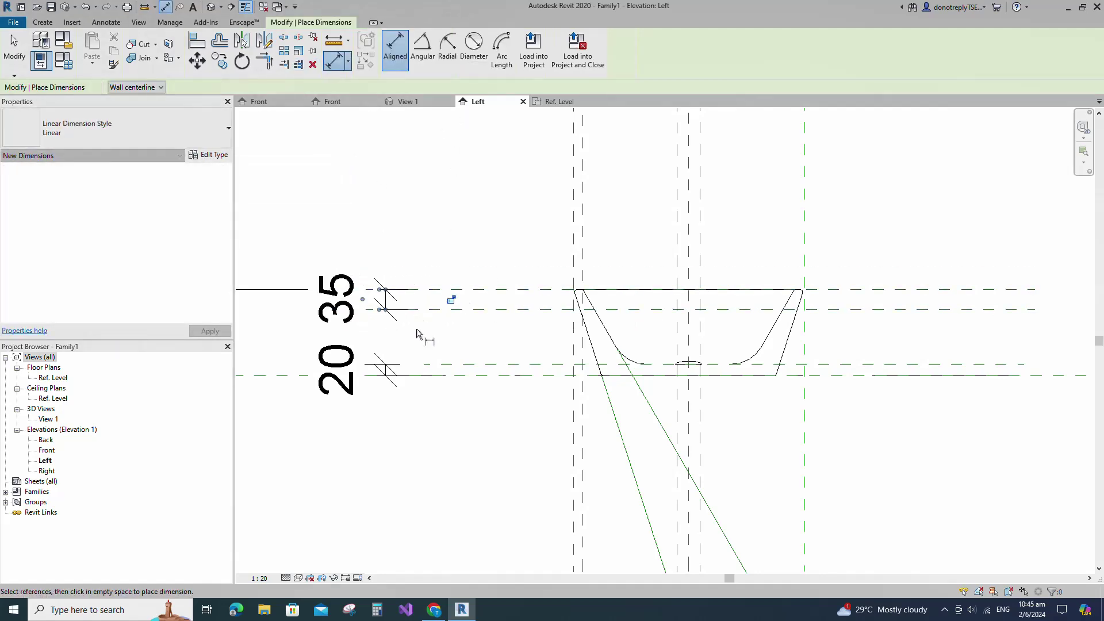
{"action": "key", "text": "Escape"}
{"action": "key", "text": "Escape"}
Draw a reference line about 135 mm long at 45° upward from where the new plane meets the bowl's left inner wall.
{"action": "scroll", "coordinate": [771, 360], "scroll_direction": "up", "scroll_amount": 2}
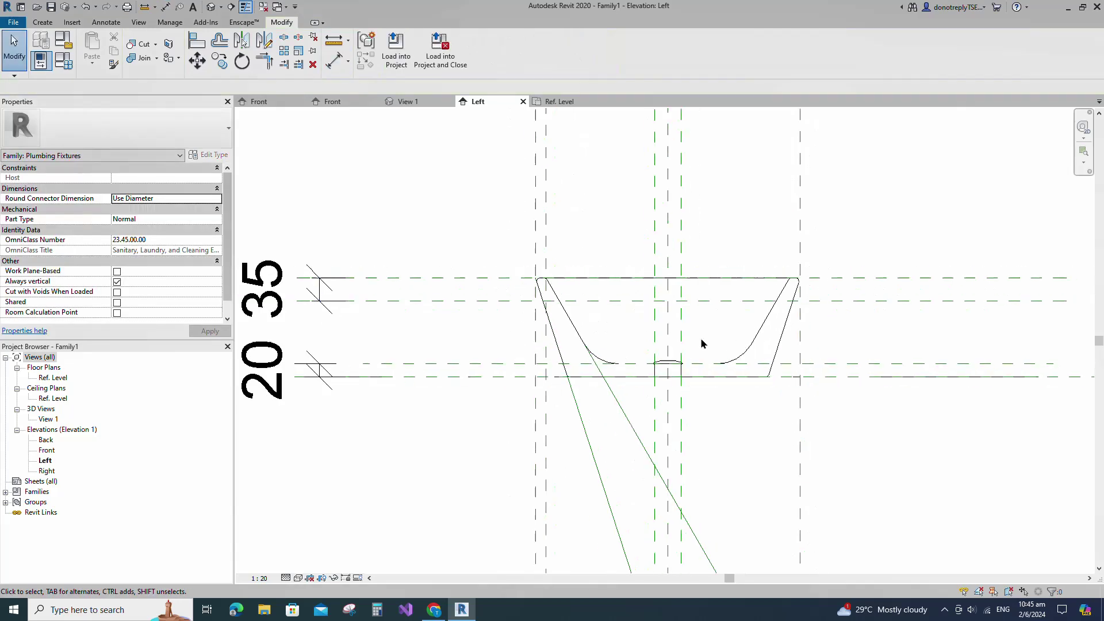
{"action": "left_click", "coordinate": [576, 416]}
{"action": "key", "text": "c"}
{"action": "key", "text": "s"}
{"action": "left_click", "coordinate": [560, 300]}
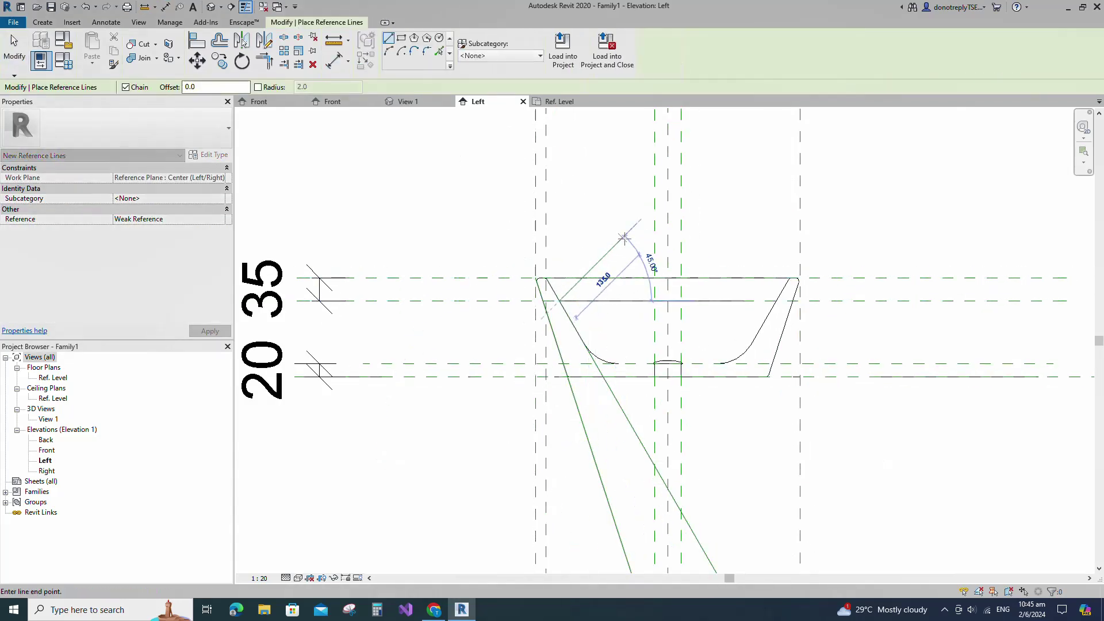
{"action": "left_click", "coordinate": [624, 237]}
{"action": "key", "text": "Escape"}
{"action": "key", "text": "Escape"}
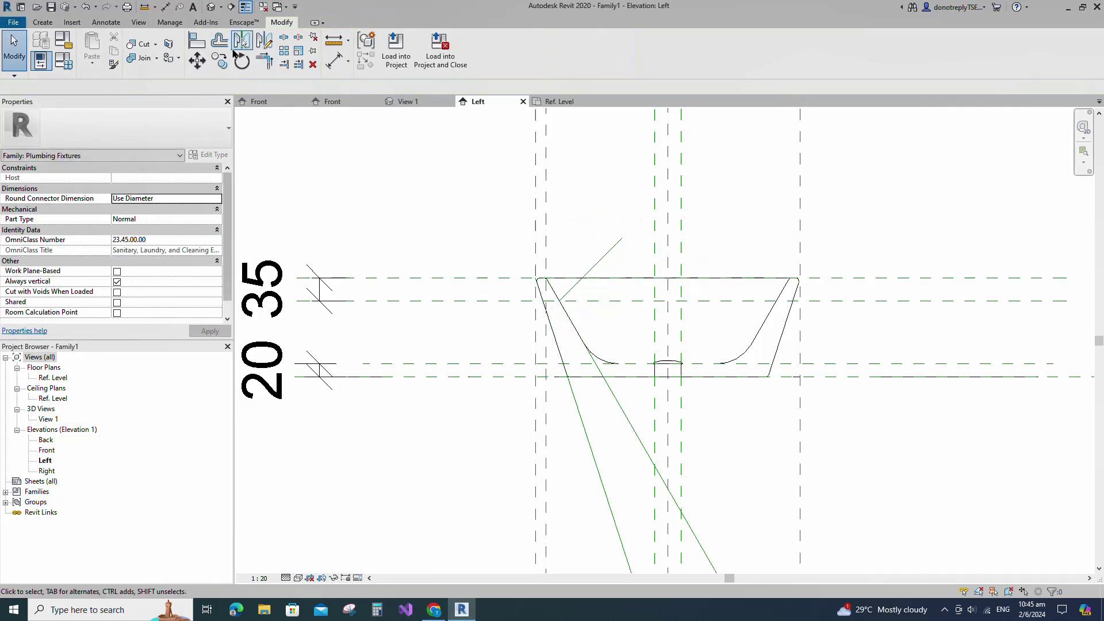
Add an angular dimension between the inner-wall reference line and the angled reference line, placed above the basin rim.
{"action": "left_click", "coordinate": [334, 65]}
{"action": "left_click", "coordinate": [345, 106]}
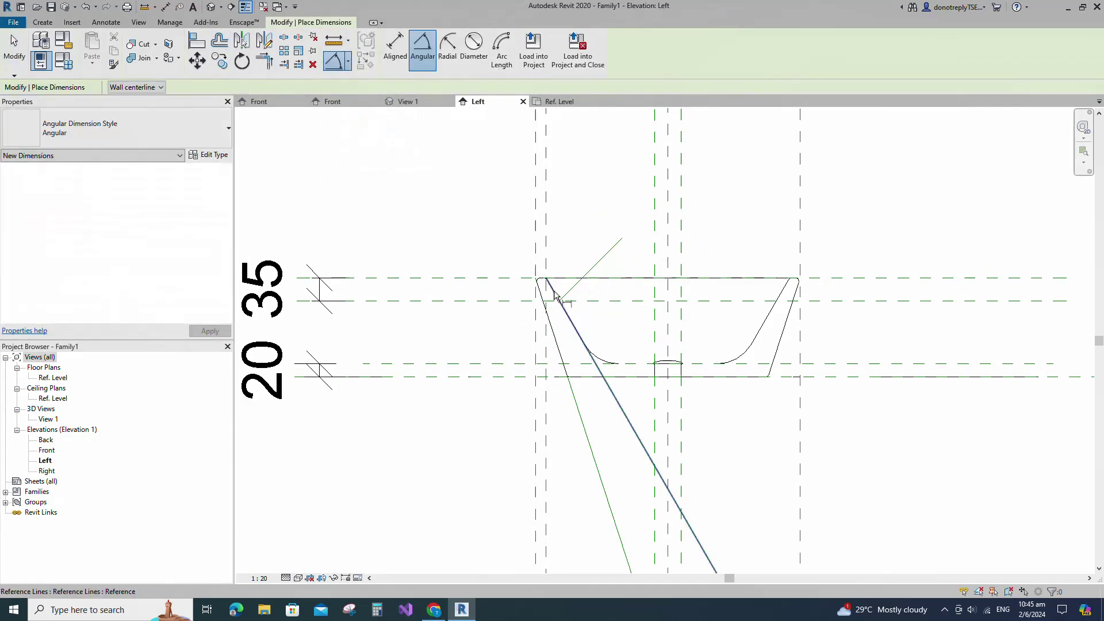
{"action": "left_click", "coordinate": [603, 376]}
{"action": "left_click", "coordinate": [590, 272]}
{"action": "scroll", "coordinate": [563, 239], "scroll_direction": "down", "scroll_amount": 2}
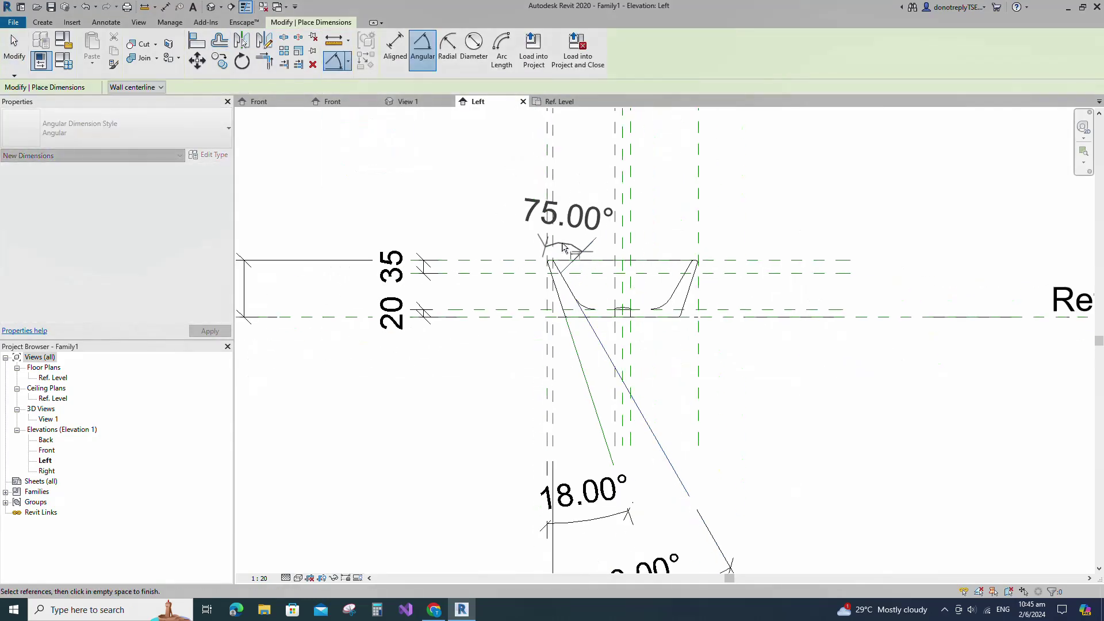
{"action": "scroll", "coordinate": [563, 244], "scroll_direction": "down", "scroll_amount": 3}
{"action": "left_click", "coordinate": [574, 199]}
{"action": "scroll", "coordinate": [574, 214], "scroll_direction": "up", "scroll_amount": 3}
{"action": "key", "text": "Escape"}
{"action": "key", "text": "Escape"}
Set the angle between the angled reference line and the bowl's inner wall to 90°.
{"action": "left_click", "coordinate": [578, 281]}
{"action": "left_click", "coordinate": [577, 154]}
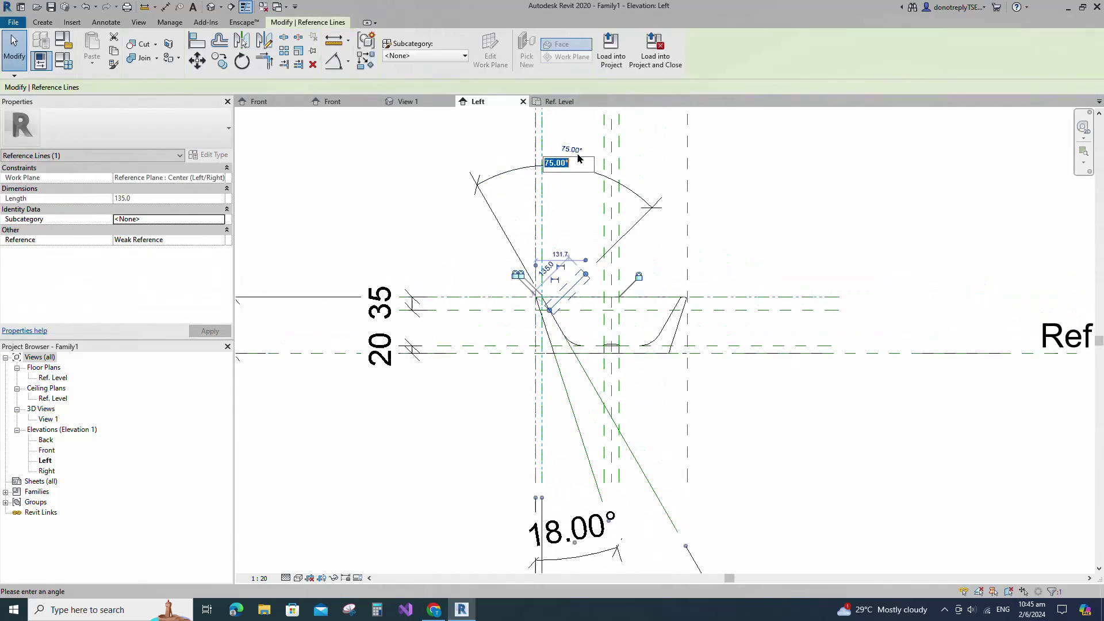
{"action": "type", "text": "90"}
{"action": "key", "text": "Return"}
{"action": "left_click", "coordinate": [419, 207]}
{"action": "left_click", "coordinate": [599, 175]}
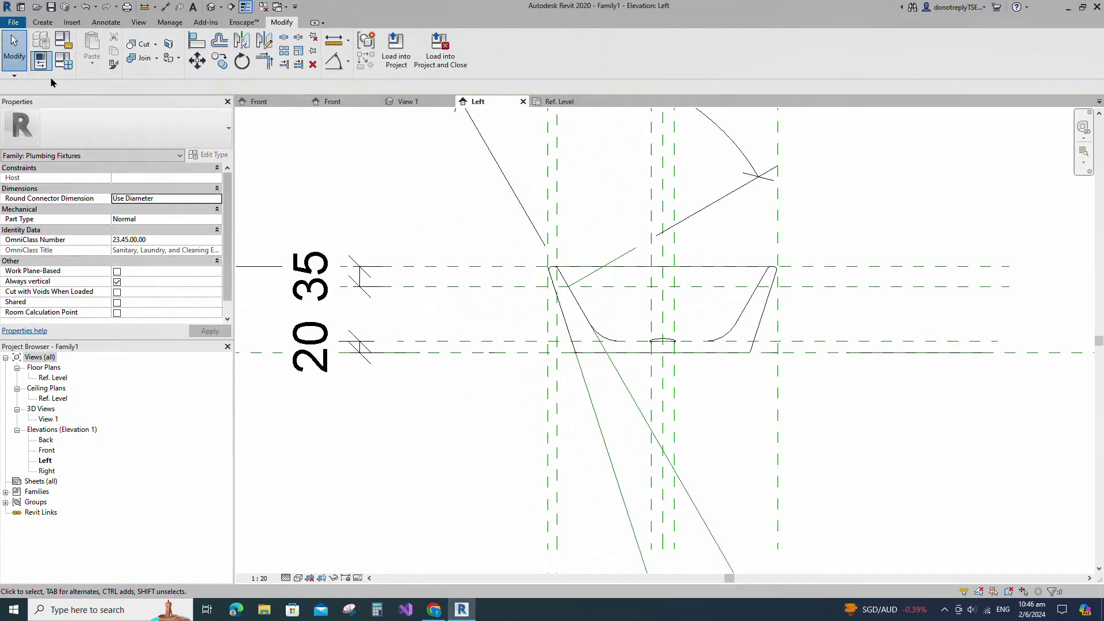
Start a void revolve and sketch two 25 mm boundary lines parallel to the bowl's left inner wall, offset 5 mm on either side.
{"action": "left_click", "coordinate": [45, 24]}
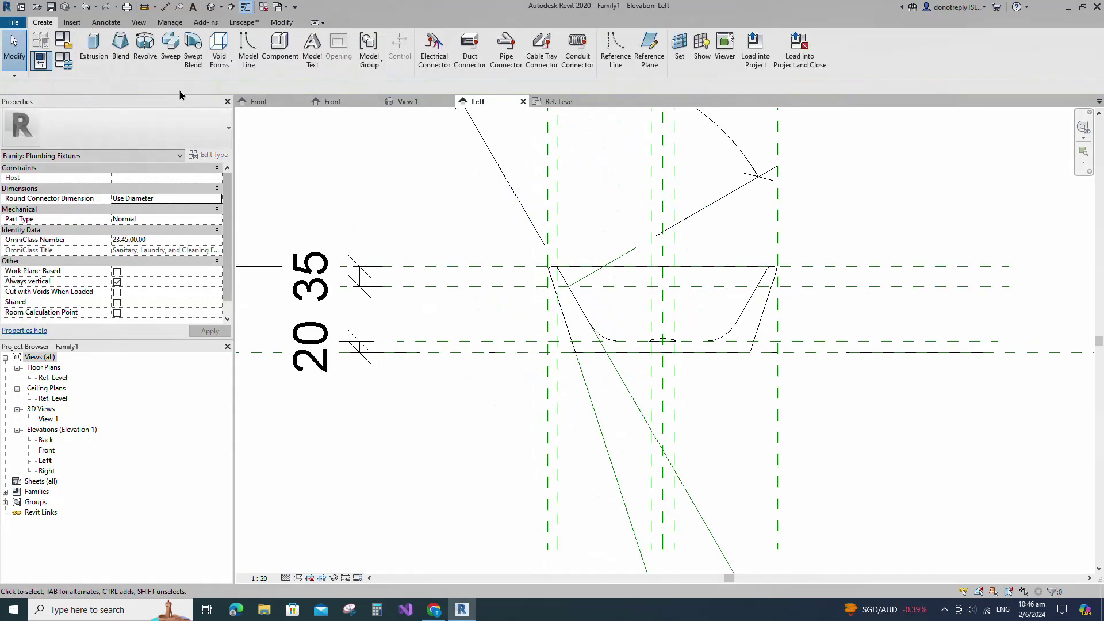
{"action": "left_click", "coordinate": [218, 64]}
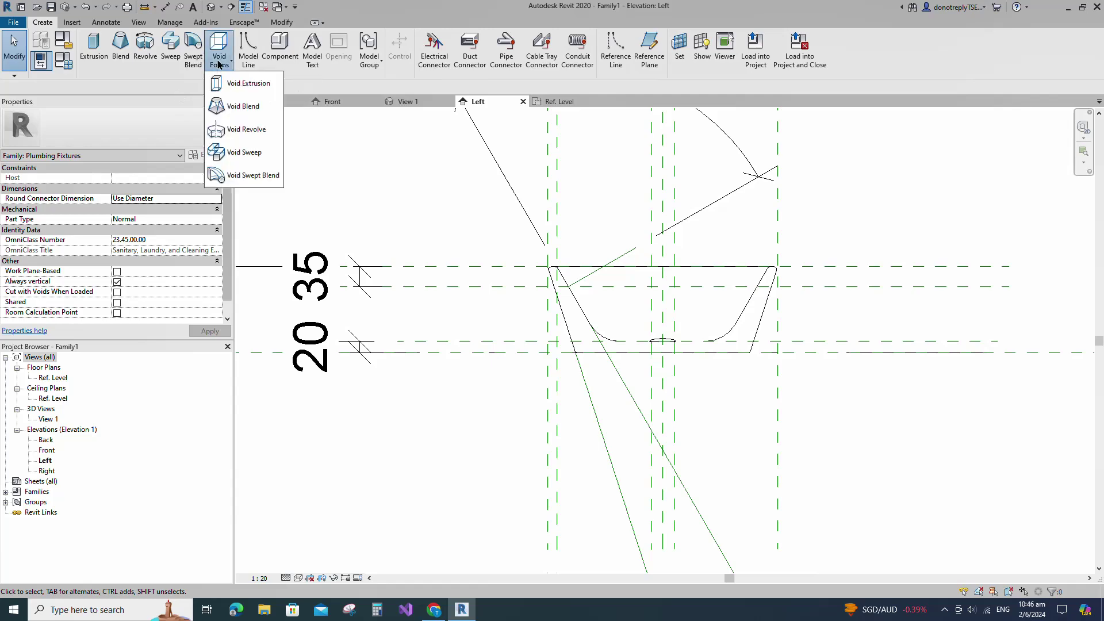
{"action": "left_click", "coordinate": [246, 129]}
{"action": "scroll", "coordinate": [610, 239], "scroll_direction": "up", "scroll_amount": 2}
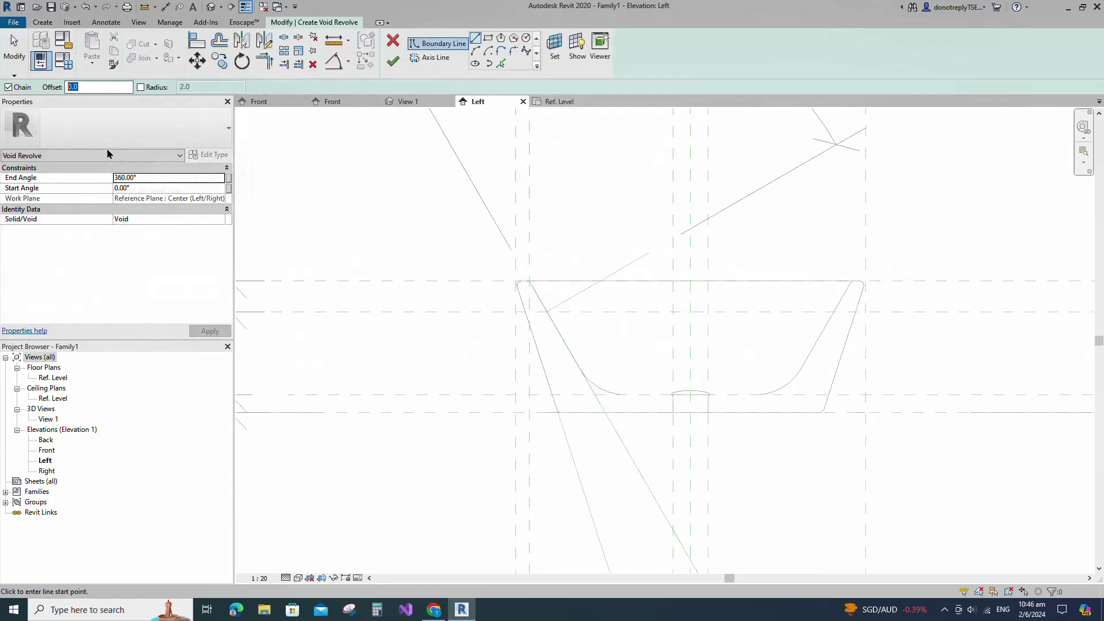
{"action": "type", "text": "5.0"}
{"action": "scroll", "coordinate": [550, 316], "scroll_direction": "up", "scroll_amount": 3}
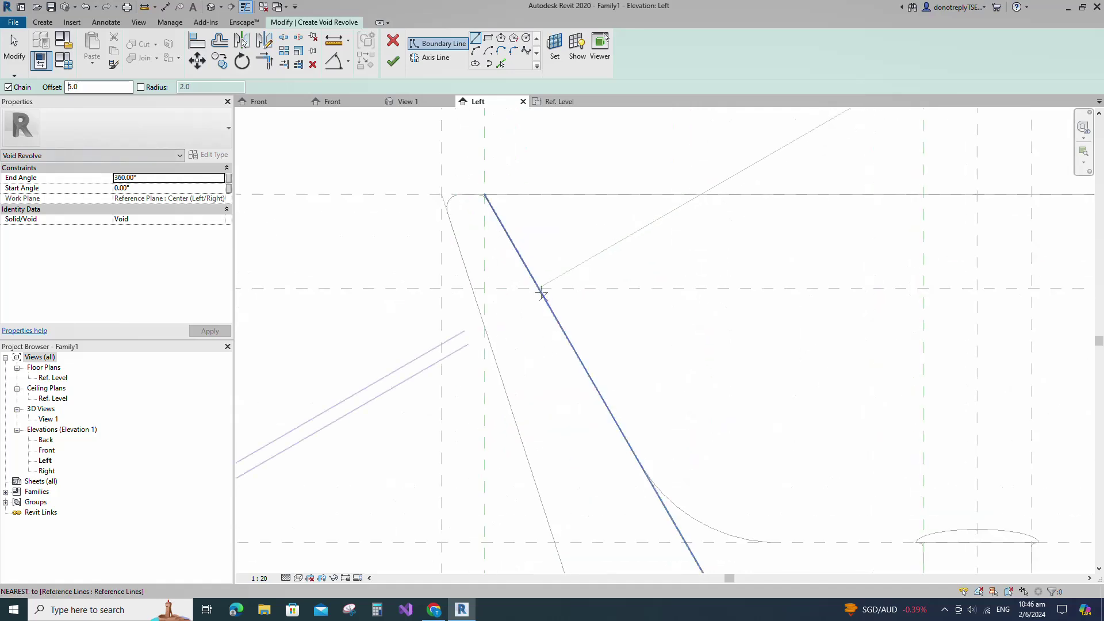
{"action": "left_click", "coordinate": [505, 229]}
{"action": "scroll", "coordinate": [522, 284], "scroll_direction": "up", "scroll_amount": 2}
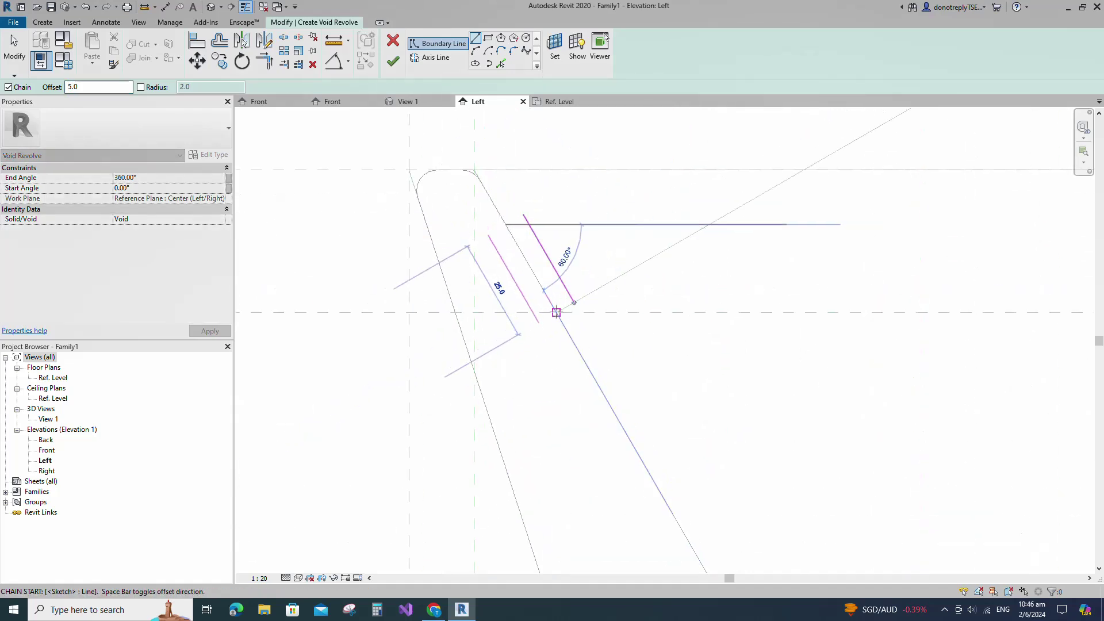
{"action": "left_click", "coordinate": [558, 312]}
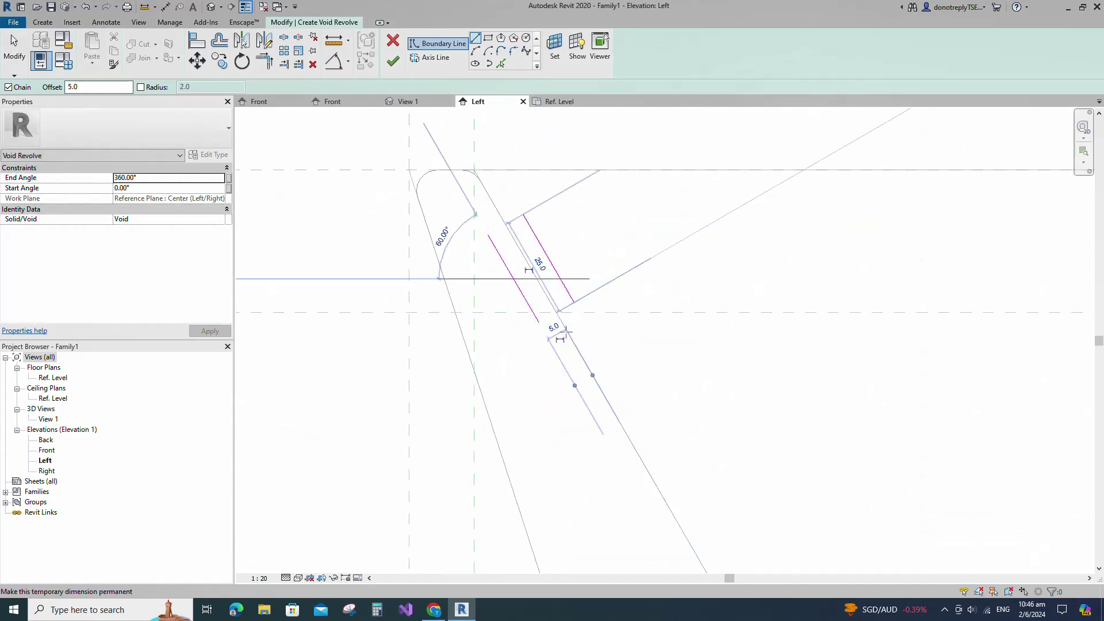
{"action": "key", "text": "Escape"}
Add a boundary line offset 8 mm outward from the outer parallel line, and a cross line offset 12 mm above the lines' lower ends.
{"action": "left_click", "coordinate": [501, 63]}
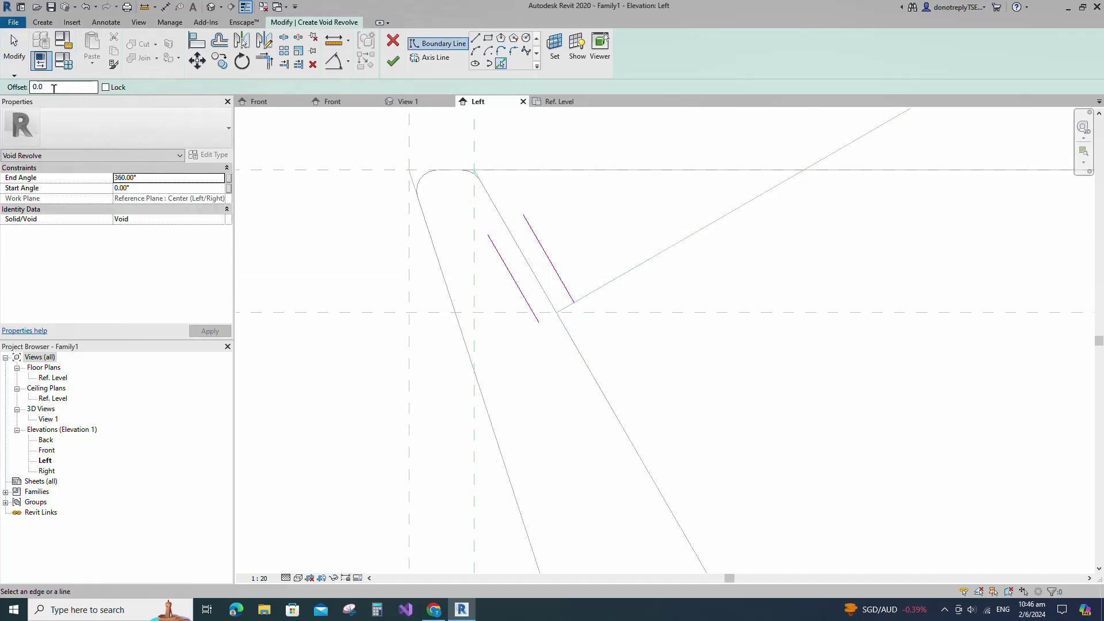
{"action": "left_click", "coordinate": [509, 287]}
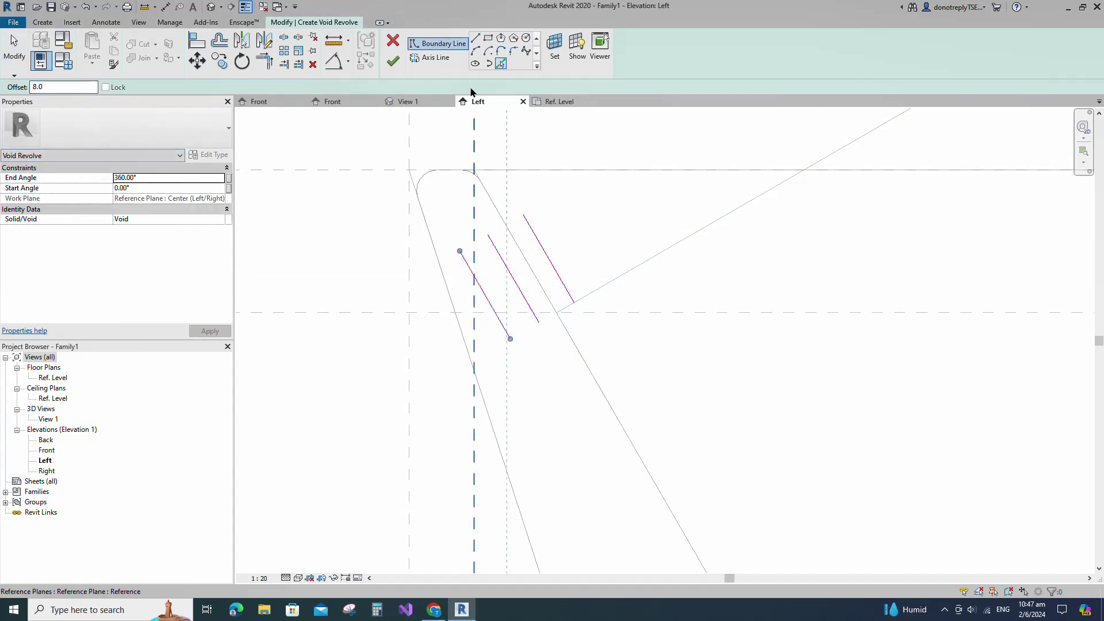
{"action": "double_click", "coordinate": [61, 87]}
{"action": "type", "text": "12"}
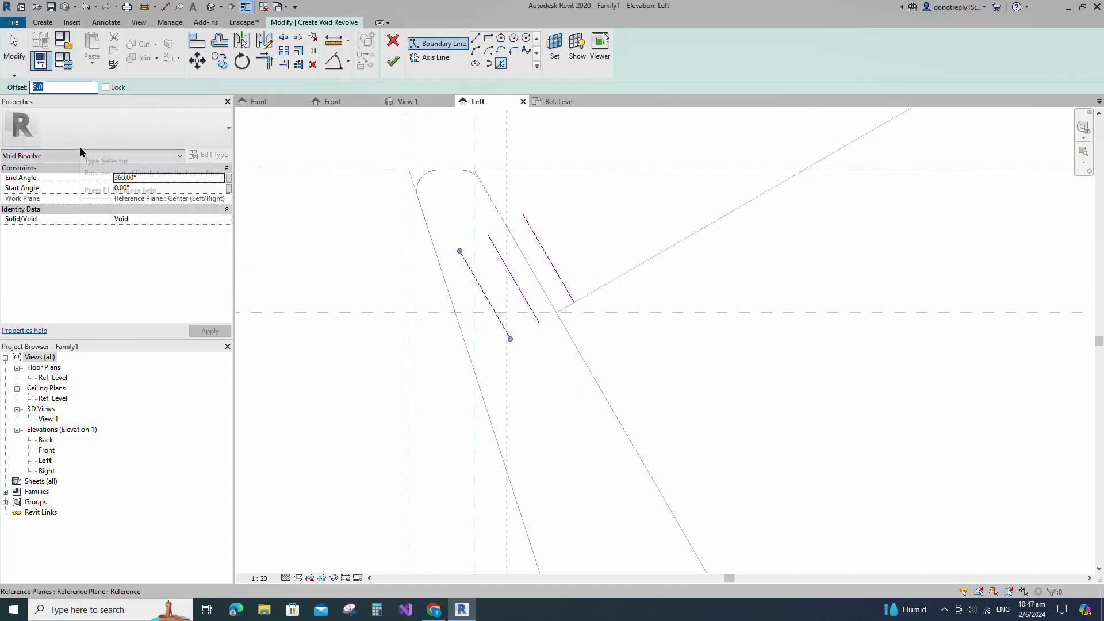
{"action": "left_click", "coordinate": [475, 39]}
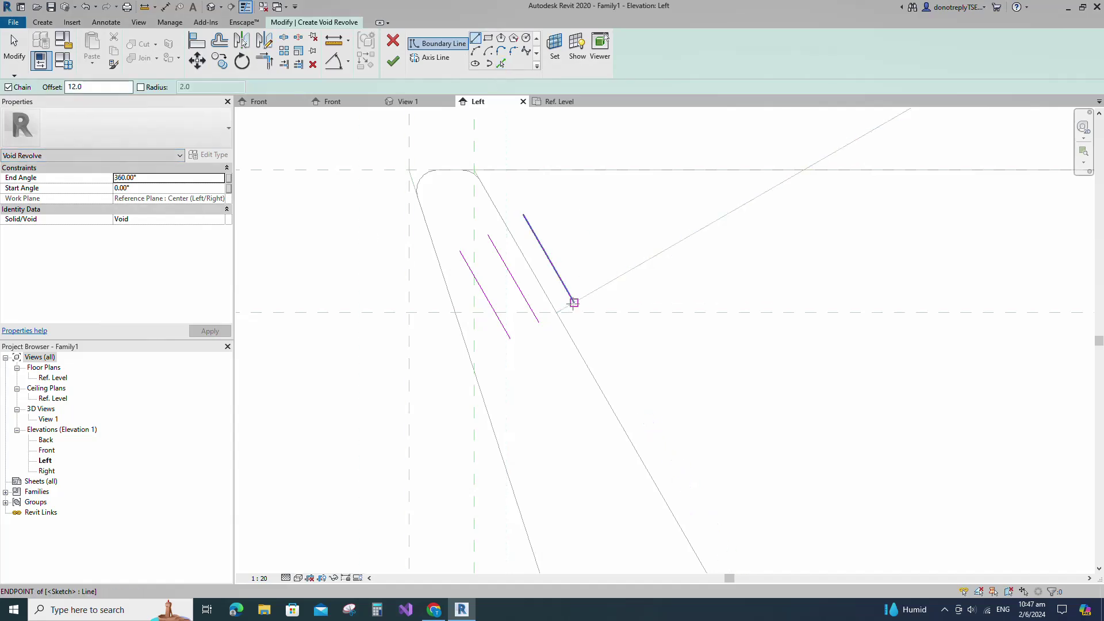
{"action": "left_click", "coordinate": [573, 301]}
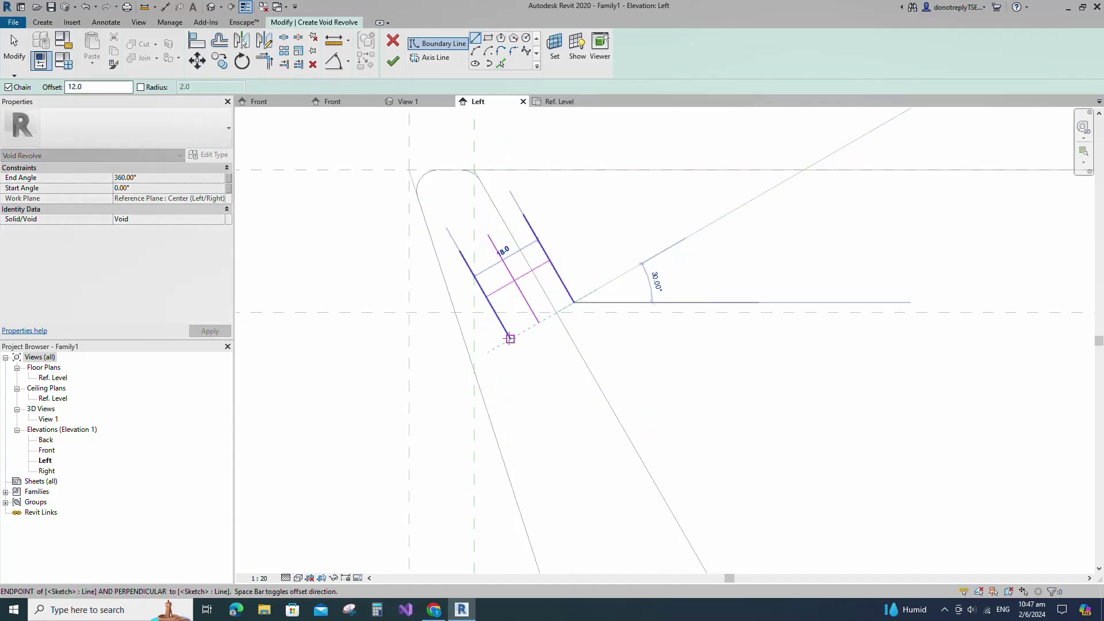
{"action": "left_click", "coordinate": [510, 339]}
{"action": "key", "text": "Escape"}
{"action": "key", "text": "Escape"}
Draw an 18 mm boundary line with zero offset joining the lower ends of the innermost and outermost parallel lines.
{"action": "scroll", "coordinate": [514, 327], "scroll_direction": "up", "scroll_amount": 1}
{"action": "left_click", "coordinate": [475, 39]}
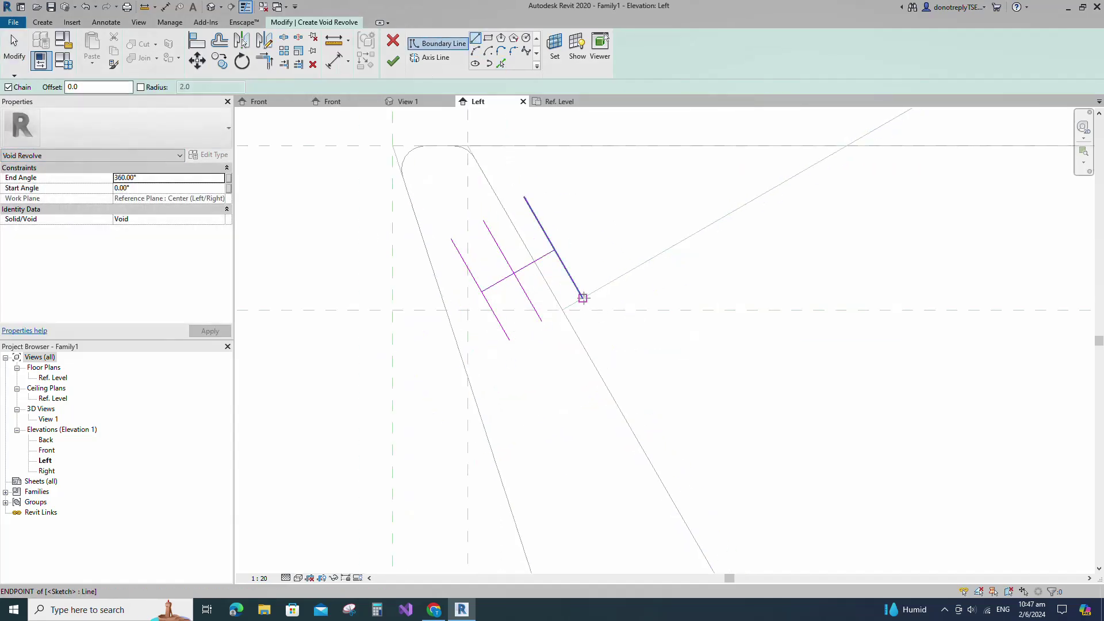
{"action": "left_click", "coordinate": [583, 298]}
{"action": "left_click", "coordinate": [511, 340]}
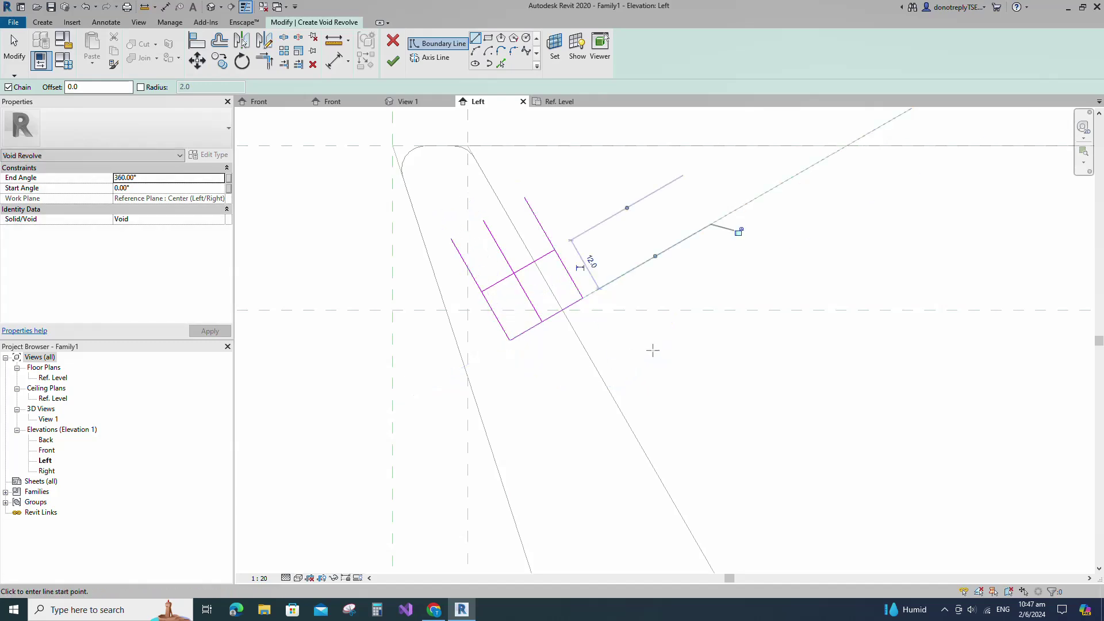
{"action": "key", "text": "Escape"}
{"action": "key", "text": "Escape"}
Add a cross line offset 16 mm above the profile's base line and a short line offset 4 mm outward from the innermost boundary line.
{"action": "left_click", "coordinate": [502, 63]}
{"action": "type", "text": "16"}
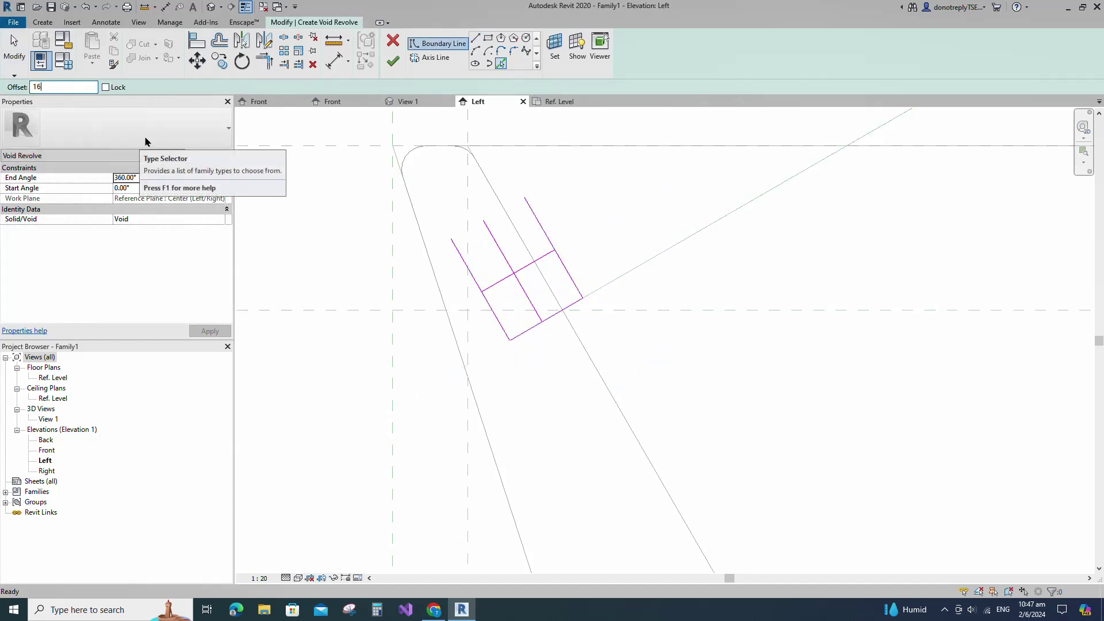
{"action": "left_click", "coordinate": [529, 329]}
{"action": "scroll", "coordinate": [529, 350], "scroll_direction": "up", "scroll_amount": 2}
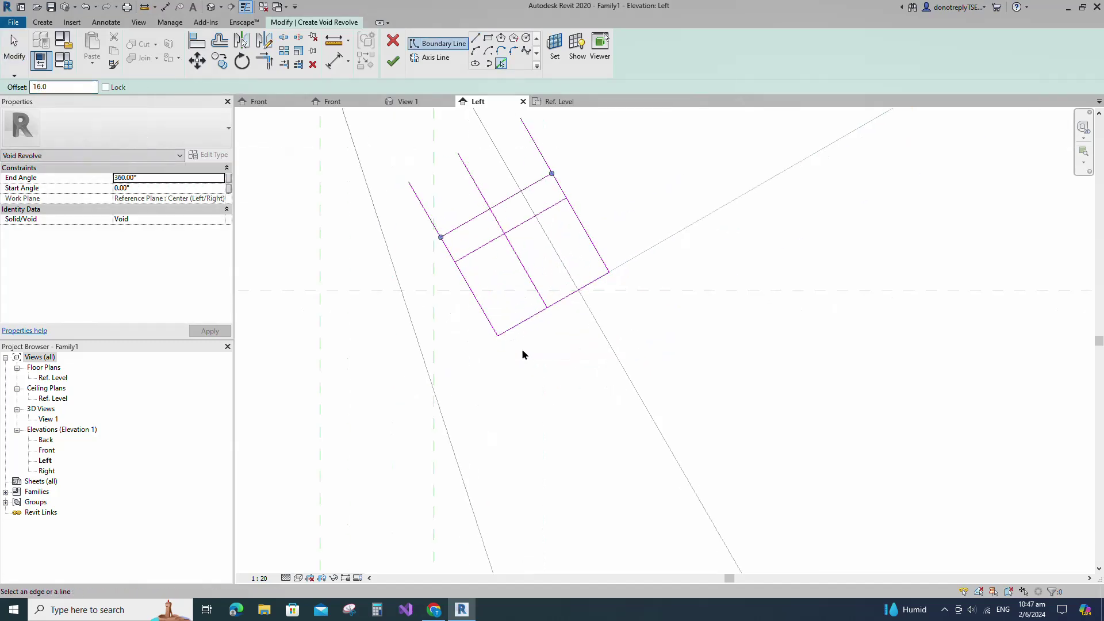
{"action": "left_click_drag", "start_coordinate": [60, 87], "coordinate": [5, 84]}
{"action": "type", "text": "4"}
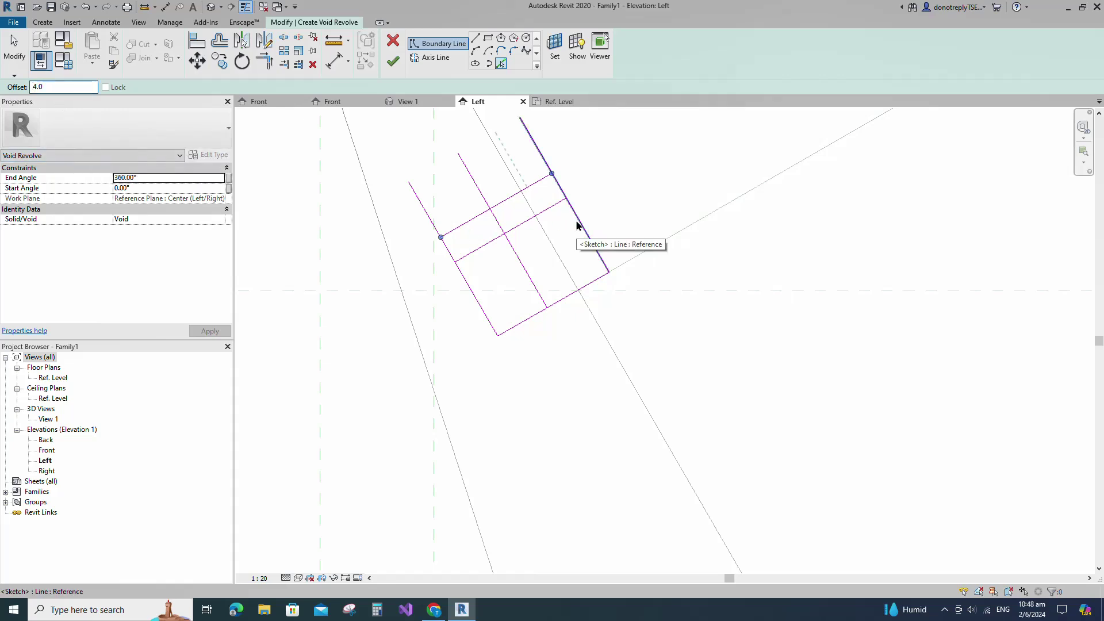
{"action": "left_click", "coordinate": [577, 225]}
{"action": "scroll", "coordinate": [481, 276], "scroll_direction": "down", "scroll_amount": 1}
{"action": "key", "text": "Escape"}
{"action": "scroll", "coordinate": [452, 195], "scroll_direction": "up", "scroll_amount": 1}
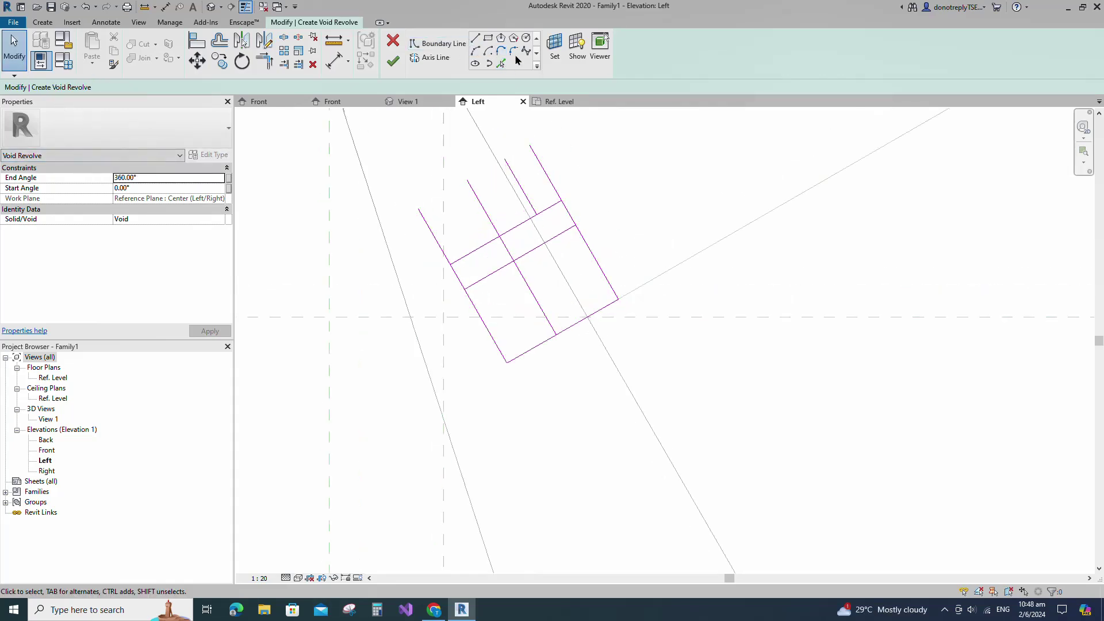
Fillet the corner between the 4 mm offset line and the lower cross line with a 2.5 mm radius.
{"action": "left_click", "coordinate": [513, 52]}
{"action": "left_click", "coordinate": [43, 86]}
{"action": "type", "text": "2.5"}
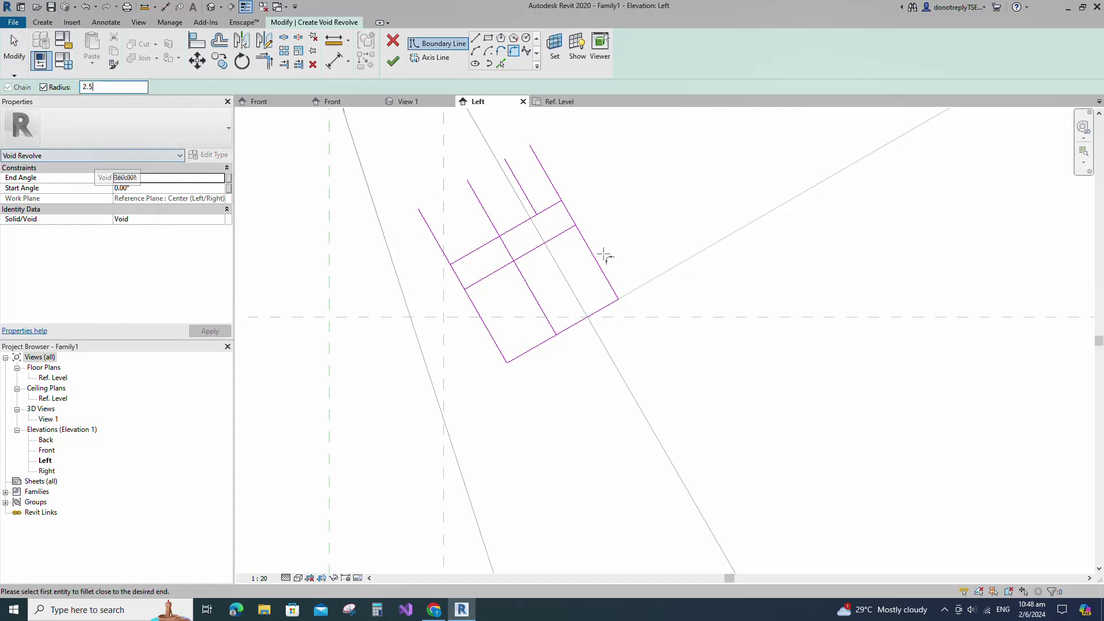
{"action": "scroll", "coordinate": [604, 254], "scroll_direction": "up", "scroll_amount": 2}
{"action": "left_click", "coordinate": [516, 194]}
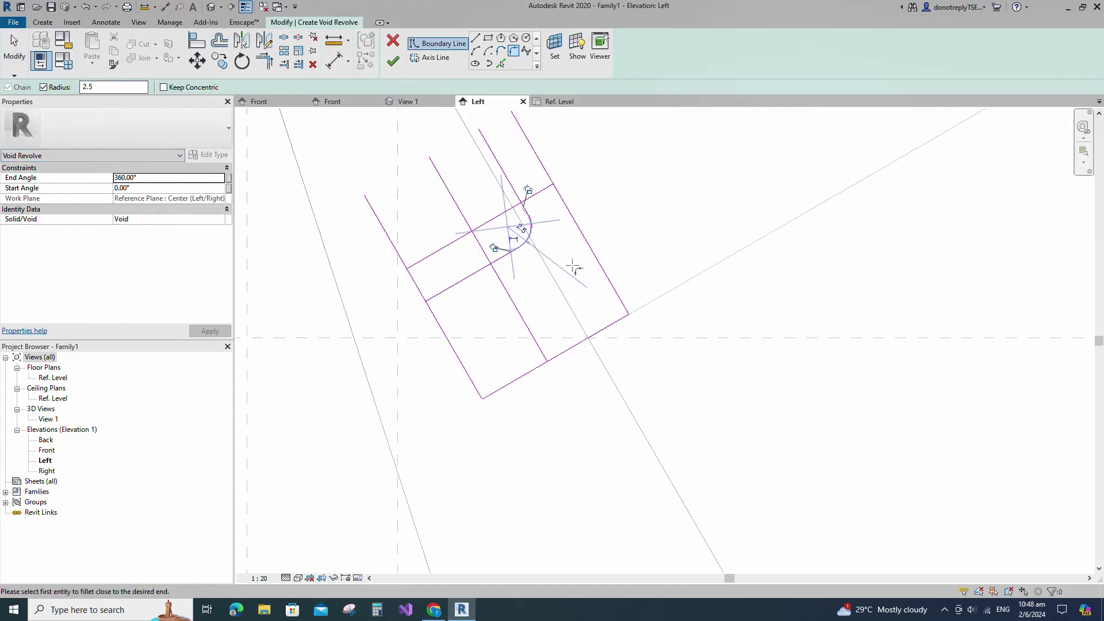
Fillet the corner between the middle parallel line and the lower cross line with a 1 mm radius.
{"action": "left_click", "coordinate": [495, 218]}
{"action": "key", "text": "Return"}
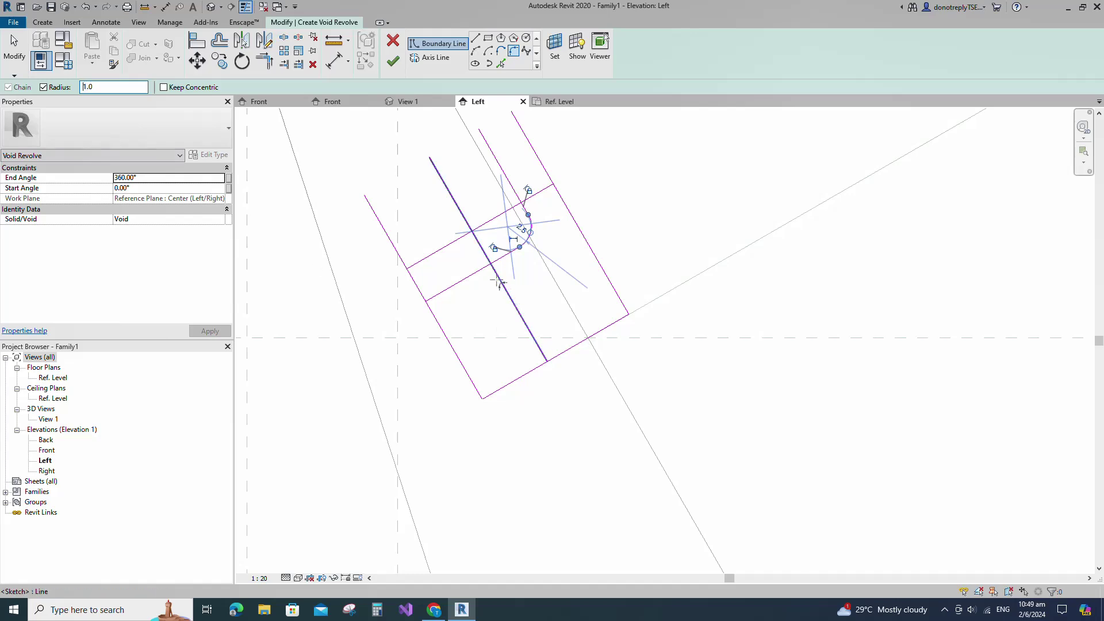
{"action": "left_click", "coordinate": [482, 249]}
{"action": "left_click", "coordinate": [504, 257]}
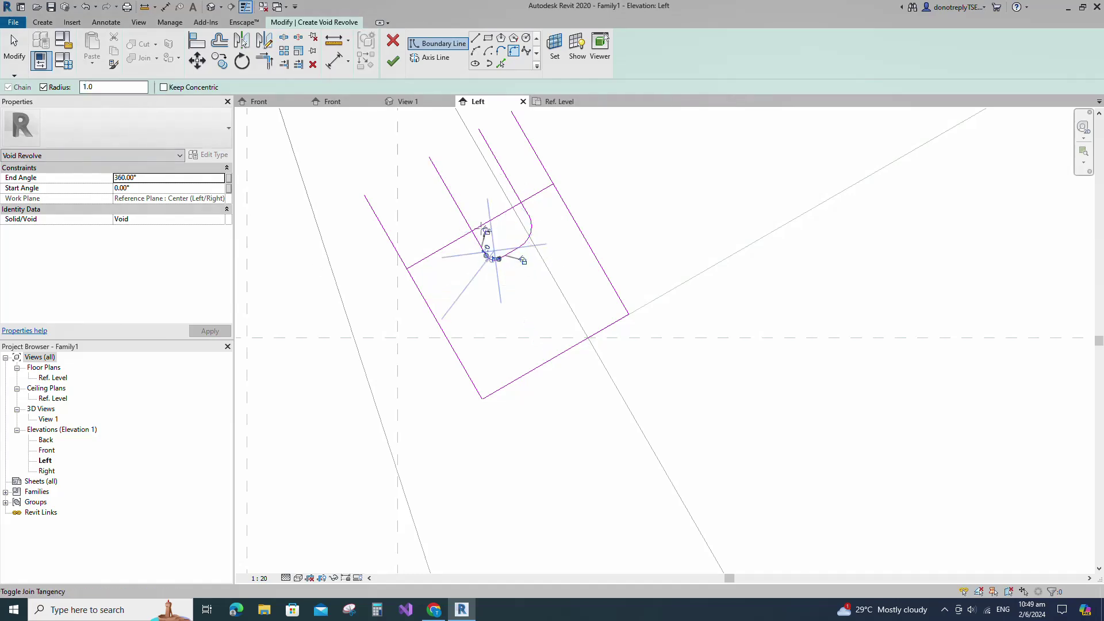
{"action": "key", "text": "Escape"}
{"action": "key", "text": "Escape"}
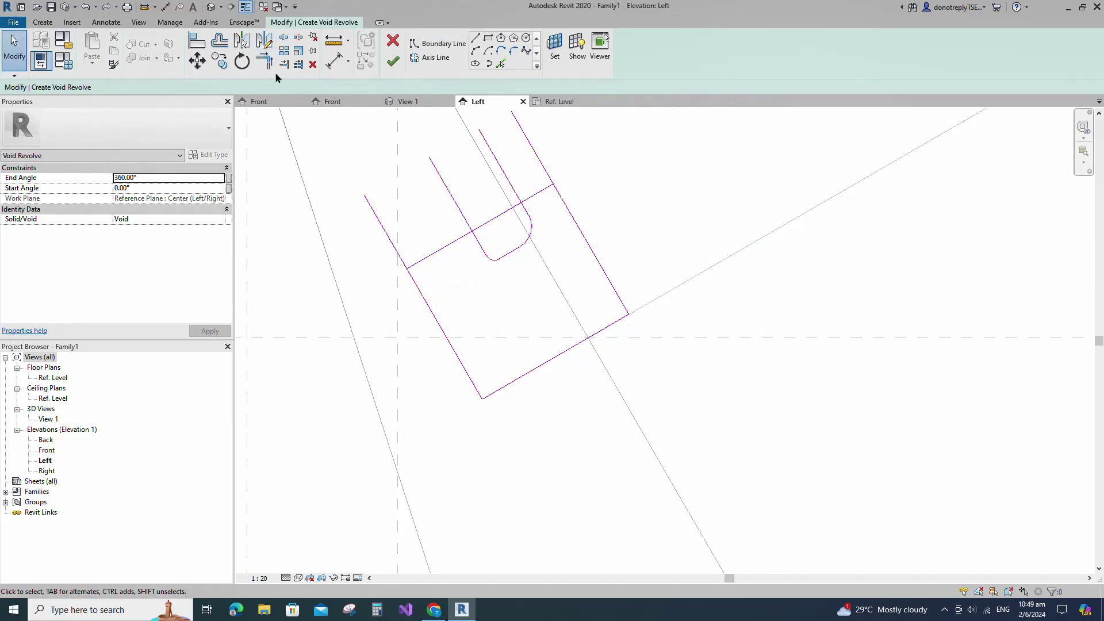
Trim the void's boundary lines to corners so they form one closed profile with a rounded notch in its upper edge.
{"action": "left_click", "coordinate": [266, 64]}
{"action": "scroll", "coordinate": [527, 209], "scroll_direction": "up", "scroll_amount": 1}
{"action": "left_click", "coordinate": [526, 211]}
{"action": "left_click", "coordinate": [539, 191]}
{"action": "left_click", "coordinate": [547, 186]}
{"action": "left_click", "coordinate": [580, 224]}
{"action": "left_click", "coordinate": [473, 246]}
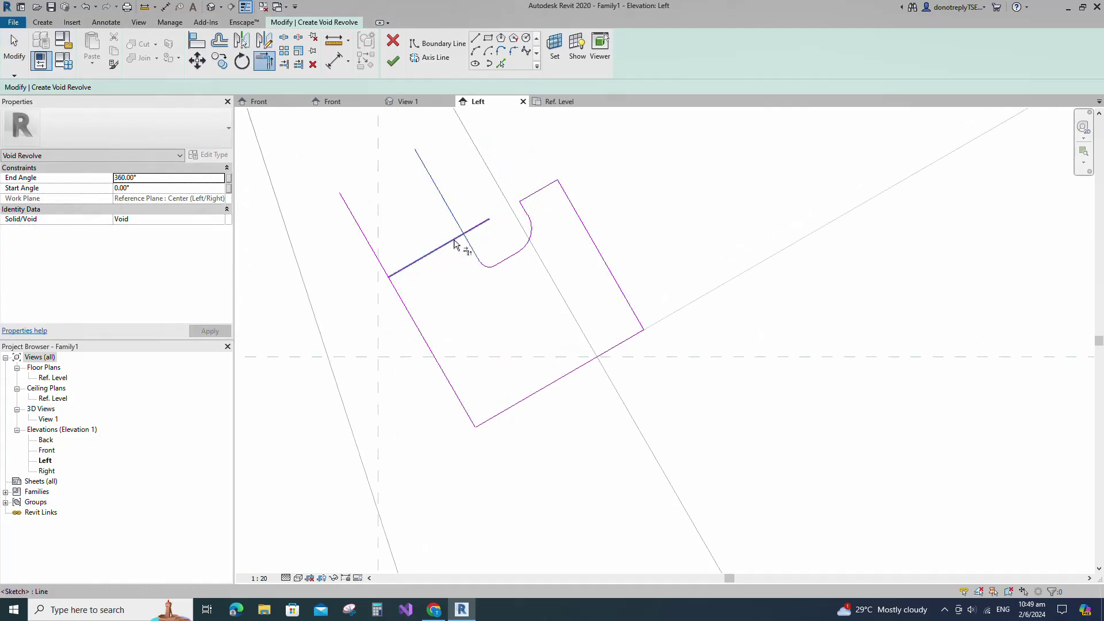
{"action": "left_click", "coordinate": [454, 241]}
{"action": "left_click", "coordinate": [453, 241]}
{"action": "left_click", "coordinate": [398, 294]}
{"action": "scroll", "coordinate": [432, 294], "scroll_direction": "down", "scroll_amount": 2}
{"action": "key", "text": "Escape"}
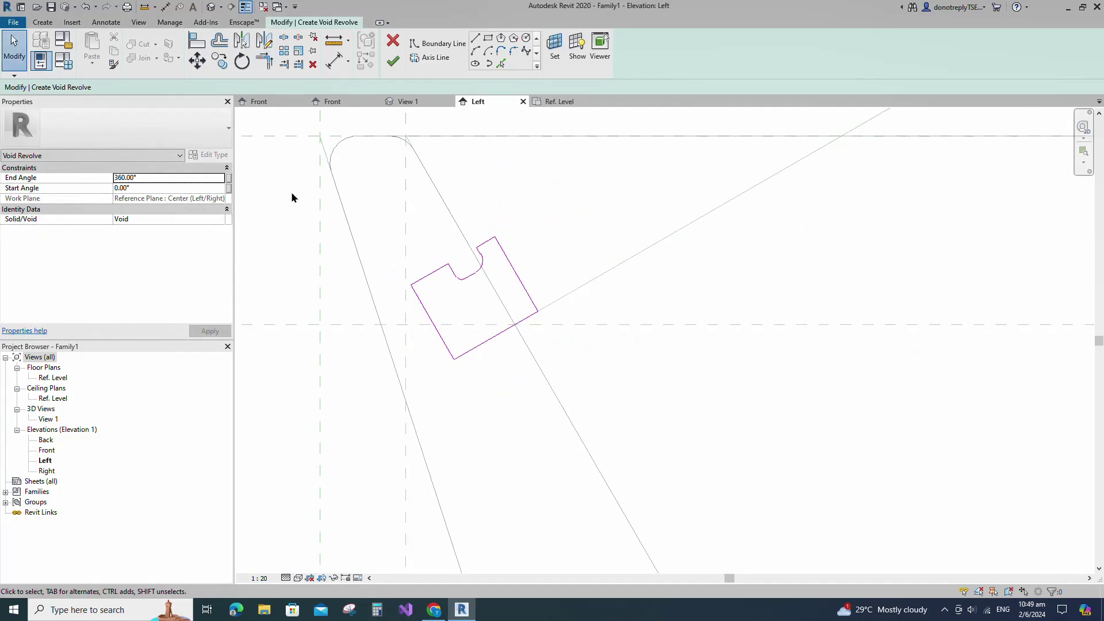
Draw the revolve axis along the profile's 18 mm base line and finish the 360° void revolve.
{"action": "left_click", "coordinate": [431, 57]}
{"action": "left_click", "coordinate": [538, 311]}
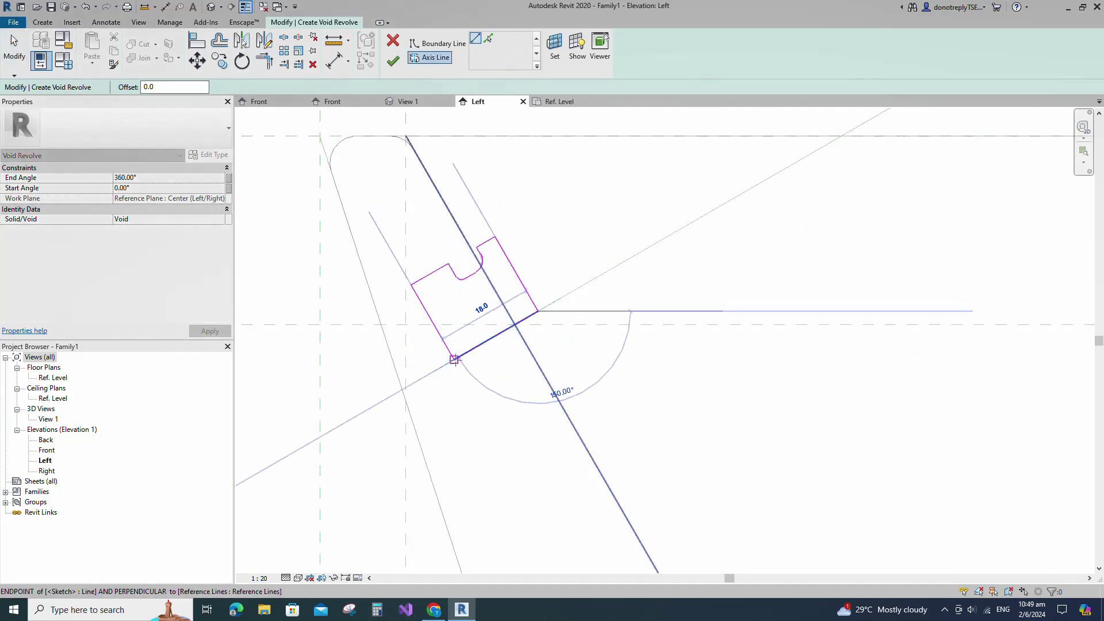
{"action": "left_click", "coordinate": [455, 360]}
{"action": "key", "text": "Escape"}
{"action": "left_click", "coordinate": [393, 60]}
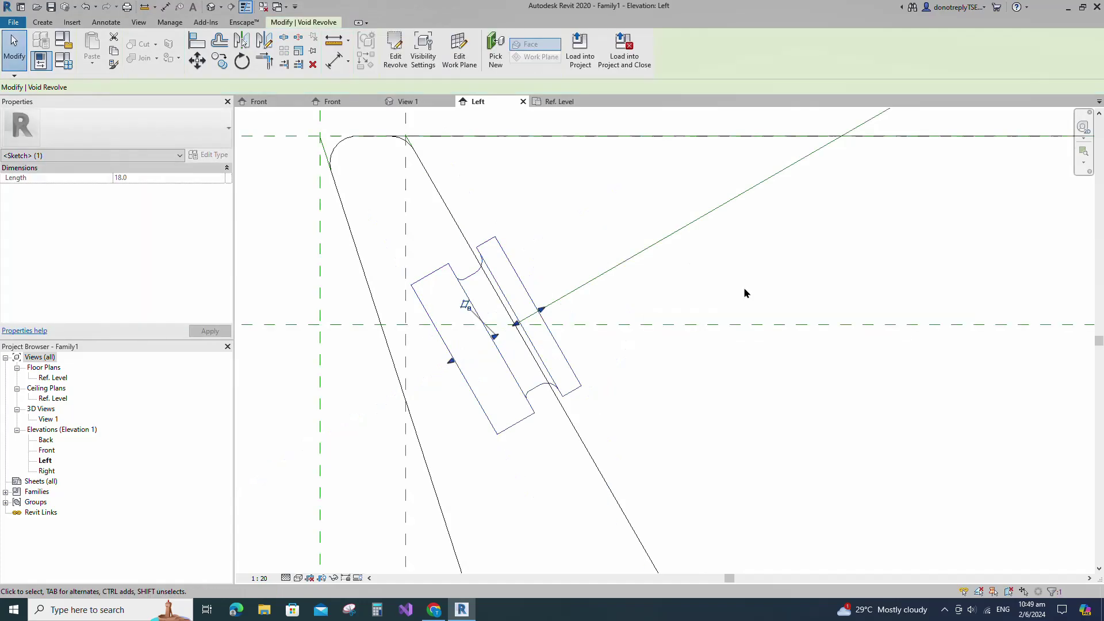
{"action": "left_click", "coordinate": [740, 381]}
Open the 3D view and examine the overflow recess cut into the basin's inner wall.
{"action": "scroll", "coordinate": [740, 384], "scroll_direction": "down", "scroll_amount": 6}
{"action": "scroll", "coordinate": [380, 214], "scroll_direction": "down", "scroll_amount": 4}
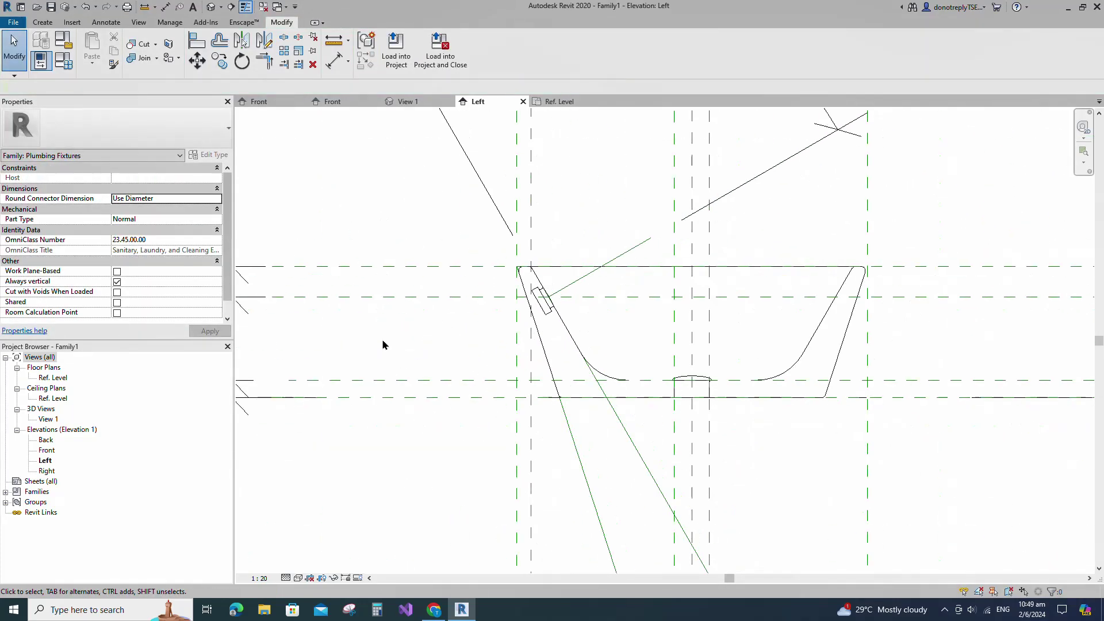
{"action": "double_click", "coordinate": [49, 419]}
{"action": "middle_click_drag", "start_coordinate": [425, 426], "coordinate": [512, 444], "text": "shift"}
{"action": "scroll", "coordinate": [450, 374], "scroll_direction": "up", "scroll_amount": 3}
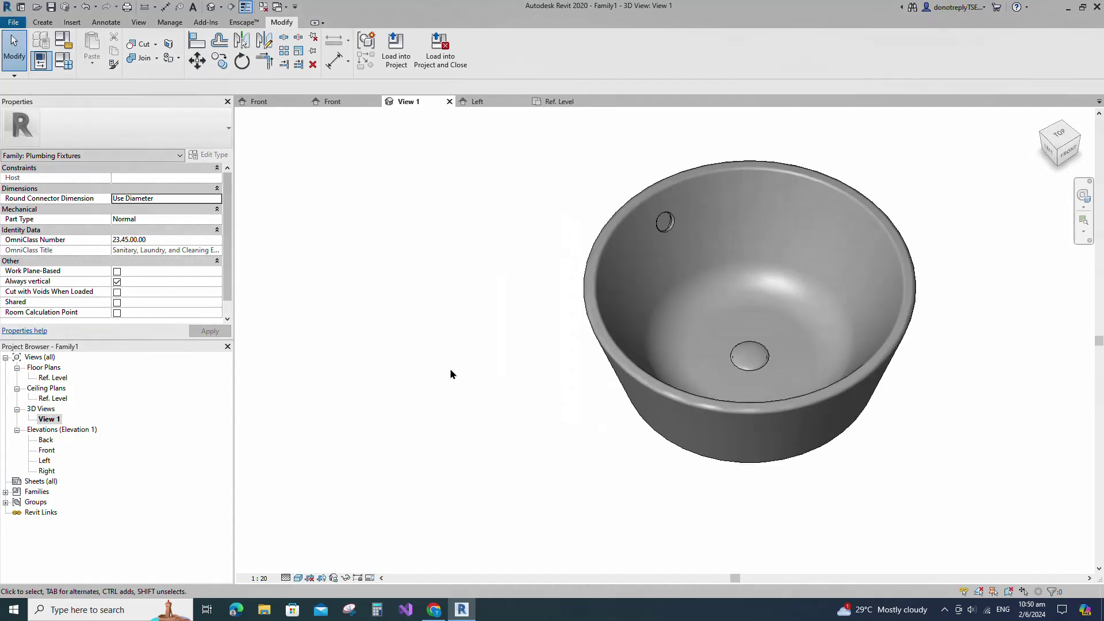
Create a new material named Ceramic_White for the Body material parameter in the family types.
{"action": "left_click", "coordinate": [63, 63]}
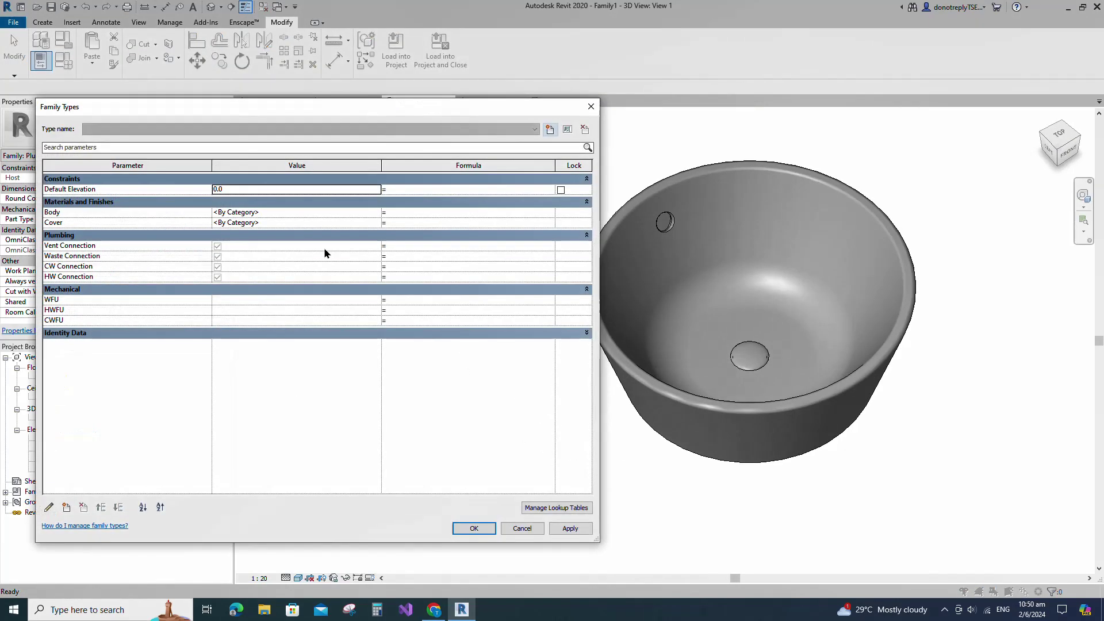
{"action": "left_click", "coordinate": [374, 212]}
{"action": "left_click", "coordinate": [378, 213]}
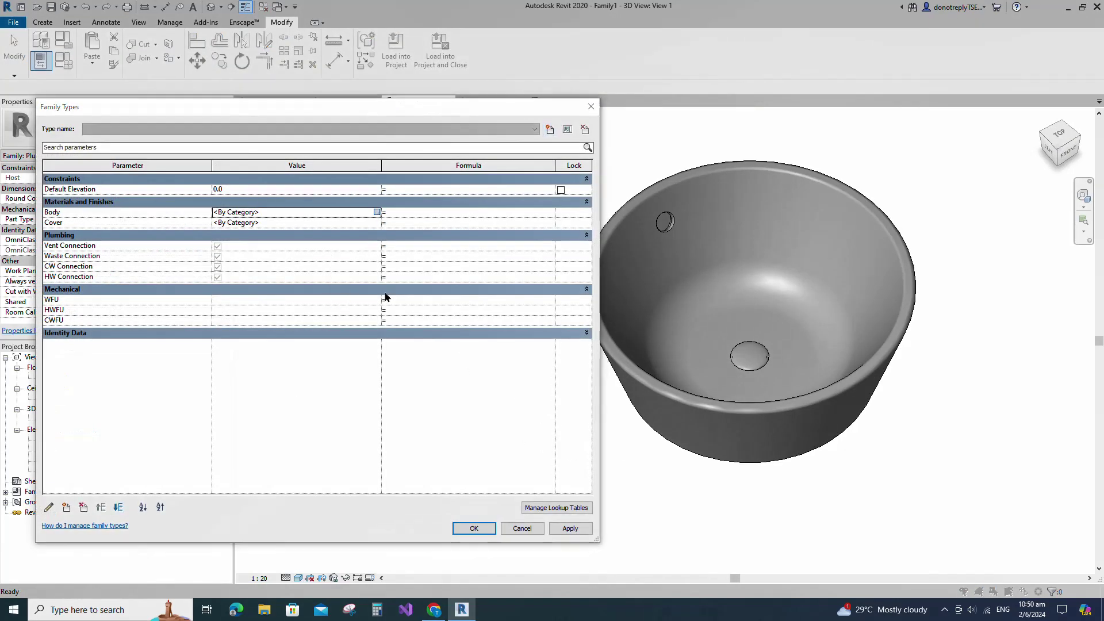
{"action": "left_click", "coordinate": [138, 450]}
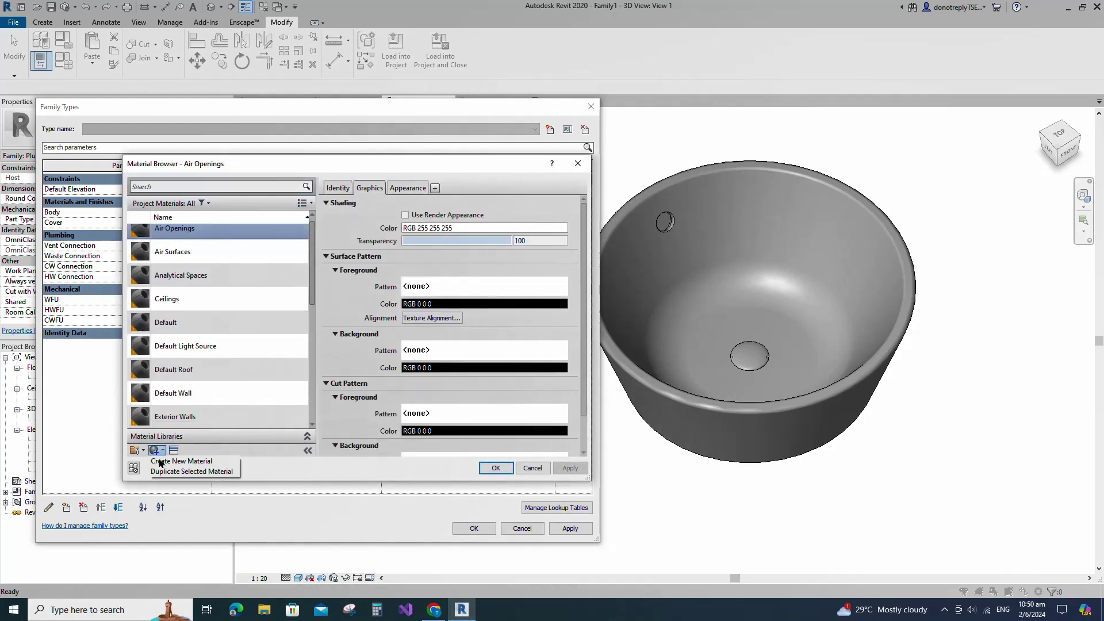
{"action": "left_click", "coordinate": [170, 461]}
{"action": "right_click", "coordinate": [175, 329]}
{"action": "left_click", "coordinate": [208, 363]}
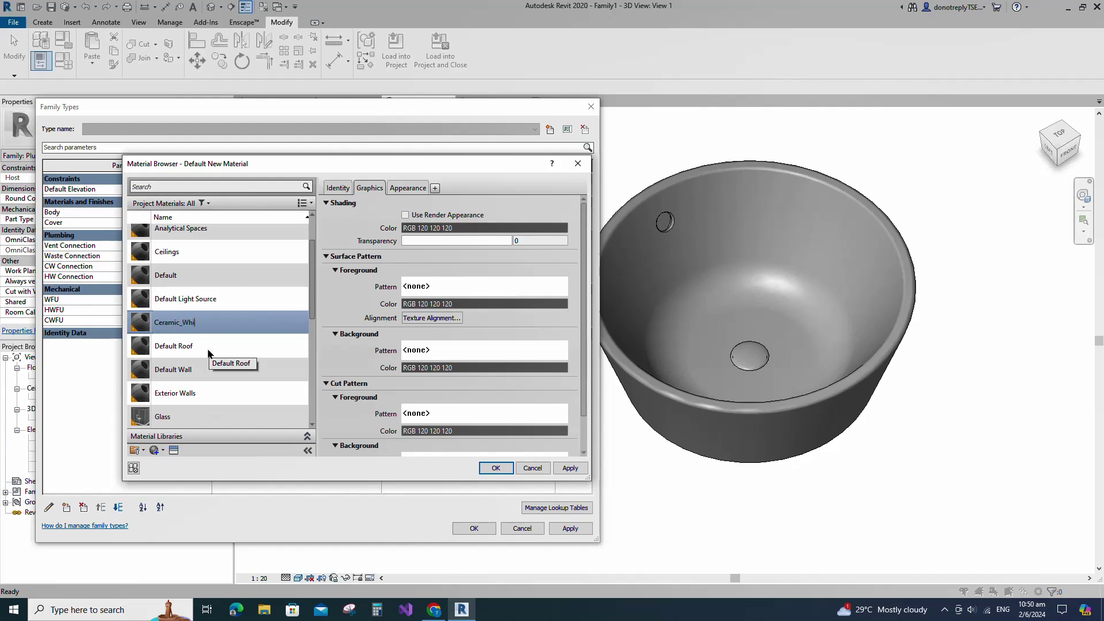
{"action": "type", "text": "Ceramic_White"}
{"action": "left_click", "coordinate": [570, 468]}
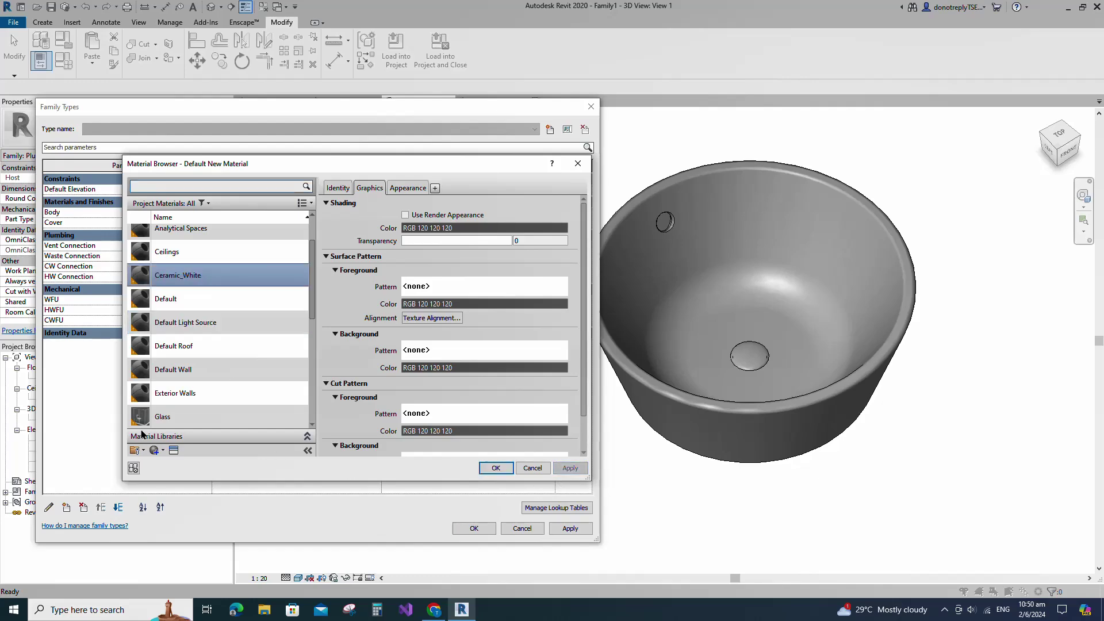
Replace the Ceramic_White material's appearance with the White porcelain asset from the Appearance Library's Ceramic category.
{"action": "left_click", "coordinate": [174, 451]}
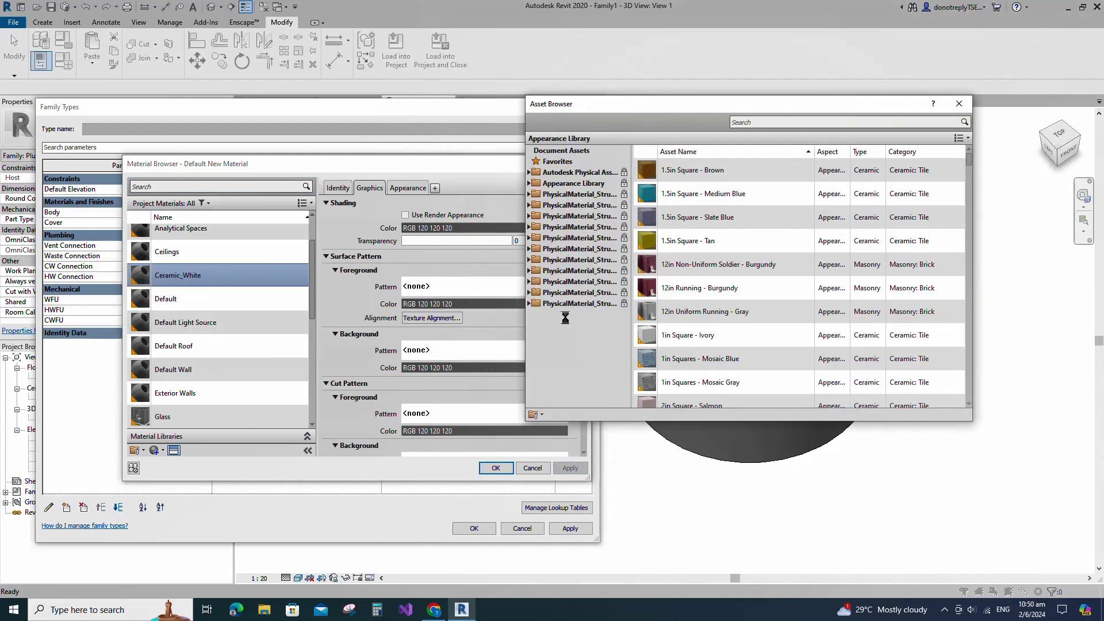
{"action": "left_click", "coordinate": [573, 183]}
{"action": "left_click", "coordinate": [529, 182]}
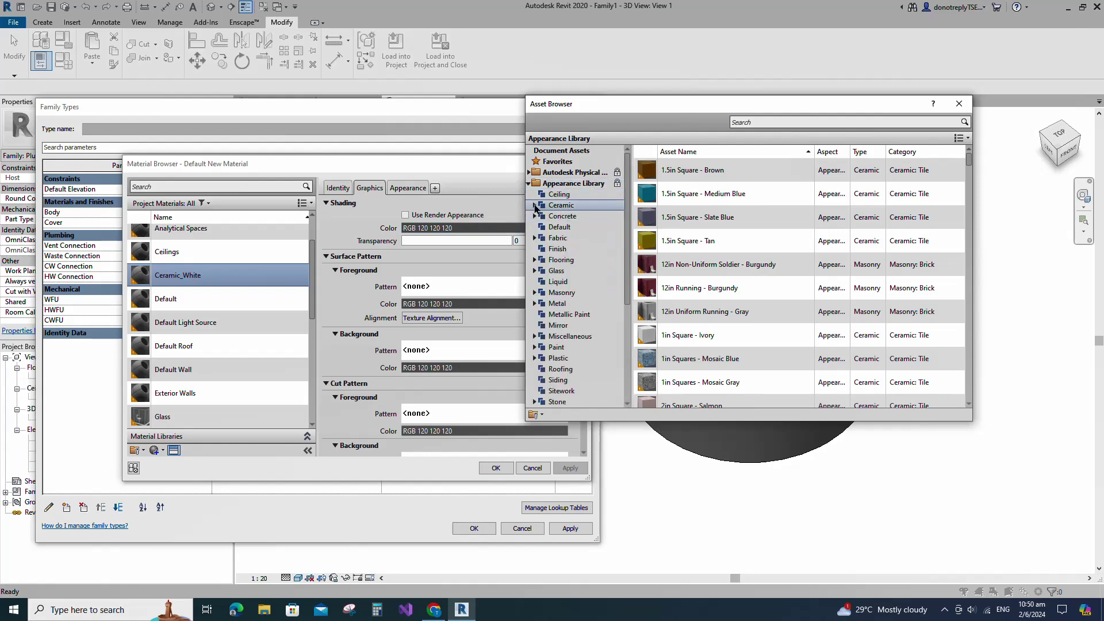
{"action": "left_click", "coordinate": [534, 205]}
{"action": "left_click", "coordinate": [569, 216]}
{"action": "left_click", "coordinate": [684, 361]}
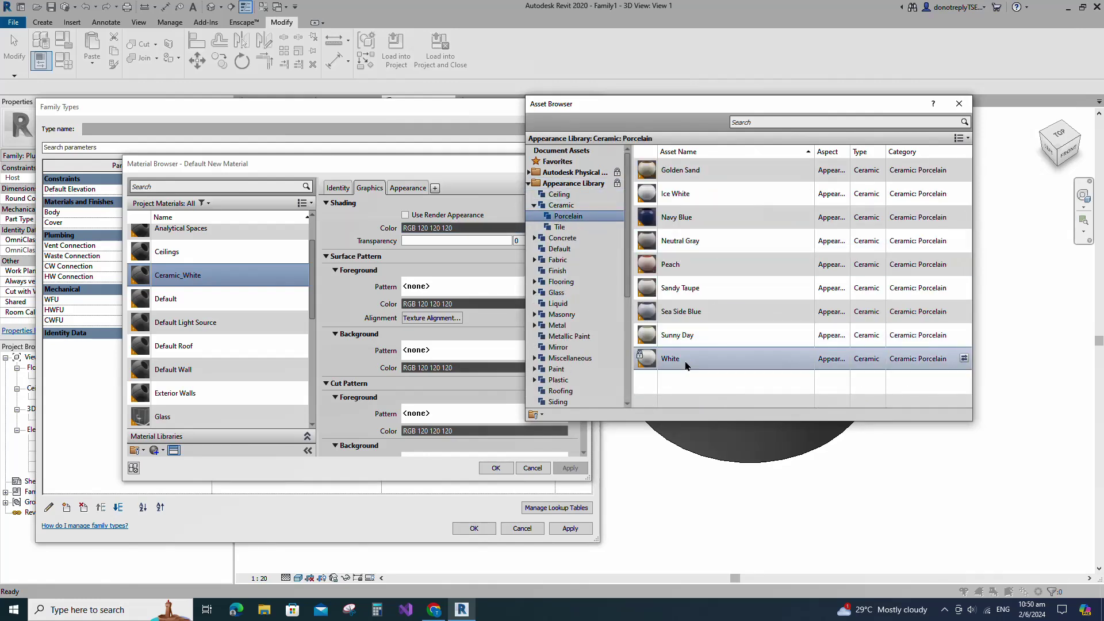
{"action": "left_click", "coordinate": [965, 359]}
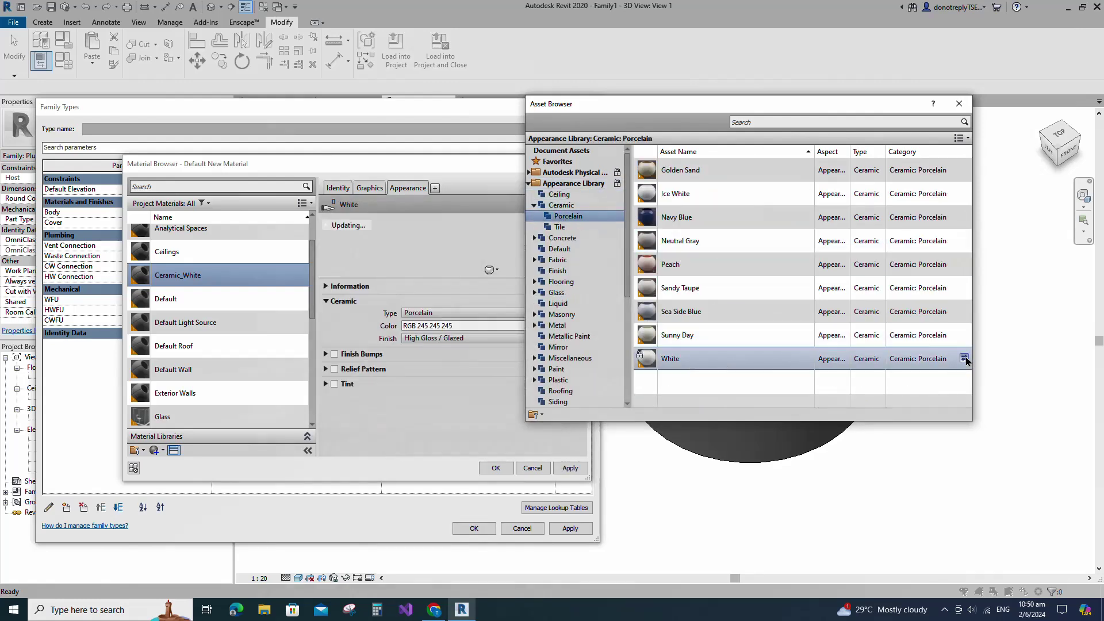
{"action": "left_click", "coordinate": [960, 105]}
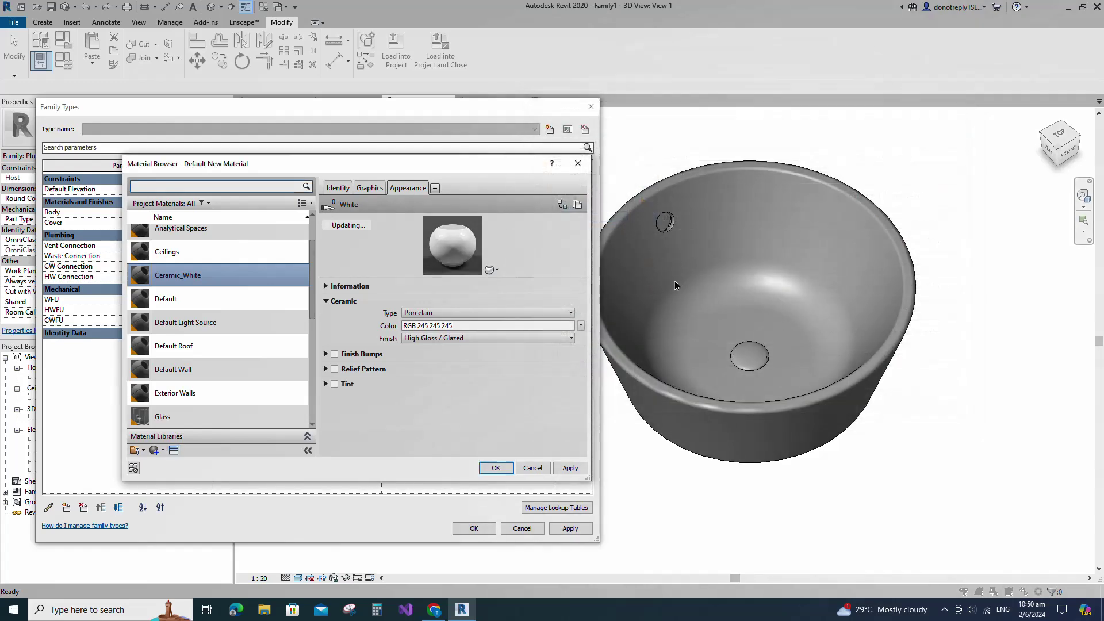
Make Ceramic_White use its render appearance for shading and apply it to the Body parameter.
{"action": "left_click", "coordinate": [325, 290]}
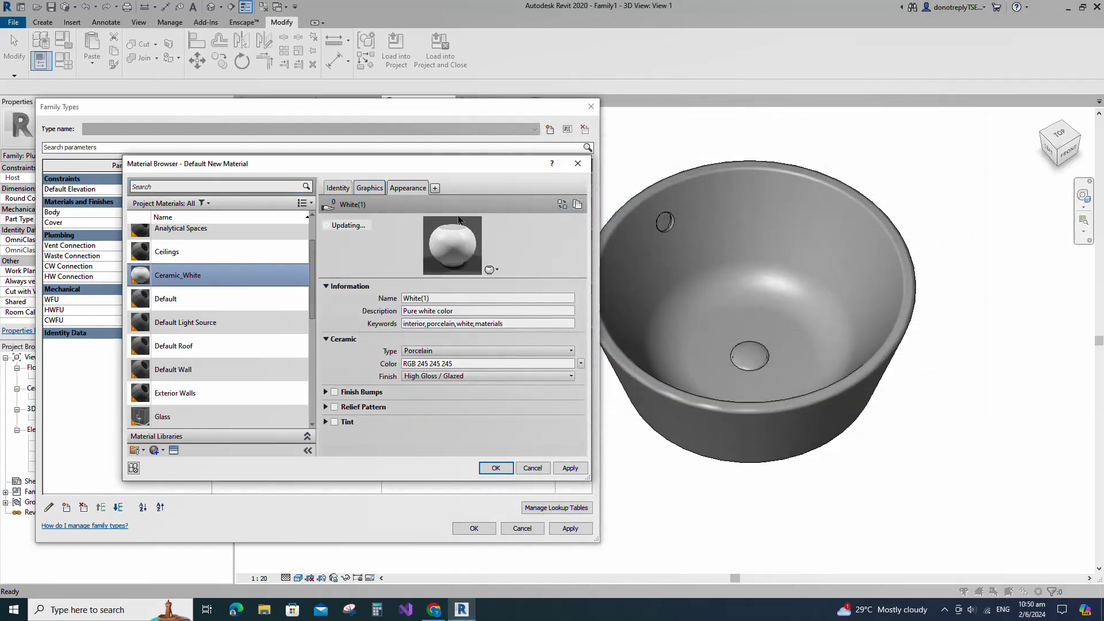
{"action": "left_click", "coordinate": [405, 216]}
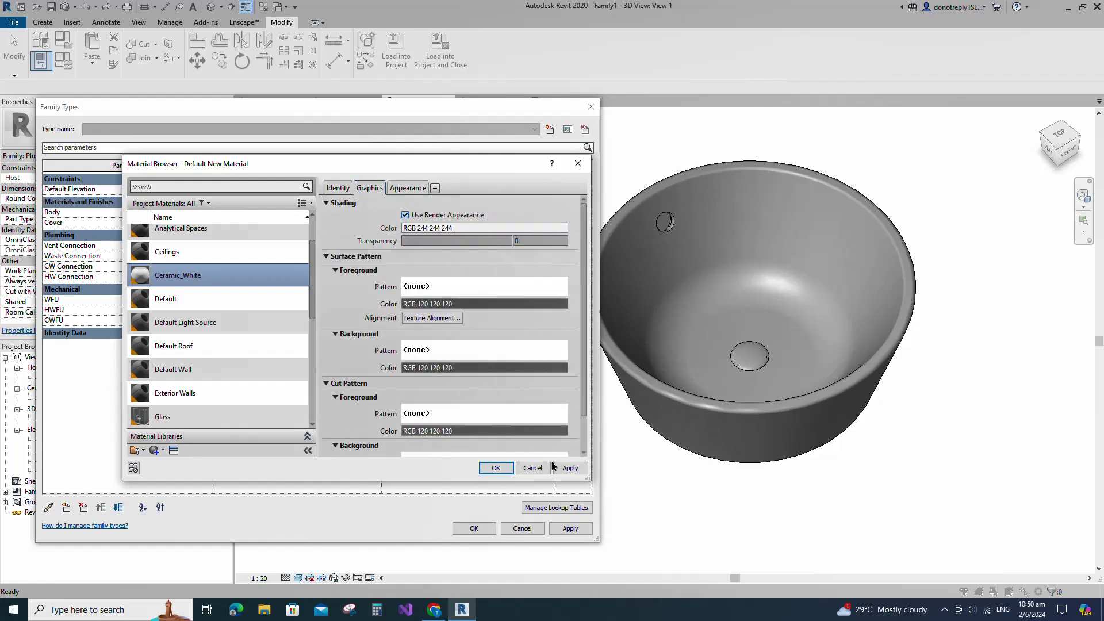
{"action": "left_click", "coordinate": [496, 468]}
{"action": "left_click", "coordinate": [590, 528]}
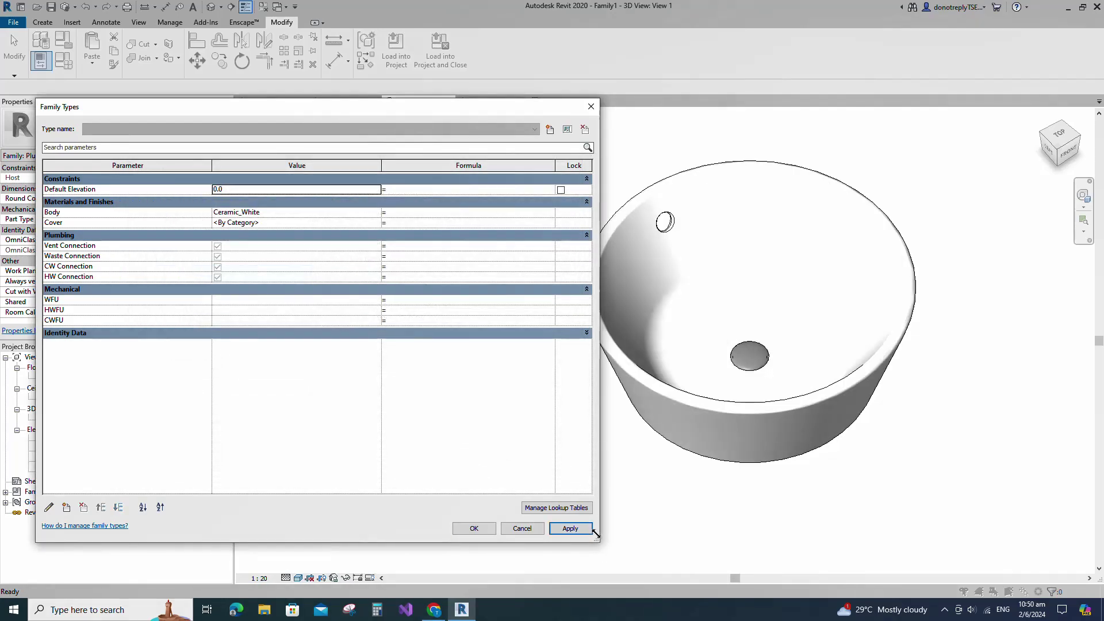
Create a new material named Stainless Steel for the Cover material parameter.
{"action": "left_click", "coordinate": [377, 223]}
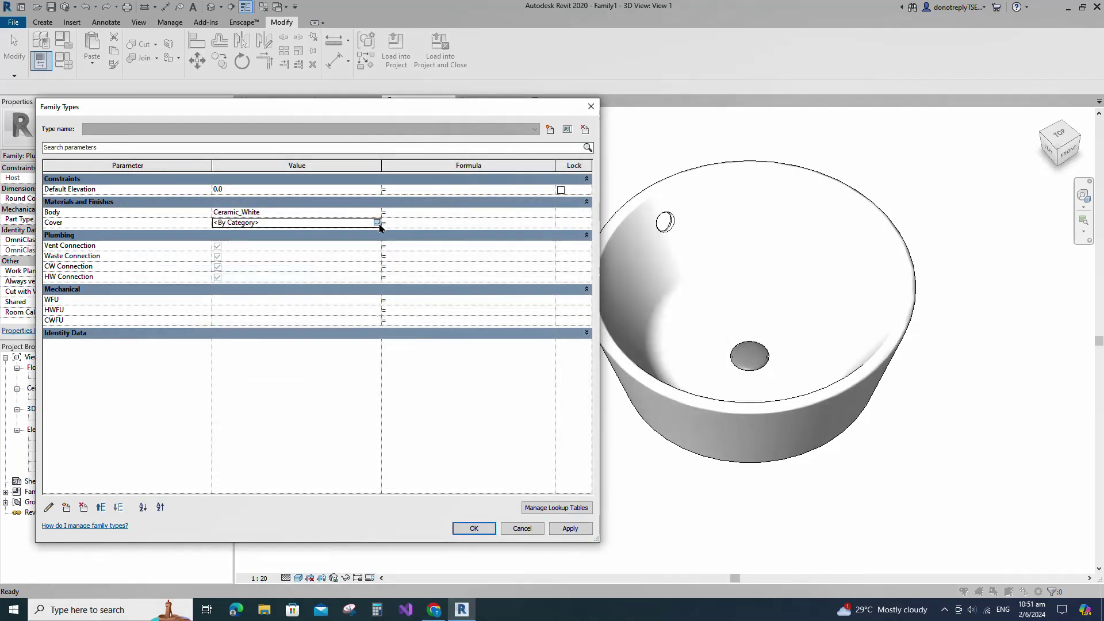
{"action": "left_click", "coordinate": [383, 222]}
{"action": "left_click", "coordinate": [155, 451]}
{"action": "left_click", "coordinate": [175, 462]}
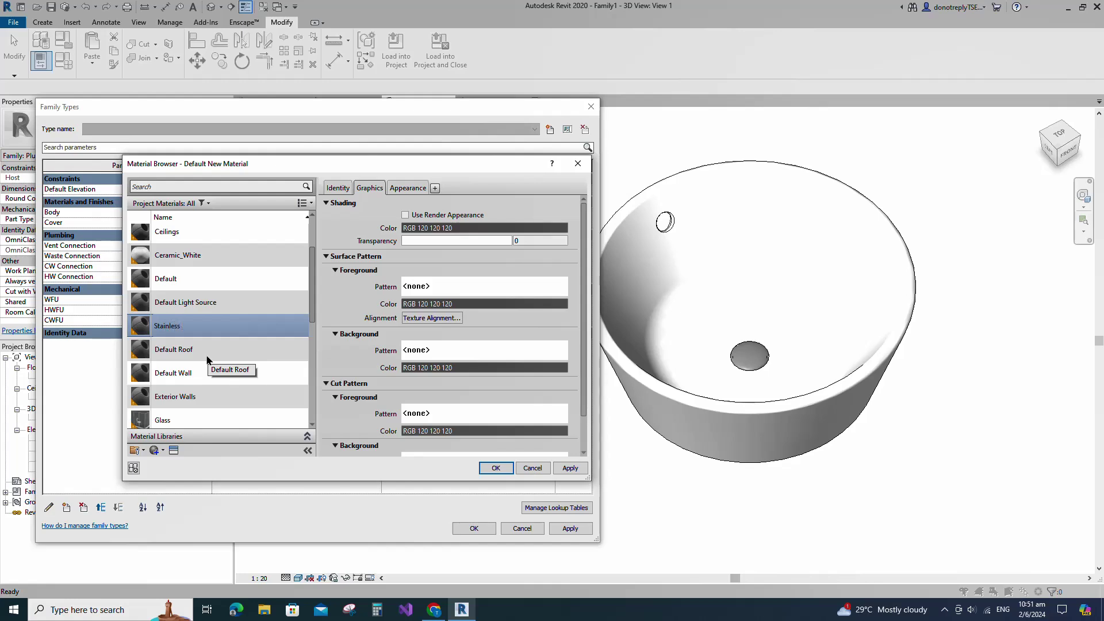
{"action": "left_click", "coordinate": [567, 470]}
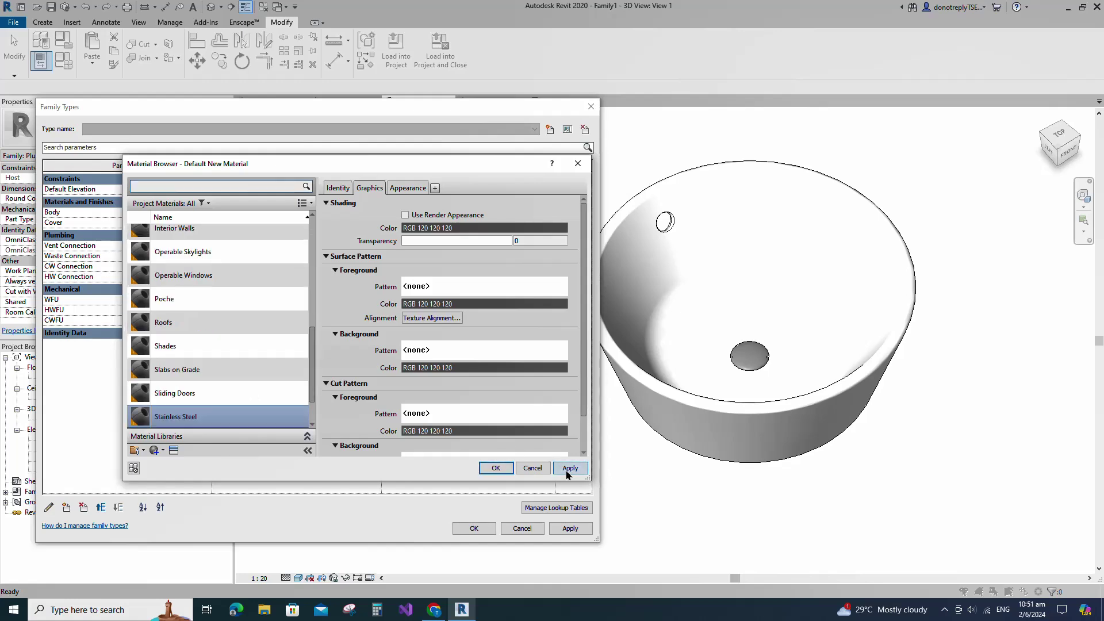
Replace the Stainless Steel material's appearance with the Stainless Steel - Polished asset from the Metal: Stainless category.
{"action": "left_click", "coordinate": [174, 450]}
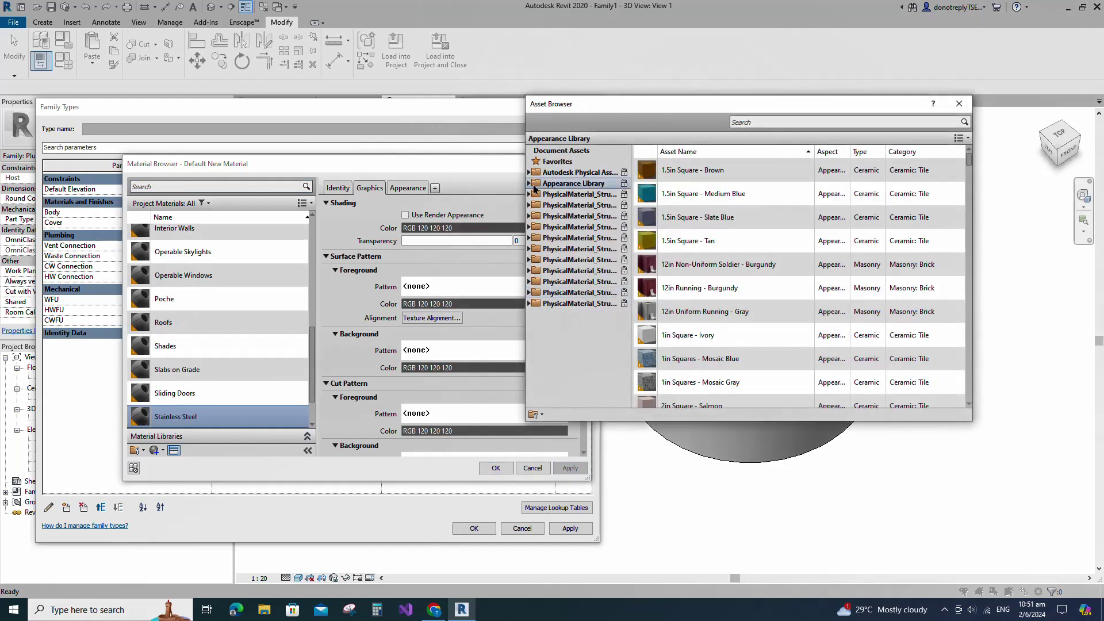
{"action": "left_click", "coordinate": [535, 304]}
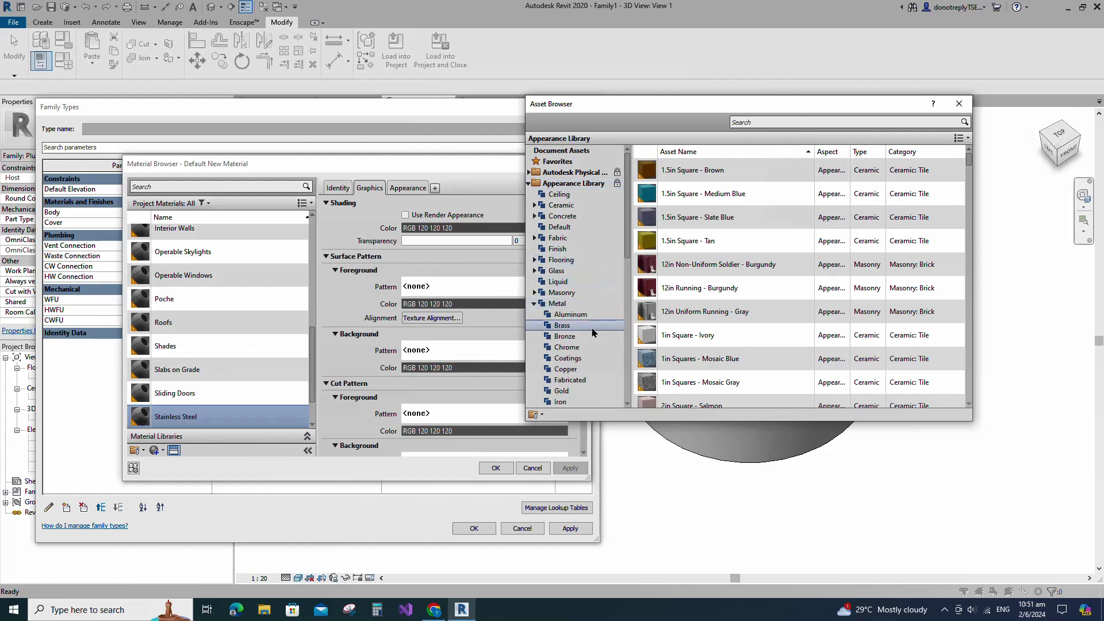
{"action": "scroll", "coordinate": [596, 334], "scroll_direction": "down", "scroll_amount": 2}
{"action": "scroll", "coordinate": [594, 334], "scroll_direction": "down", "scroll_amount": 1}
{"action": "left_click", "coordinate": [569, 370]}
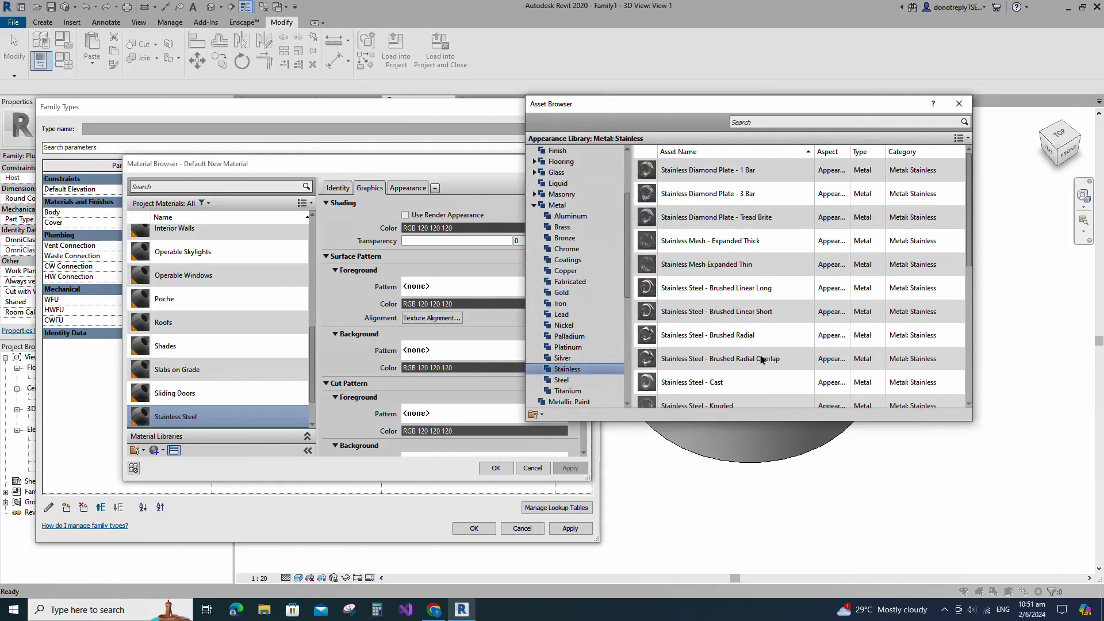
{"action": "scroll", "coordinate": [806, 354], "scroll_direction": "down", "scroll_amount": 3}
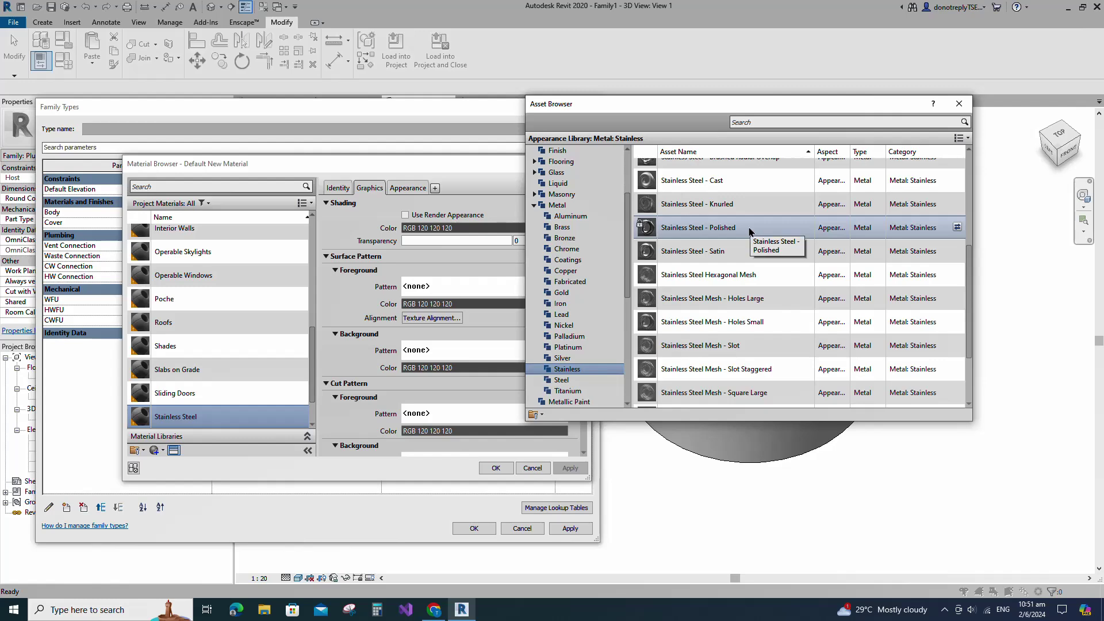
{"action": "left_click", "coordinate": [957, 227]}
{"action": "left_click", "coordinate": [960, 104]}
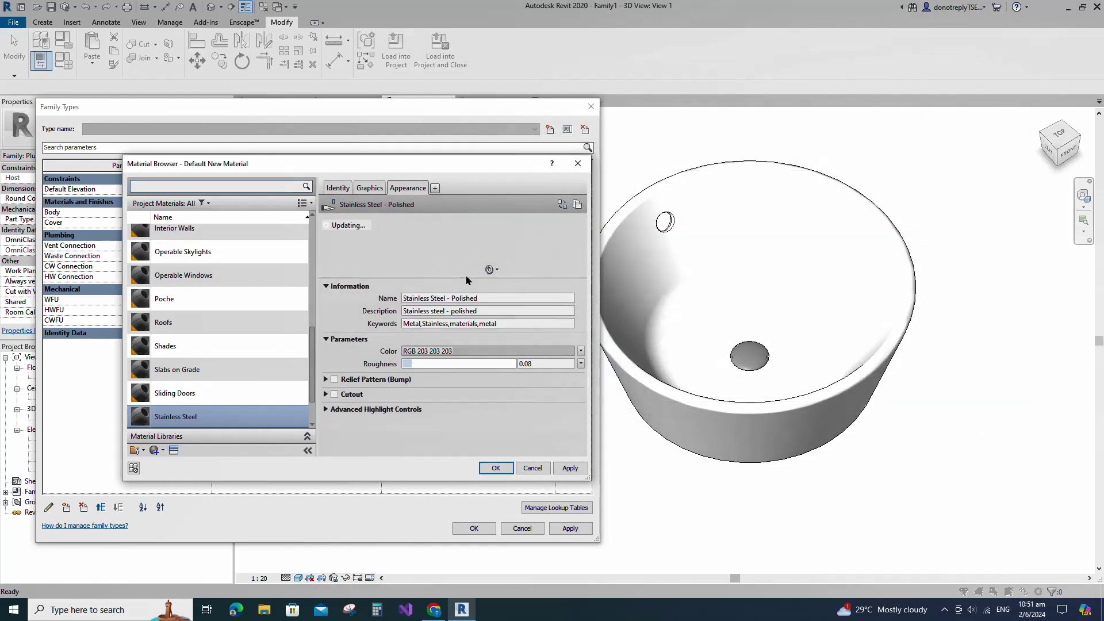
Make Stainless Steel use its render appearance for shading, assign it to the Cover parameter and accept the family types.
{"action": "left_click", "coordinate": [367, 188]}
{"action": "left_click", "coordinate": [457, 216]}
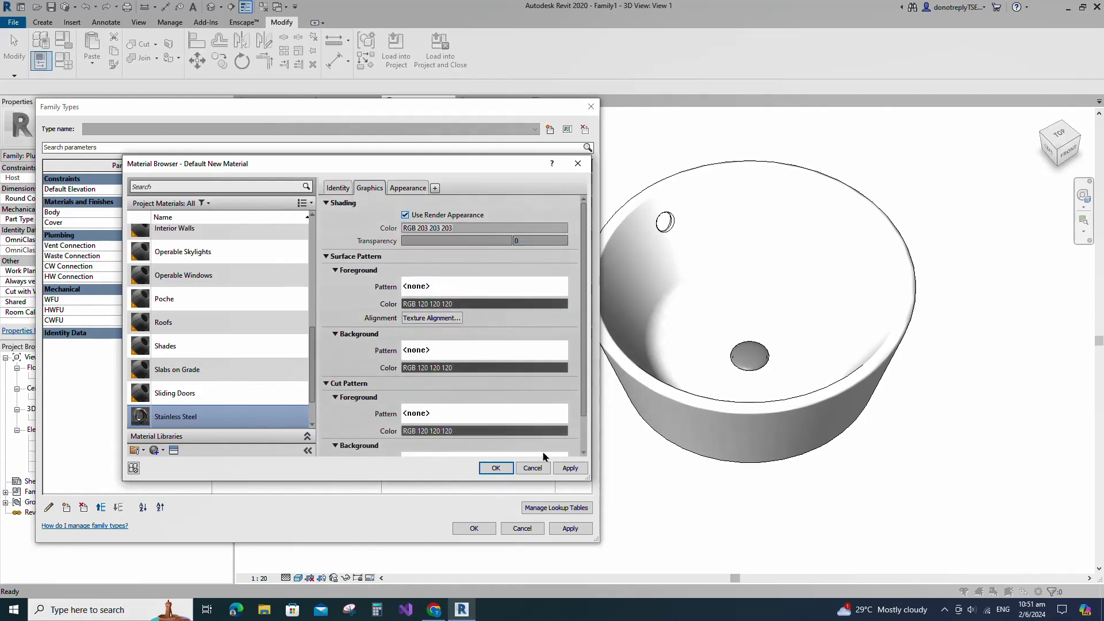
{"action": "left_click", "coordinate": [496, 468]}
{"action": "left_click", "coordinate": [570, 528]}
{"action": "left_click", "coordinate": [474, 528]}
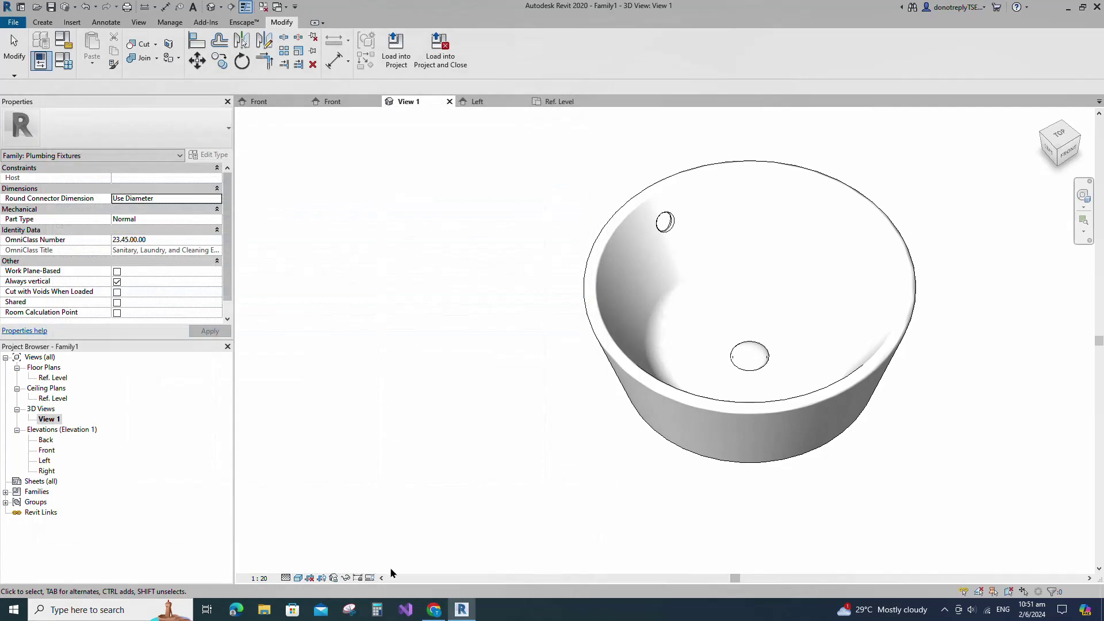
Change the 3D view's visual style and turn the basin more towards its front.
{"action": "left_click", "coordinate": [298, 578]}
{"action": "left_click", "coordinate": [352, 554]}
{"action": "middle_click_drag", "start_coordinate": [369, 547], "coordinate": [866, 385], "text": "shift"}
Save the family in the Documents folder as Basin_Countertop.
{"action": "key", "text": "ctrl+s"}
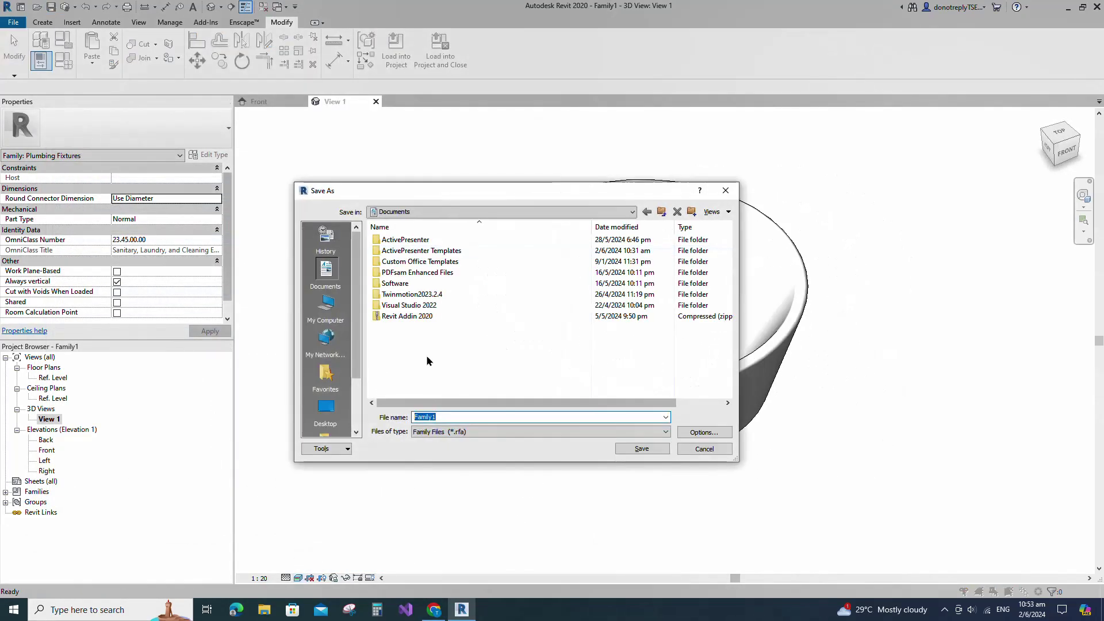
{"action": "type", "text": "Basin_Countertop"}
{"action": "left_click", "coordinate": [638, 449]}
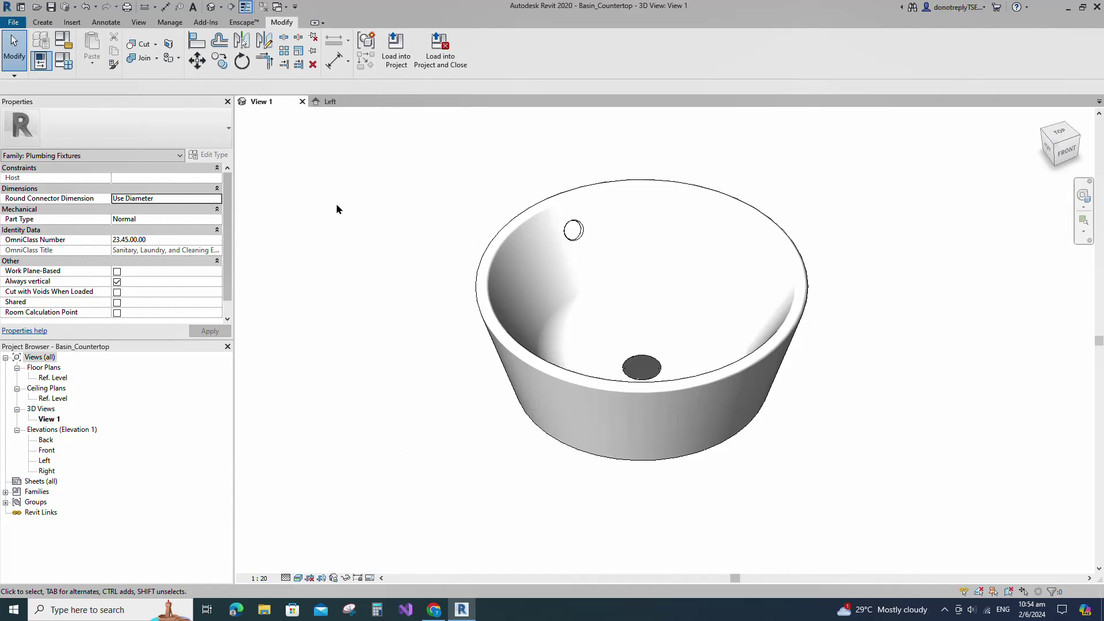
Create a new family from the Metric Plumbing Fixture template.
{"action": "left_click", "coordinate": [14, 23]}
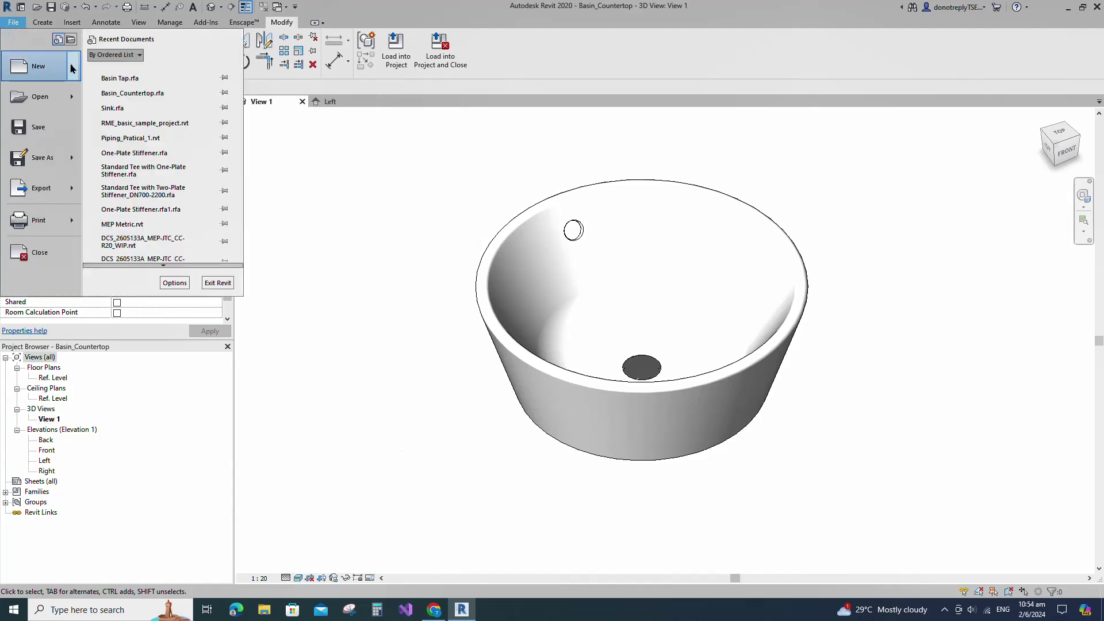
{"action": "mouse_move", "coordinate": [35, 66]}
{"action": "left_click", "coordinate": [135, 104]}
{"action": "scroll", "coordinate": [286, 232], "scroll_direction": "down", "scroll_amount": 12}
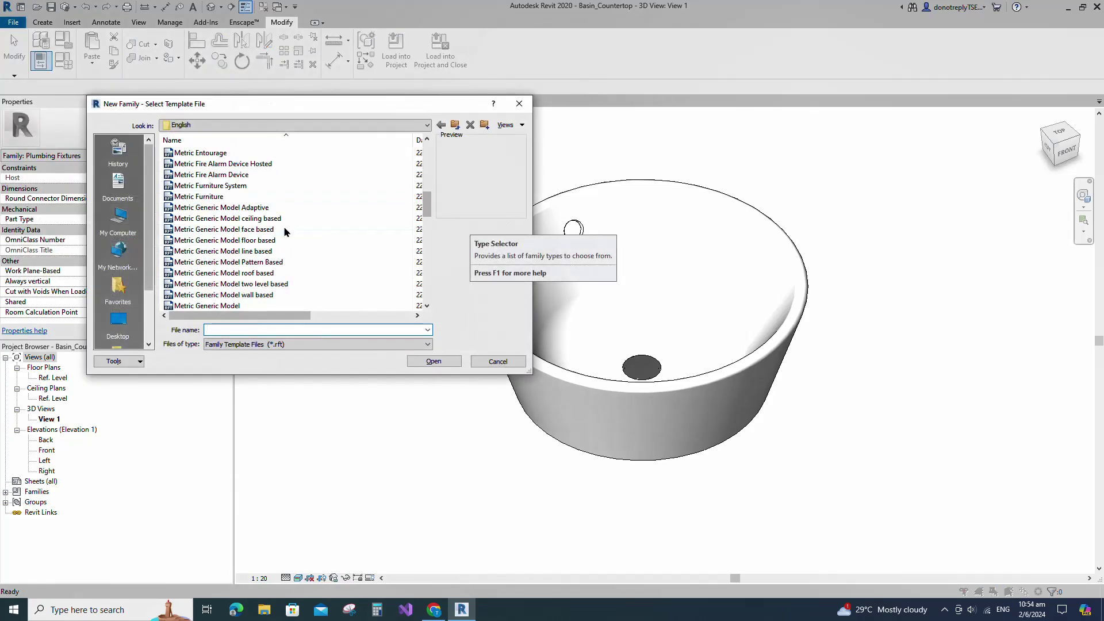
{"action": "left_click", "coordinate": [246, 220]}
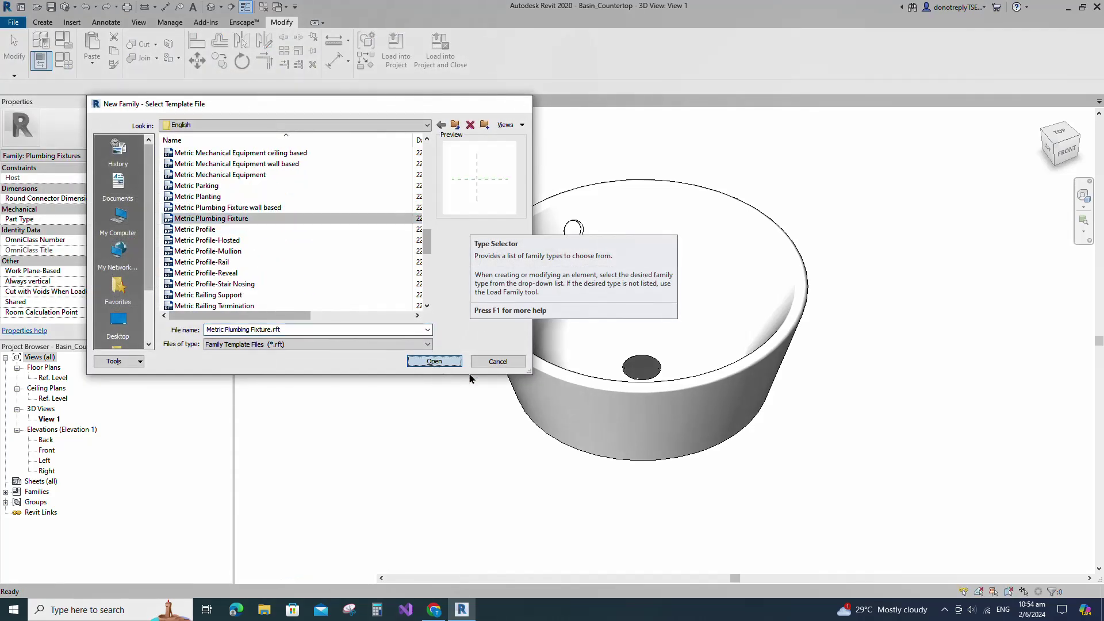
{"action": "left_click", "coordinate": [434, 362]}
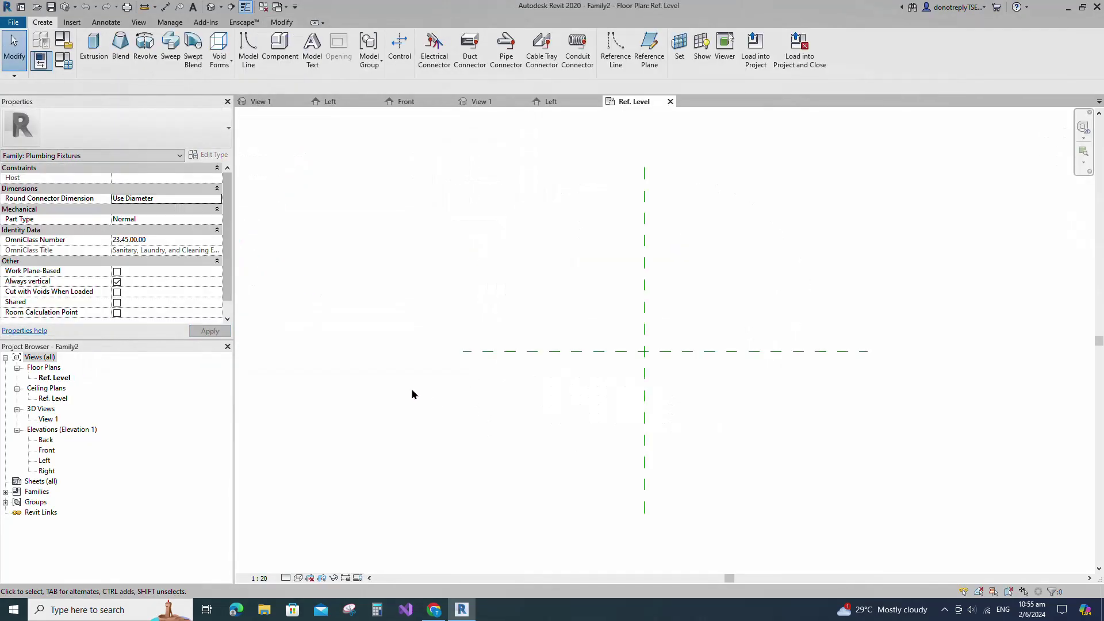
In the left elevation, place a vertical reference plane offset 18 mm from the Center (Front/Back) plane, crossing the reference level.
{"action": "double_click", "coordinate": [44, 461]}
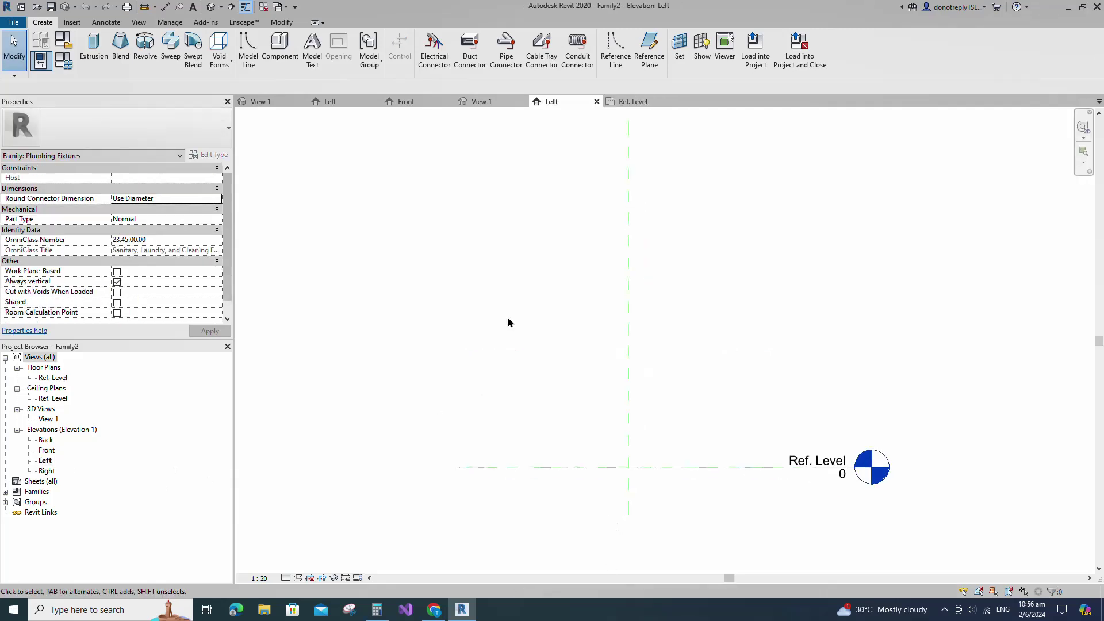
{"action": "key", "text": "r"}
{"action": "key", "text": "p"}
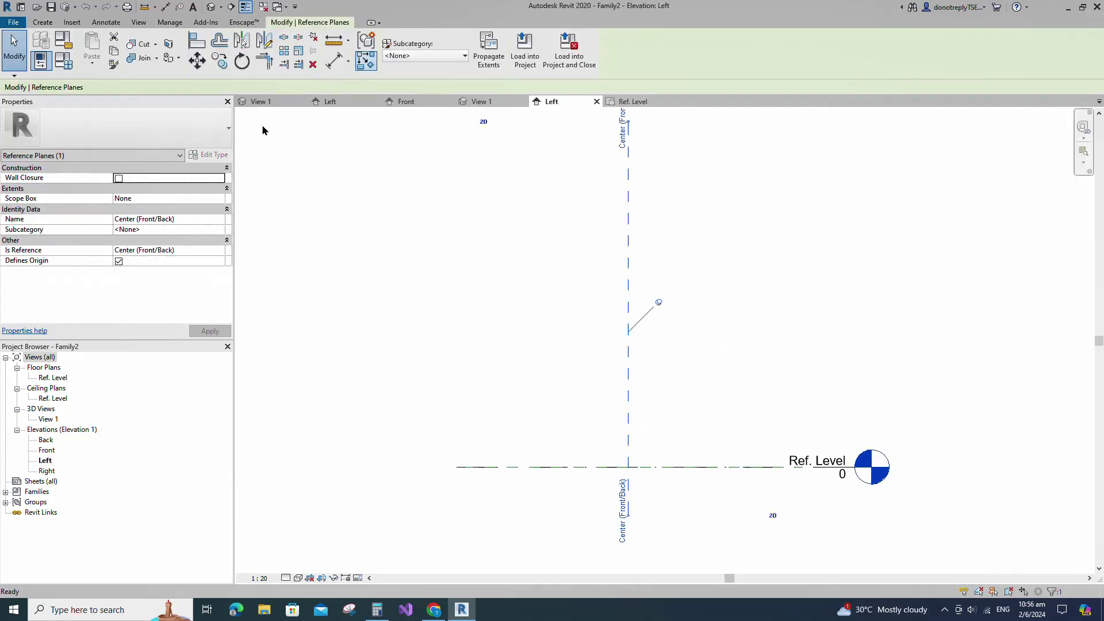
{"action": "type", "text": "18"}
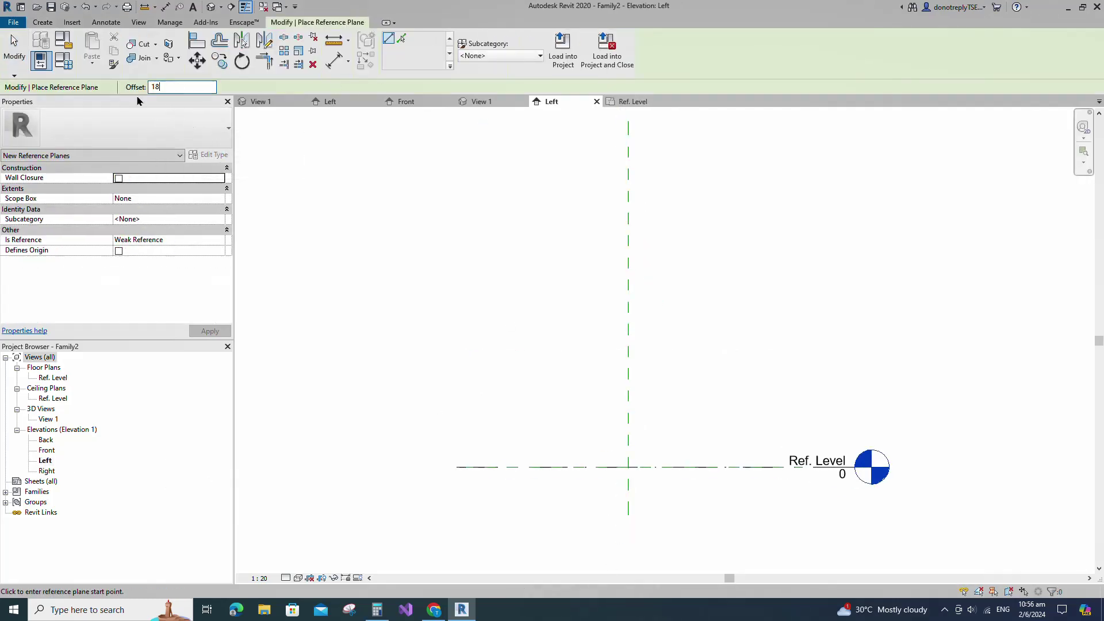
{"action": "left_click", "coordinate": [628, 512]}
{"action": "left_click", "coordinate": [628, 351]}
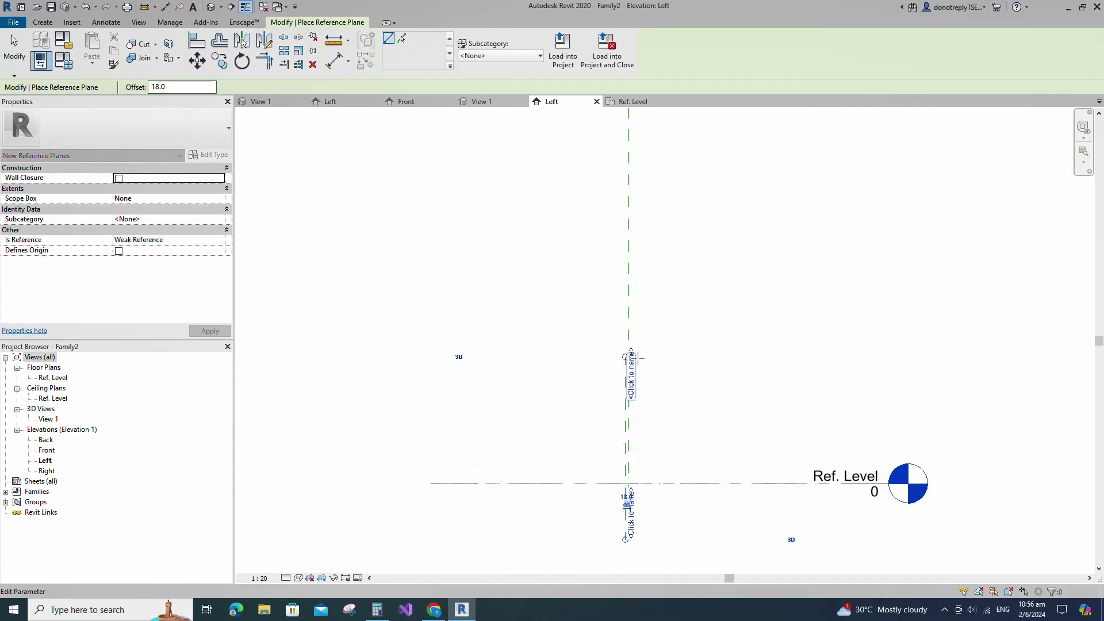
Mirror the 18 mm offset reference plane about the Center (Front/Back) plane, keeping the original.
{"action": "key", "text": "Escape"}
{"action": "scroll", "coordinate": [638, 405], "scroll_direction": "up", "scroll_amount": 3}
{"action": "left_click", "coordinate": [622, 392]}
{"action": "left_click", "coordinate": [250, 44]}
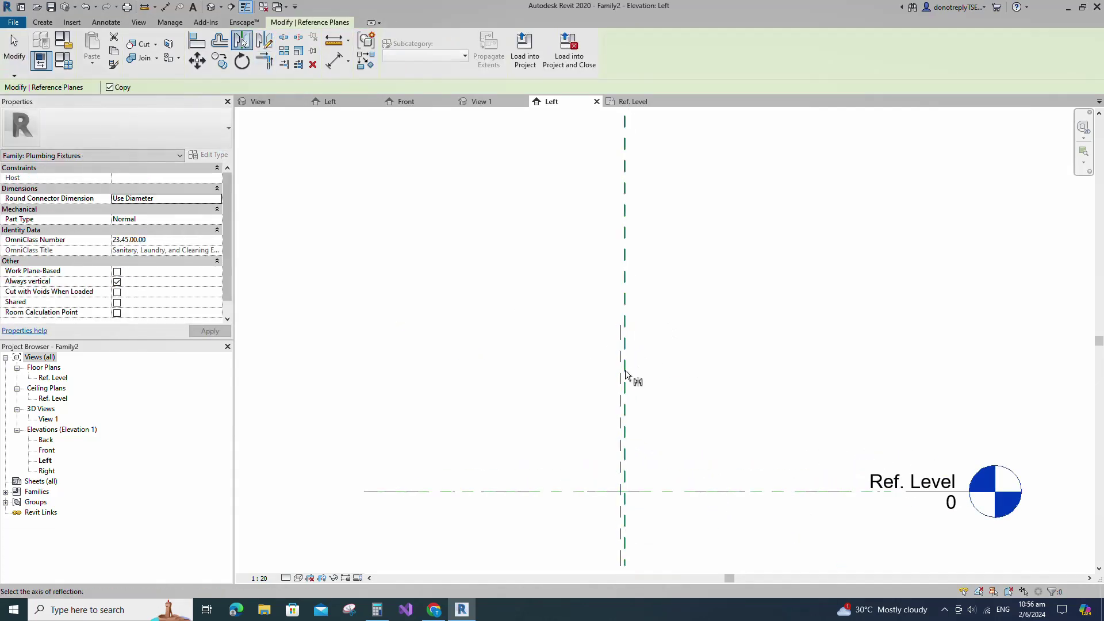
{"action": "left_click", "coordinate": [626, 373]}
{"action": "left_click", "coordinate": [535, 271]}
Dimension the three vertical reference planes in one string below the reference level and constrain their spacing as equal.
{"action": "scroll", "coordinate": [528, 255], "scroll_direction": "down", "scroll_amount": 1}
{"action": "left_click", "coordinate": [335, 61]}
{"action": "scroll", "coordinate": [594, 449], "scroll_direction": "up", "scroll_amount": 3}
{"action": "left_click", "coordinate": [593, 443]}
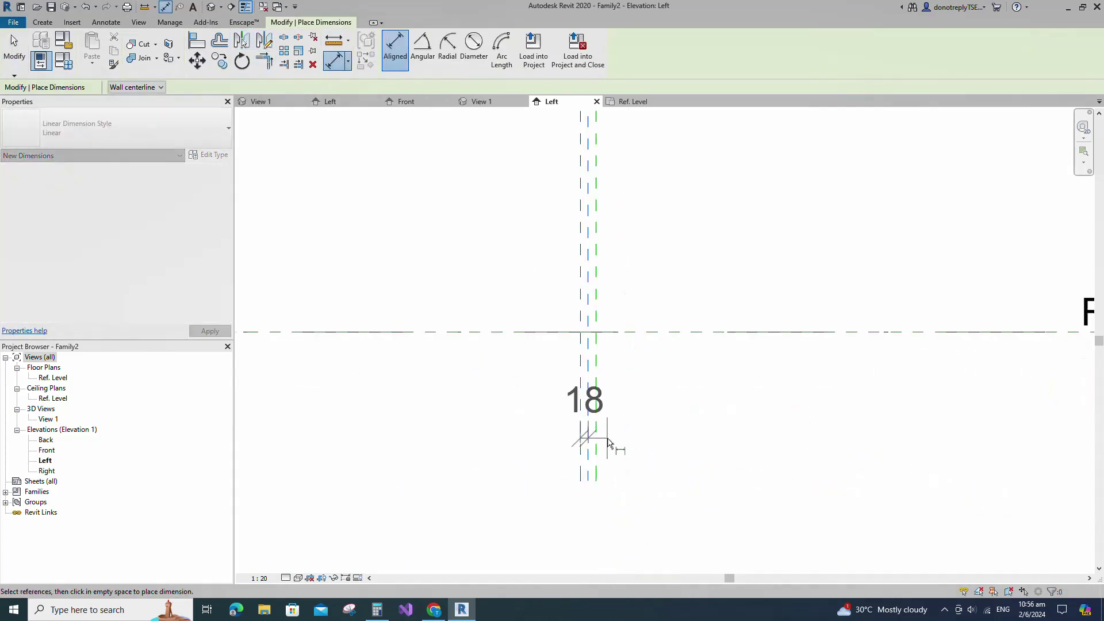
{"action": "left_click", "coordinate": [598, 433]}
{"action": "left_click", "coordinate": [623, 495]}
{"action": "left_click", "coordinate": [588, 545]}
Add an overall dimension between the two outer vertical reference planes, placed below the equality dimension.
{"action": "left_click", "coordinate": [580, 389]}
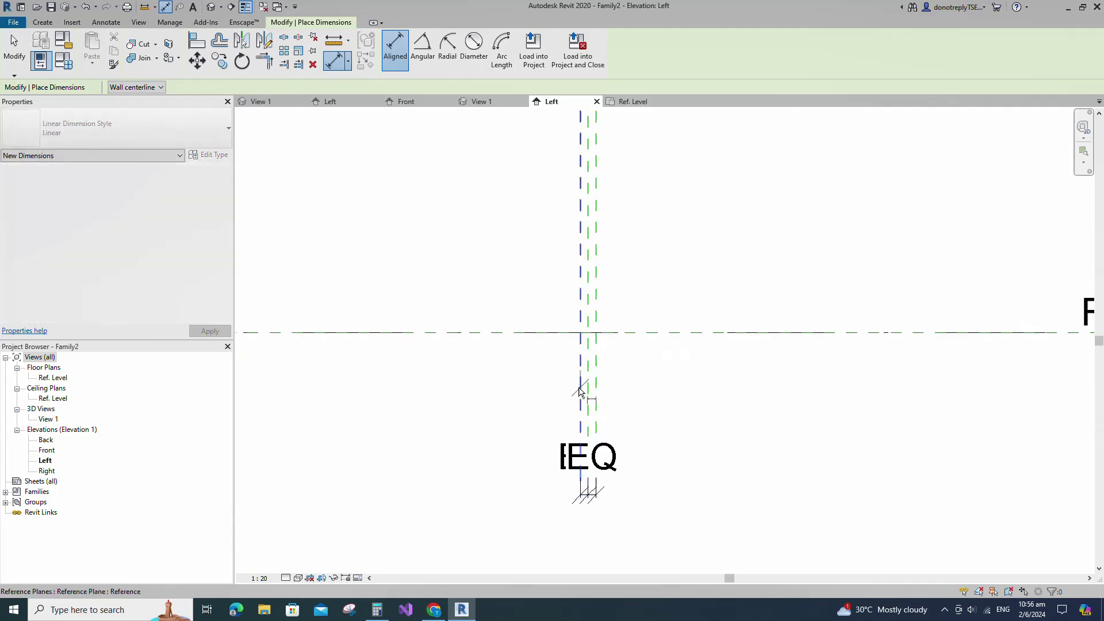
{"action": "left_click", "coordinate": [597, 410]}
{"action": "scroll", "coordinate": [598, 373], "scroll_direction": "down", "scroll_amount": 2}
{"action": "scroll", "coordinate": [599, 375], "scroll_direction": "down", "scroll_amount": 1}
{"action": "left_click", "coordinate": [619, 464]}
{"action": "key", "text": "Escape"}
{"action": "key", "text": "Escape"}
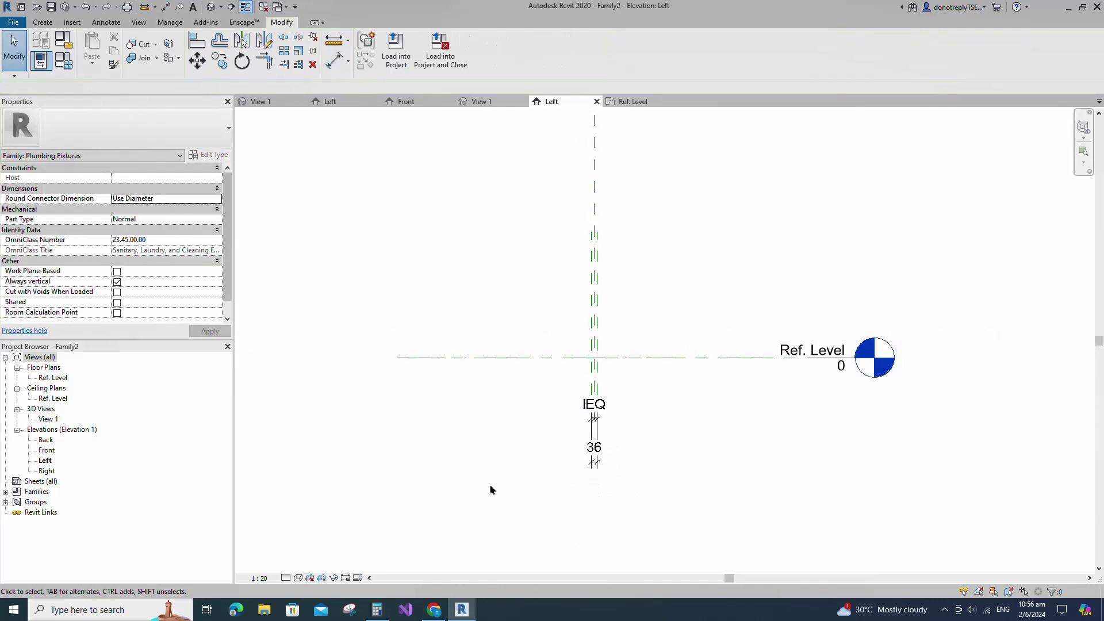
Place a vertical reference plane offset 23 mm from the center plane and mirror it to the center plane's other side.
{"action": "scroll", "coordinate": [585, 444], "scroll_direction": "up", "scroll_amount": 2}
{"action": "left_click", "coordinate": [596, 339]}
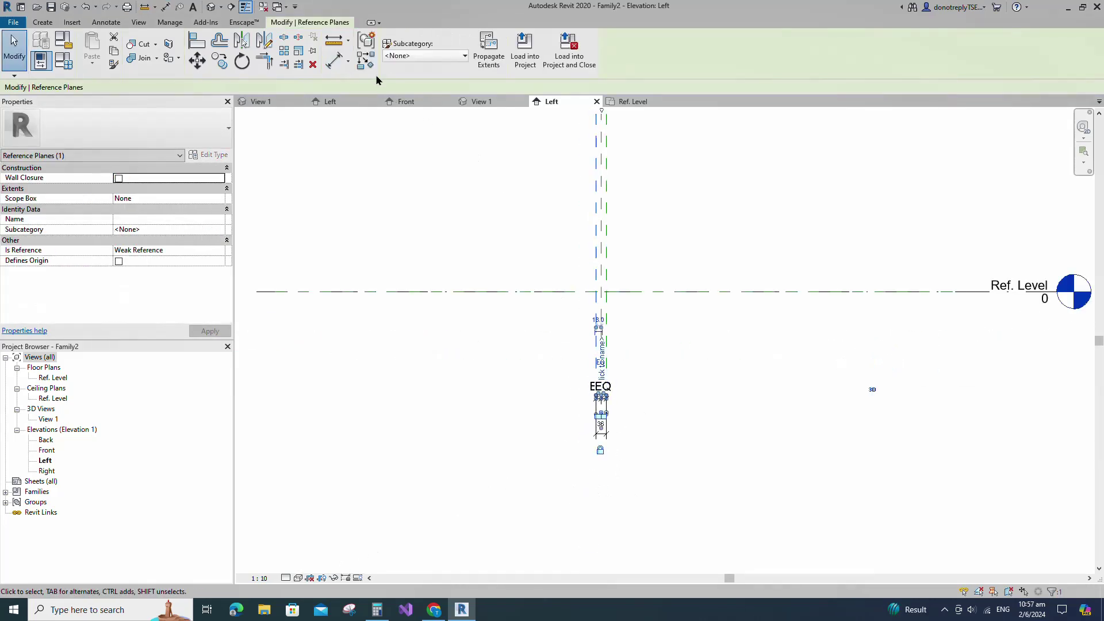
{"action": "type", "text": "rp23"}
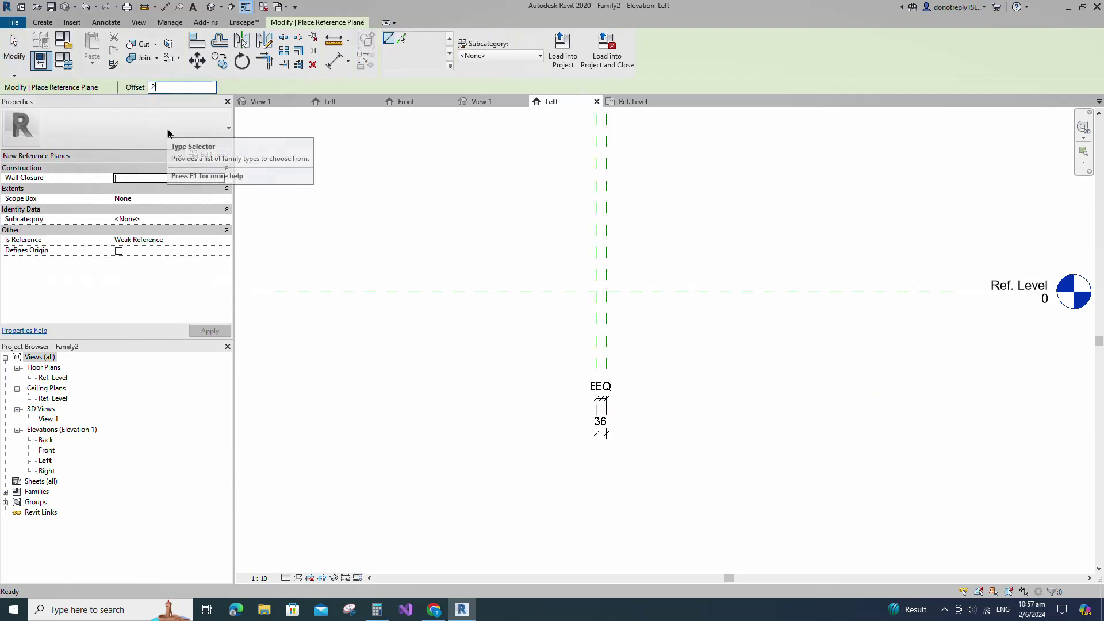
{"action": "scroll", "coordinate": [621, 349], "scroll_direction": "up", "scroll_amount": 2}
{"action": "left_click", "coordinate": [594, 380]}
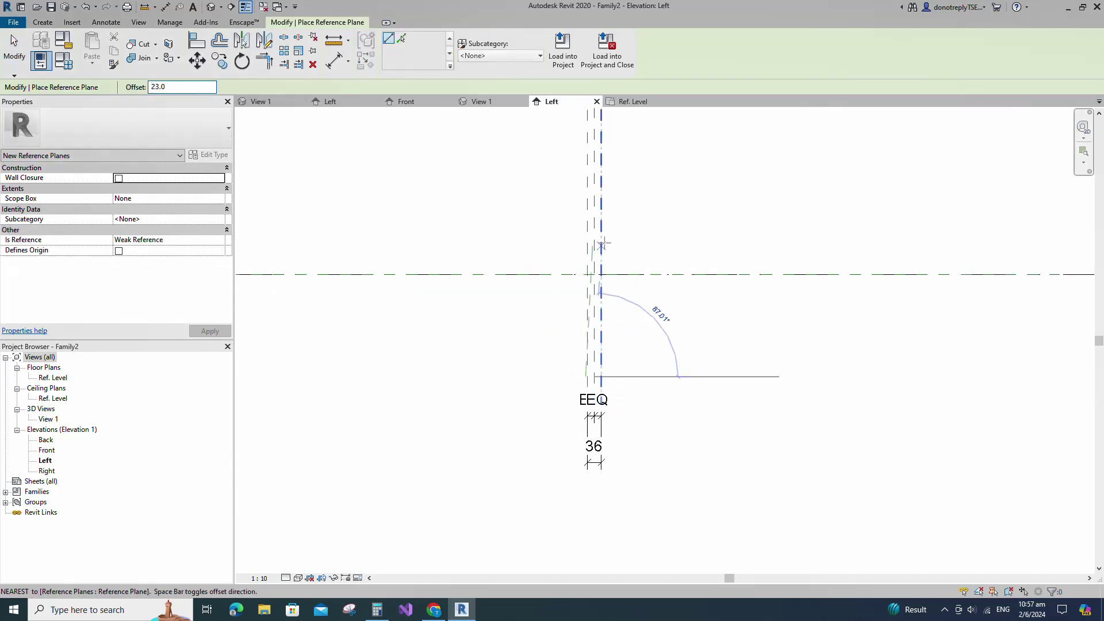
{"action": "scroll", "coordinate": [594, 224], "scroll_direction": "up", "scroll_amount": 3}
{"action": "left_click", "coordinate": [594, 224]}
{"action": "key", "text": "Escape"}
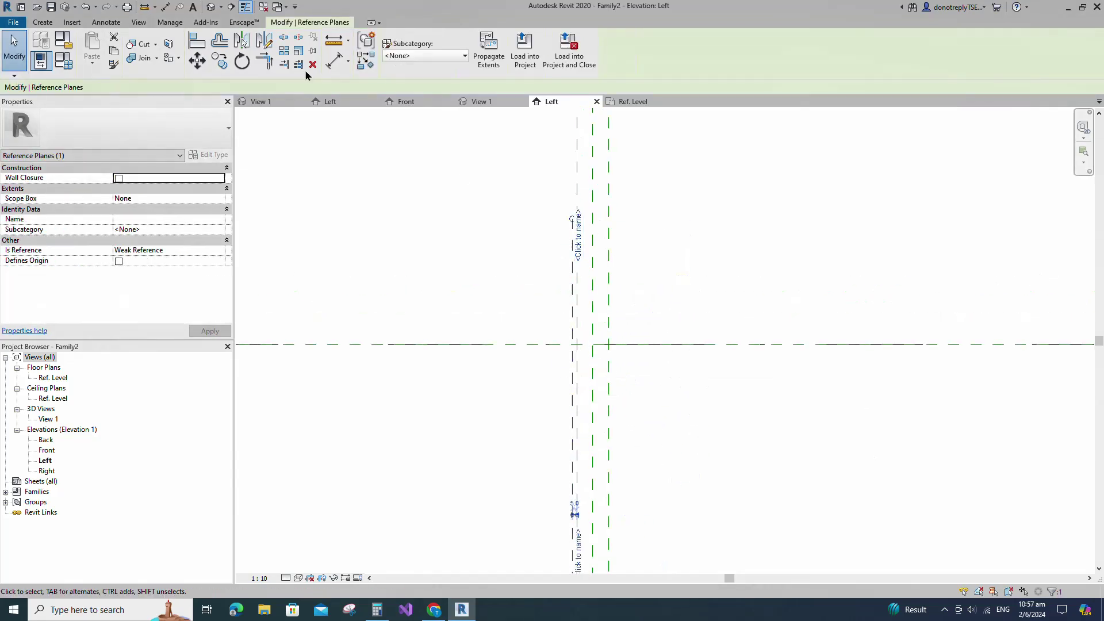
{"action": "key", "text": "Escape"}
Dimension the outermost pair of vertical planes together with the center plane and constrain the spacing as equal.
{"action": "key", "text": "d"}
{"action": "key", "text": "i"}
{"action": "scroll", "coordinate": [610, 253], "scroll_direction": "down", "scroll_amount": 3}
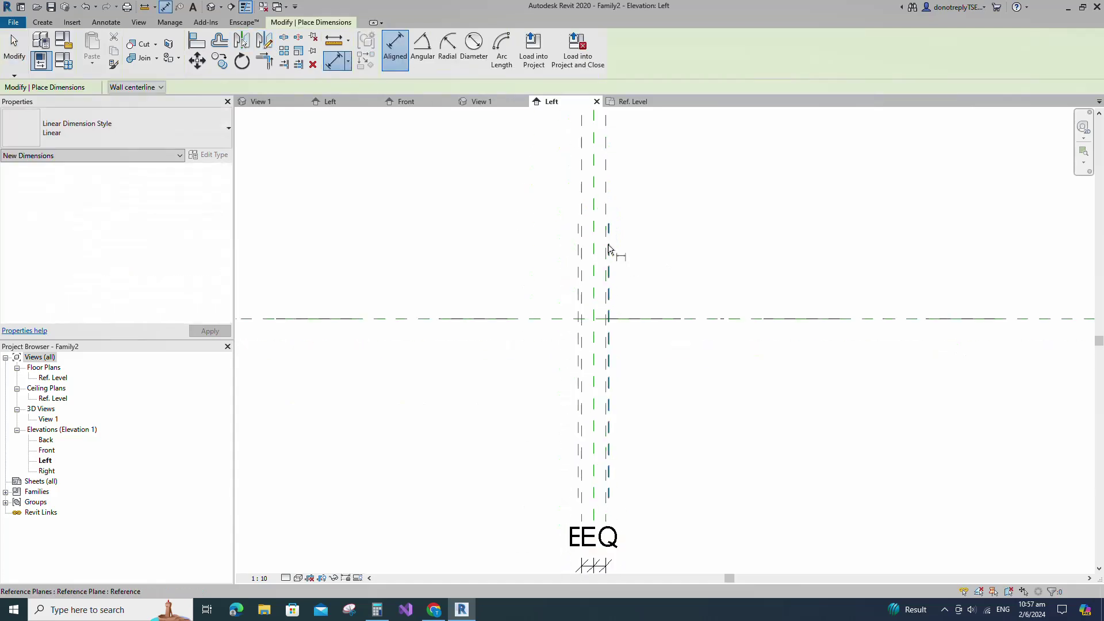
{"action": "left_click", "coordinate": [586, 364]}
{"action": "left_click", "coordinate": [597, 362]}
{"action": "left_click", "coordinate": [609, 345]}
{"action": "scroll", "coordinate": [608, 340], "scroll_direction": "down", "scroll_amount": 2}
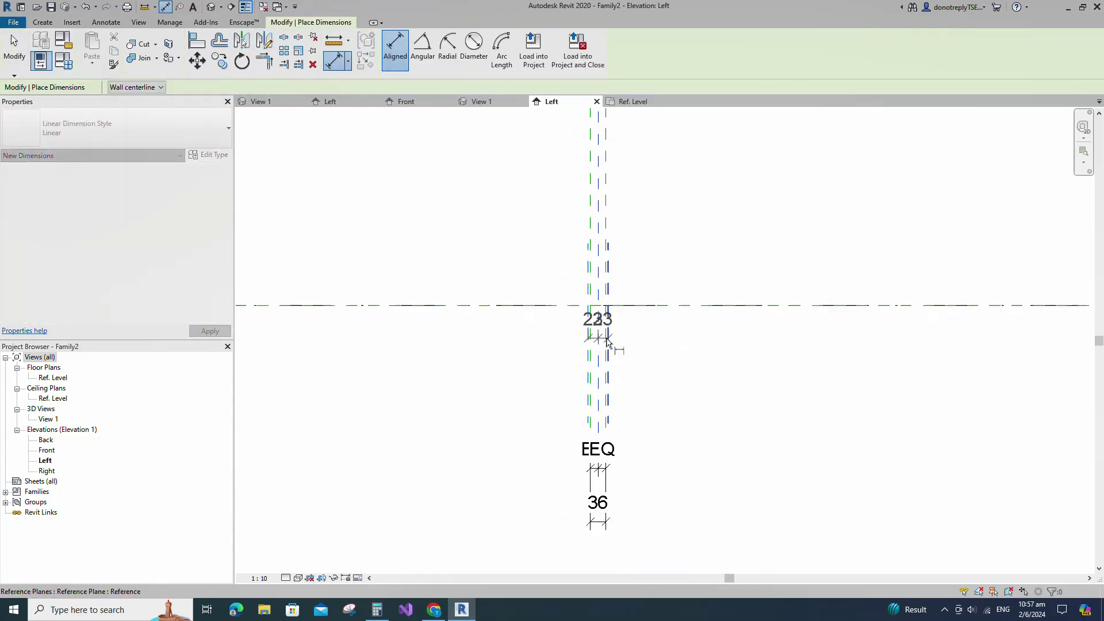
{"action": "middle_click_drag", "start_coordinate": [615, 451], "coordinate": [592, 363]}
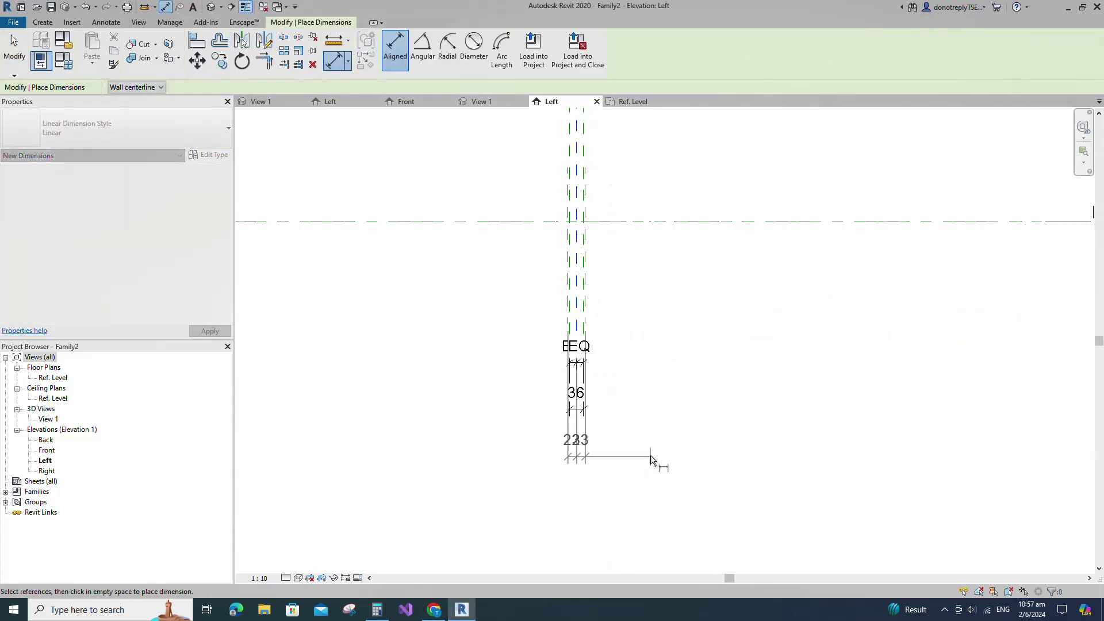
{"action": "left_click", "coordinate": [651, 458]}
{"action": "scroll", "coordinate": [578, 406], "scroll_direction": "up", "scroll_amount": 6}
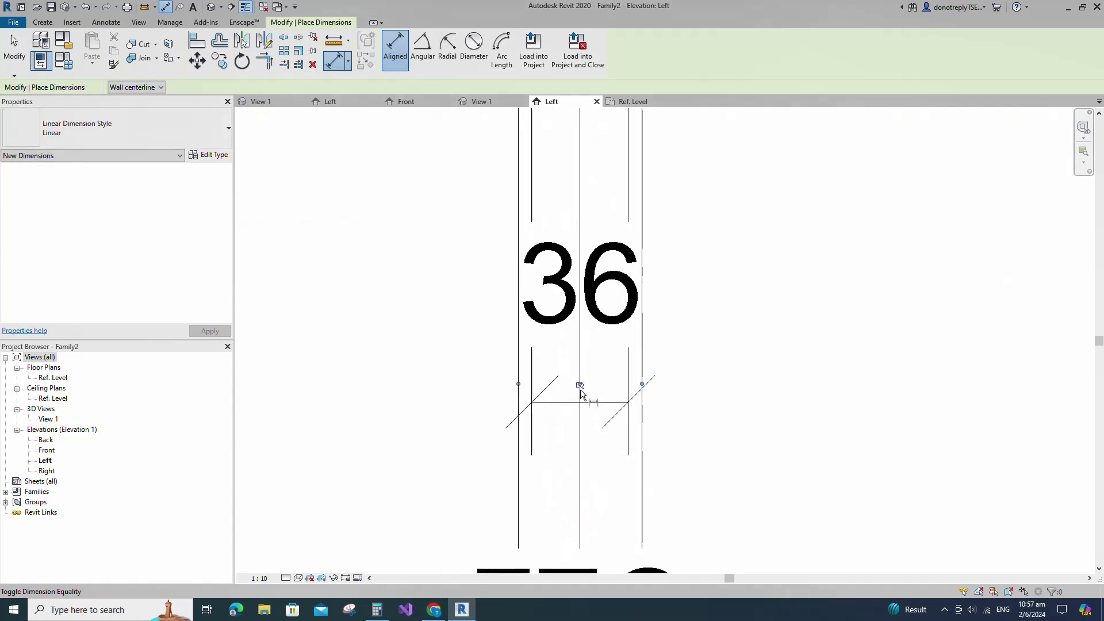
{"action": "left_click", "coordinate": [580, 385]}
Add an overall dimension between the two outermost vertical planes, below the existing dimensions.
{"action": "scroll", "coordinate": [581, 393], "scroll_direction": "down", "scroll_amount": 6}
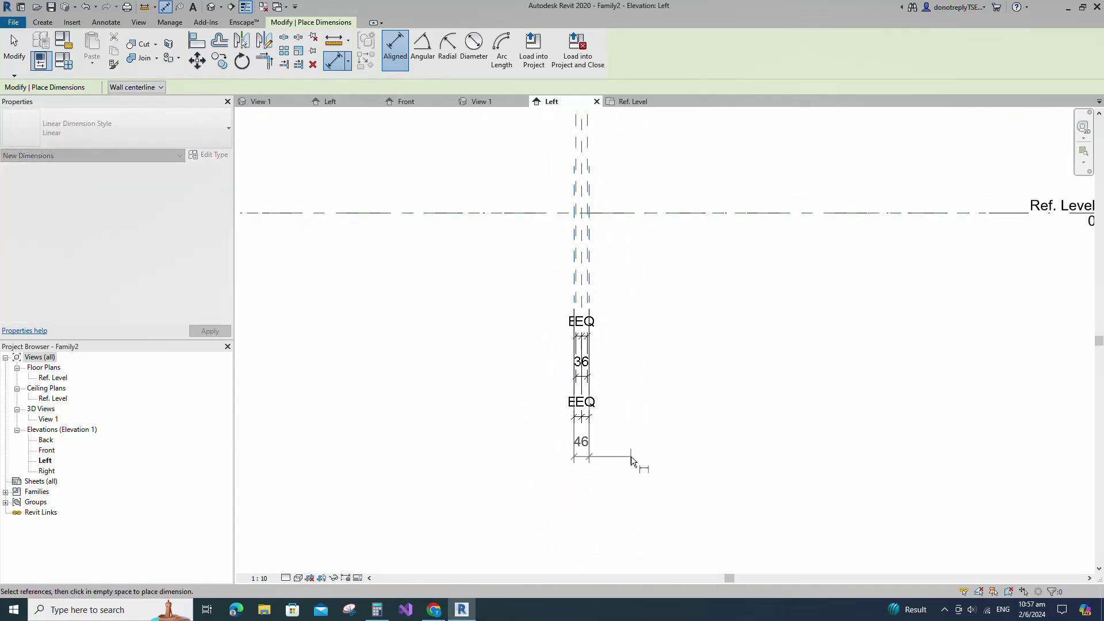
{"action": "left_click", "coordinate": [631, 457]}
{"action": "key", "text": "Escape"}
{"action": "scroll", "coordinate": [630, 344], "scroll_direction": "up", "scroll_amount": 2}
{"action": "scroll", "coordinate": [632, 336], "scroll_direction": "down", "scroll_amount": 4}
Place a horizontal reference plane 320 mm above the Ref. Level, crossing the vertical planes.
{"action": "left_click", "coordinate": [602, 205]}
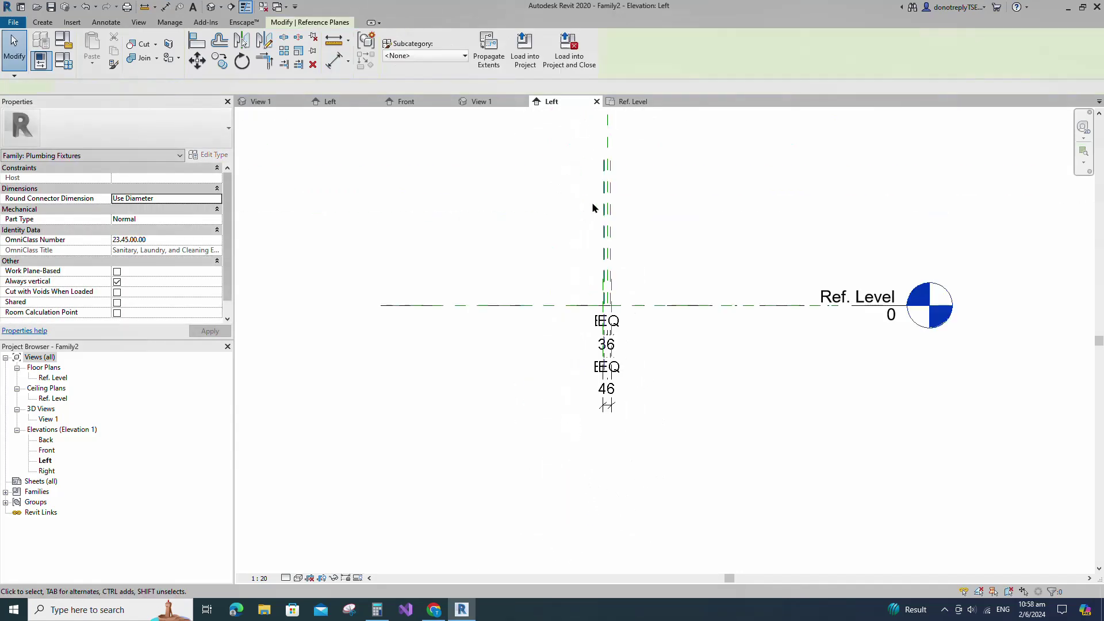
{"action": "key", "text": "r"}
{"action": "key", "text": "p"}
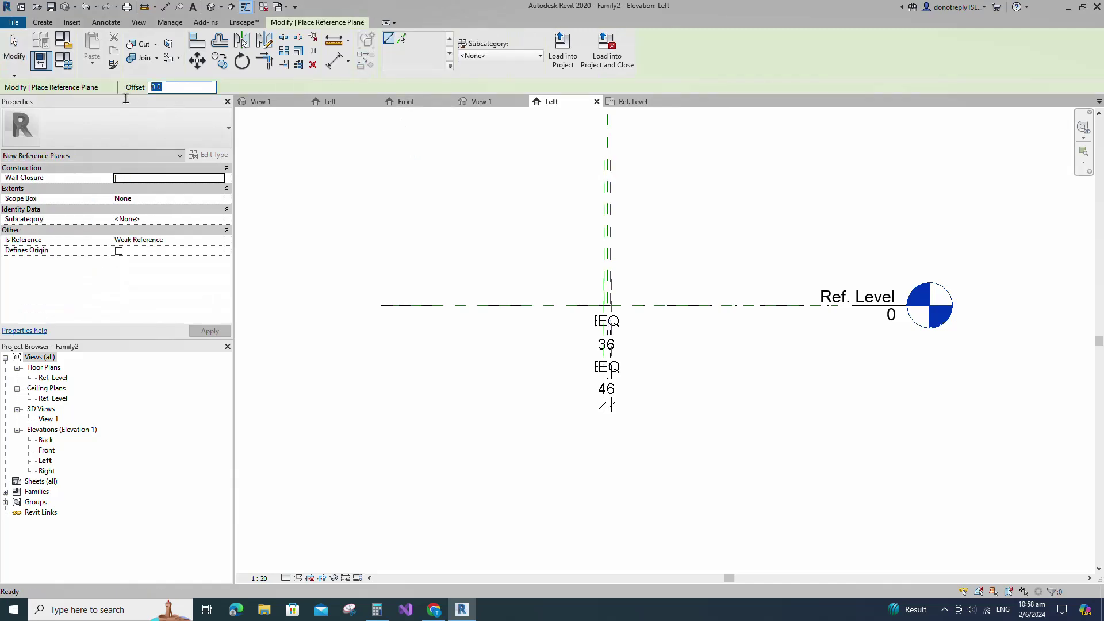
{"action": "type", "text": "320"}
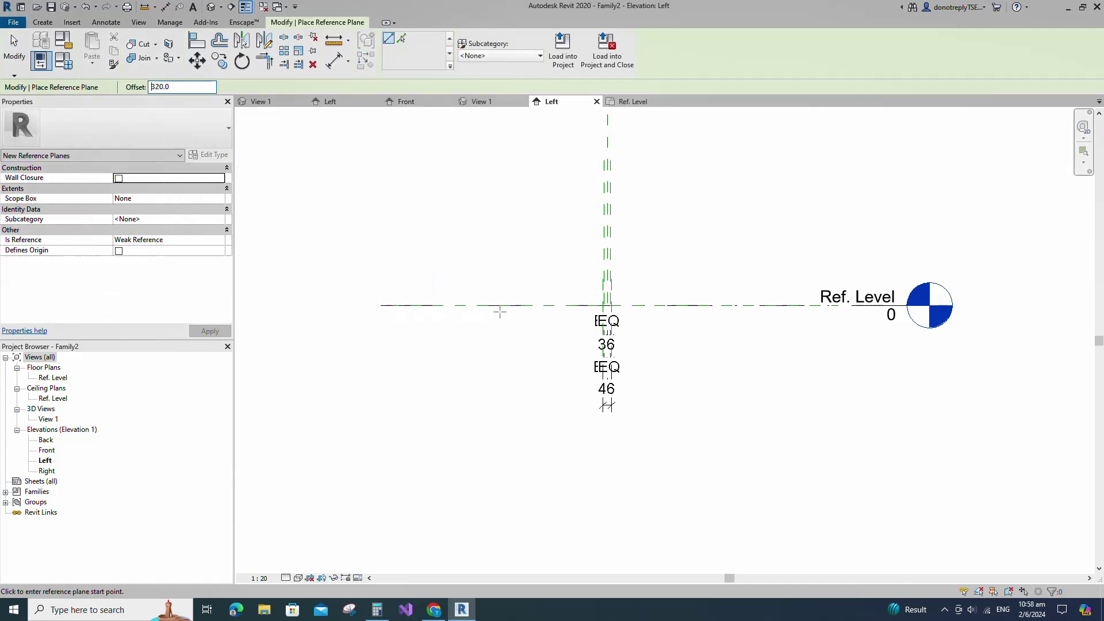
{"action": "left_click", "coordinate": [556, 305]}
{"action": "left_click", "coordinate": [661, 306]}
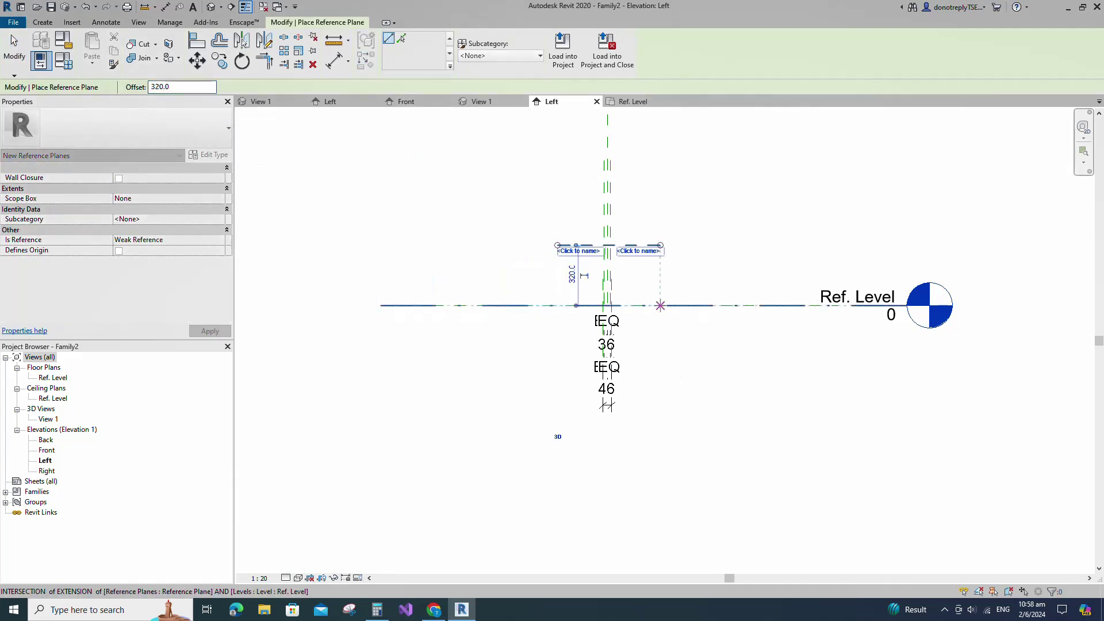
Dimension the height of the horizontal reference plane above the Ref. Level.
{"action": "key", "text": "d"}
{"action": "key", "text": "i"}
{"action": "left_click", "coordinate": [552, 306]}
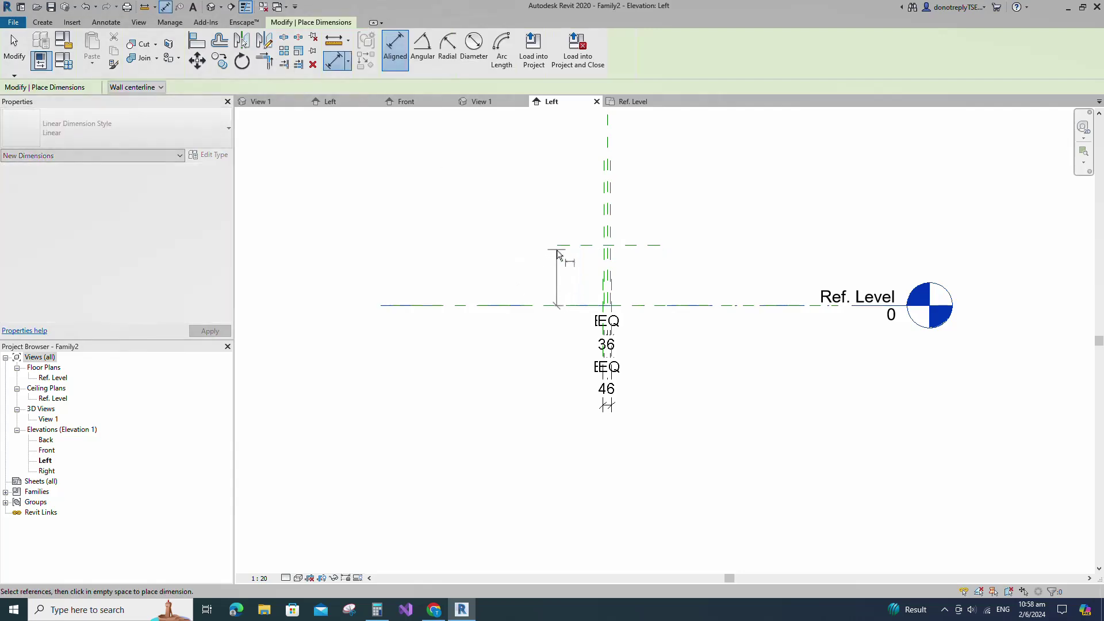
{"action": "left_click", "coordinate": [515, 249]}
{"action": "left_click", "coordinate": [531, 274]}
{"action": "scroll", "coordinate": [654, 288], "scroll_direction": "up", "scroll_amount": 2}
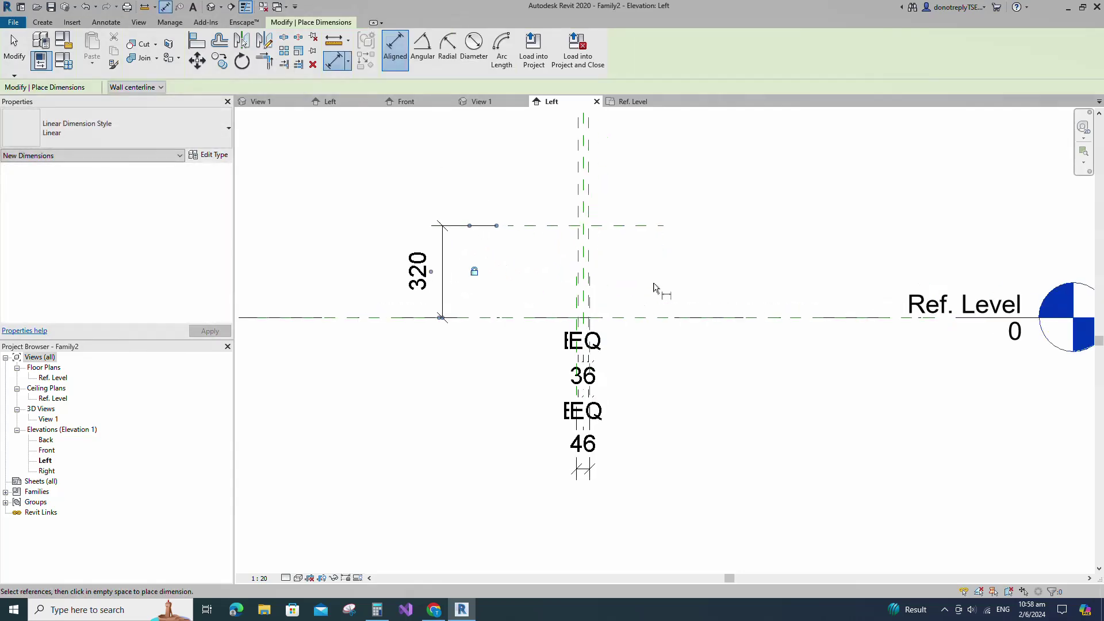
{"action": "key", "text": "Escape"}
Create a horizontal reference plane 36 mm below the upper one by picking the existing plane.
{"action": "scroll", "coordinate": [495, 242], "scroll_direction": "up", "scroll_amount": 1}
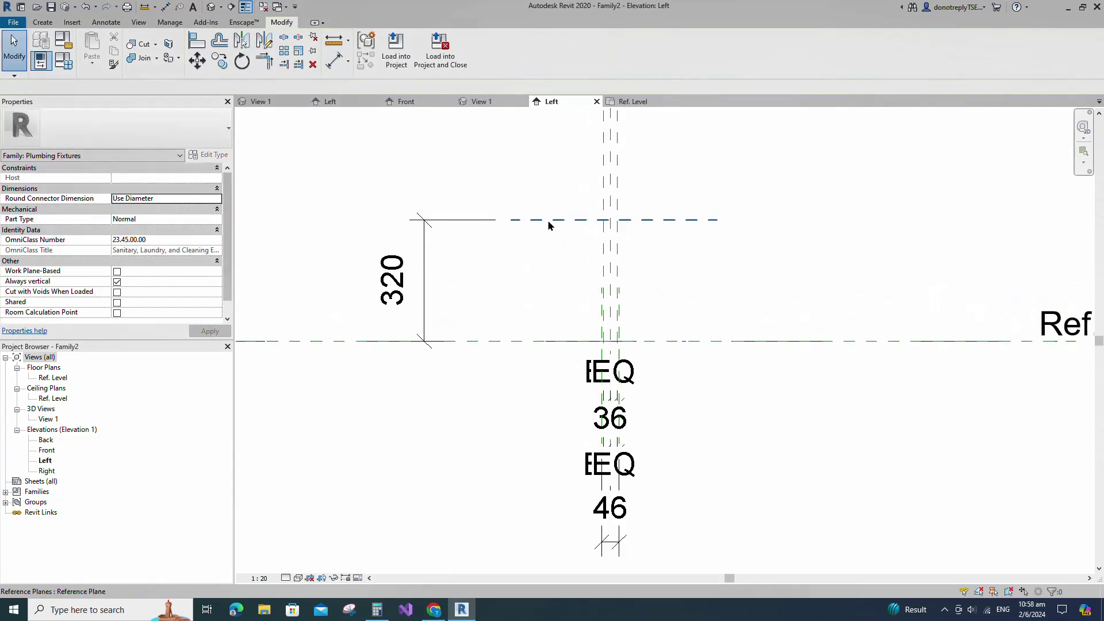
{"action": "key", "text": "r"}
{"action": "key", "text": "p"}
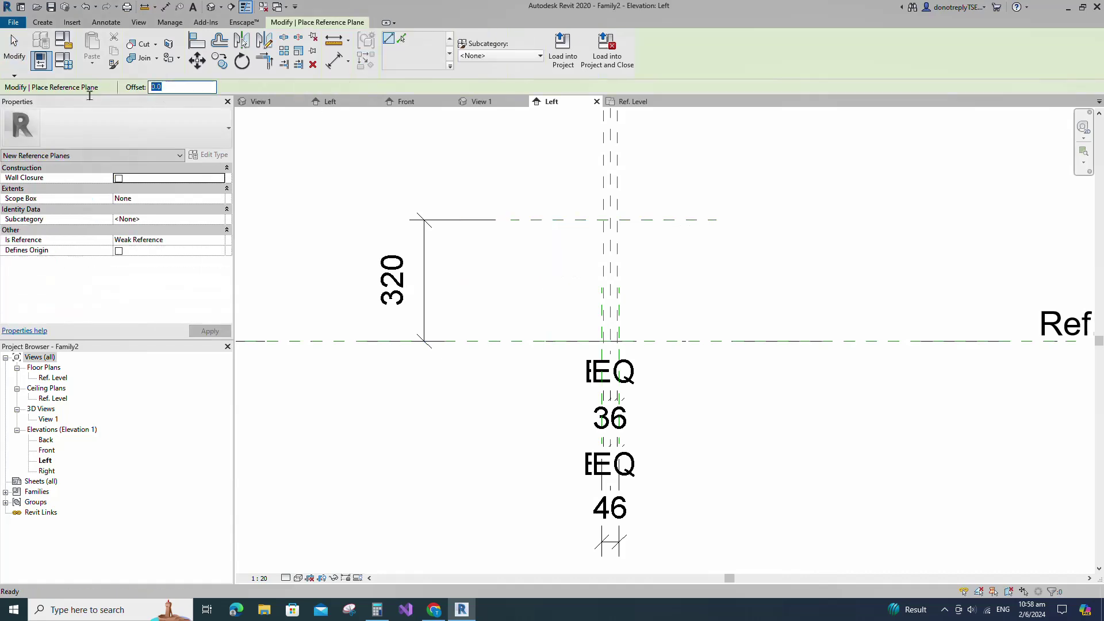
{"action": "type", "text": "36"}
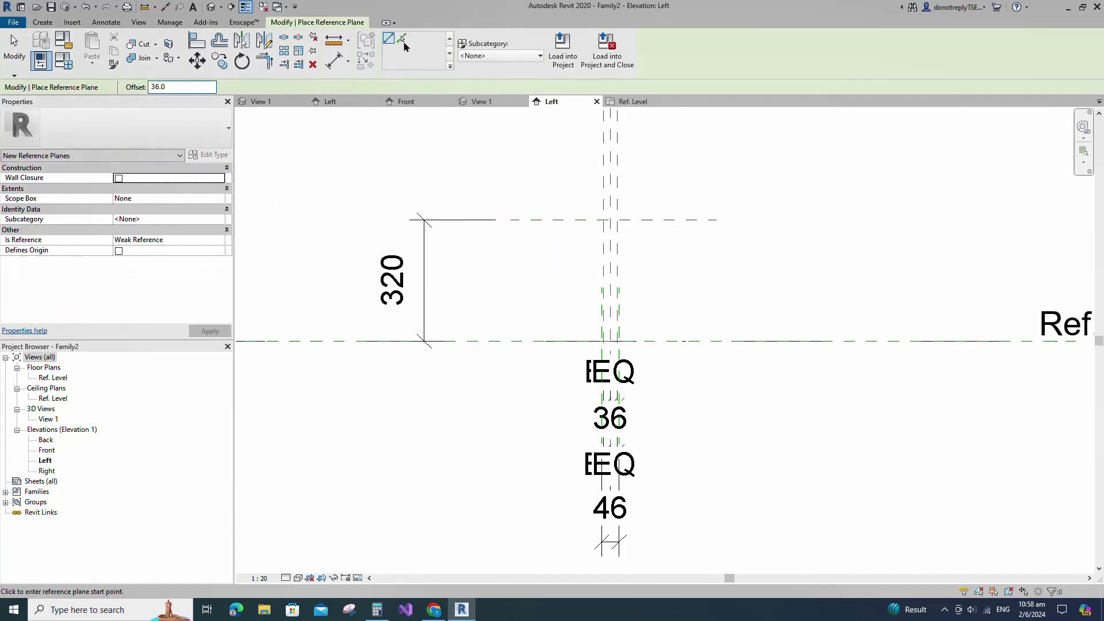
{"action": "left_click", "coordinate": [403, 41]}
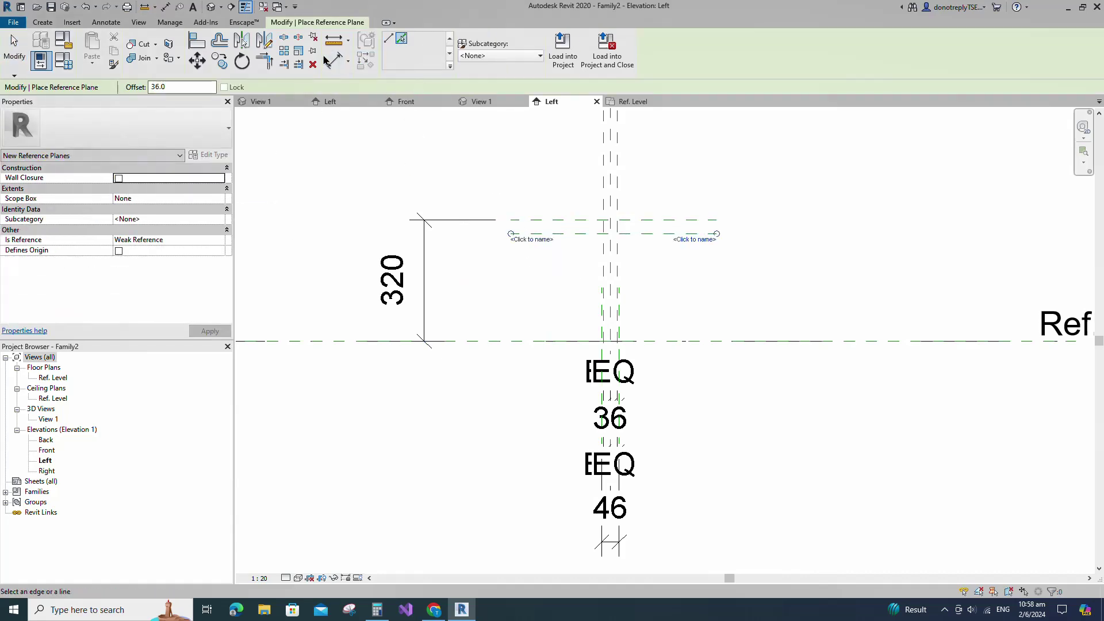
Dimension the gap between the two upper horizontal reference planes.
{"action": "left_click", "coordinate": [326, 59]}
{"action": "left_click", "coordinate": [512, 220]}
{"action": "left_click", "coordinate": [520, 233]}
{"action": "left_click", "coordinate": [530, 248]}
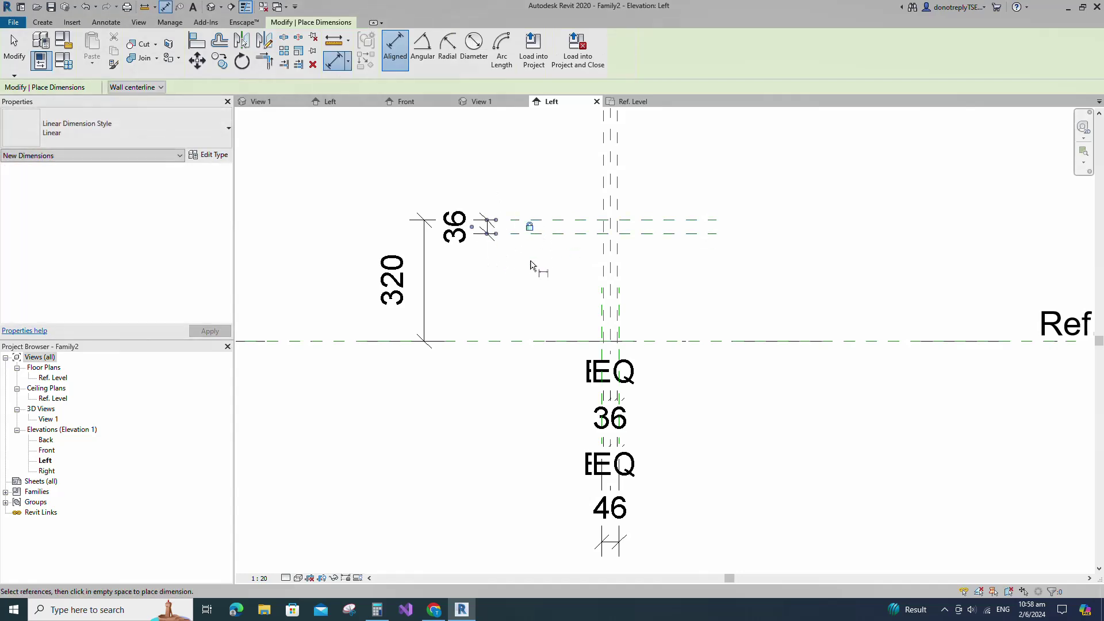
{"action": "scroll", "coordinate": [530, 266], "scroll_direction": "down", "scroll_amount": 2}
{"action": "key", "text": "Escape"}
{"action": "key", "text": "Escape"}
Create another horizontal reference plane 8 mm below the lower of the two upper planes by picking that plane.
{"action": "scroll", "coordinate": [557, 251], "scroll_direction": "up", "scroll_amount": 2}
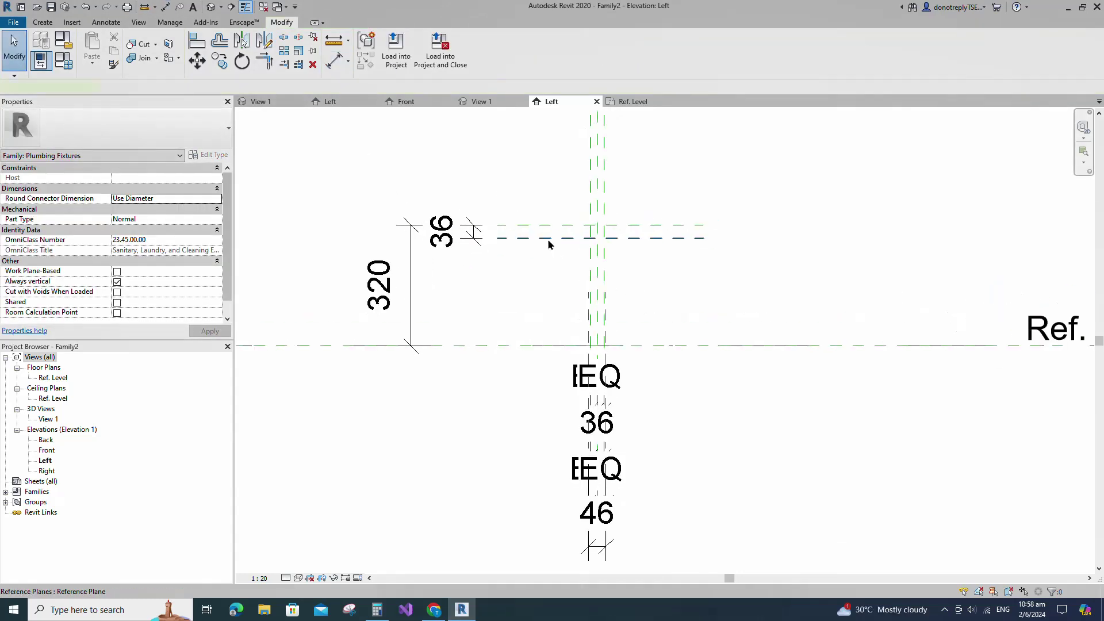
{"action": "left_click", "coordinate": [549, 239]}
{"action": "key", "text": "r"}
{"action": "key", "text": "p"}
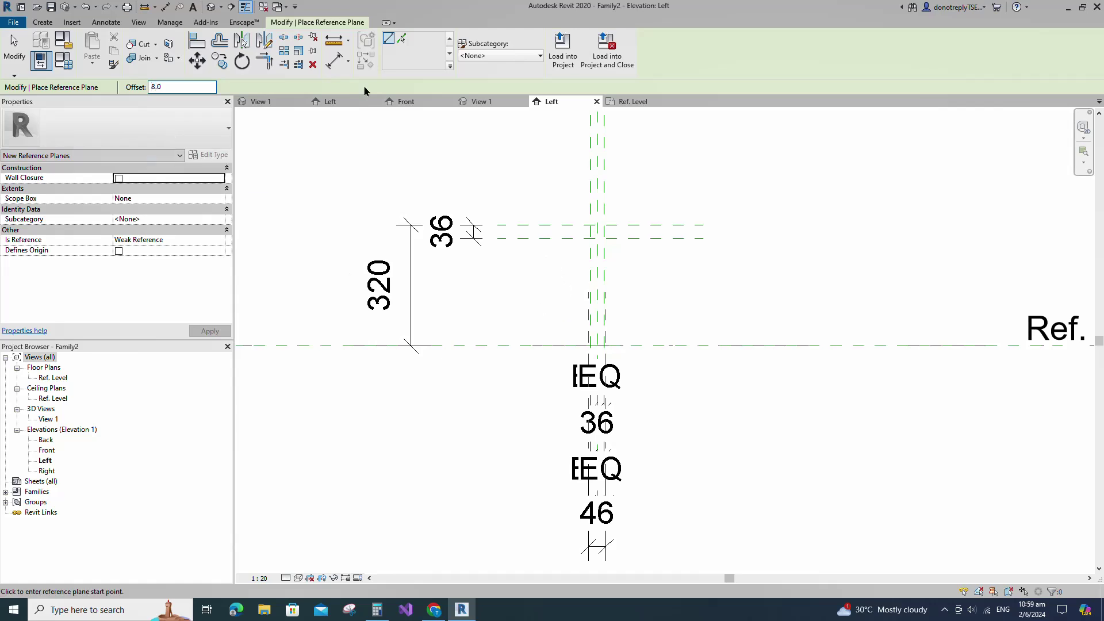
{"action": "left_click", "coordinate": [401, 39]}
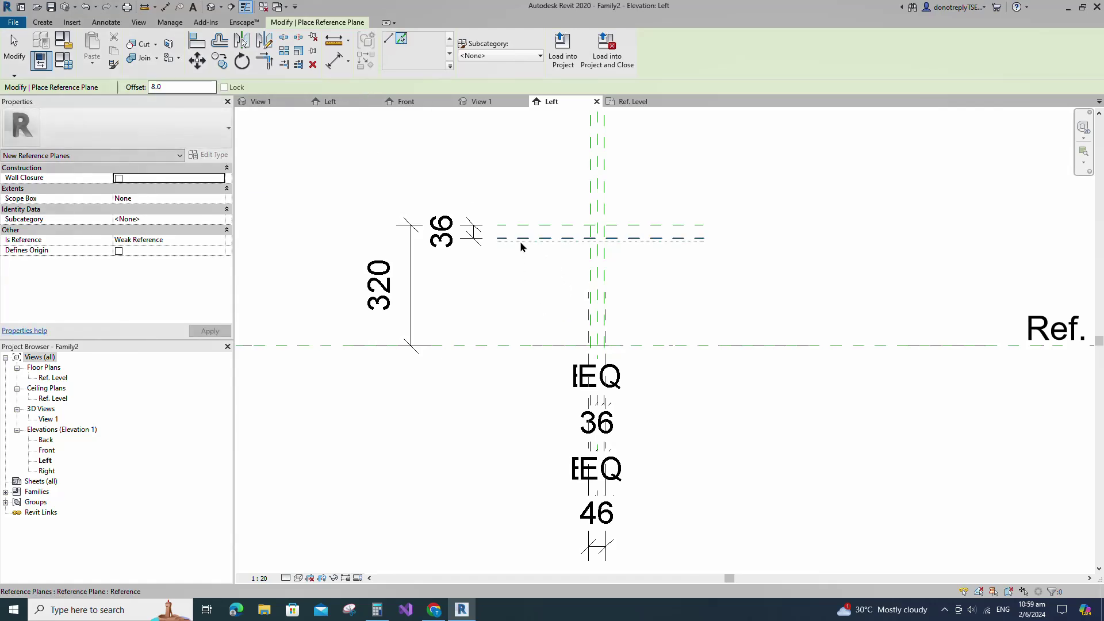
{"action": "left_click", "coordinate": [553, 238]}
Dimension the narrow gap between the two lowest of the upper horizontal planes.
{"action": "key", "text": "d"}
{"action": "key", "text": "i"}
{"action": "scroll", "coordinate": [555, 236], "scroll_direction": "up", "scroll_amount": 2}
{"action": "left_click", "coordinate": [512, 248]}
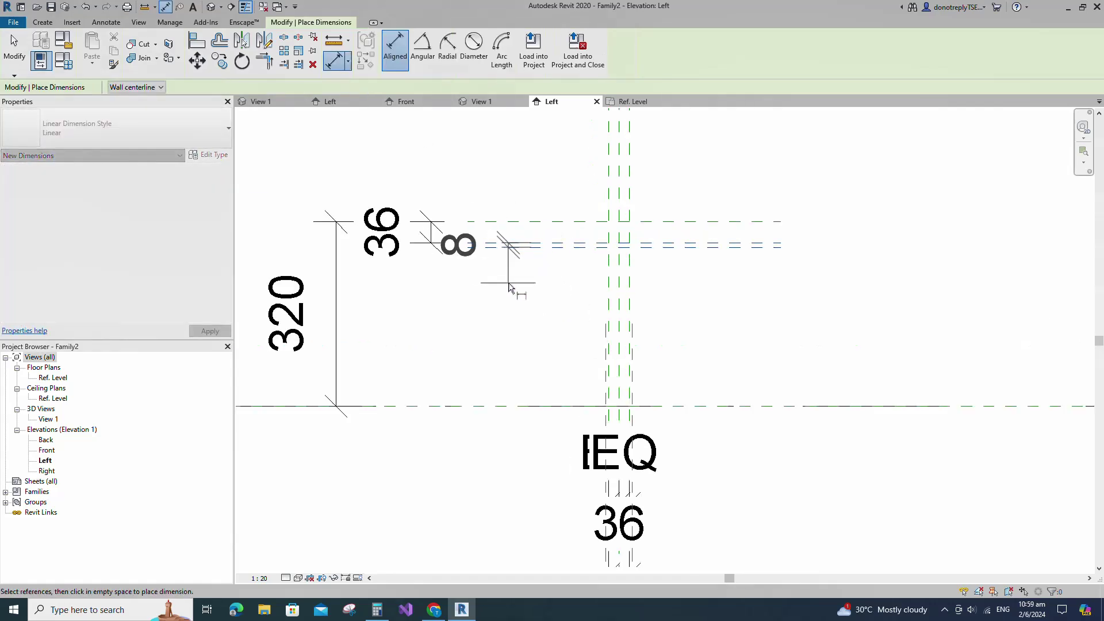
{"action": "left_click", "coordinate": [526, 286]}
{"action": "left_click", "coordinate": [593, 246]}
{"action": "scroll", "coordinate": [660, 272], "scroll_direction": "down", "scroll_amount": 3}
{"action": "key", "text": "Escape"}
{"action": "scroll", "coordinate": [585, 254], "scroll_direction": "down", "scroll_amount": 1}
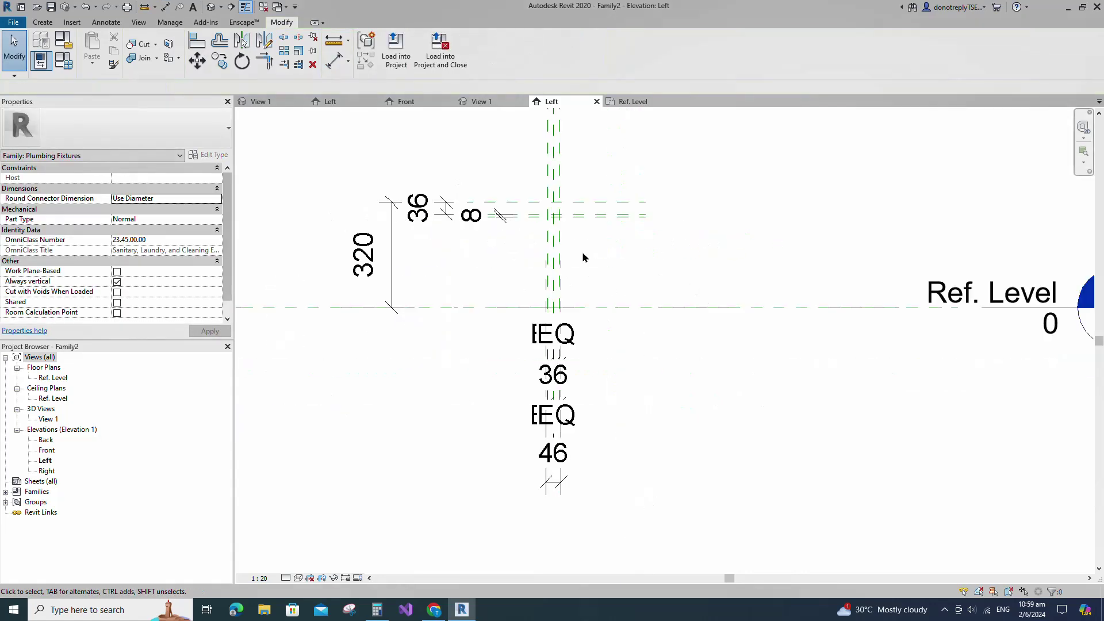
Place a horizontal reference plane 5 mm above the Ref. Level and dimension it from the level.
{"action": "left_click", "coordinate": [553, 257]}
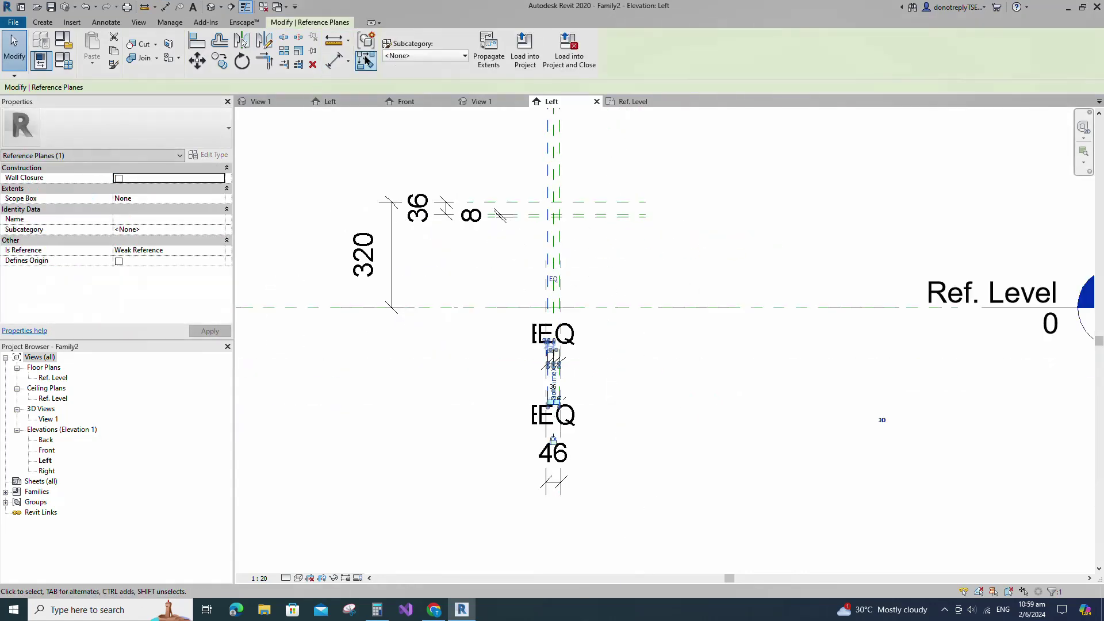
{"action": "key", "text": "r"}
{"action": "key", "text": "p"}
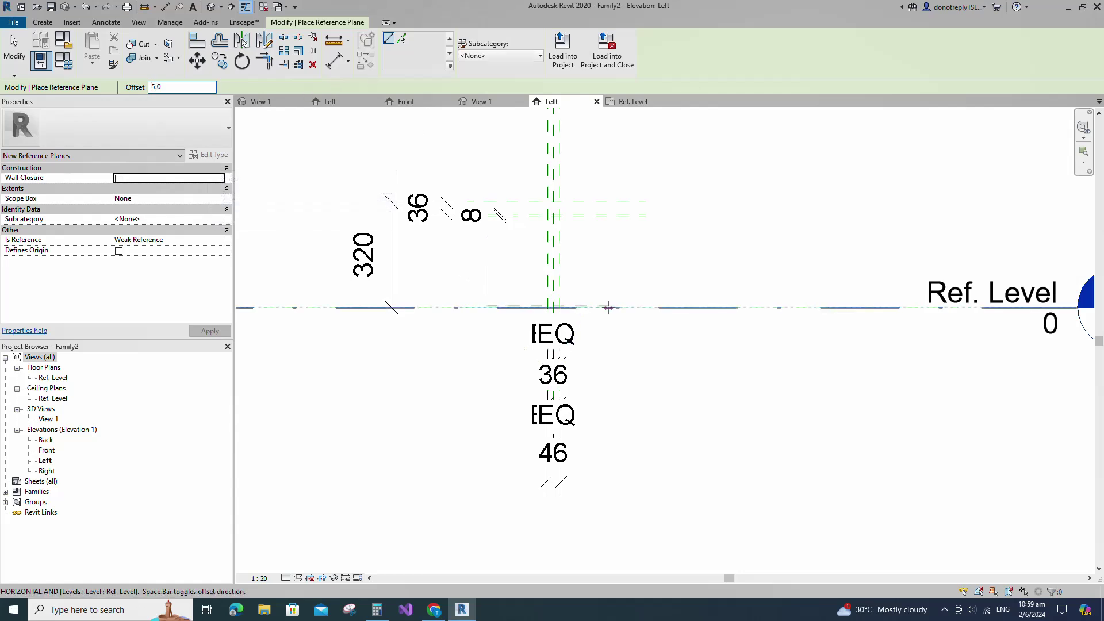
{"action": "scroll", "coordinate": [604, 307], "scroll_direction": "up", "scroll_amount": 1}
{"action": "key", "text": "d"}
{"action": "key", "text": "i"}
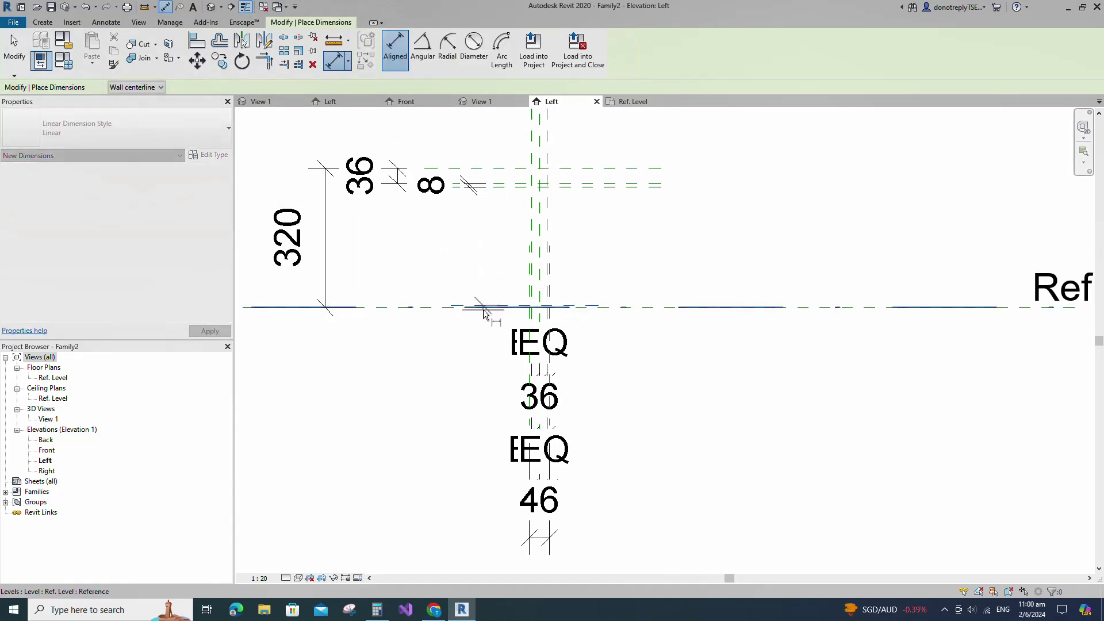
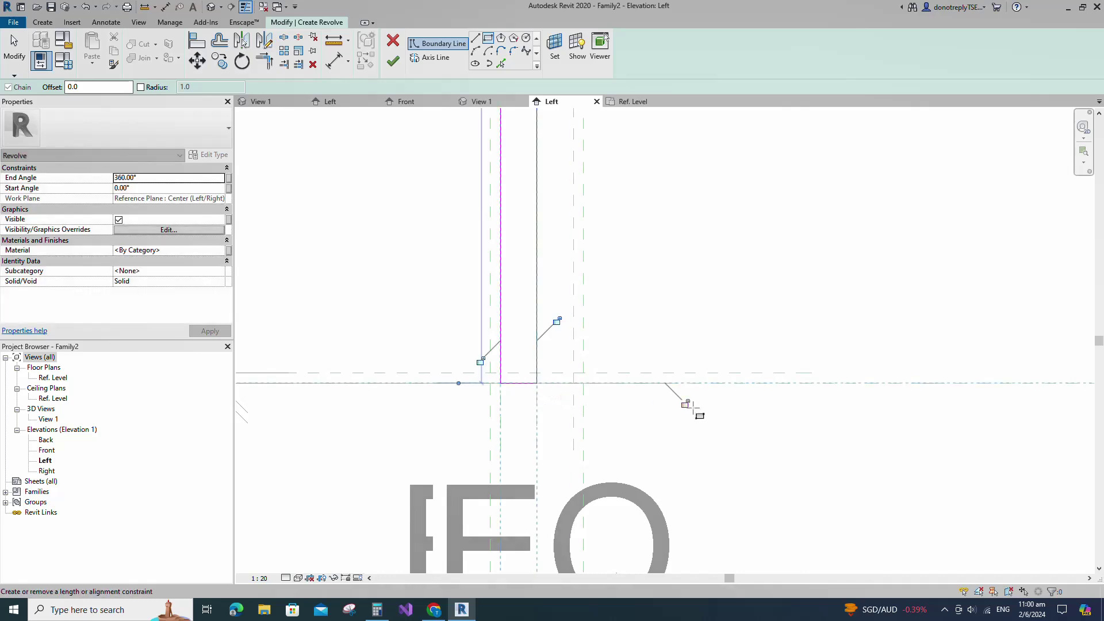
Sketch two boundary lines stepping the profile's foot out to the outer vertical reference plane, between the 5 mm plane and the Ref. Level.
{"action": "scroll", "coordinate": [494, 384], "scroll_direction": "down", "scroll_amount": 3}
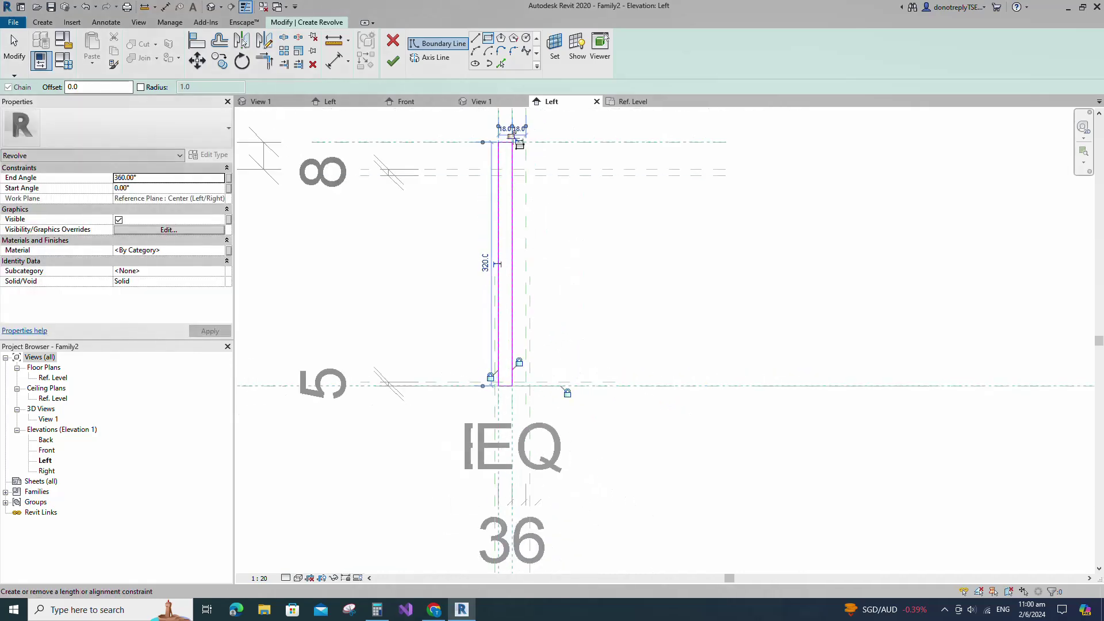
{"action": "left_click", "coordinate": [475, 38]}
{"action": "scroll", "coordinate": [494, 384], "scroll_direction": "up", "scroll_amount": 4}
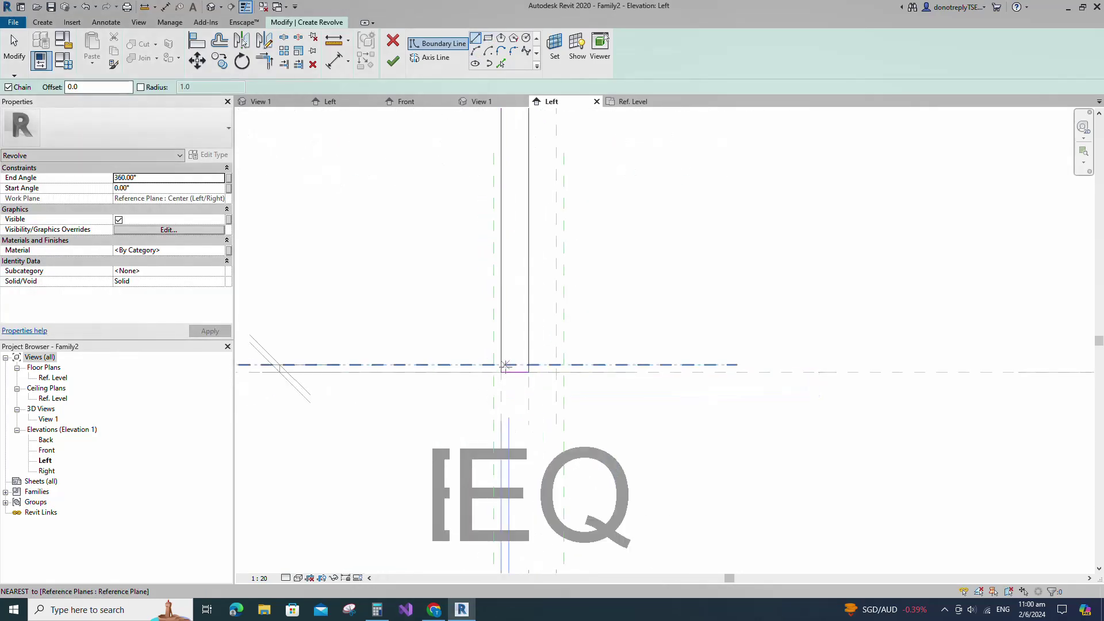
{"action": "left_click", "coordinate": [494, 364]}
{"action": "left_click", "coordinate": [493, 376]}
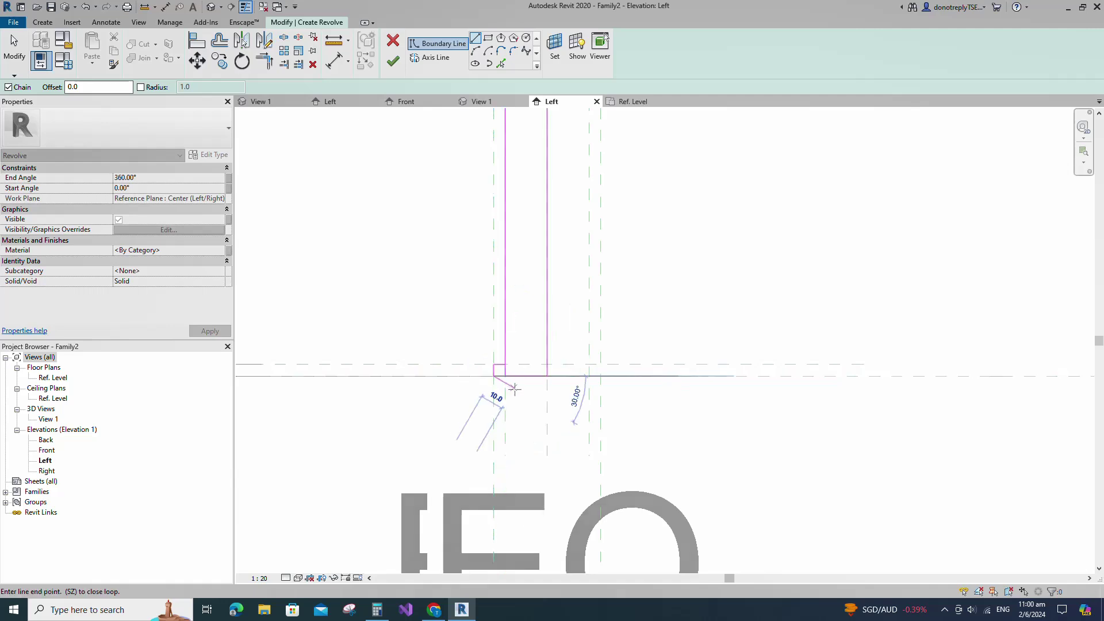
{"action": "key", "text": "Escape"}
{"action": "key", "text": "Escape"}
Align the foot's boundary lines to their adjacent reference planes and lock the alignment to the 5 mm plane.
{"action": "scroll", "coordinate": [515, 354], "scroll_direction": "down", "scroll_amount": 3}
{"action": "left_click", "coordinate": [196, 46]}
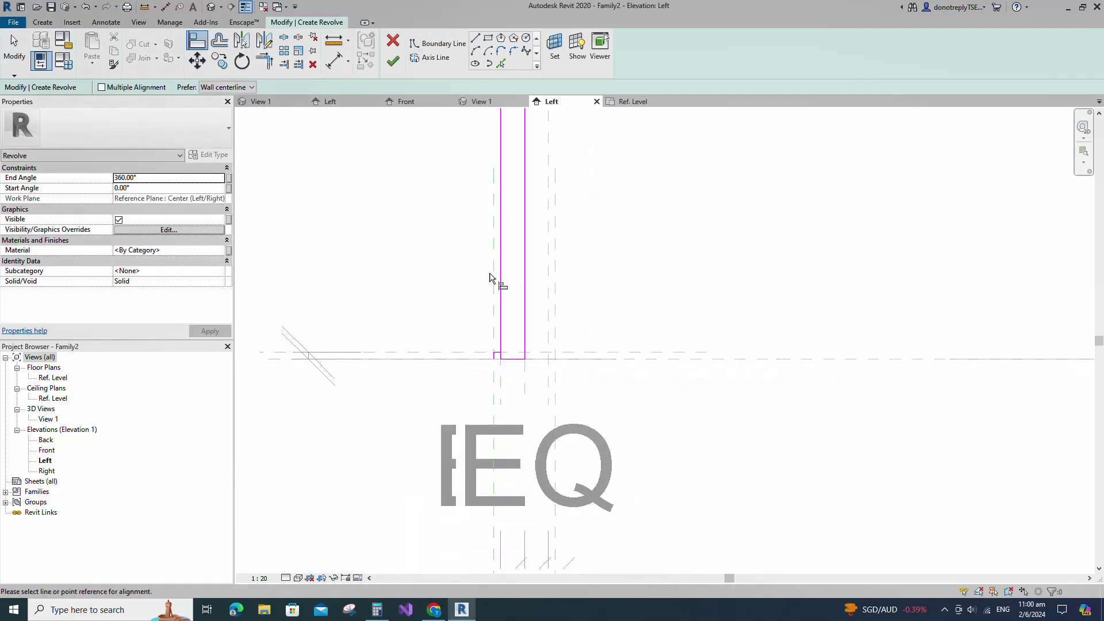
{"action": "scroll", "coordinate": [495, 355], "scroll_direction": "up", "scroll_amount": 2}
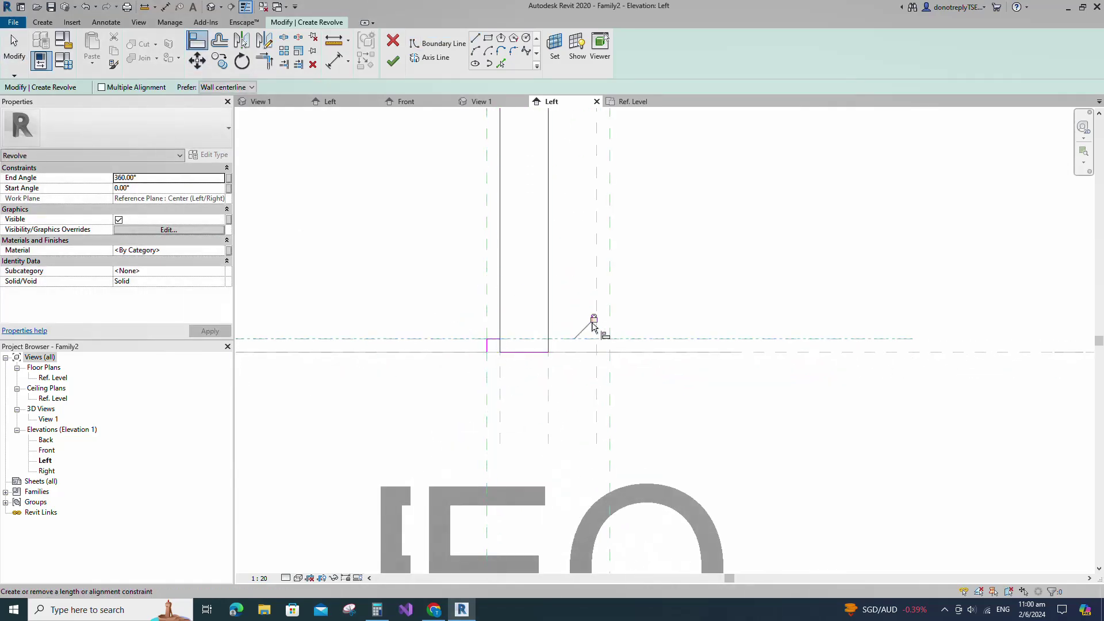
{"action": "scroll", "coordinate": [540, 352], "scroll_direction": "down", "scroll_amount": 1}
{"action": "key", "text": "Escape"}
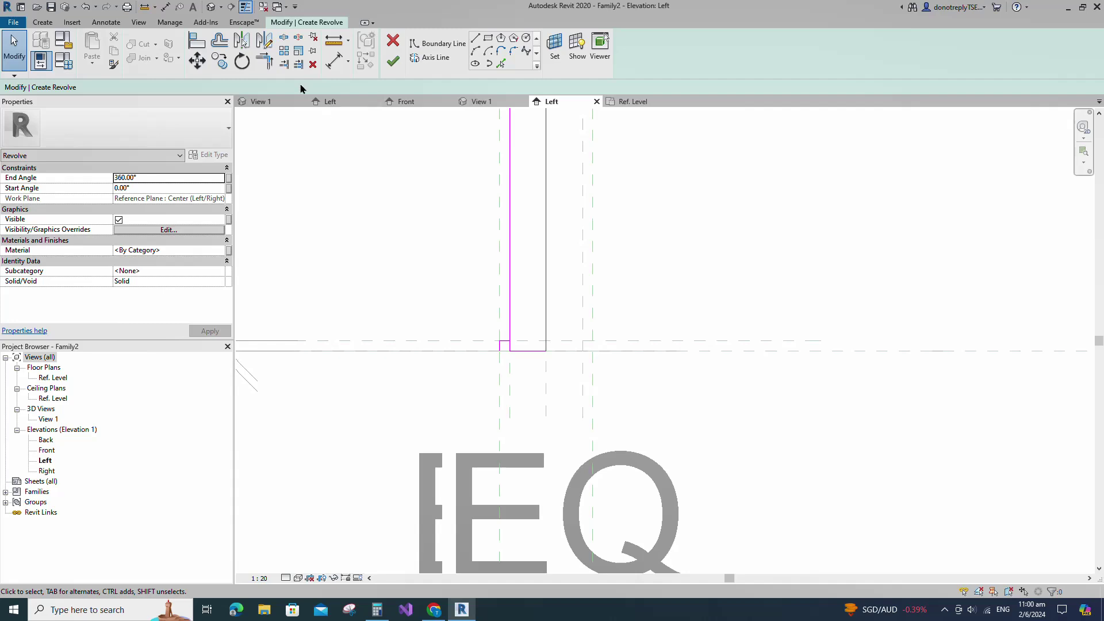
Trim the vertical and base boundary lines to the foot lines to form one stepped outline.
{"action": "key", "text": "t"}
{"action": "key", "text": "r"}
{"action": "scroll", "coordinate": [516, 332], "scroll_direction": "up", "scroll_amount": 1}
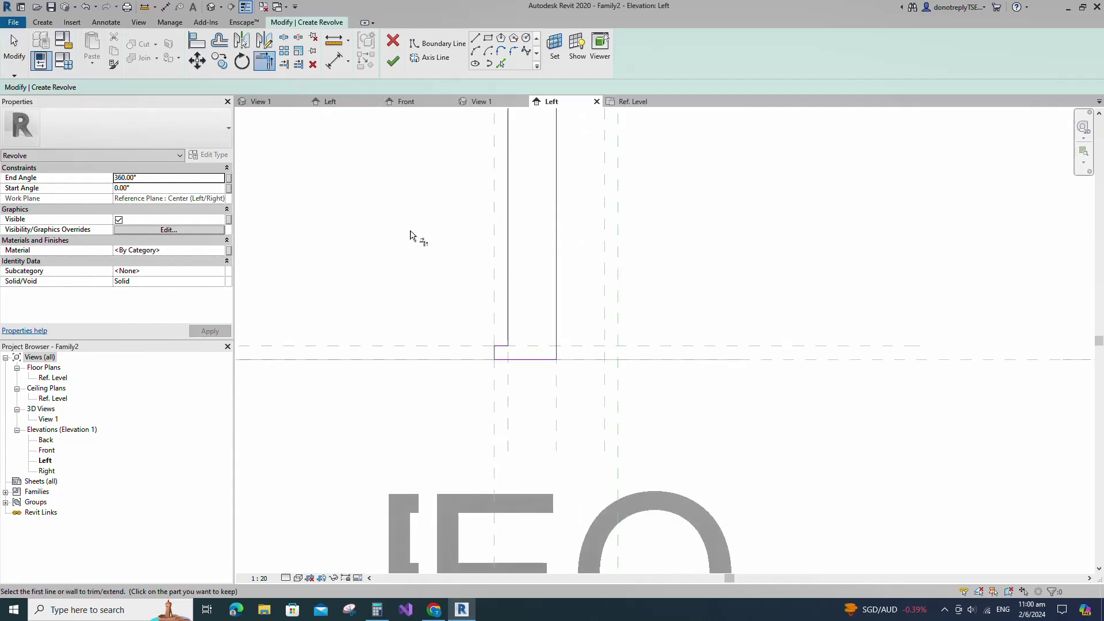
Fillet the foot's outer corner and the profile's upper outer corner with a 1 mm radius.
{"action": "scroll", "coordinate": [451, 390], "scroll_direction": "down", "scroll_amount": 4}
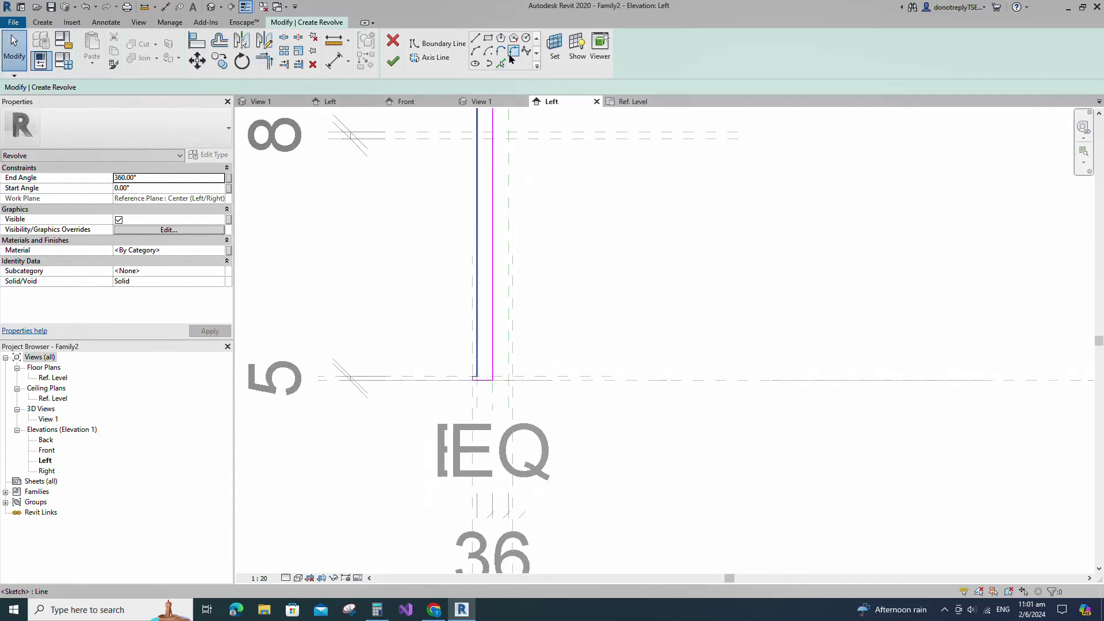
{"action": "key", "text": "l"}
{"action": "key", "text": "i"}
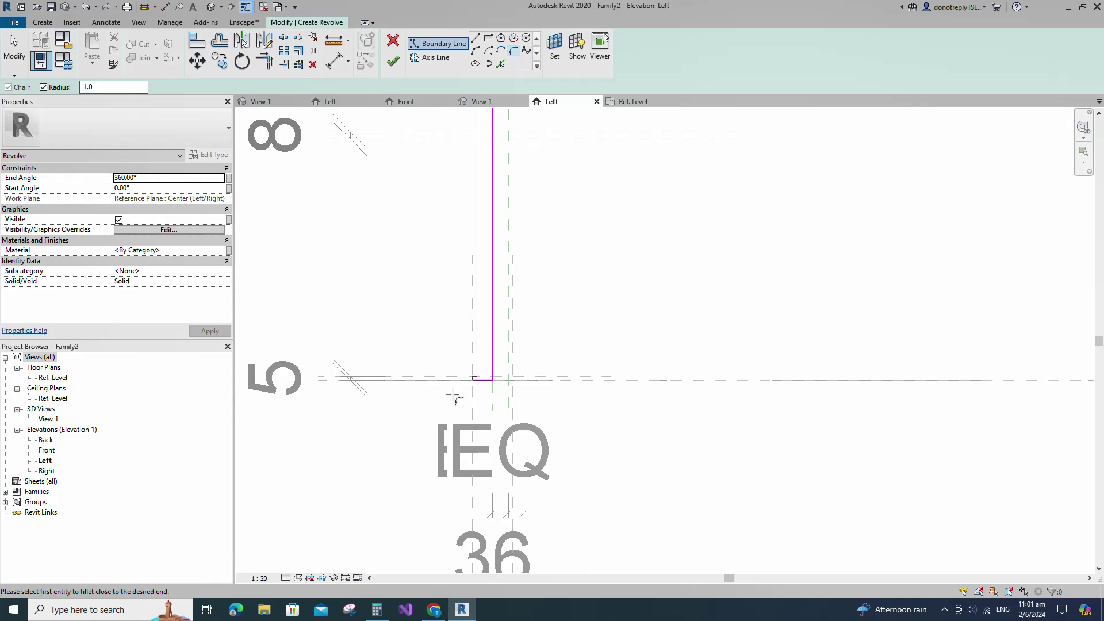
{"action": "scroll", "coordinate": [454, 397], "scroll_direction": "up", "scroll_amount": 4}
{"action": "left_click", "coordinate": [478, 344]}
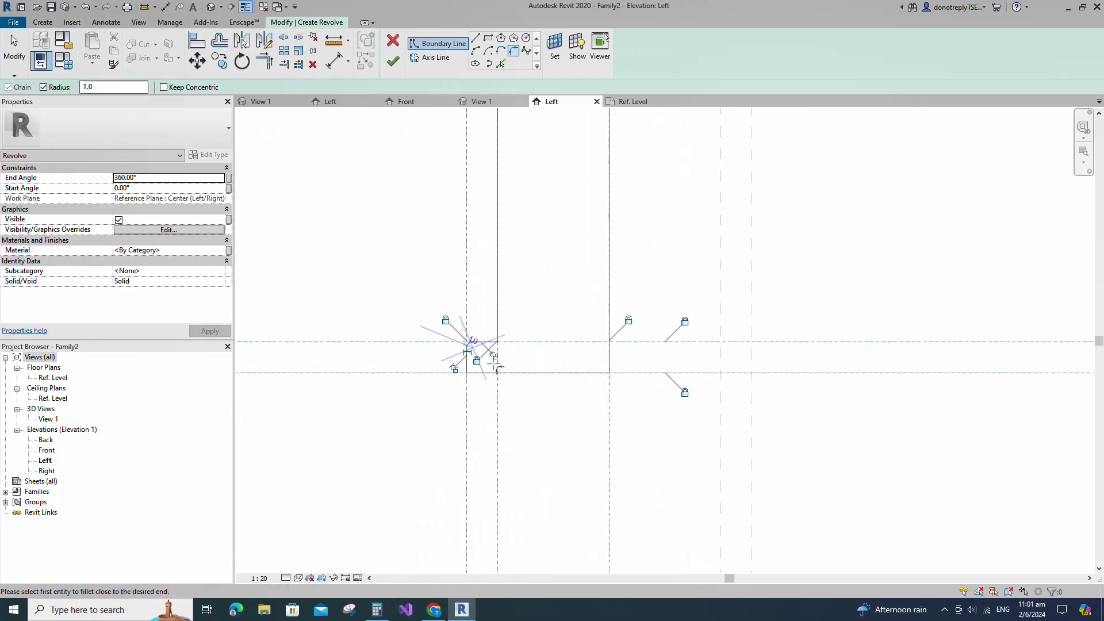
{"action": "scroll", "coordinate": [458, 426], "scroll_direction": "down", "scroll_amount": 4}
{"action": "scroll", "coordinate": [451, 443], "scroll_direction": "down", "scroll_amount": 3}
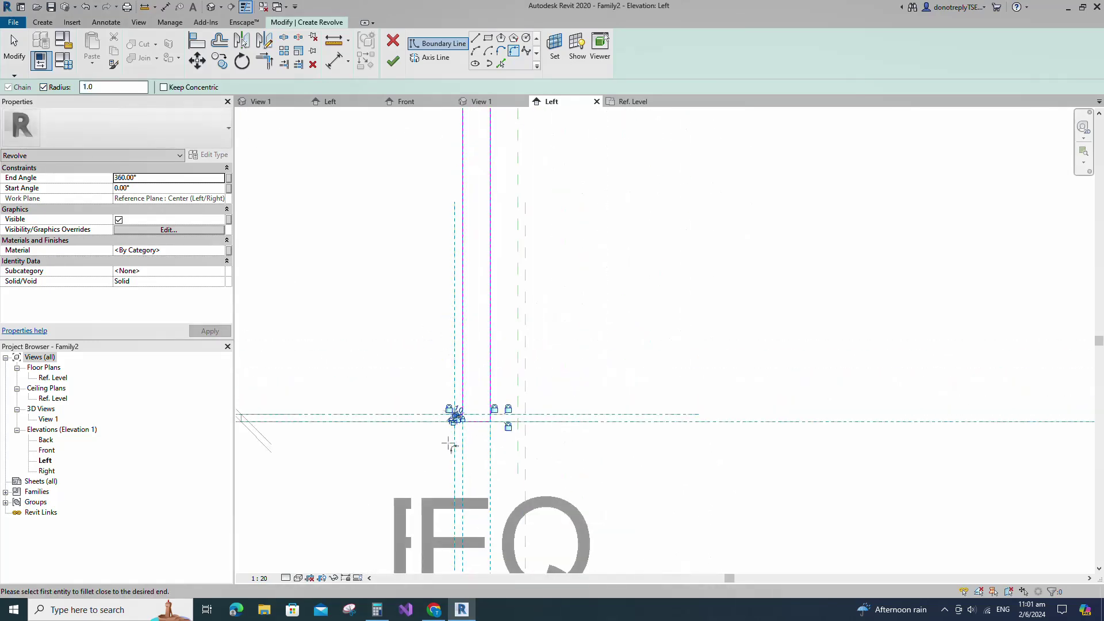
{"action": "scroll", "coordinate": [452, 253], "scroll_direction": "up", "scroll_amount": 5}
{"action": "scroll", "coordinate": [451, 247], "scroll_direction": "down", "scroll_amount": 3}
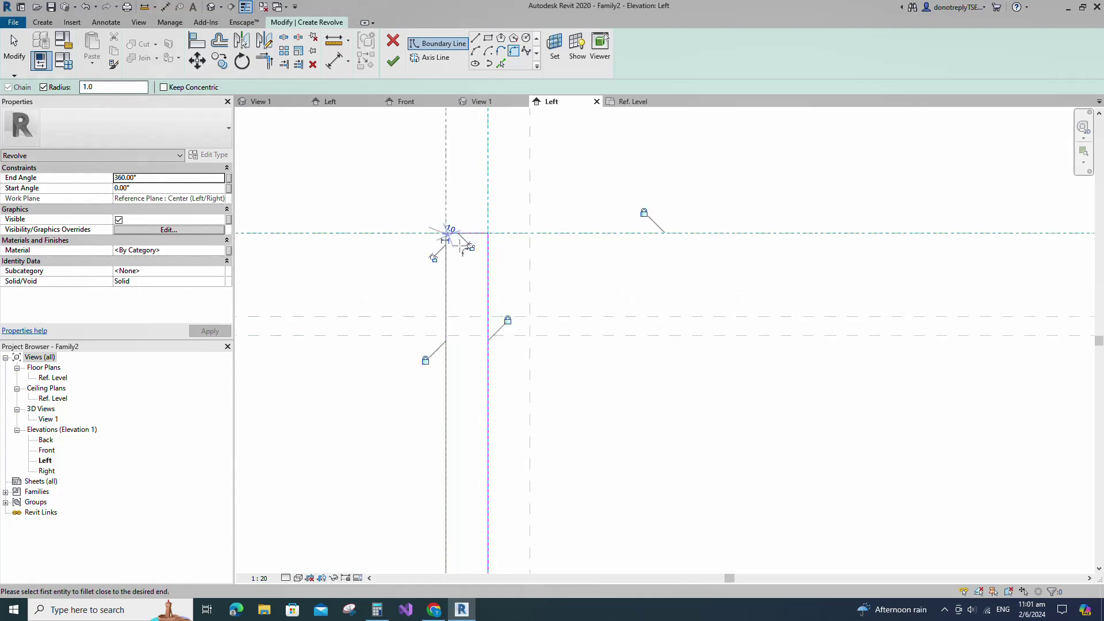
{"action": "scroll", "coordinate": [481, 230], "scroll_direction": "up", "scroll_amount": 3}
{"action": "key", "text": "Escape"}
{"action": "scroll", "coordinate": [491, 273], "scroll_direction": "up", "scroll_amount": 2}
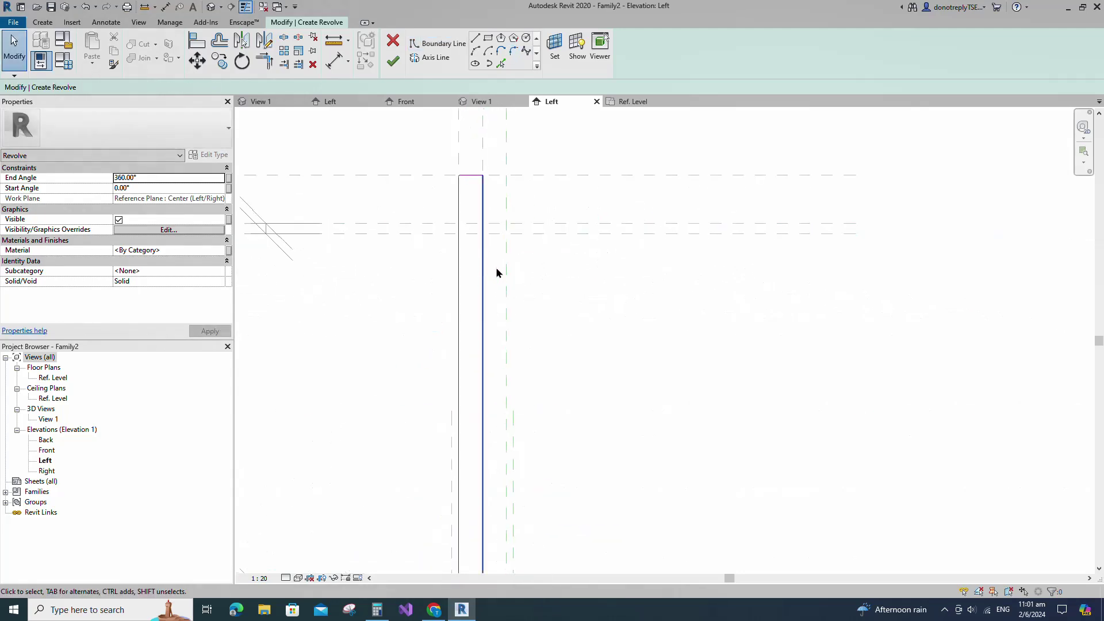
Sketch a notch on the outer edge between the two 8 mm planes: a 3 mm horizontal line and a sloped line back to the edge.
{"action": "left_click", "coordinate": [477, 42]}
{"action": "scroll", "coordinate": [459, 240], "scroll_direction": "up", "scroll_amount": 3}
{"action": "left_click", "coordinate": [461, 195]}
{"action": "type", "text": "3"}
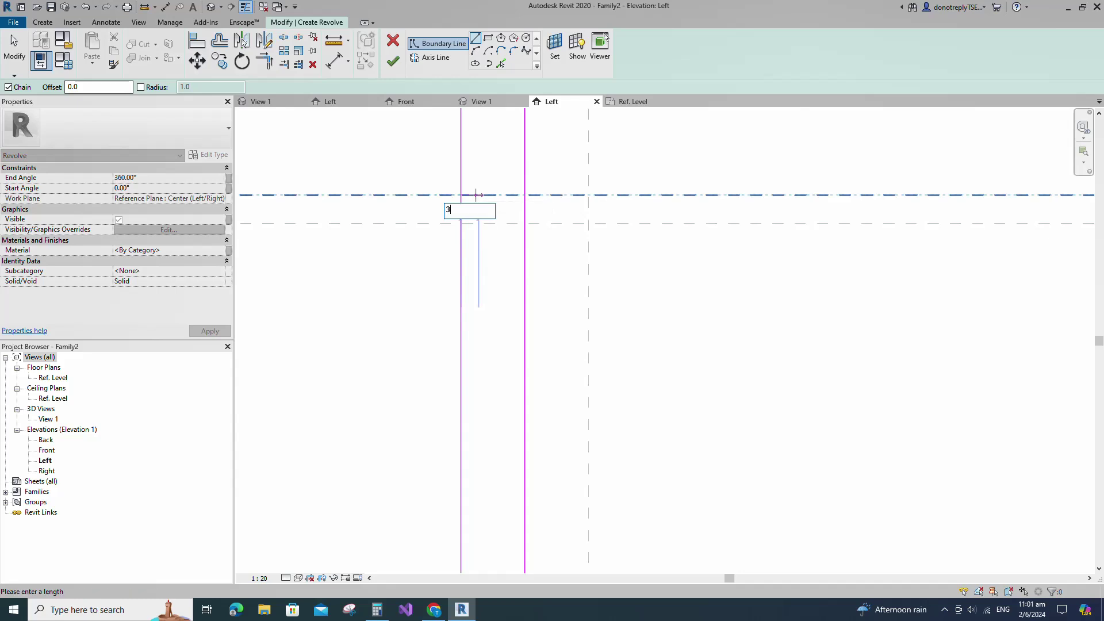
{"action": "key", "text": "Return"}
{"action": "scroll", "coordinate": [464, 221], "scroll_direction": "up", "scroll_amount": 1}
{"action": "left_click", "coordinate": [460, 223]}
{"action": "key", "text": "Escape"}
{"action": "key", "text": "Escape"}
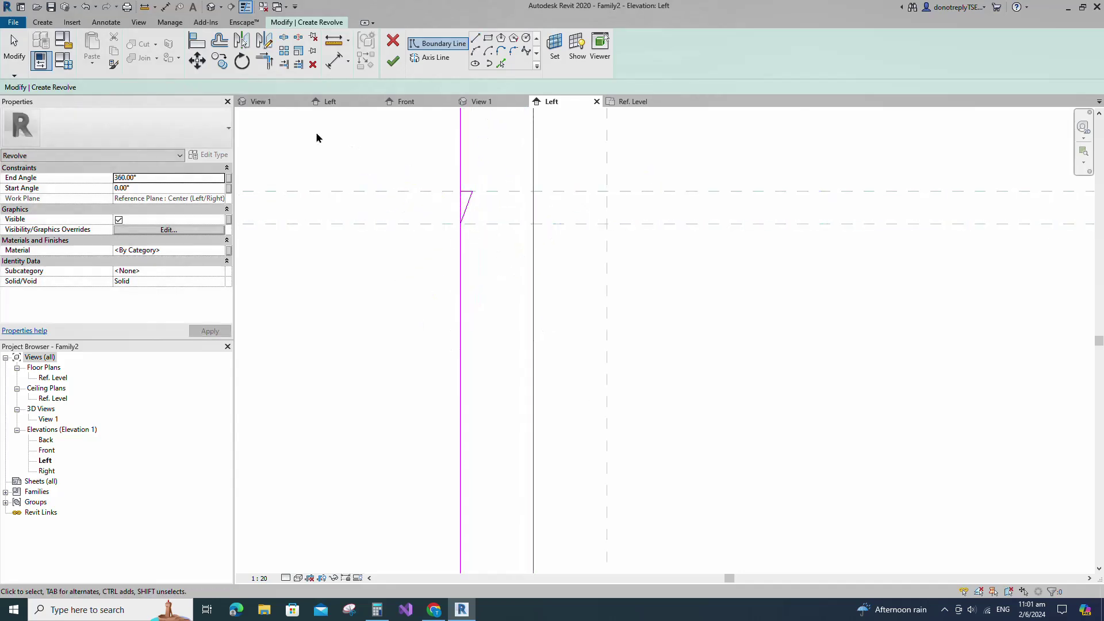
Split the outer vertical boundary line at the notch and trim both parts to the notch lines.
{"action": "left_click", "coordinate": [284, 38]}
{"action": "left_click", "coordinate": [461, 201]}
{"action": "left_click", "coordinate": [884, 583]}
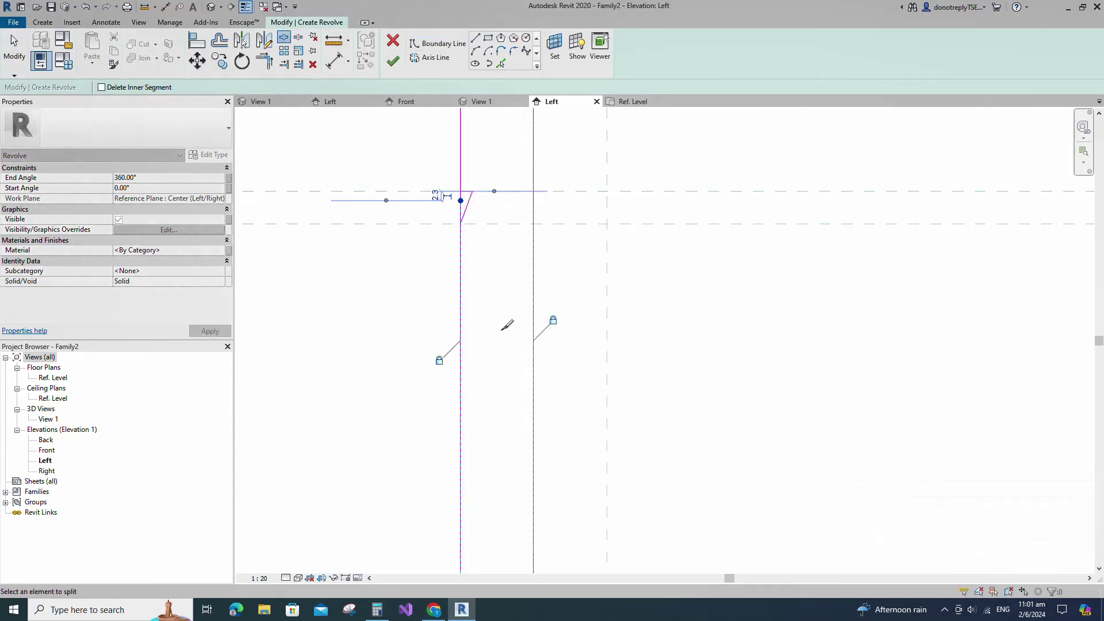
{"action": "scroll", "coordinate": [464, 227], "scroll_direction": "up", "scroll_amount": 1}
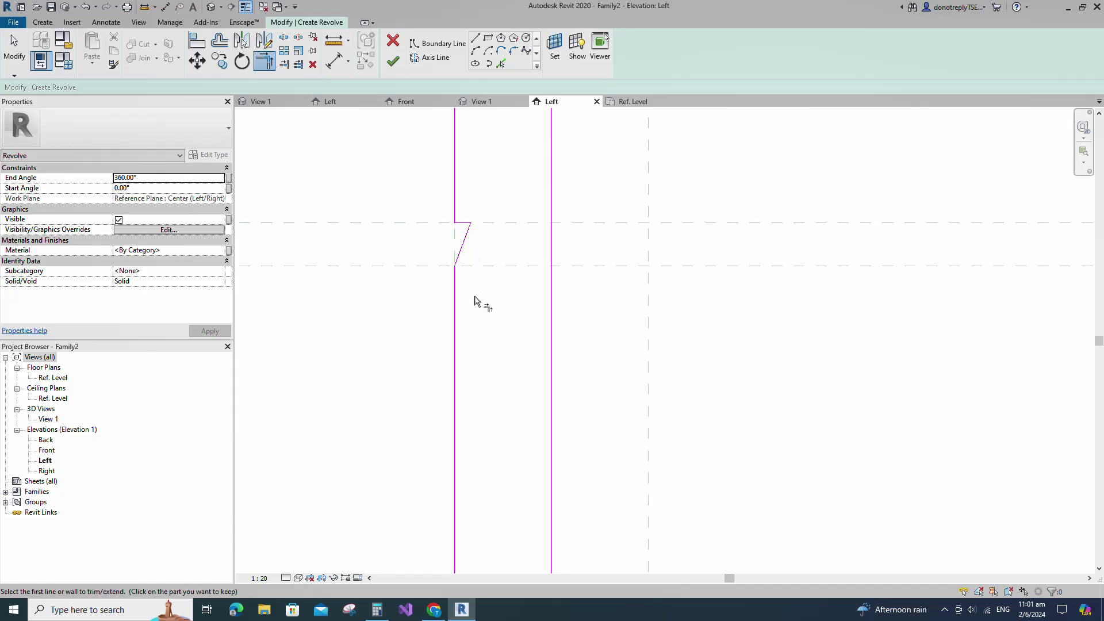
{"action": "scroll", "coordinate": [482, 312], "scroll_direction": "down", "scroll_amount": 2}
{"action": "key", "text": "Escape"}
Align the split outer edge to its vertical reference plane and the notch's horizontal line to the upper 8 mm plane, locking the alignment.
{"action": "left_click", "coordinate": [197, 41]}
{"action": "left_click", "coordinate": [468, 153]}
{"action": "left_click", "coordinate": [468, 340]}
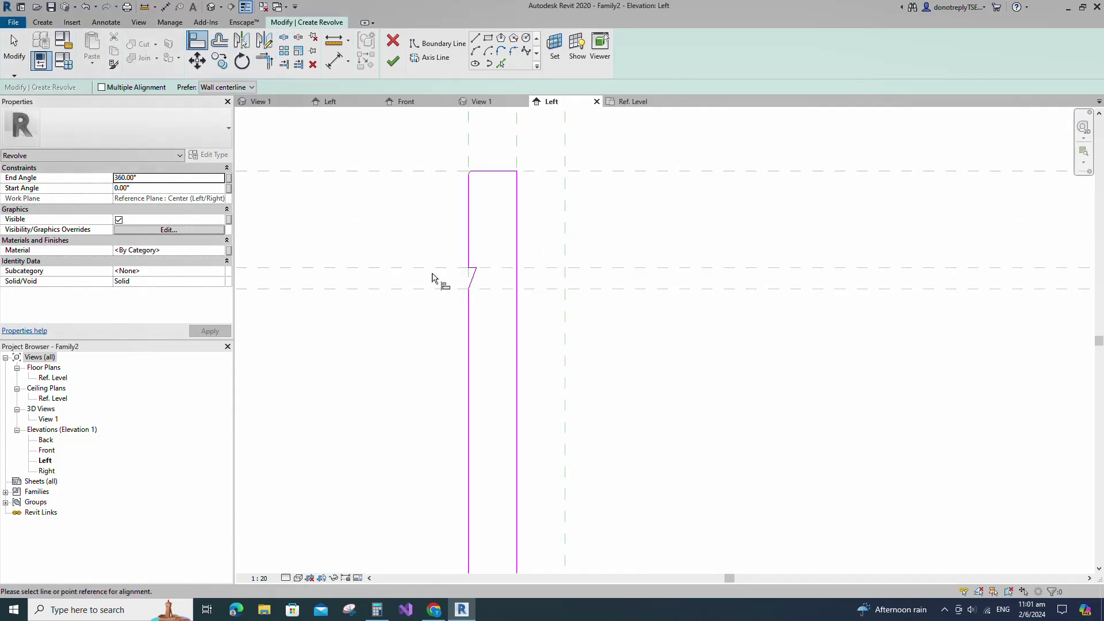
{"action": "scroll", "coordinate": [471, 272], "scroll_direction": "up", "scroll_amount": 3}
{"action": "left_click", "coordinate": [644, 280]}
{"action": "scroll", "coordinate": [521, 299], "scroll_direction": "down", "scroll_amount": 8}
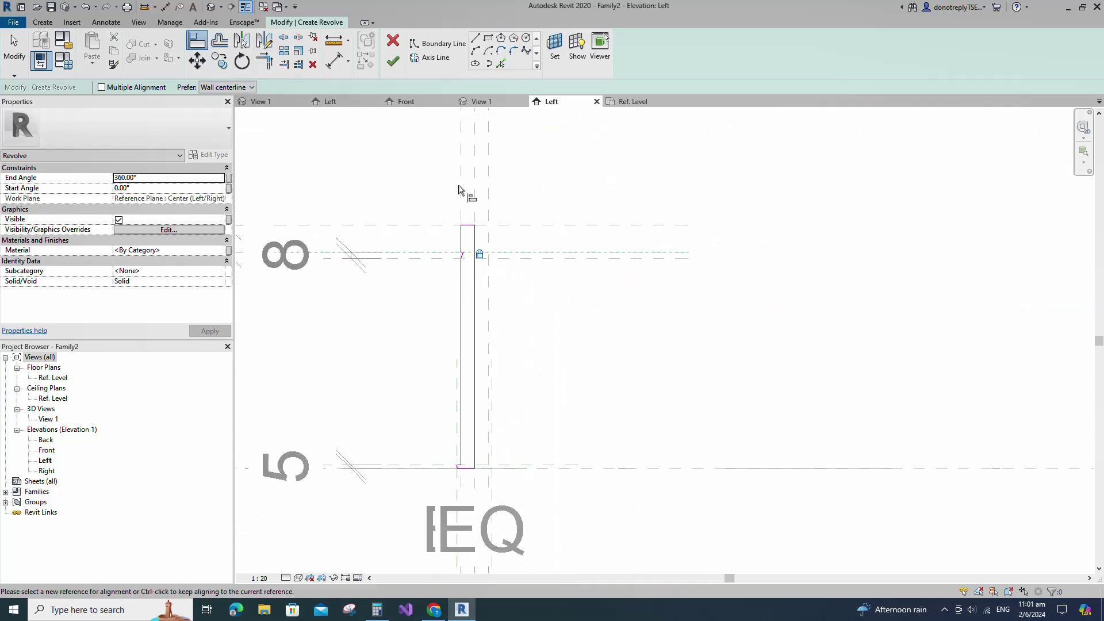
{"action": "key", "text": "Escape"}
Pick the Center (Front/Back) reference plane as the axis line and finish the revolve.
{"action": "left_click", "coordinate": [487, 39]}
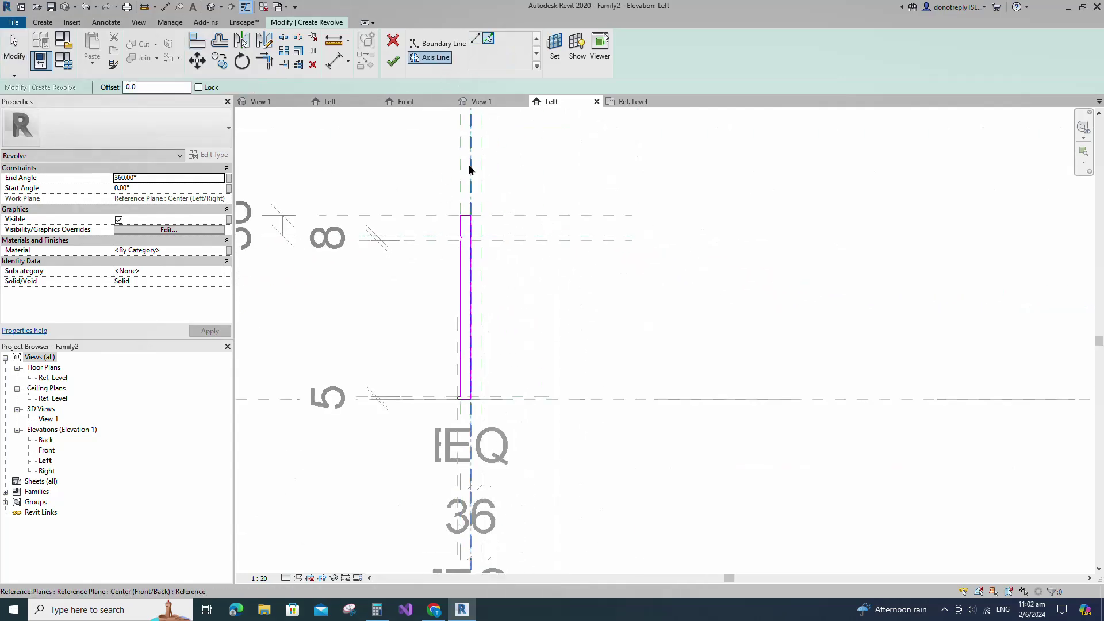
{"action": "left_click", "coordinate": [471, 168]}
{"action": "left_click", "coordinate": [393, 64]}
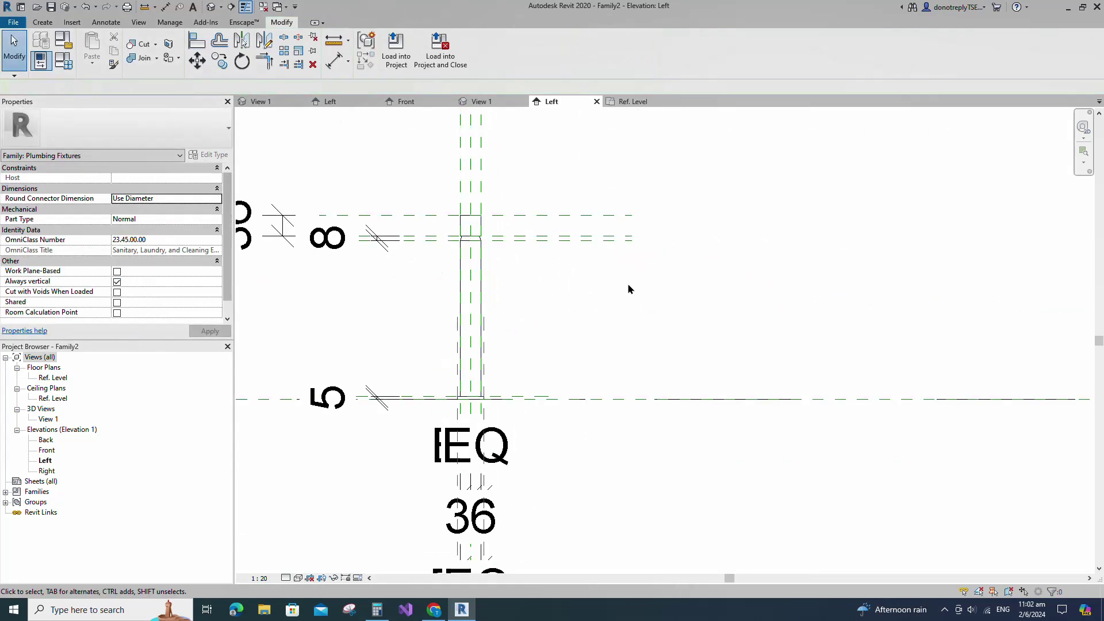
Raise the elevation view's detail level and set its visual style to shaded.
{"action": "left_click", "coordinate": [286, 578]}
{"action": "left_click", "coordinate": [298, 578]}
{"action": "left_click", "coordinate": [323, 530]}
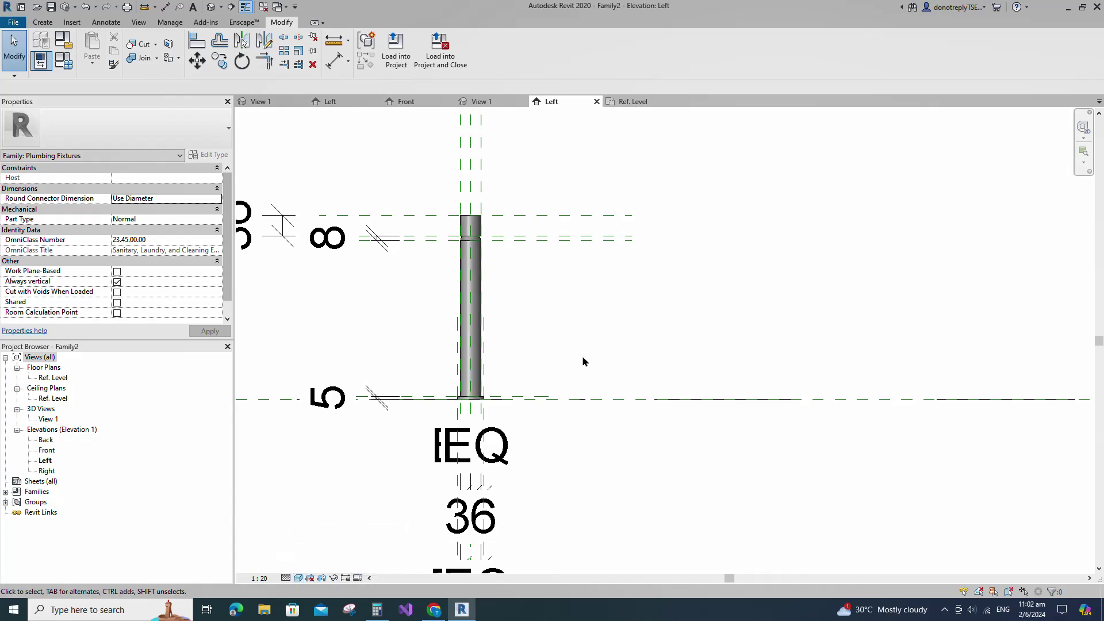
{"action": "scroll", "coordinate": [583, 361], "scroll_direction": "down", "scroll_amount": 1}
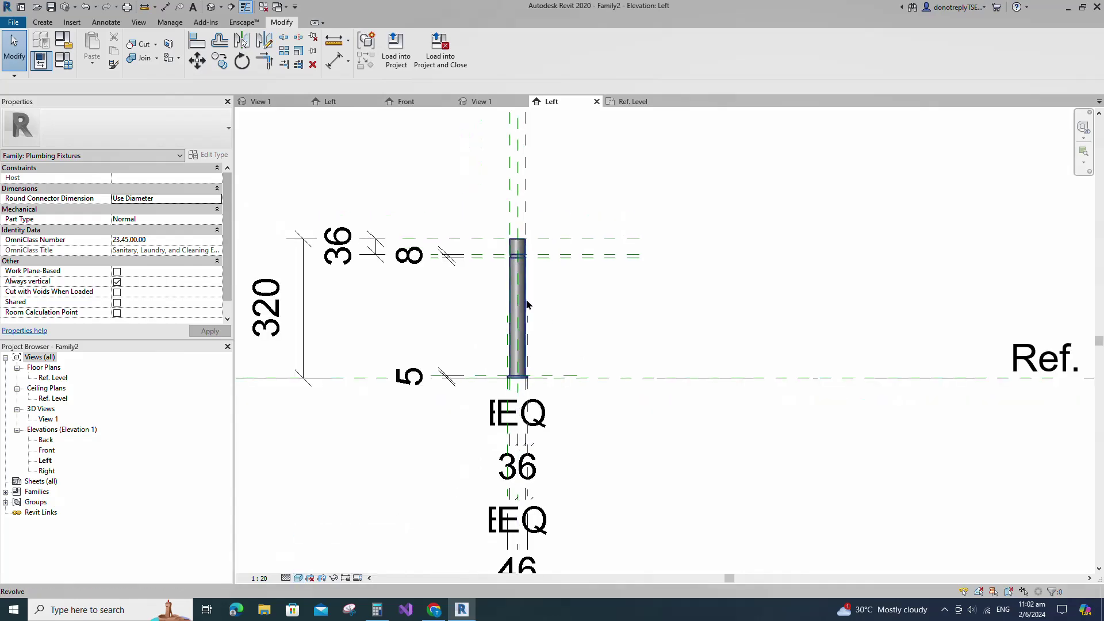
Create a material family parameter named Body and associate it with the revolved body's material.
{"action": "left_click", "coordinate": [526, 302]}
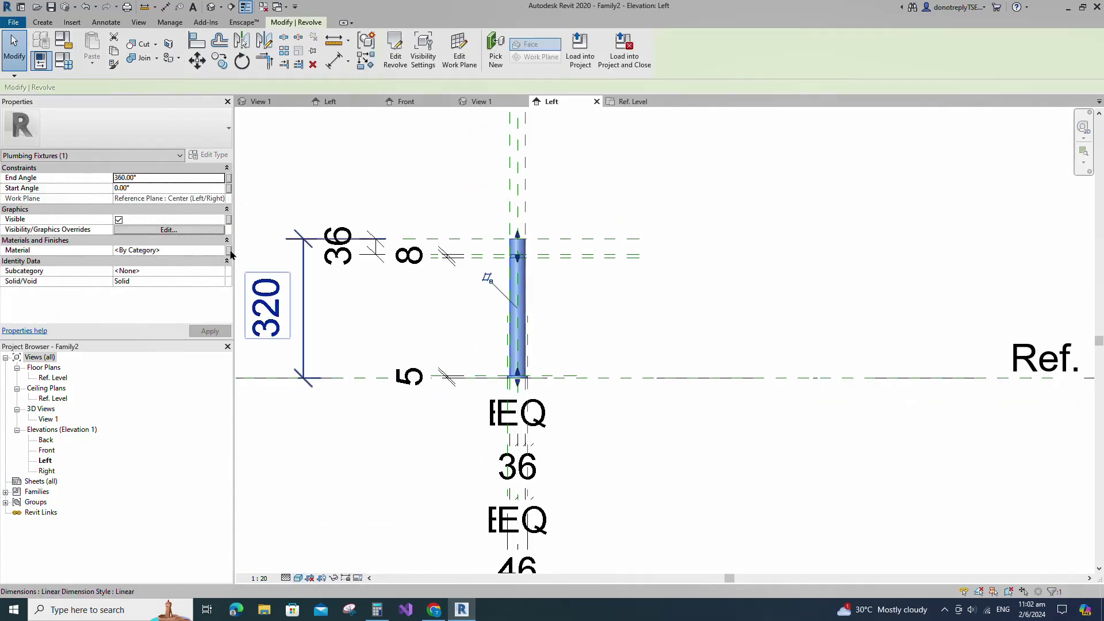
{"action": "left_click", "coordinate": [229, 251]}
{"action": "left_click", "coordinate": [469, 374]}
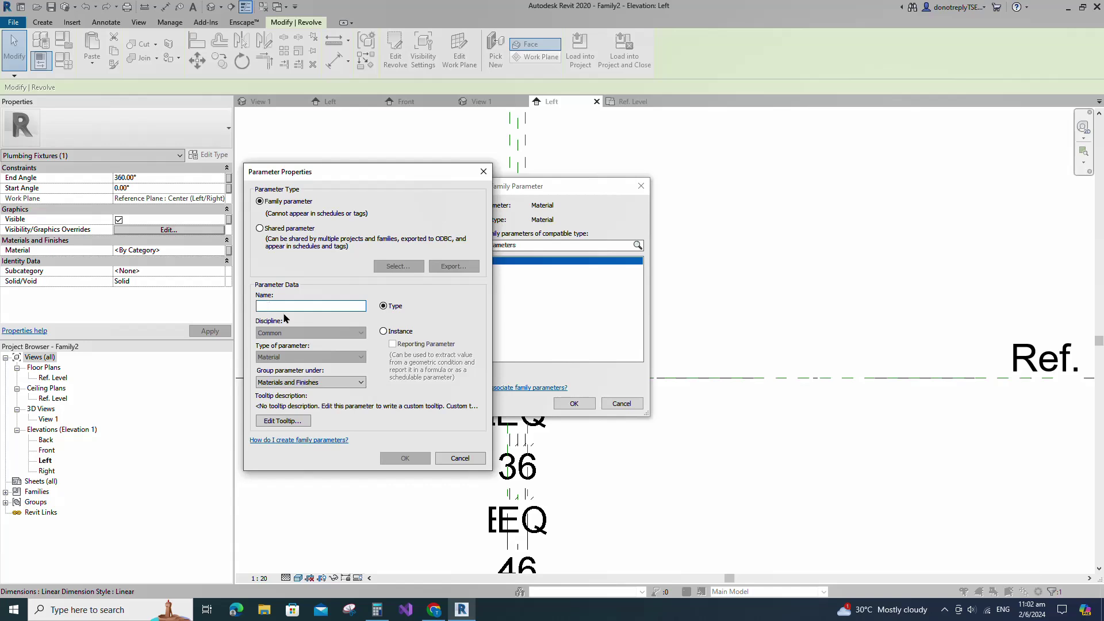
{"action": "left_click", "coordinate": [405, 458]}
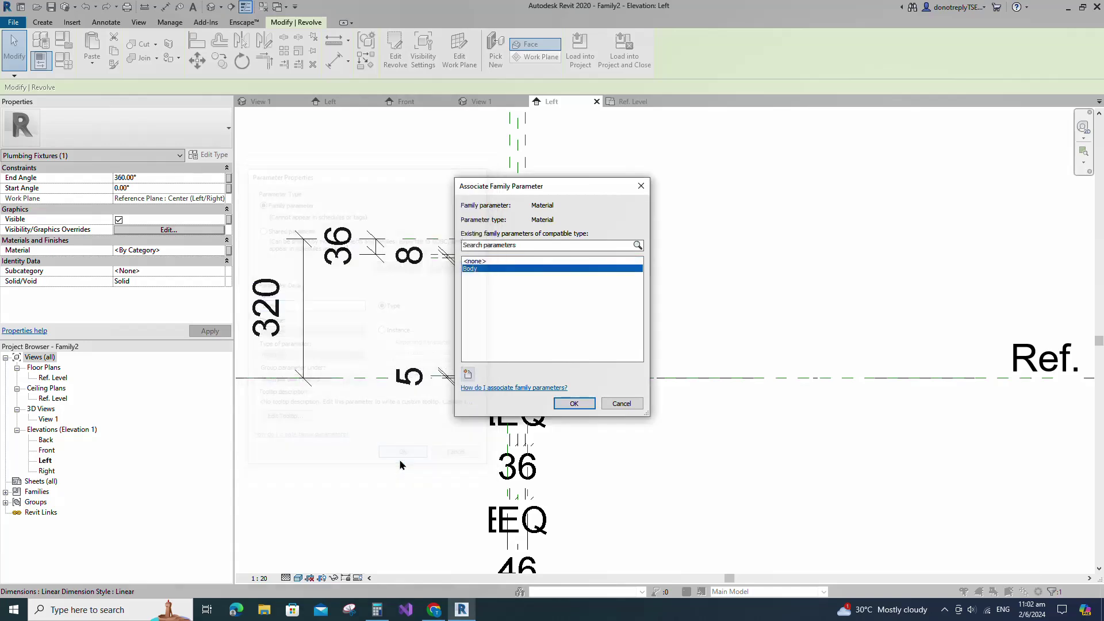
{"action": "left_click", "coordinate": [574, 403]}
{"action": "left_click", "coordinate": [683, 479]}
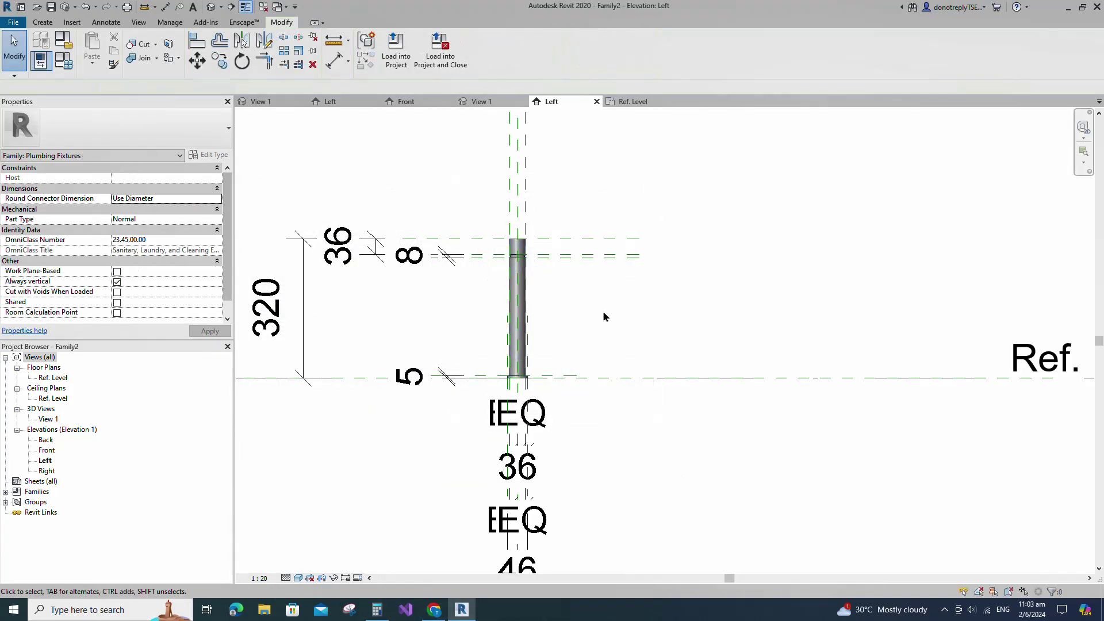
Draw a vertical reference plane offset 63 mm from the body's left-hand vertical plane, to the body's right.
{"action": "left_click", "coordinate": [511, 207]}
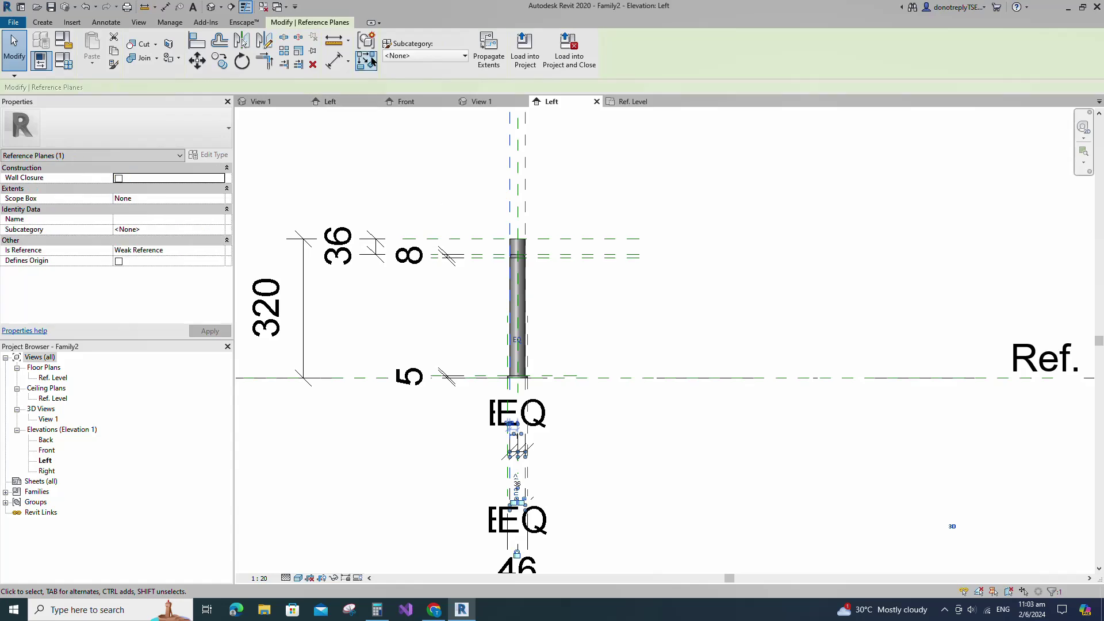
{"action": "type", "text": "rp63"}
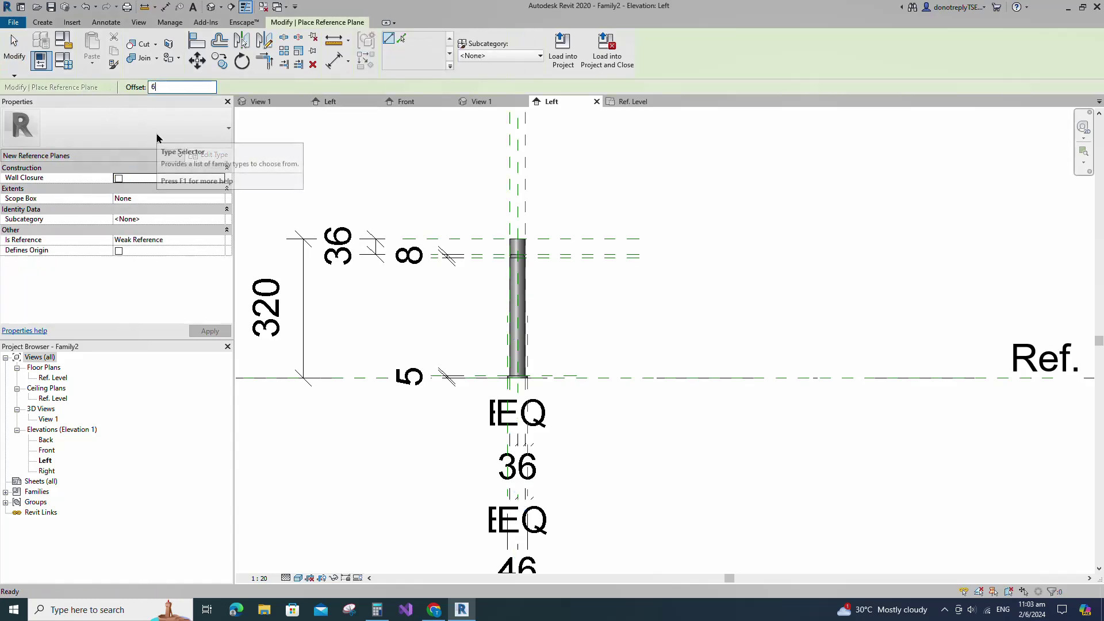
{"action": "left_click", "coordinate": [509, 169]}
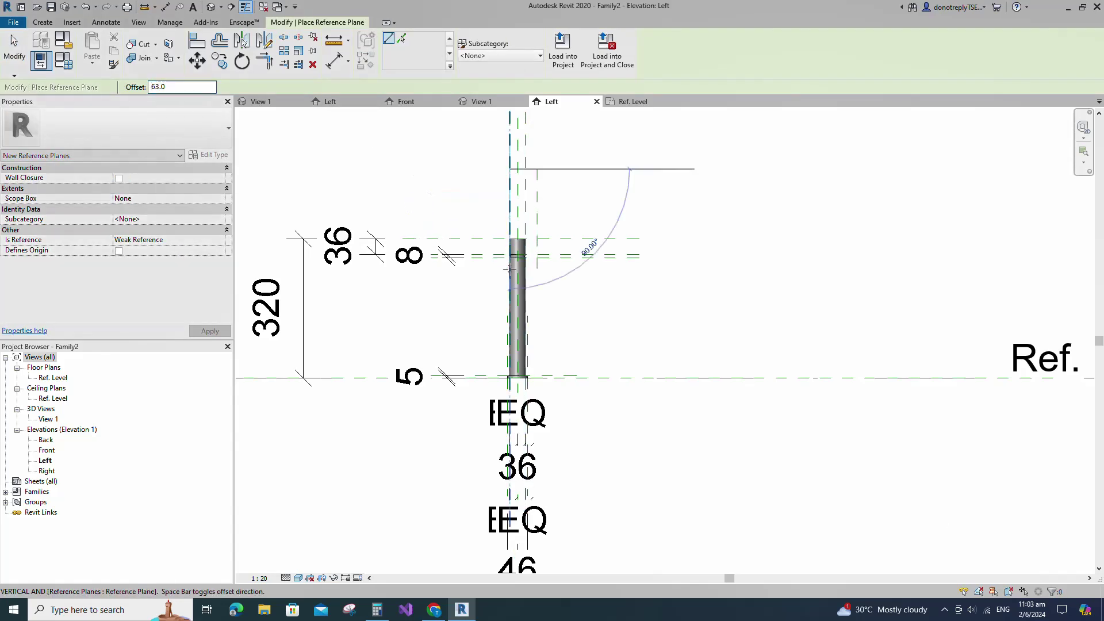
{"action": "scroll", "coordinate": [509, 271], "scroll_direction": "up", "scroll_amount": 3}
{"action": "left_click", "coordinate": [512, 337]}
{"action": "scroll", "coordinate": [512, 336], "scroll_direction": "down", "scroll_amount": 1}
Dimension the distance from the body's left-hand vertical plane to the new vertical plane, placing the dimension above the body.
{"action": "key", "text": "d"}
{"action": "key", "text": "i"}
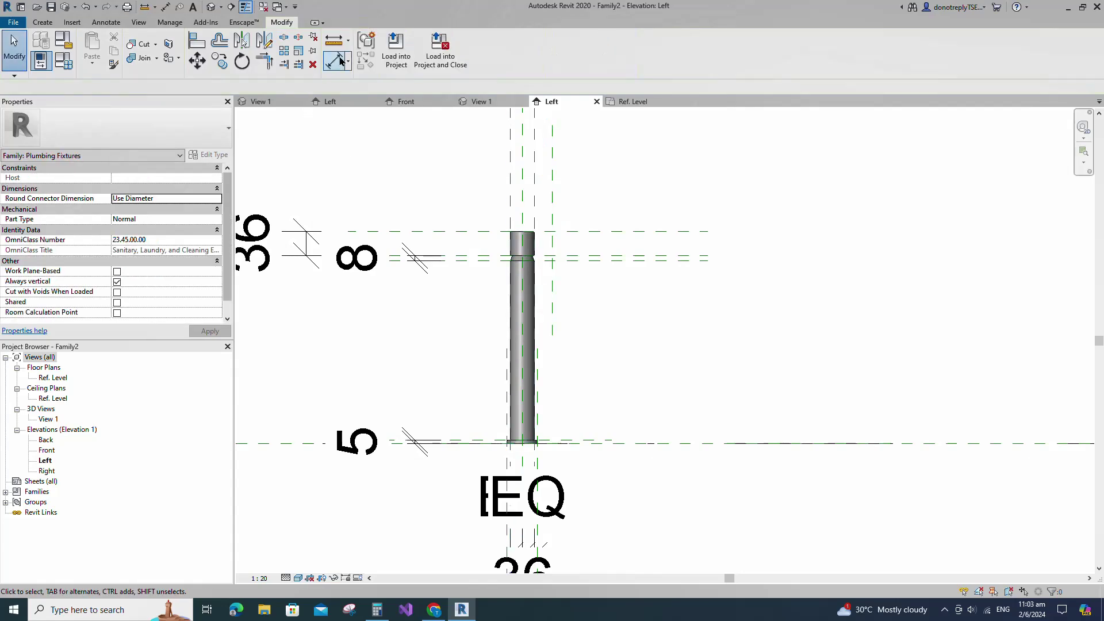
{"action": "middle_click_drag", "start_coordinate": [565, 161], "coordinate": [558, 214]}
{"action": "left_click", "coordinate": [574, 218]}
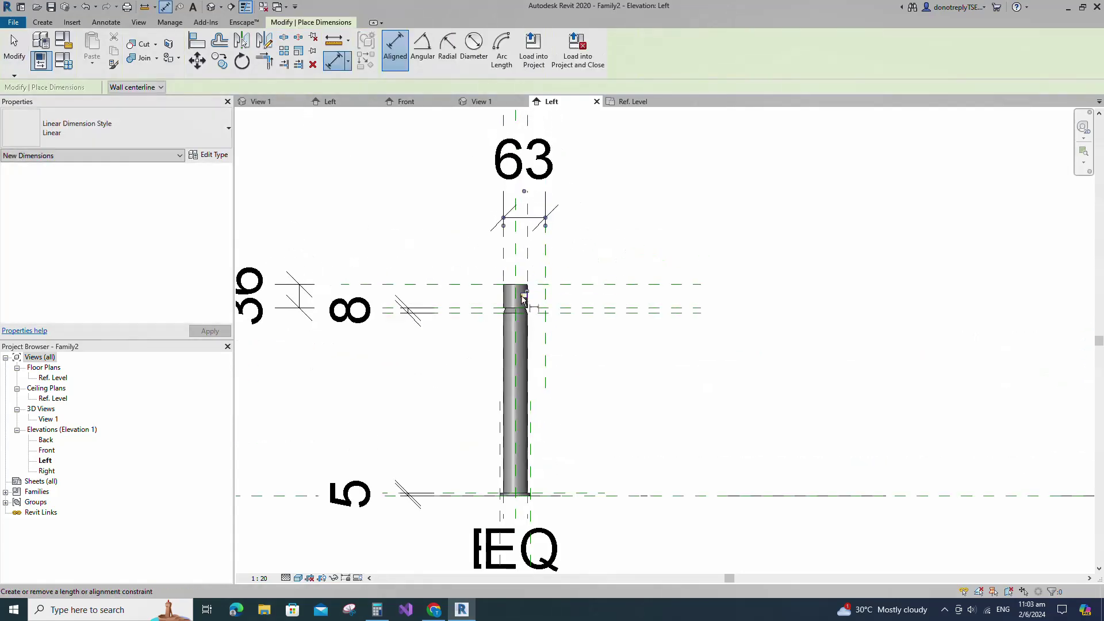
{"action": "key", "text": "Escape"}
{"action": "key", "text": "Escape"}
{"action": "scroll", "coordinate": [775, 303], "scroll_direction": "down", "scroll_amount": 1}
Add a horizontal reference plane 10 mm below the body's top plane.
{"action": "left_click", "coordinate": [556, 289]}
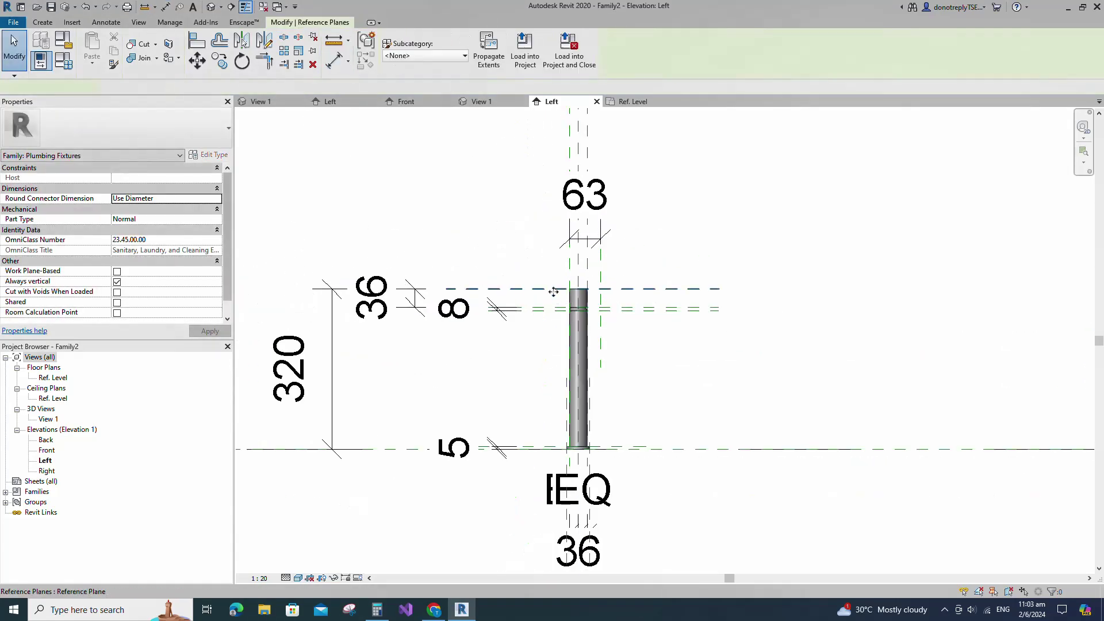
{"action": "key", "text": "r"}
{"action": "key", "text": "p"}
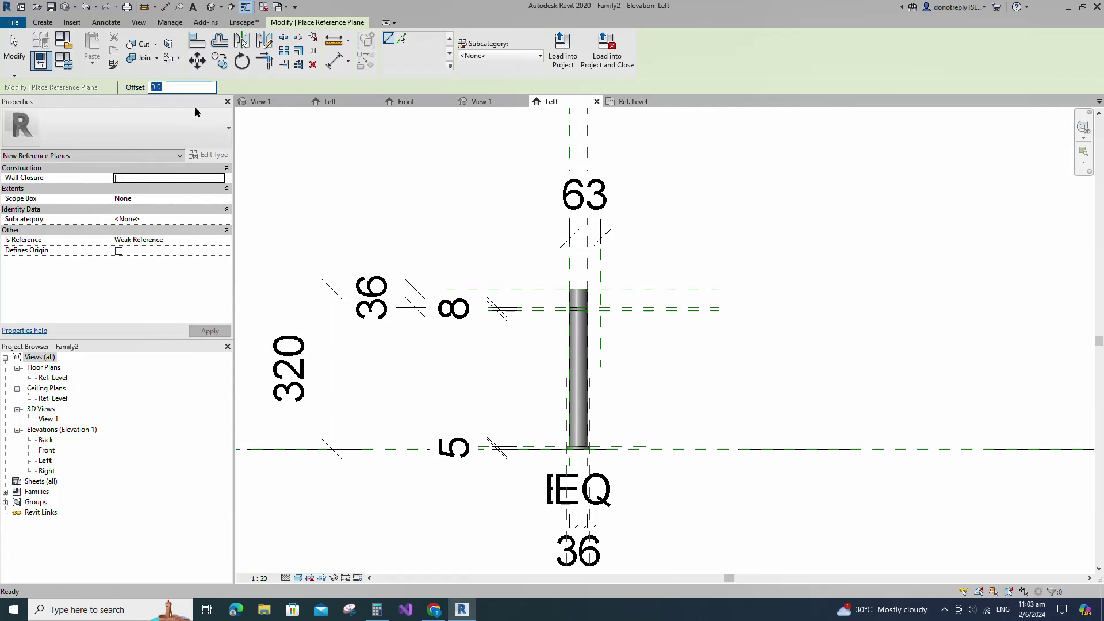
{"action": "left_click", "coordinate": [402, 40]}
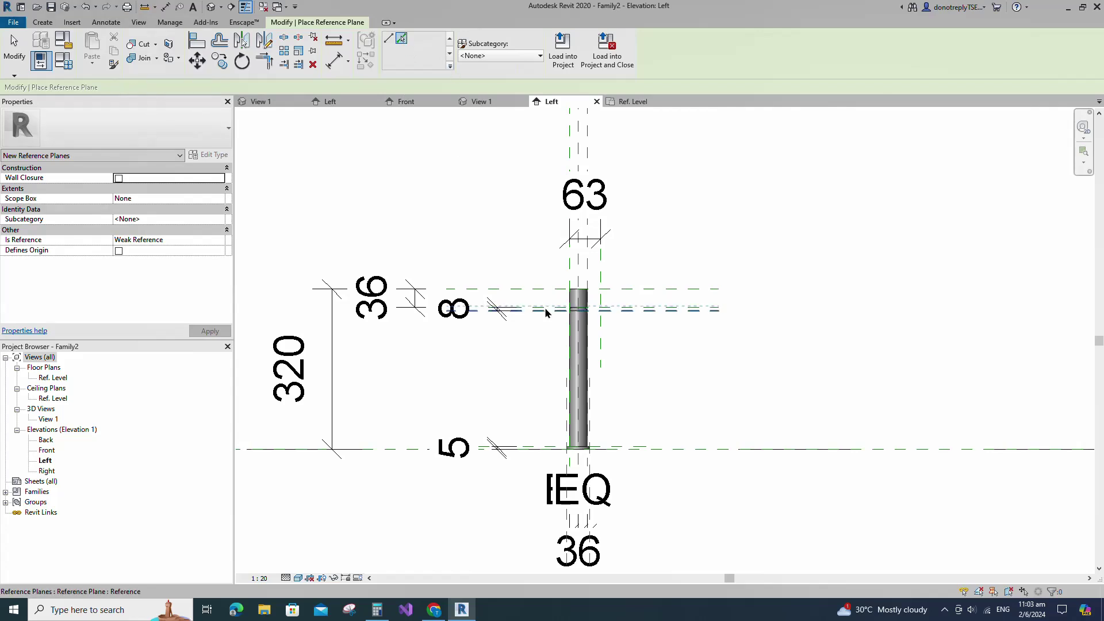
{"action": "scroll", "coordinate": [543, 308], "scroll_direction": "up", "scroll_amount": 2}
Dimension the distance between the body's top plane and the new plane below it, placing the dimension to the body's right.
{"action": "left_click", "coordinate": [341, 62]}
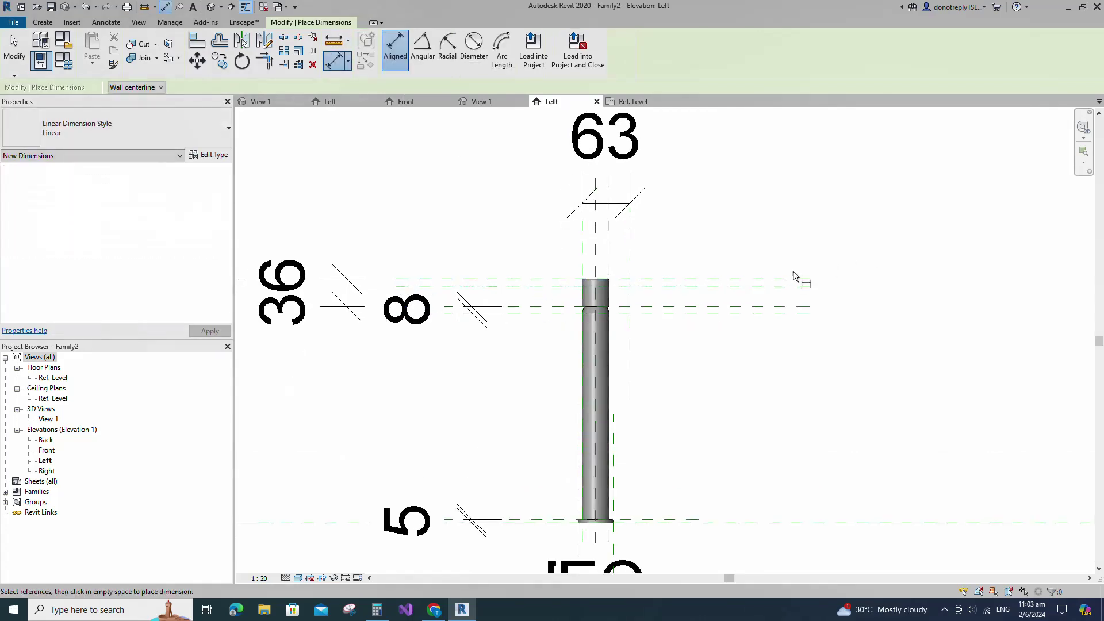
{"action": "left_click", "coordinate": [793, 280]}
{"action": "left_click", "coordinate": [788, 287]}
{"action": "scroll", "coordinate": [783, 284], "scroll_direction": "down", "scroll_amount": 1}
{"action": "scroll", "coordinate": [555, 234], "scroll_direction": "down", "scroll_amount": 2}
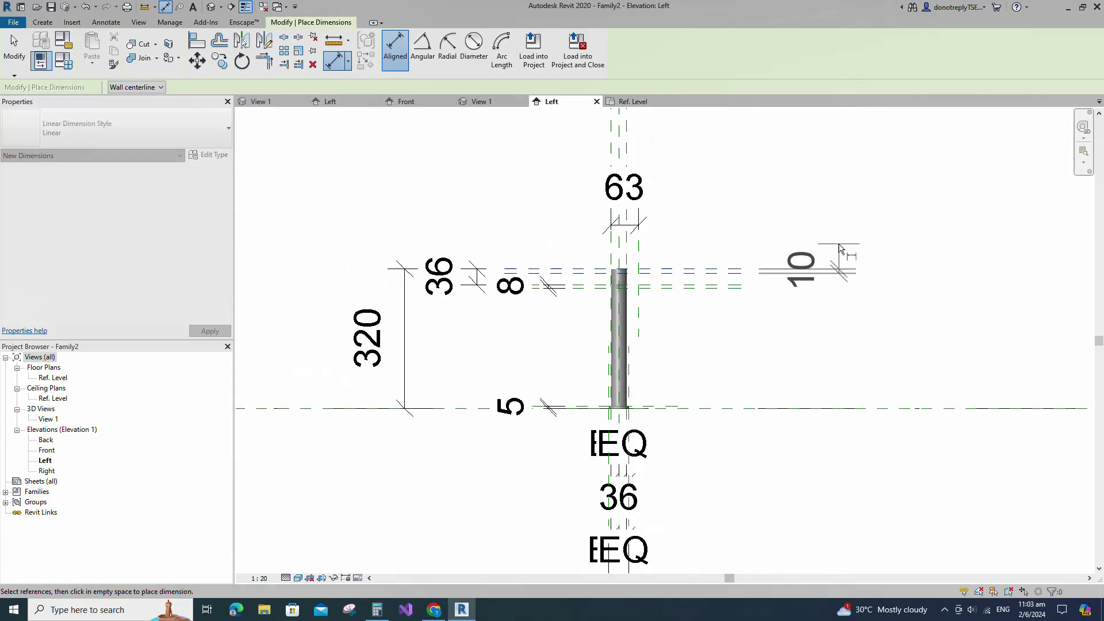
{"action": "scroll", "coordinate": [820, 246], "scroll_direction": "up", "scroll_amount": 1}
{"action": "left_click", "coordinate": [792, 248]}
{"action": "left_click", "coordinate": [850, 278]}
{"action": "key", "text": "Escape"}
Start a revolve and sketch a thin rectangle about 45 mm long from the body's centre plane to the 63 mm plane, resting on the new horizontal plane.
{"action": "scroll", "coordinate": [642, 286], "scroll_direction": "up", "scroll_amount": 3}
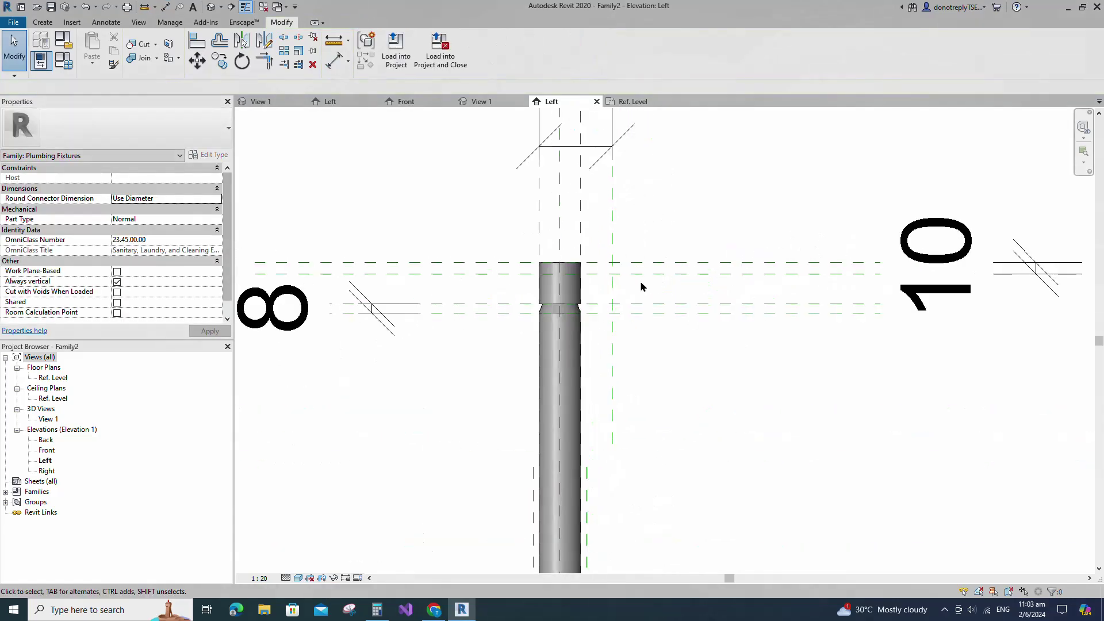
{"action": "left_click", "coordinate": [51, 23]}
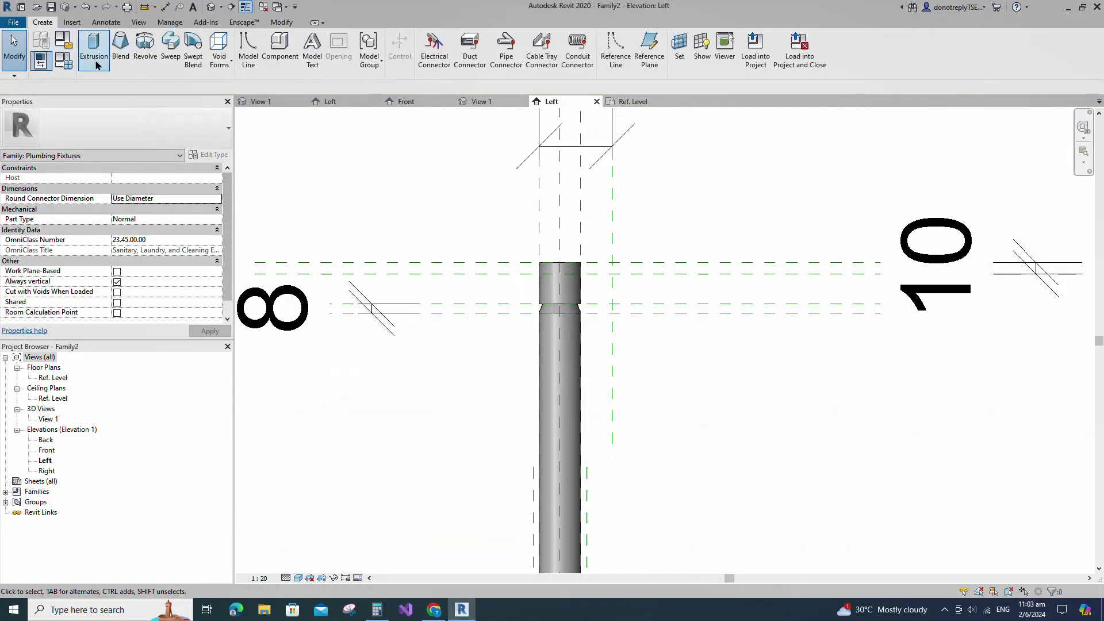
{"action": "left_click", "coordinate": [145, 49]}
{"action": "left_click", "coordinate": [489, 38]}
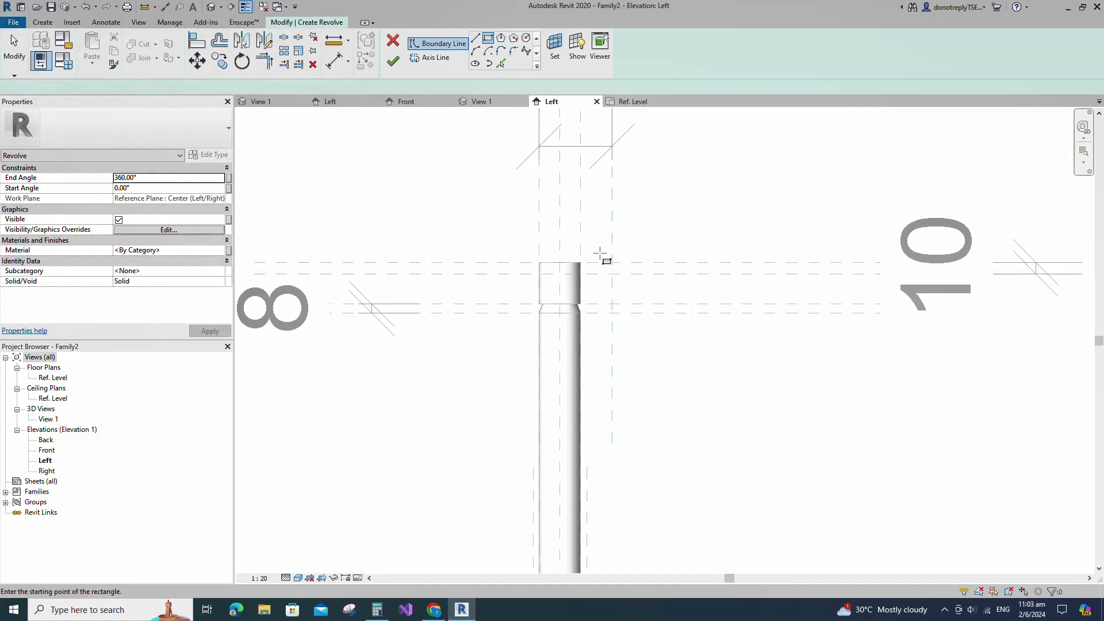
{"action": "scroll", "coordinate": [601, 277], "scroll_direction": "up", "scroll_amount": 2}
{"action": "left_click", "coordinate": [519, 270]}
{"action": "scroll", "coordinate": [626, 260], "scroll_direction": "up", "scroll_amount": 2}
{"action": "scroll", "coordinate": [622, 257], "scroll_direction": "down", "scroll_amount": 1}
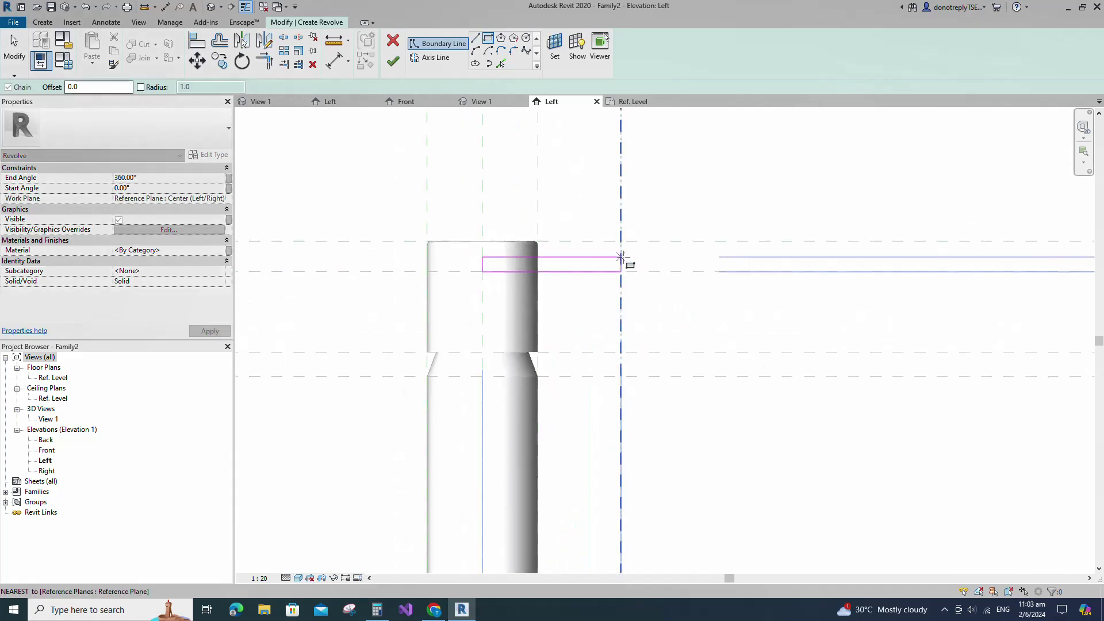
{"action": "scroll", "coordinate": [621, 257], "scroll_direction": "down", "scroll_amount": 2}
{"action": "left_click", "coordinate": [621, 257]}
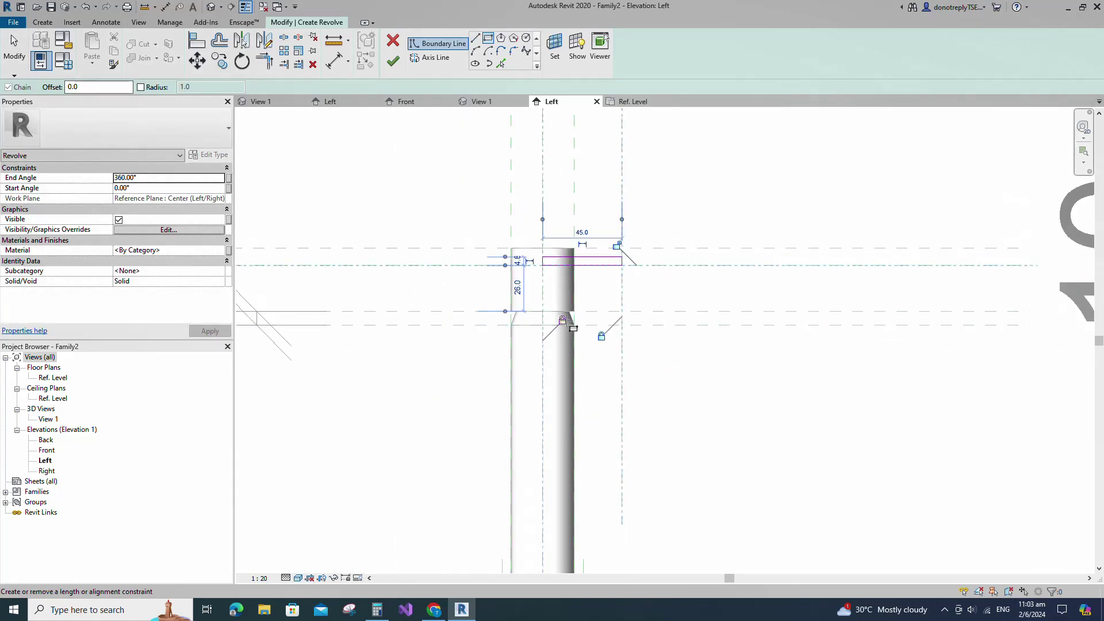
Dimension the rectangle's height in the revolve sketch and set it to 5 mm.
{"action": "key", "text": "d"}
{"action": "key", "text": "i"}
{"action": "scroll", "coordinate": [617, 261], "scroll_direction": "down", "scroll_amount": 1}
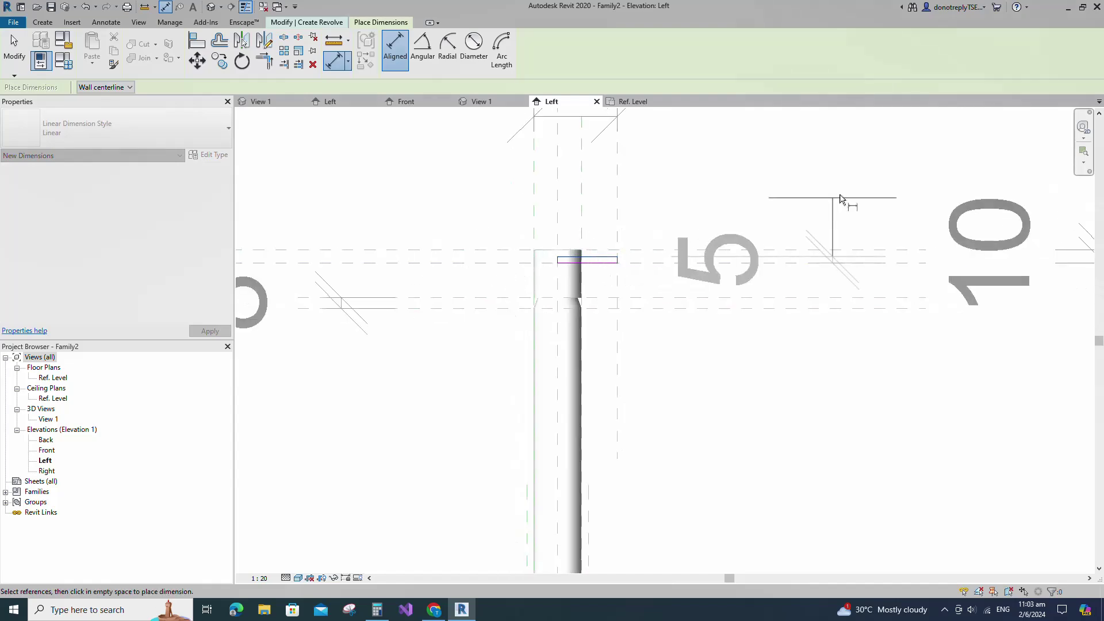
{"action": "left_click", "coordinate": [844, 199]}
{"action": "key", "text": "Escape"}
{"action": "left_click", "coordinate": [600, 257]}
{"action": "type", "text": "5"}
{"action": "left_click", "coordinate": [832, 372]}
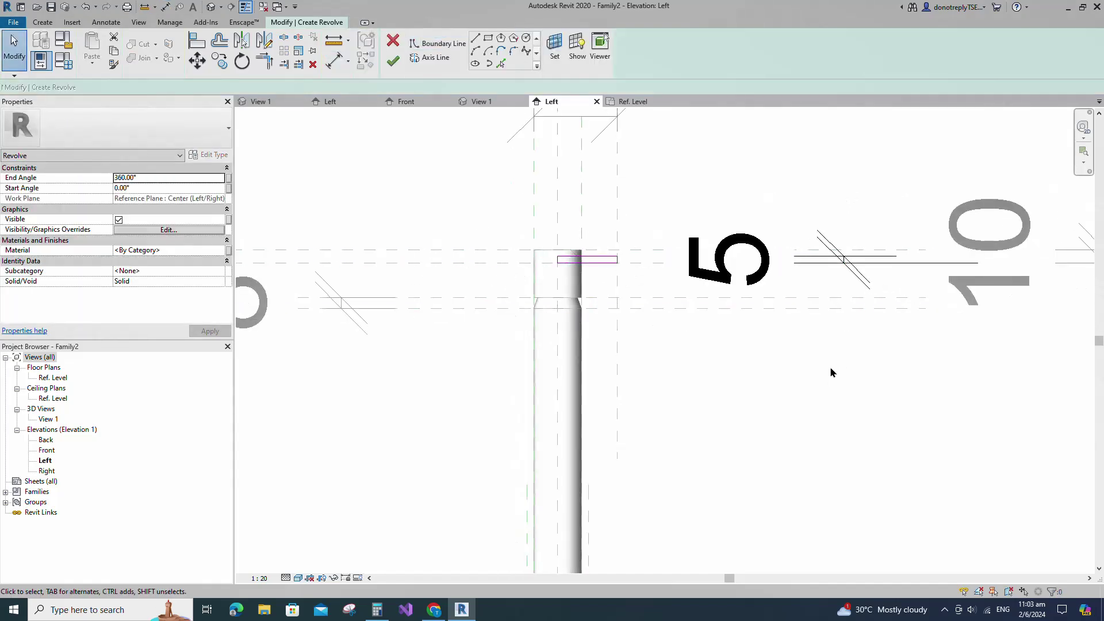
{"action": "left_click", "coordinate": [728, 260]}
Set the revolve's axis along the rectangle's bottom edge on the horizontal plane 10 mm below the body's top.
{"action": "scroll", "coordinate": [619, 305], "scroll_direction": "down", "scroll_amount": 4}
{"action": "scroll", "coordinate": [733, 305], "scroll_direction": "down", "scroll_amount": 2}
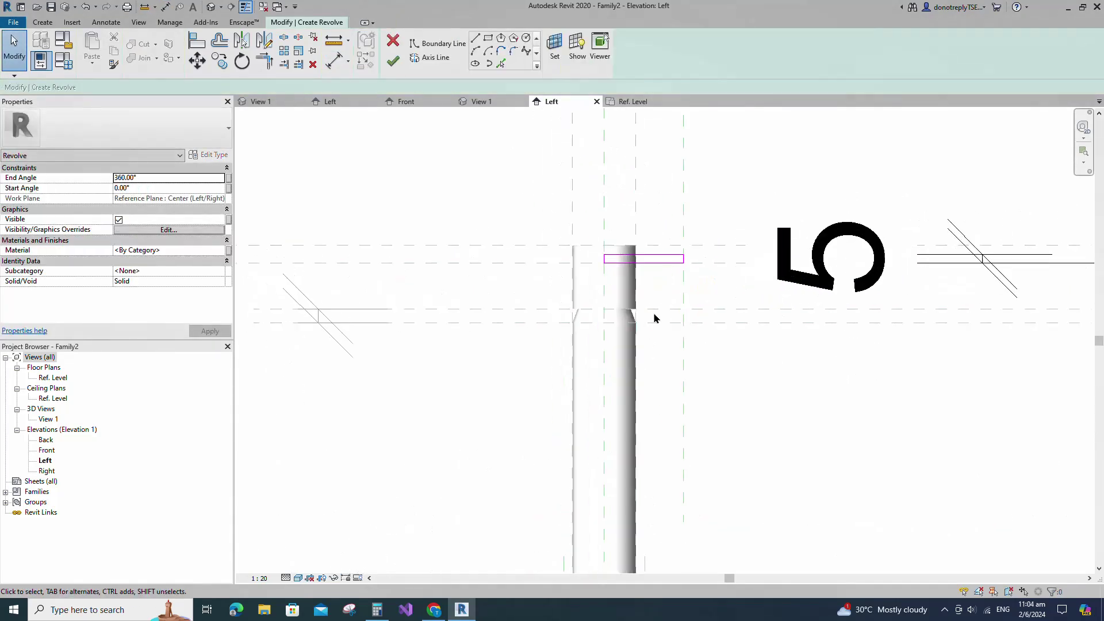
{"action": "left_click", "coordinate": [437, 43]}
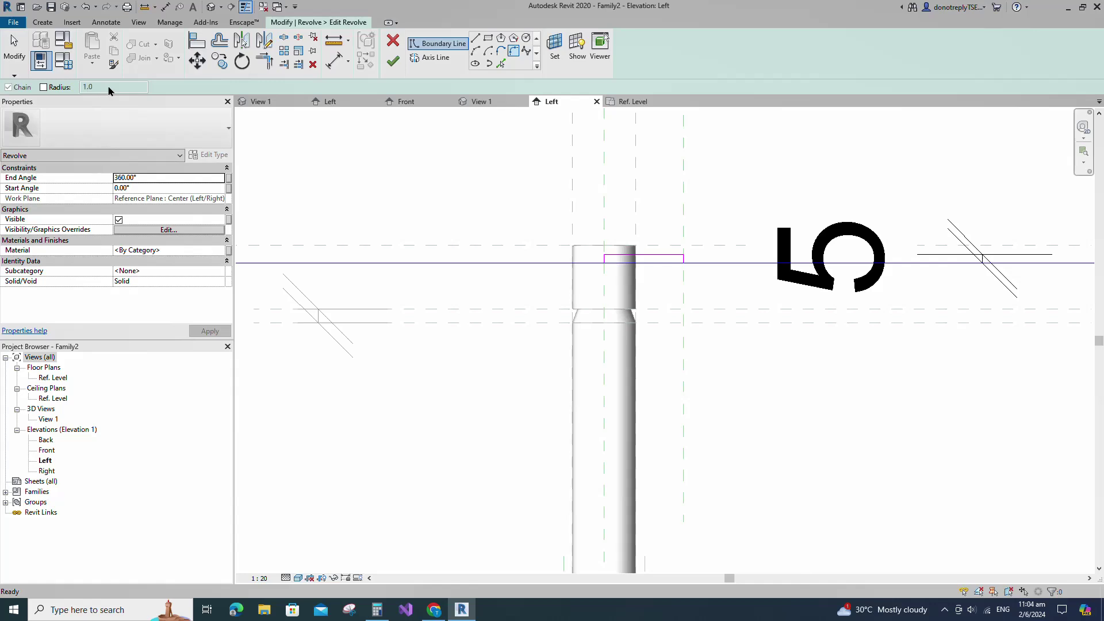
Round the rectangle's outer upper corner with a fillet of radius 1.0 and finish the revolve.
{"action": "left_click", "coordinate": [44, 87]}
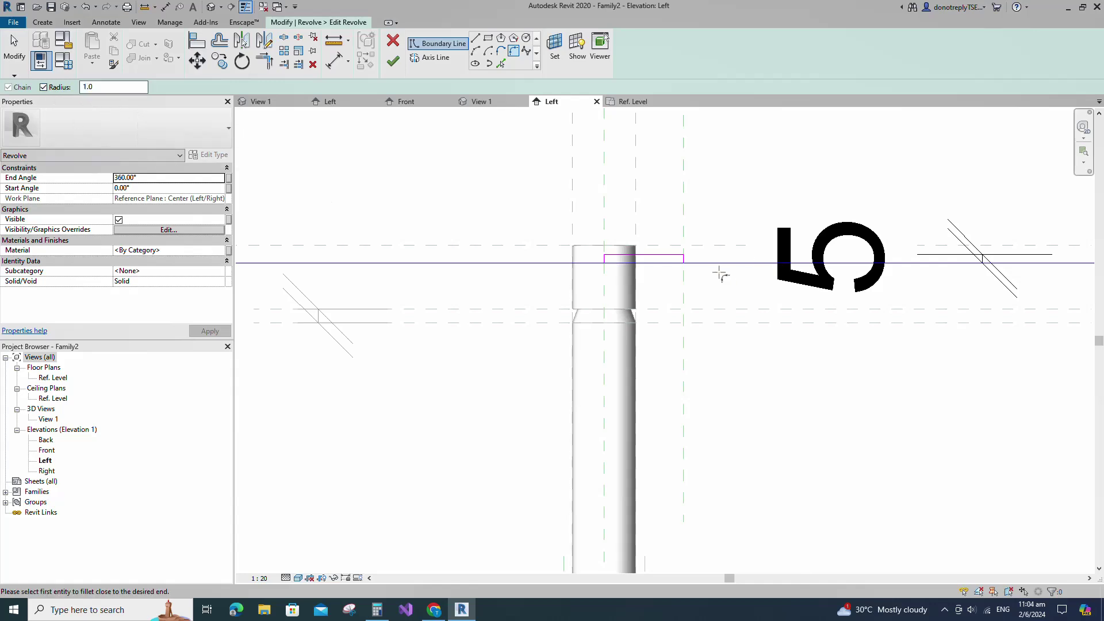
{"action": "scroll", "coordinate": [719, 271], "scroll_direction": "up", "scroll_amount": 3}
{"action": "left_click", "coordinate": [633, 247]}
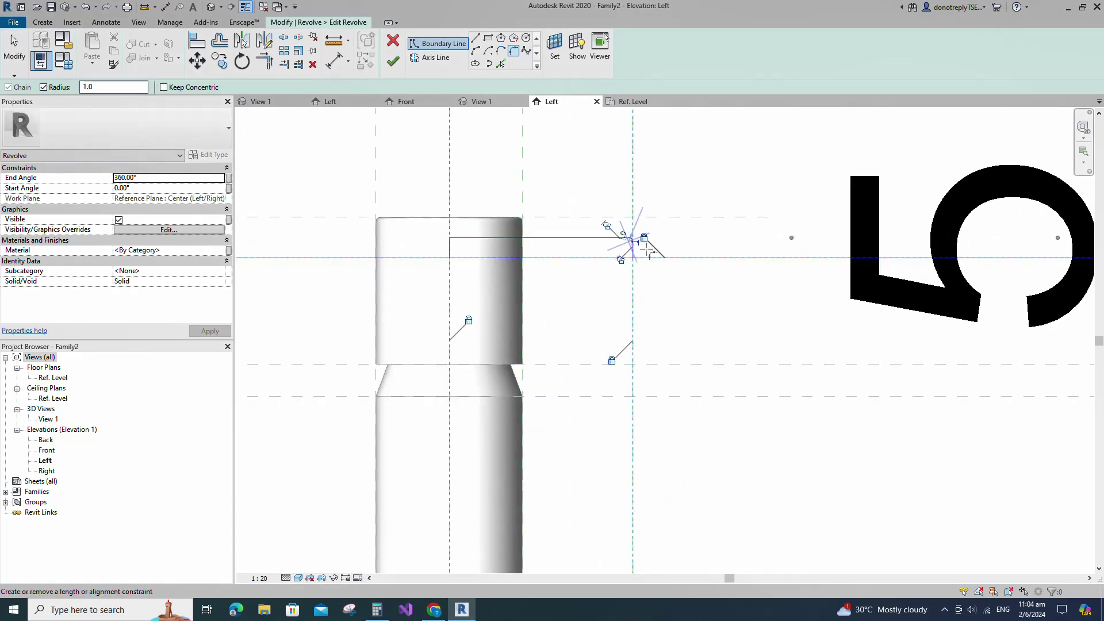
{"action": "scroll", "coordinate": [626, 267], "scroll_direction": "down", "scroll_amount": 4}
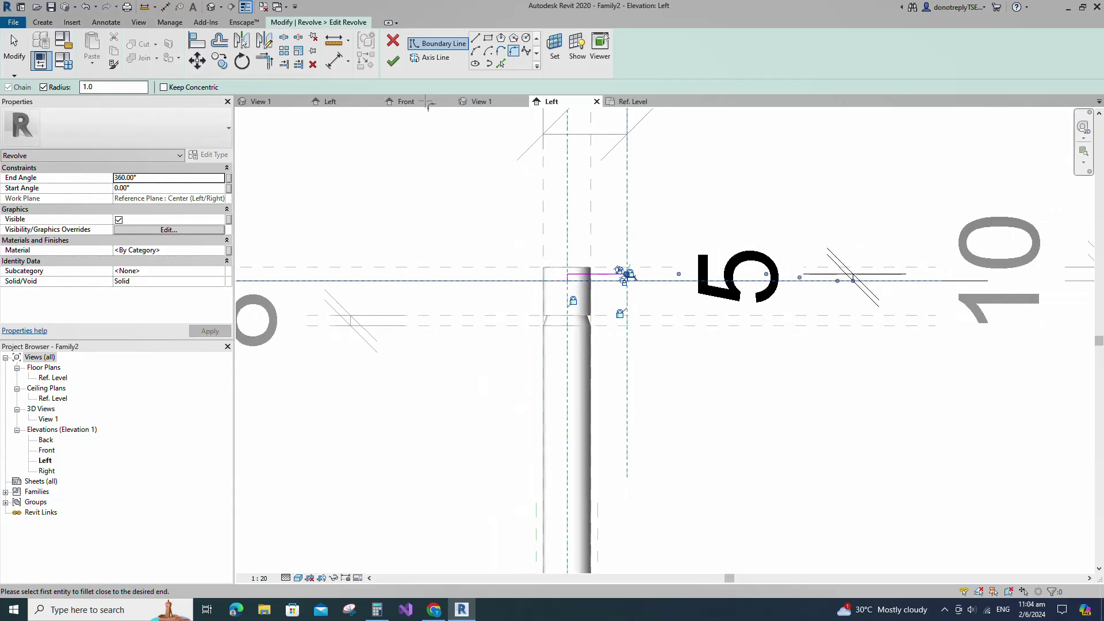
{"action": "left_click", "coordinate": [393, 61]}
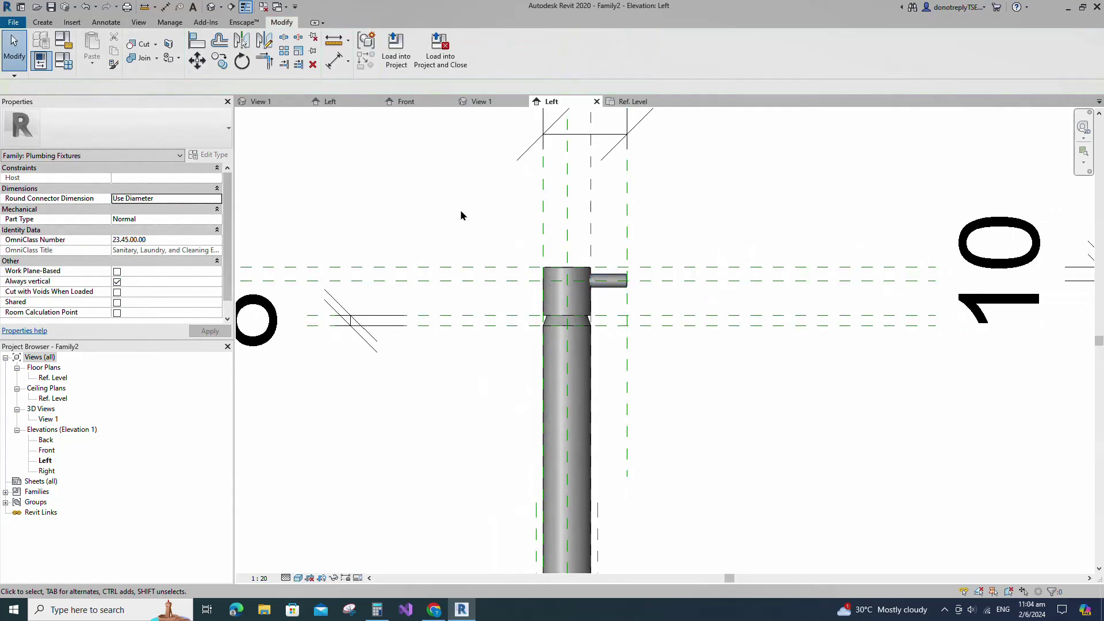
Join the small horizontal revolved pin to the cylindrical body.
{"action": "left_click", "coordinate": [143, 58]}
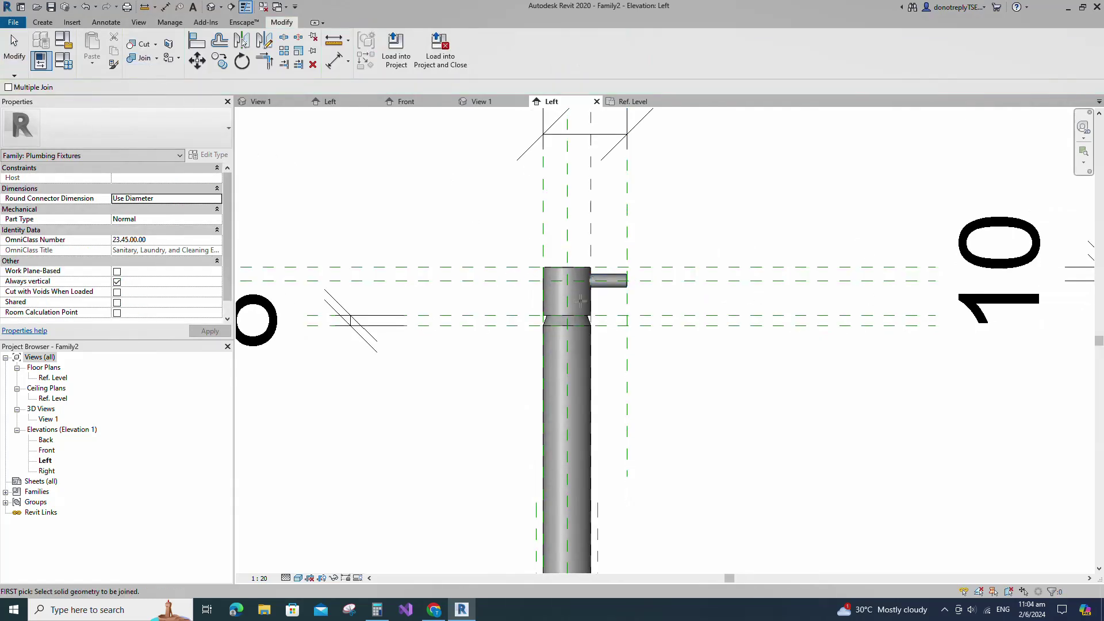
{"action": "scroll", "coordinate": [656, 305], "scroll_direction": "down", "scroll_amount": 3}
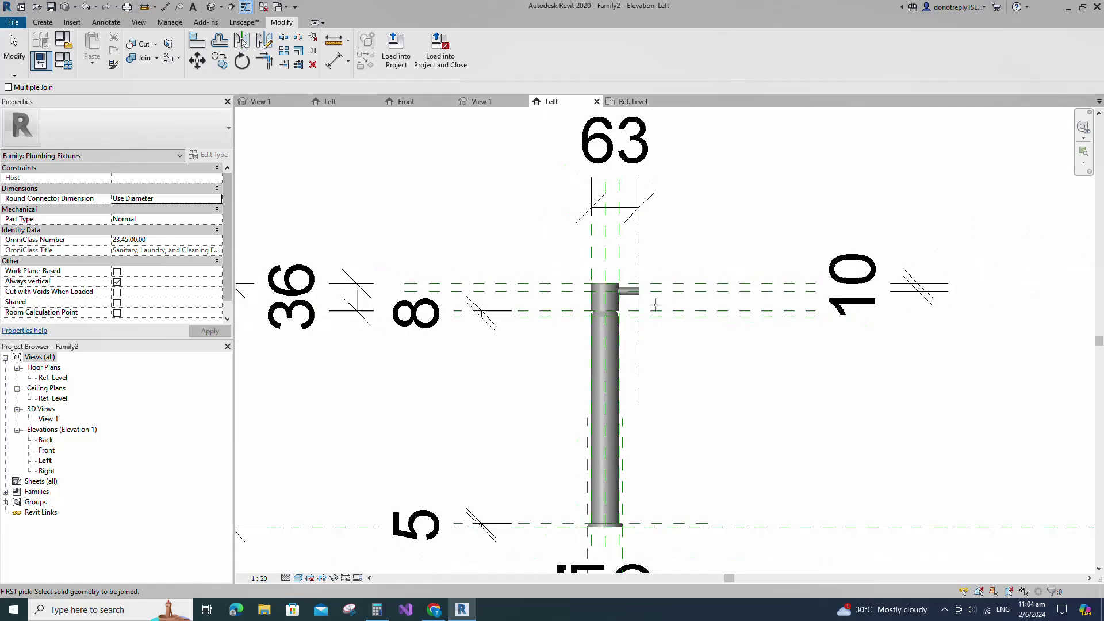
{"action": "key", "text": "Escape"}
Draw a horizontal reference plane across the body, offset 235 mm above the base level.
{"action": "scroll", "coordinate": [707, 331], "scroll_direction": "down", "scroll_amount": 2}
{"action": "left_click", "coordinate": [663, 277]}
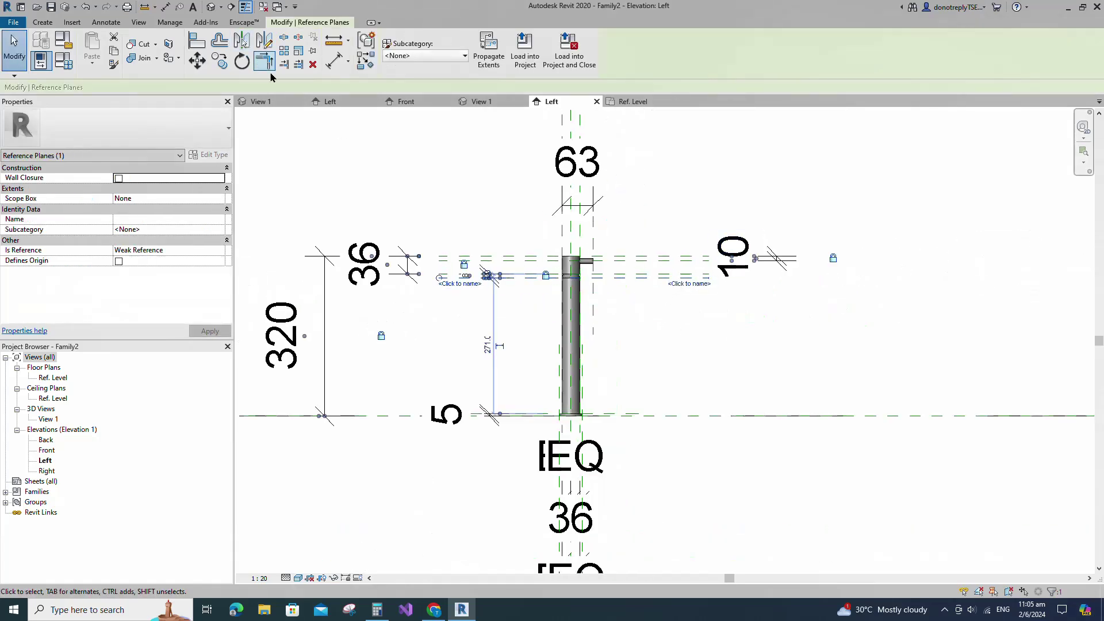
{"action": "left_click", "coordinate": [368, 64]}
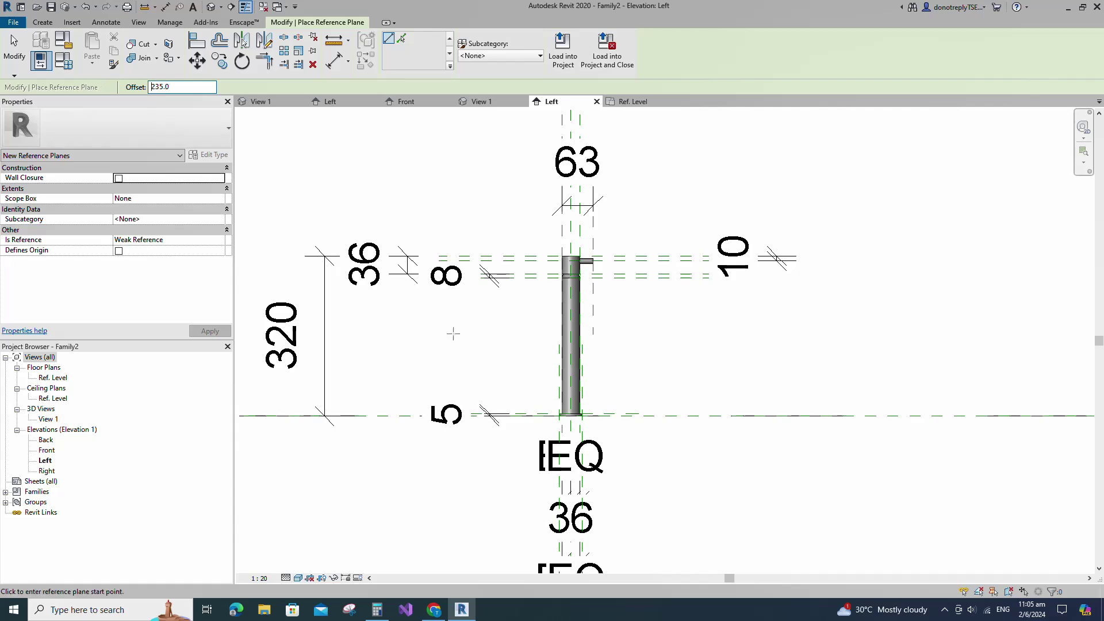
{"action": "left_click", "coordinate": [401, 416]}
{"action": "left_click", "coordinate": [711, 415]}
Dimension the distance from the base level to the new horizontal plane, placing the dimension to the body's left.
{"action": "left_click", "coordinate": [334, 61]}
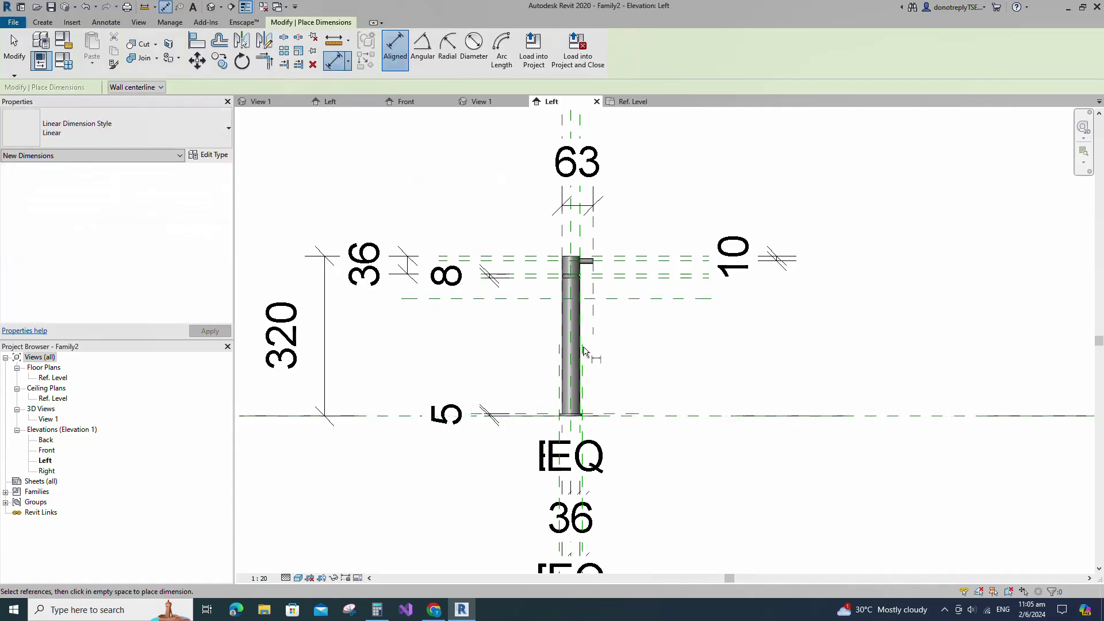
{"action": "left_click", "coordinate": [478, 416]}
{"action": "left_click", "coordinate": [451, 298]}
{"action": "left_click", "coordinate": [410, 332]}
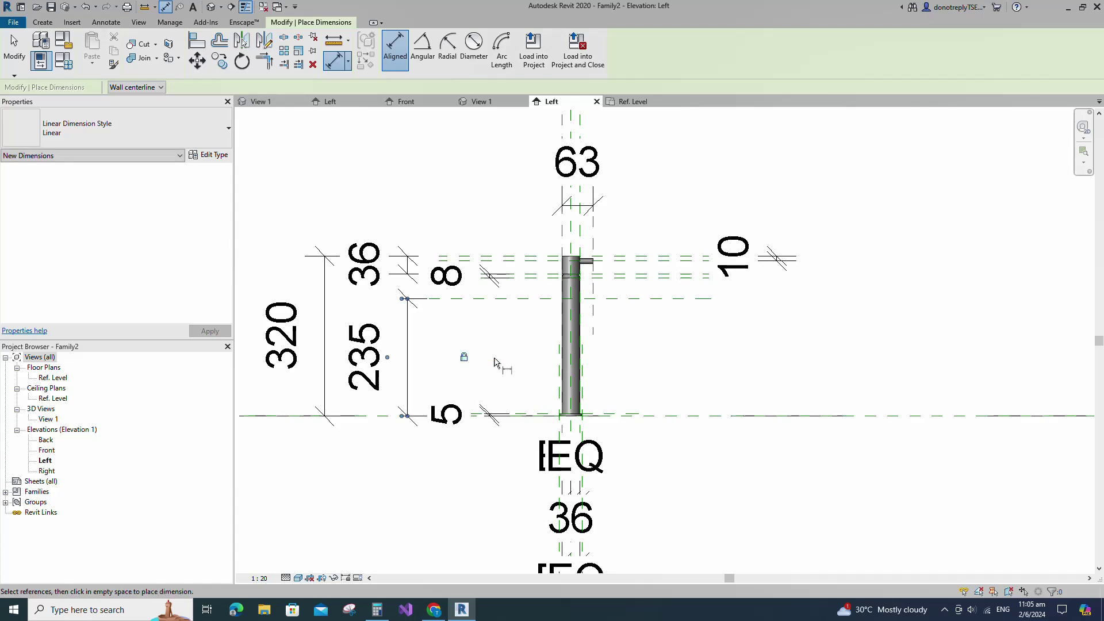
{"action": "key", "text": "Escape"}
{"action": "key", "text": "Escape"}
Add a horizontal reference plane offset 20 mm above the 235 mm plane.
{"action": "left_click", "coordinate": [499, 299]}
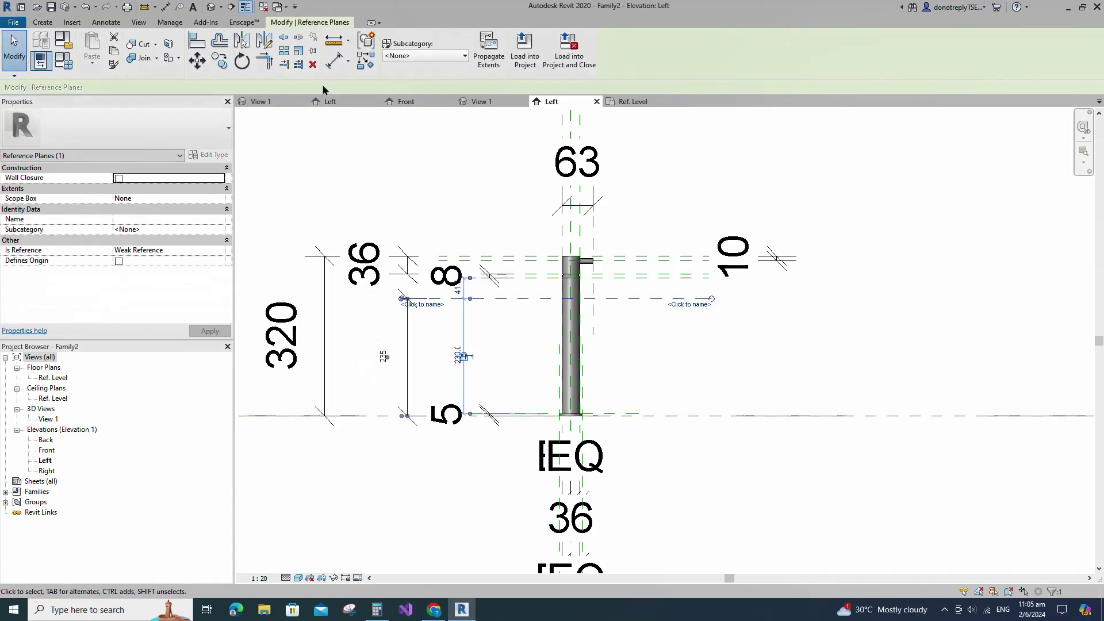
{"action": "type", "text": "rp"}
{"action": "type", "text": "2"}
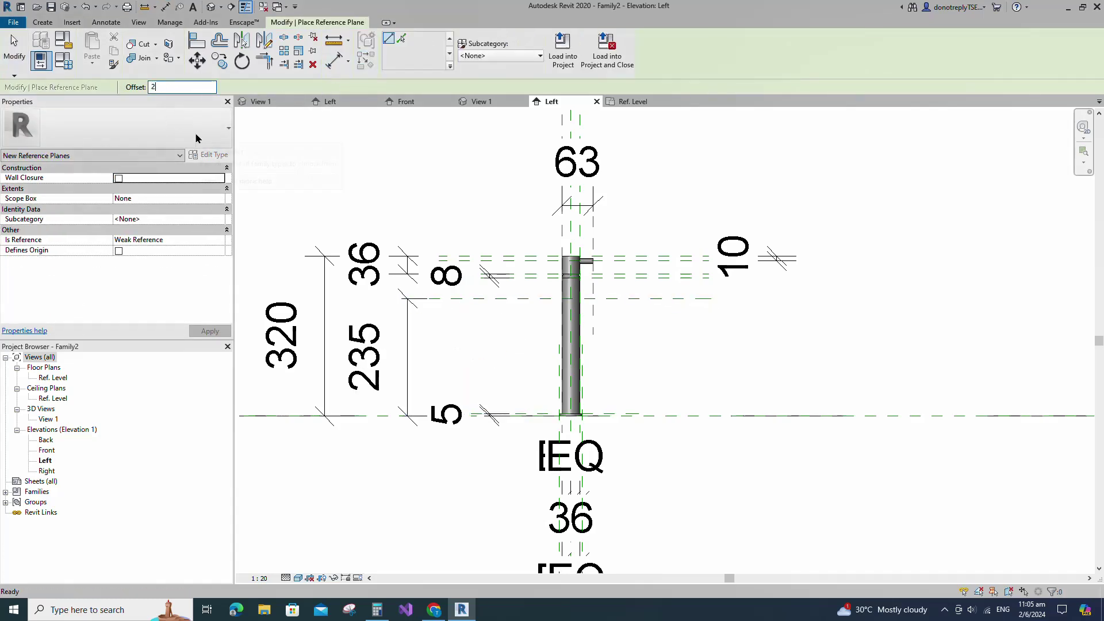
{"action": "type", "text": "0"}
{"action": "left_click", "coordinate": [402, 38]}
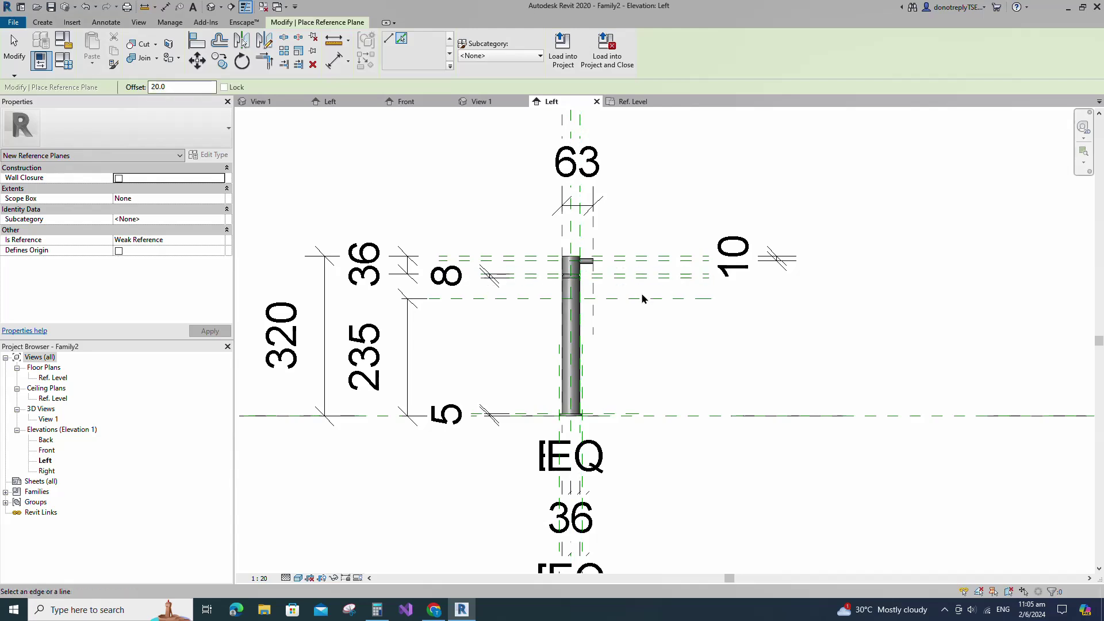
Dimension the spacing between the 235 mm plane and the plane above it, placing the dimension to the body's right.
{"action": "left_click", "coordinate": [337, 69]}
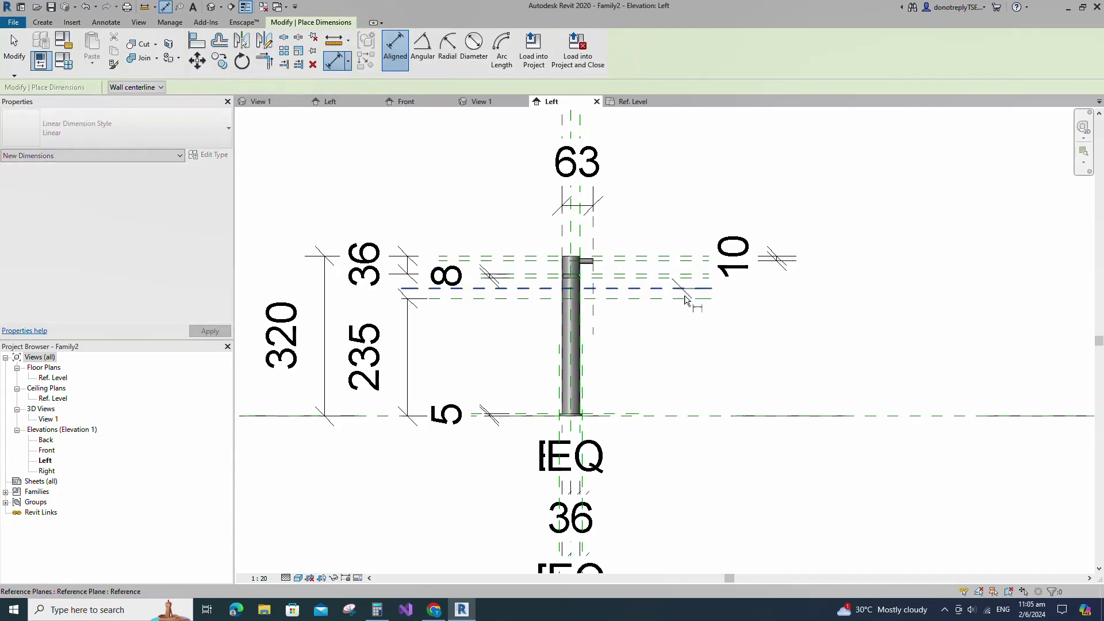
{"action": "left_click", "coordinate": [682, 289]}
{"action": "left_click", "coordinate": [687, 299]}
{"action": "left_click", "coordinate": [773, 356]}
{"action": "scroll", "coordinate": [815, 324], "scroll_direction": "down", "scroll_amount": 1}
{"action": "key", "text": "Escape"}
{"action": "key", "text": "Escape"}
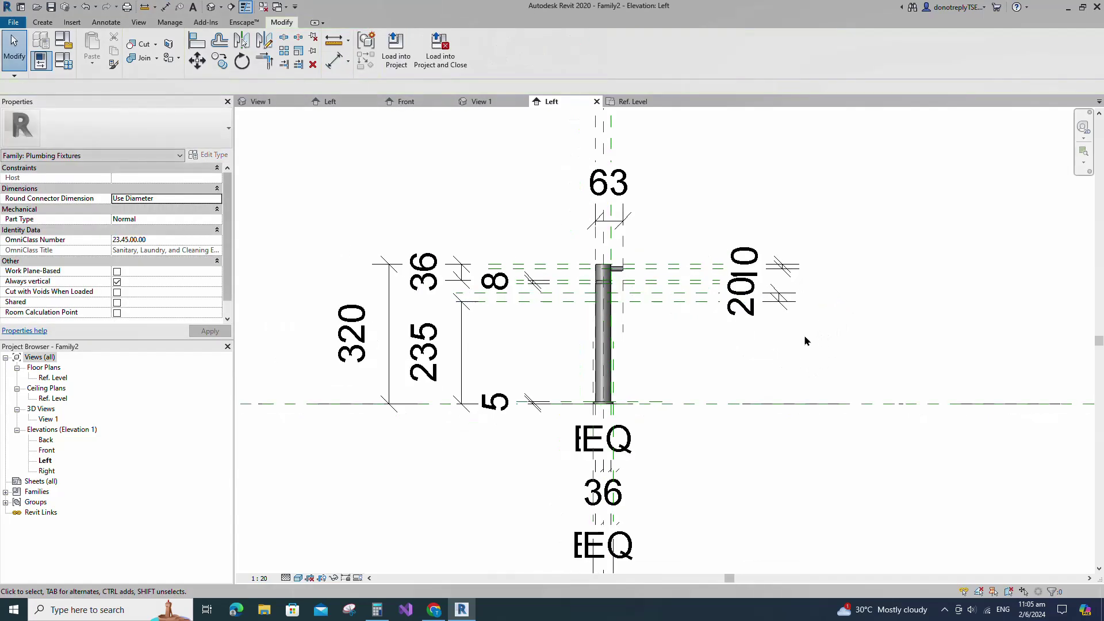
Move the 20 mm dimension closer to the body so it clears the 10 mm dimension.
{"action": "left_click", "coordinate": [767, 298]}
{"action": "scroll", "coordinate": [768, 297], "scroll_direction": "up", "scroll_amount": 4}
{"action": "left_click_drag", "start_coordinate": [788, 306], "coordinate": [721, 324]}
{"action": "left_click", "coordinate": [746, 385]}
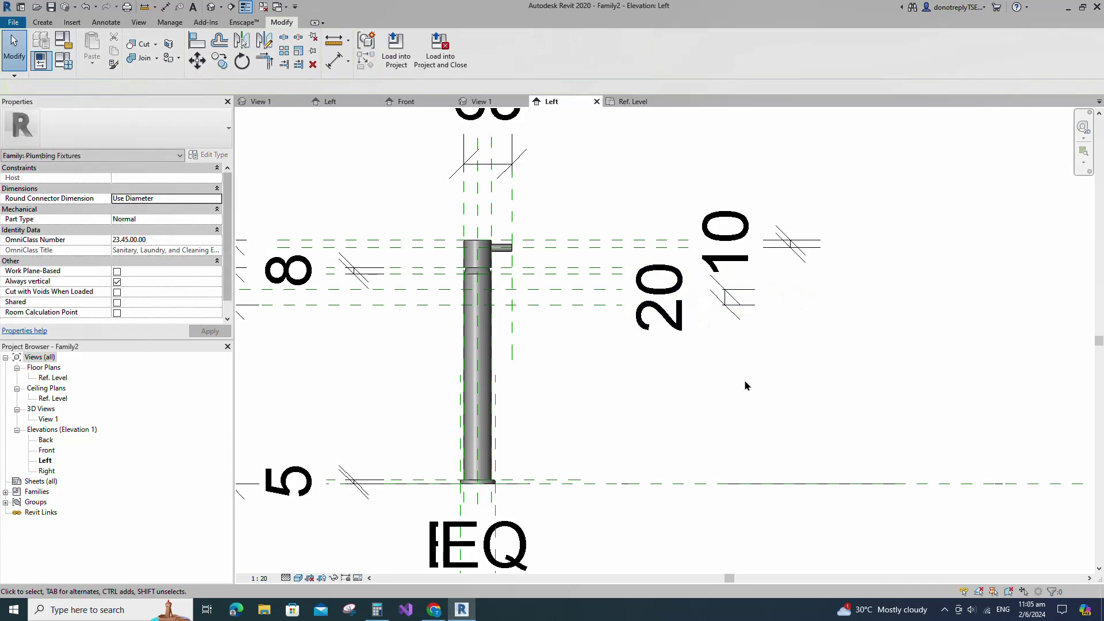
Draw a vertical reference plane offset 105 mm from the body's left-hand vertical plane, to the body's right.
{"action": "scroll", "coordinate": [693, 336], "scroll_direction": "down", "scroll_amount": 3}
{"action": "left_click", "coordinate": [543, 257]}
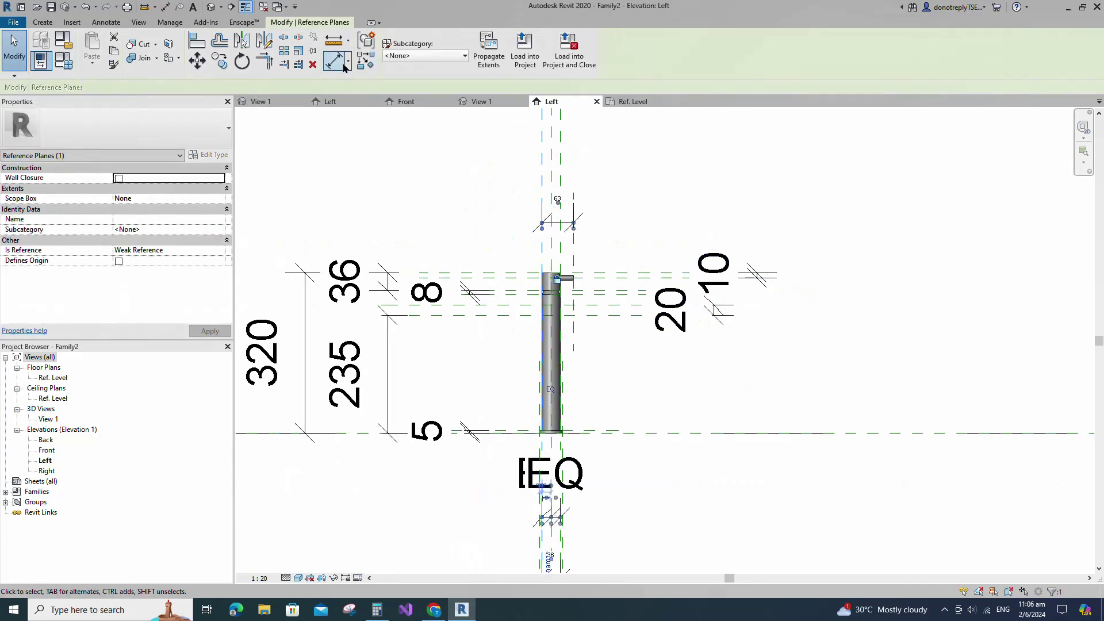
{"action": "type", "text": "rp"}
{"action": "type", "text": "10"}
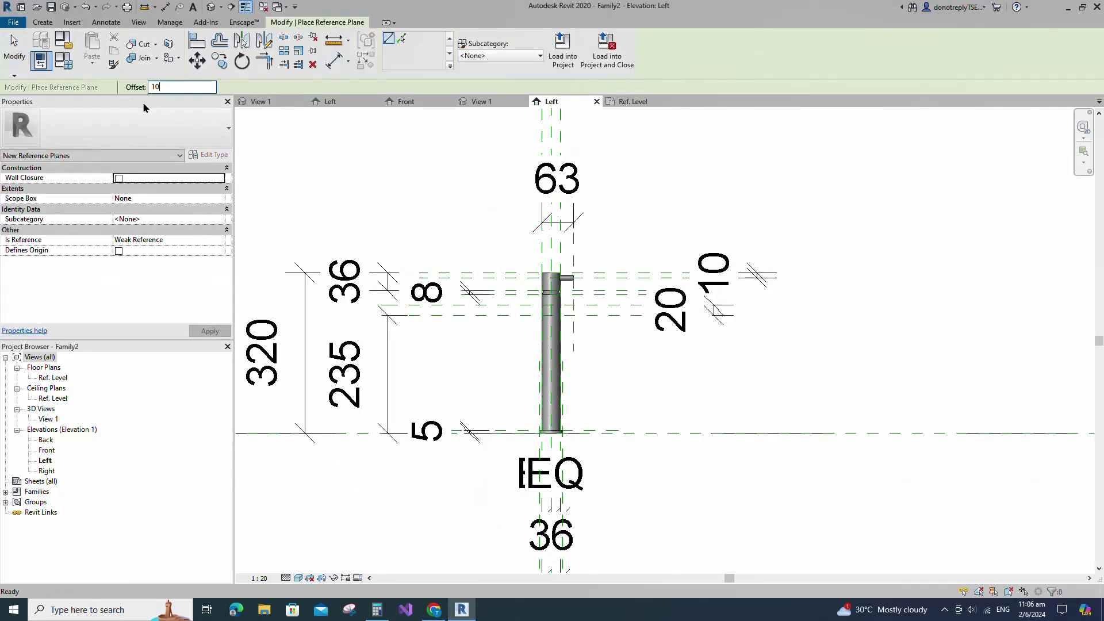
{"action": "type", "text": "5"}
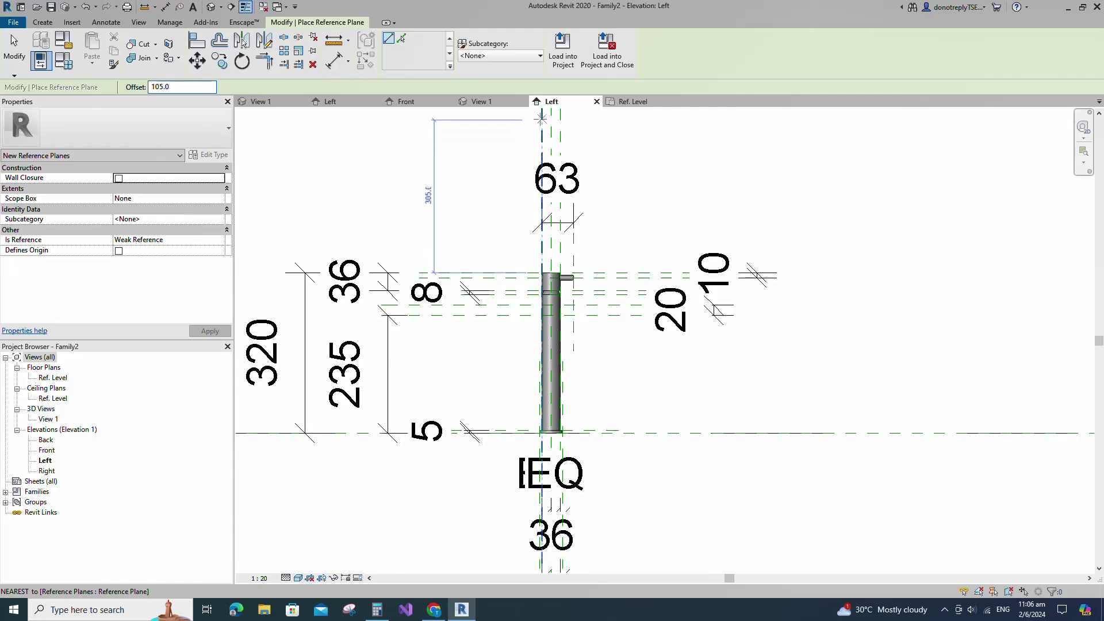
{"action": "left_click", "coordinate": [541, 118]}
{"action": "left_click", "coordinate": [540, 334]}
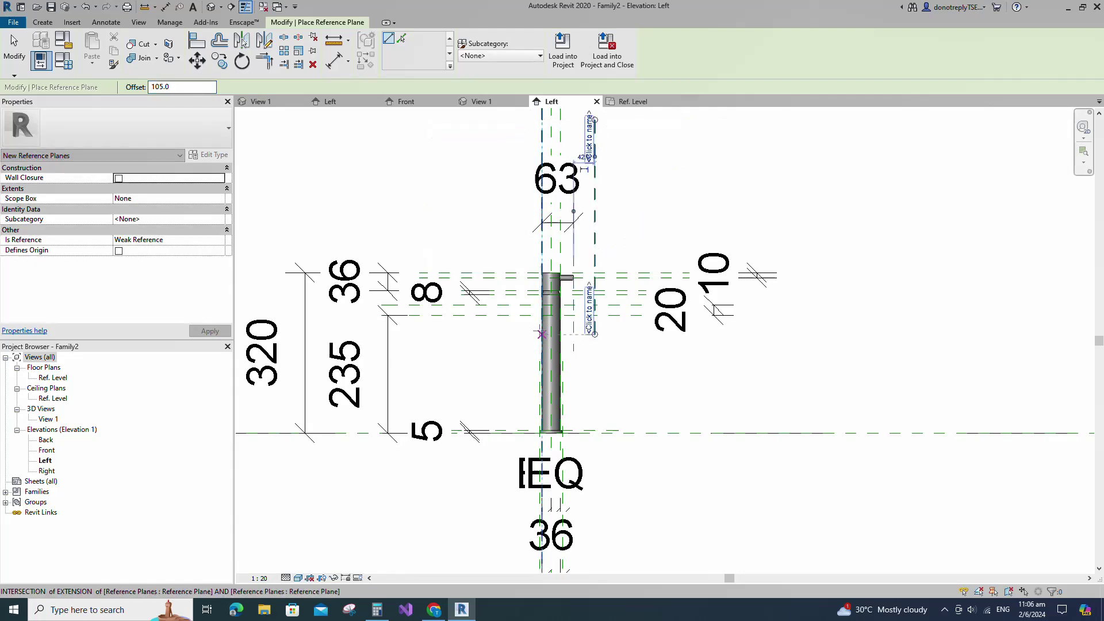
{"action": "key", "text": "Escape"}
{"action": "key", "text": "Escape"}
Dimension the distance from the body's left-hand vertical plane to the new vertical plane, placing it above the 63 mm dimension.
{"action": "left_click", "coordinate": [335, 61]}
{"action": "left_click", "coordinate": [542, 144]}
{"action": "left_click", "coordinate": [595, 132]}
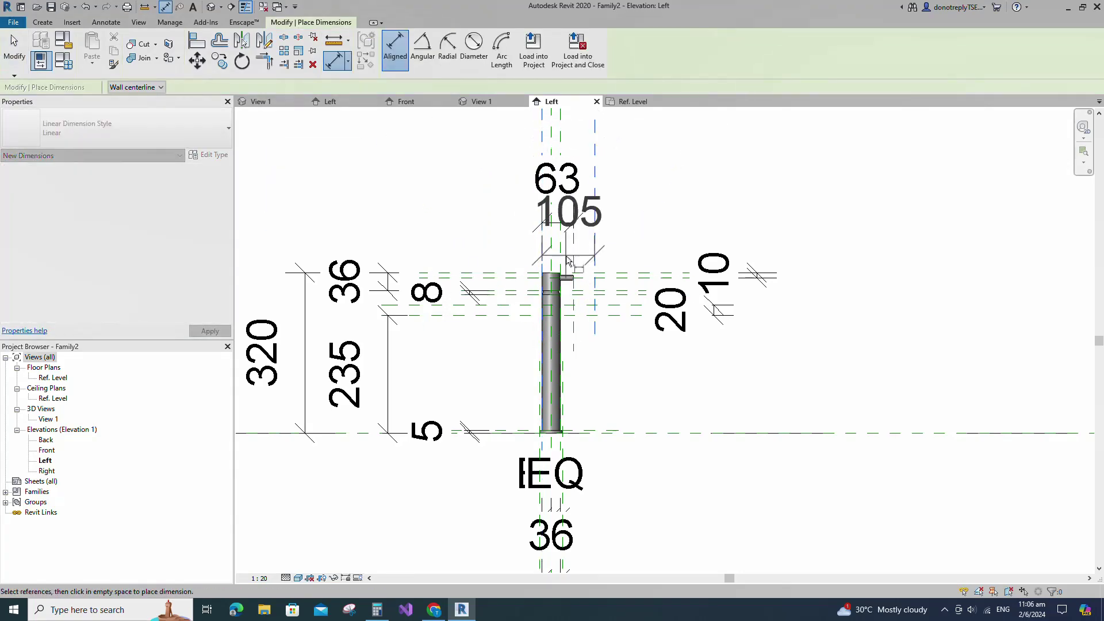
{"action": "scroll", "coordinate": [566, 259], "scroll_direction": "down", "scroll_amount": 2}
{"action": "middle_click_drag", "start_coordinate": [566, 259], "coordinate": [552, 286]}
{"action": "left_click", "coordinate": [607, 188]}
{"action": "key", "text": "Escape"}
{"action": "key", "text": "Escape"}
Start a revolve and sketch a rectangle about 87 mm long from the body's centre plane to the 105 mm plane, above the upper 20 mm plane.
{"action": "scroll", "coordinate": [570, 352], "scroll_direction": "up", "scroll_amount": 3}
{"action": "middle_click_drag", "start_coordinate": [570, 352], "coordinate": [608, 351]}
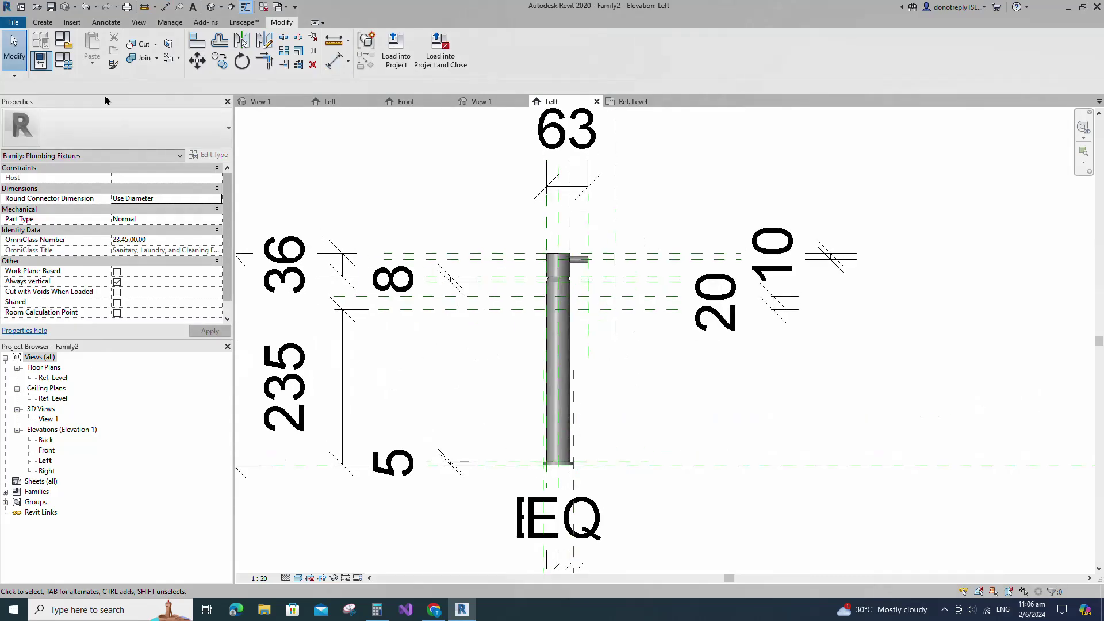
{"action": "left_click", "coordinate": [51, 24]}
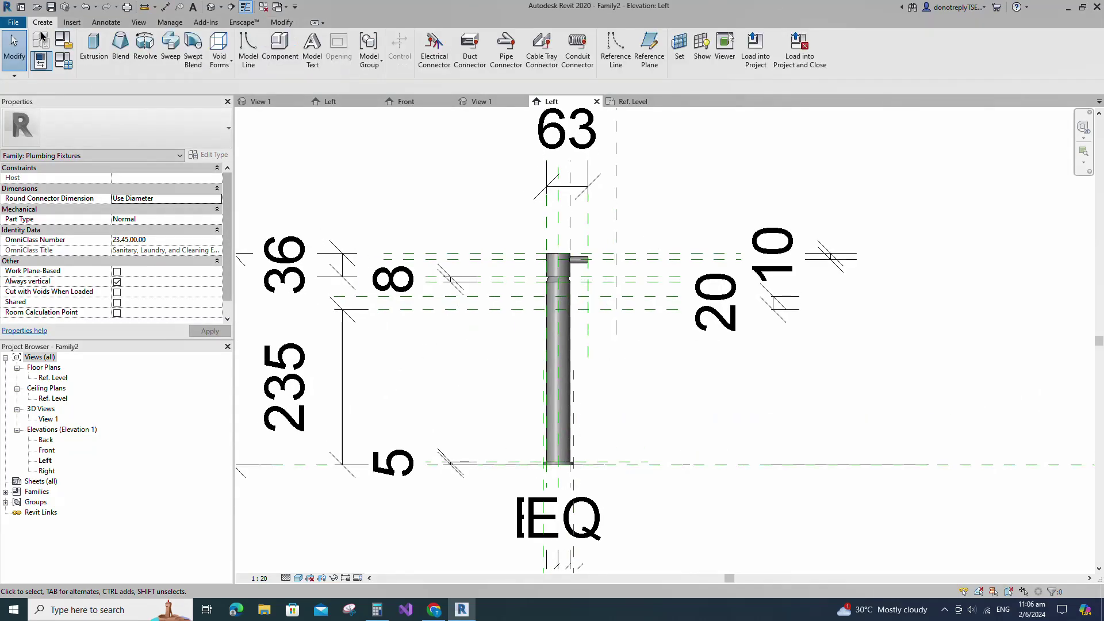
{"action": "left_click", "coordinate": [145, 46]}
{"action": "scroll", "coordinate": [575, 311], "scroll_direction": "up", "scroll_amount": 2}
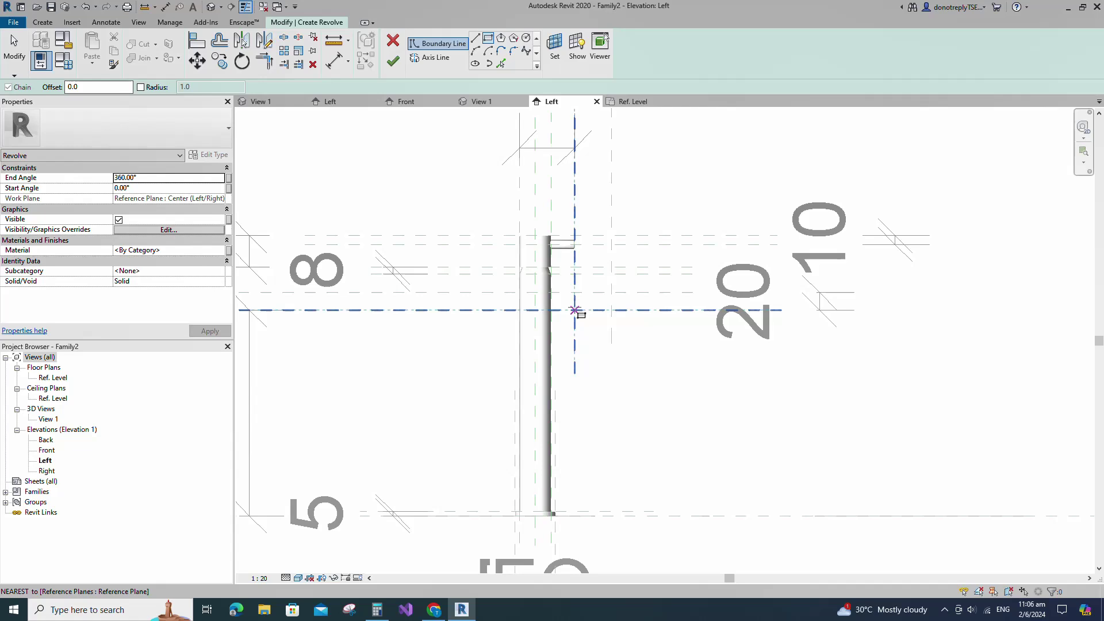
{"action": "left_click", "coordinate": [536, 293]}
{"action": "scroll", "coordinate": [607, 285], "scroll_direction": "up", "scroll_amount": 1}
{"action": "left_click", "coordinate": [613, 281]}
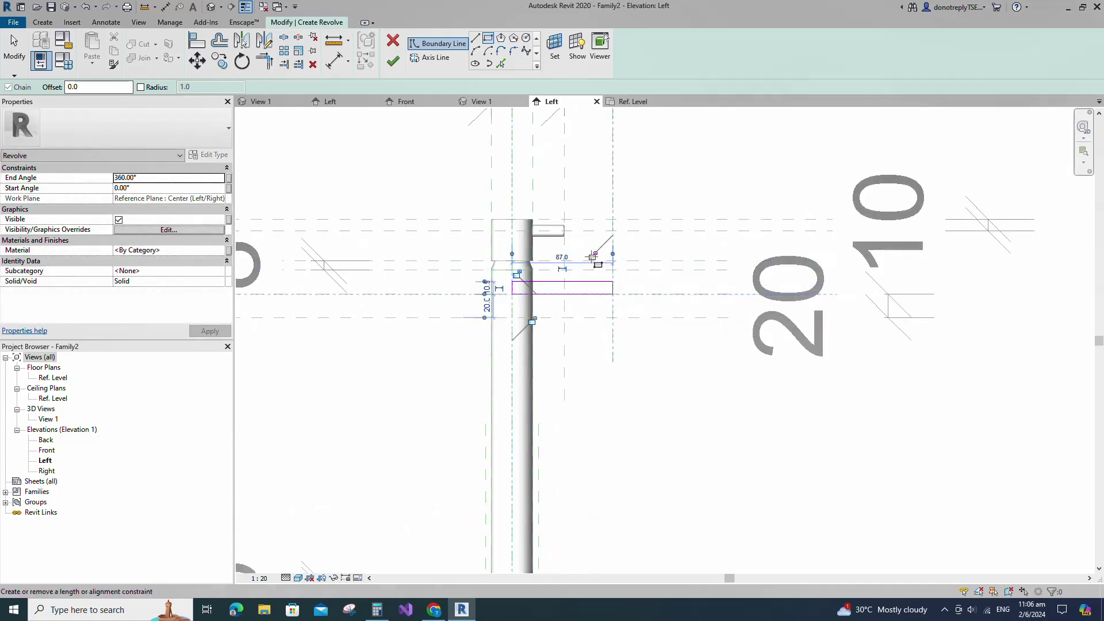
Dimension the sketched rectangle's height to the left of the body and set it to 10 mm.
{"action": "left_click", "coordinate": [335, 63]}
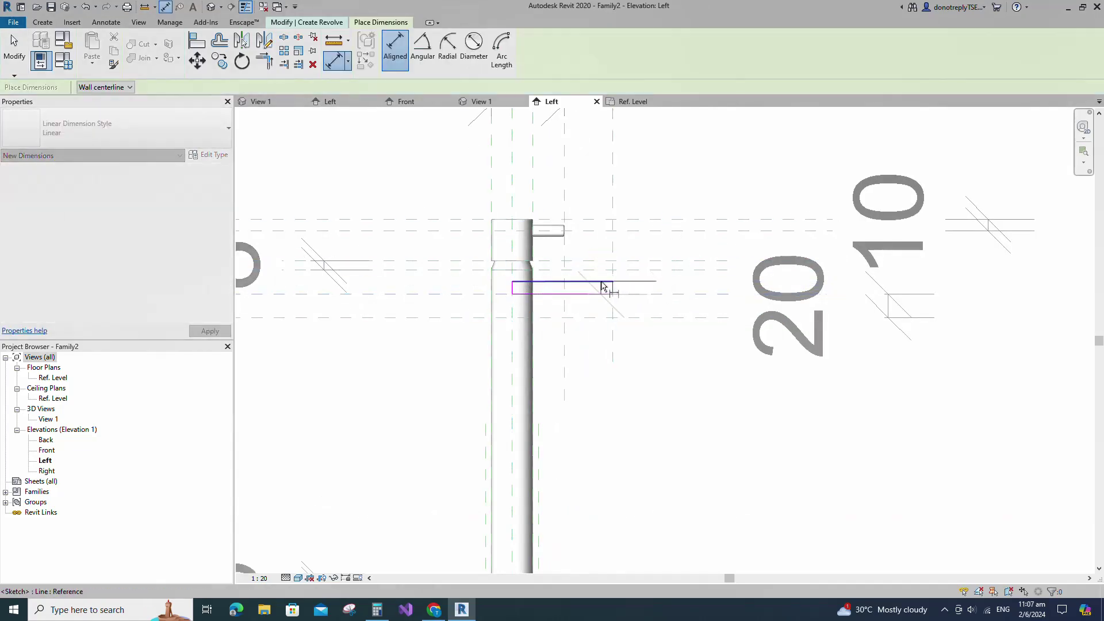
{"action": "scroll", "coordinate": [599, 286], "scroll_direction": "down", "scroll_amount": 3}
{"action": "scroll", "coordinate": [486, 250], "scroll_direction": "up", "scroll_amount": 1}
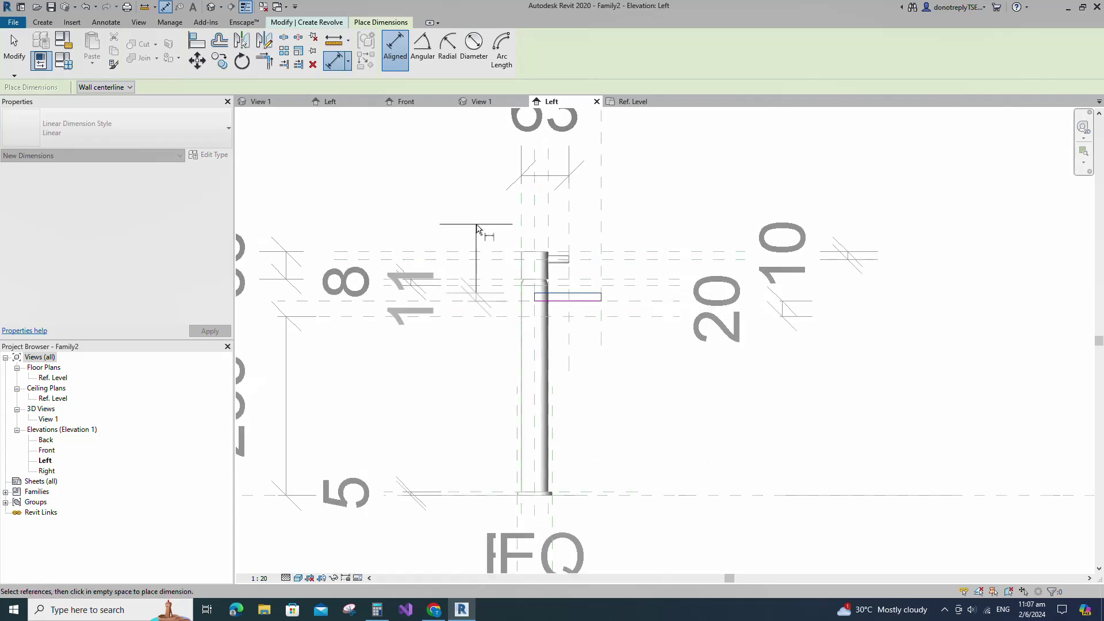
{"action": "left_click", "coordinate": [477, 225]}
{"action": "key", "text": "Escape"}
{"action": "left_click", "coordinate": [560, 293]}
{"action": "type", "text": "10"}
{"action": "left_click", "coordinate": [451, 373]}
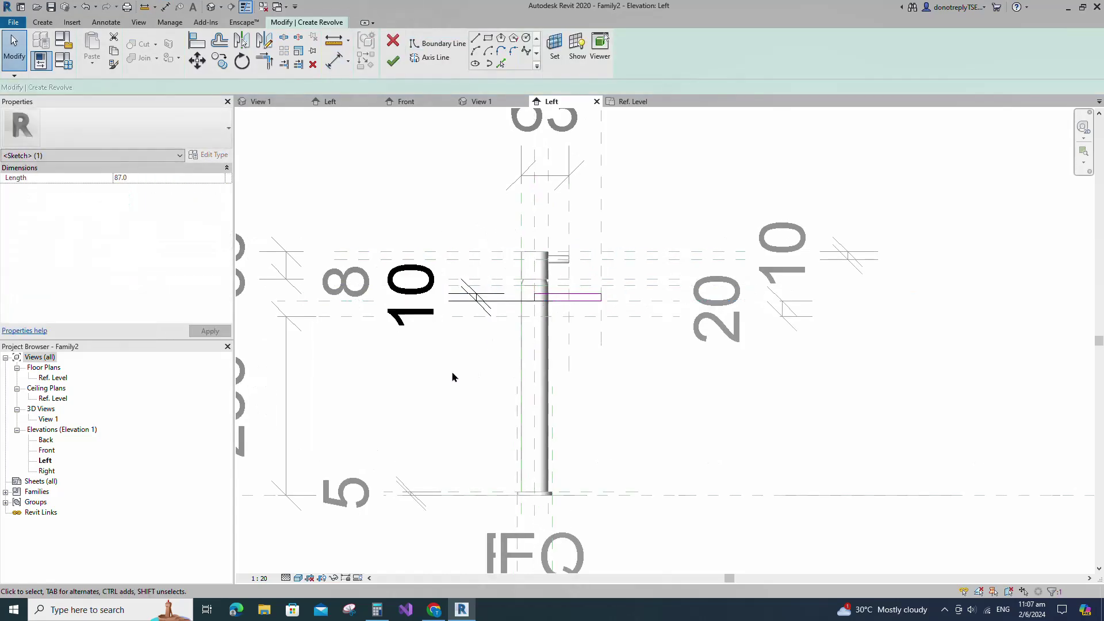
{"action": "left_click", "coordinate": [480, 302]}
{"action": "left_click", "coordinate": [907, 299]}
{"action": "left_click", "coordinate": [899, 325]}
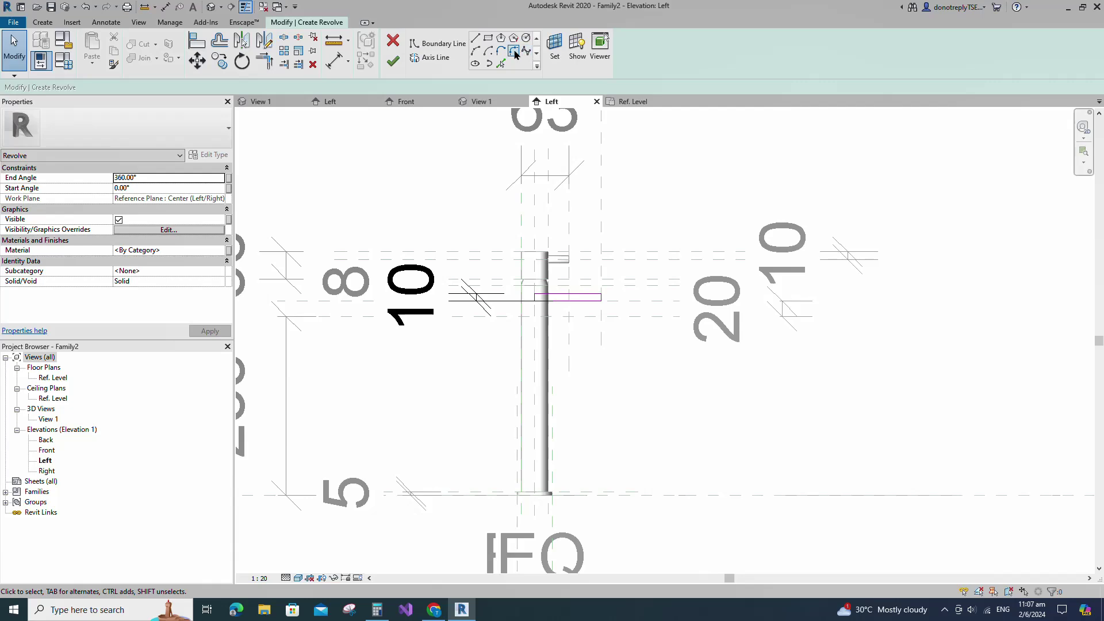
Fillet the rectangle's upper outer corner with a 1 mm radius.
{"action": "left_click", "coordinate": [515, 52]}
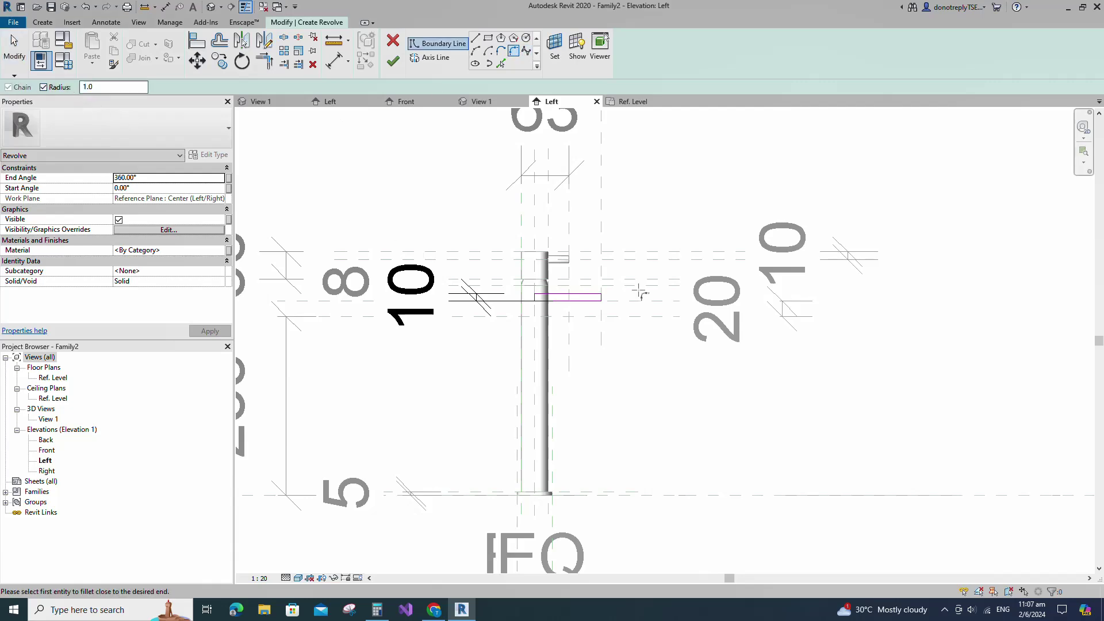
{"action": "scroll", "coordinate": [604, 298], "scroll_direction": "up", "scroll_amount": 2}
{"action": "scroll", "coordinate": [566, 320], "scroll_direction": "up", "scroll_amount": 3}
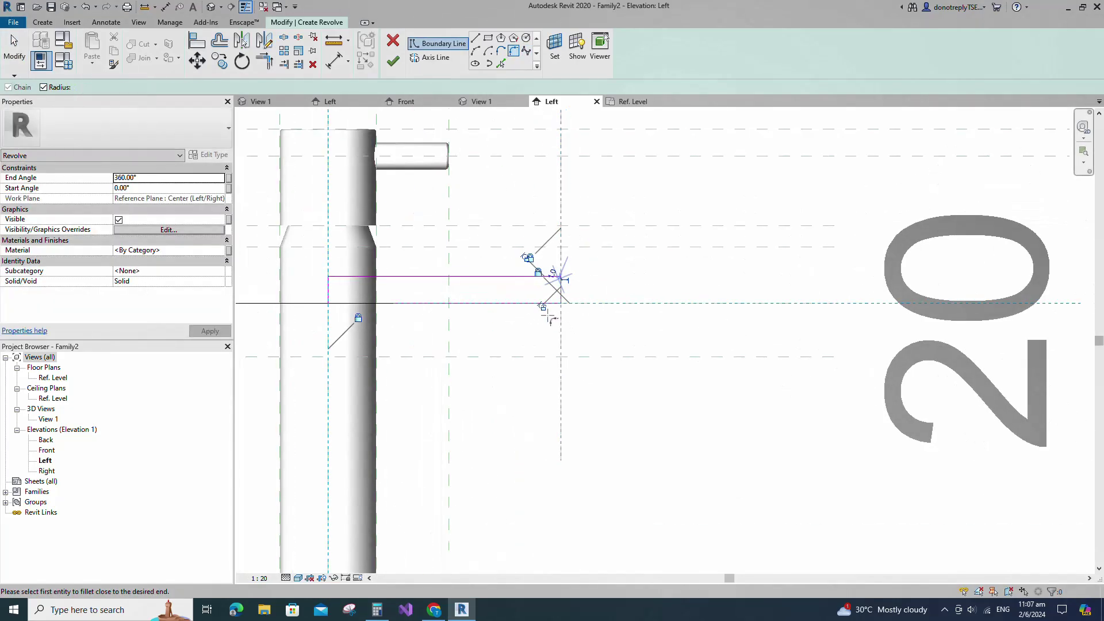
{"action": "scroll", "coordinate": [560, 274], "scroll_direction": "up", "scroll_amount": 2}
{"action": "scroll", "coordinate": [682, 294], "scroll_direction": "down", "scroll_amount": 4}
Place the revolve's axis along the rectangle's lower edge and finish the 360° revolve.
{"action": "left_click", "coordinate": [433, 58]}
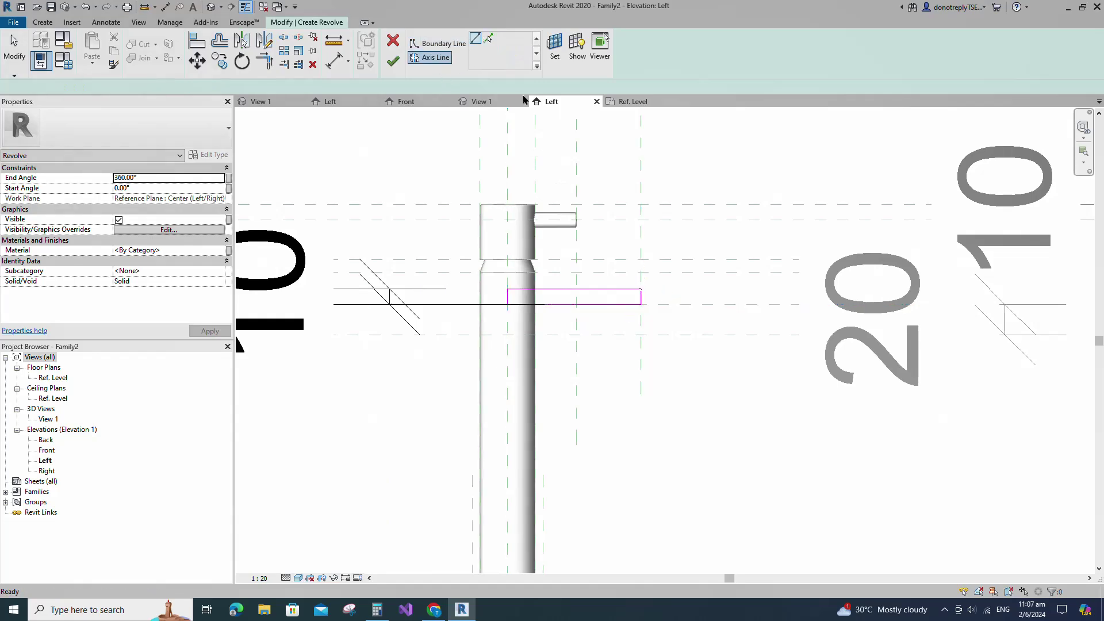
{"action": "left_click", "coordinate": [684, 305]}
{"action": "left_click", "coordinate": [393, 60]}
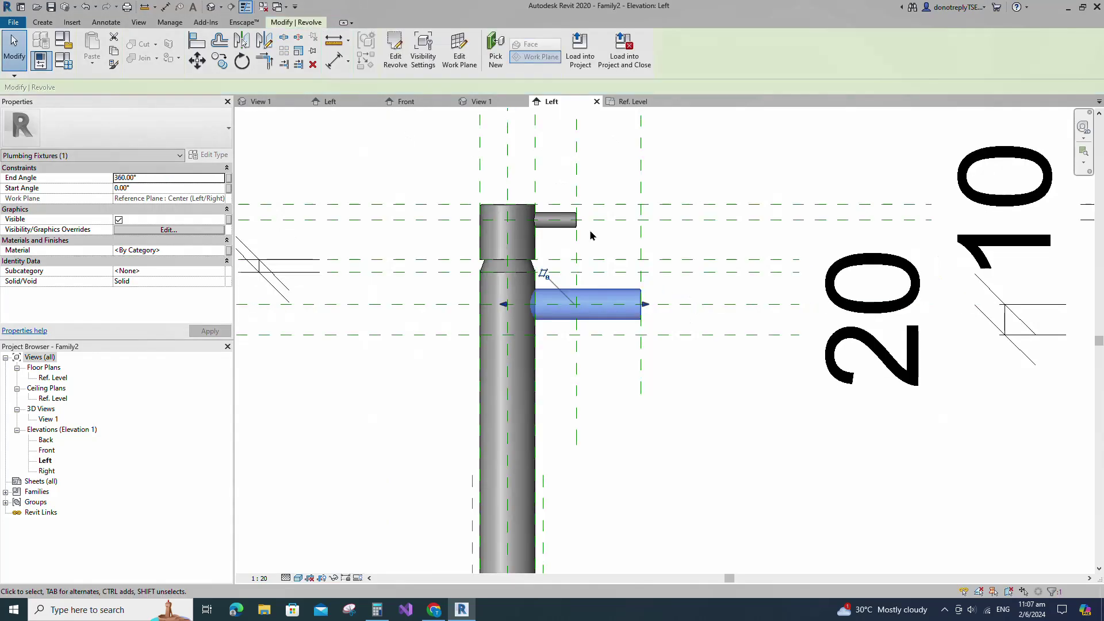
{"action": "key", "text": "Escape"}
{"action": "scroll", "coordinate": [621, 315], "scroll_direction": "down", "scroll_amount": 2}
{"action": "scroll", "coordinate": [621, 317], "scroll_direction": "down", "scroll_amount": 1}
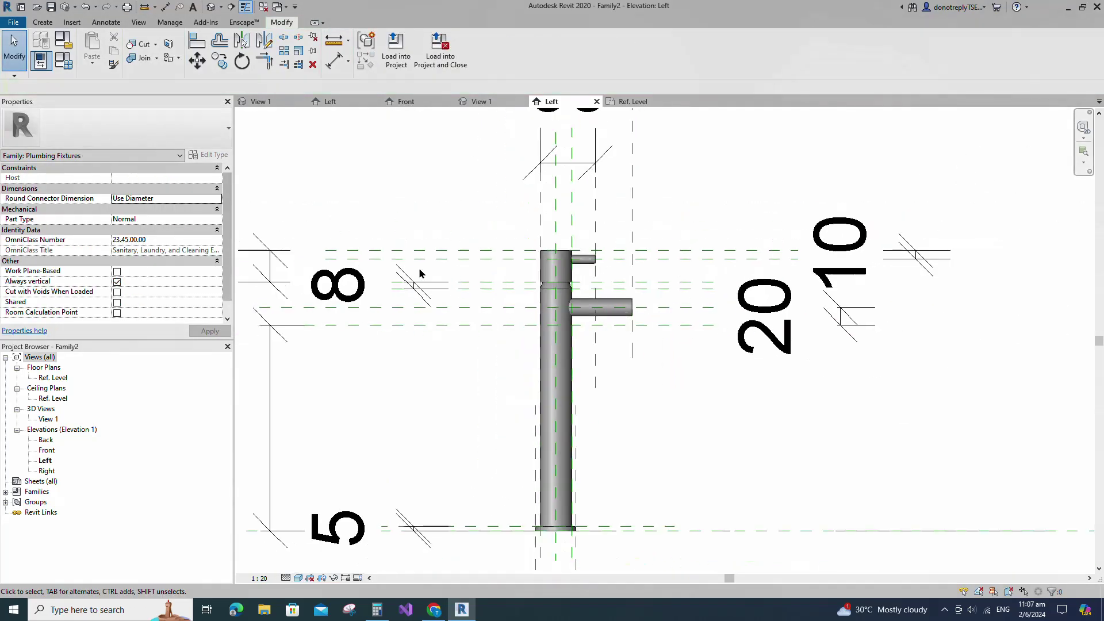
Join the geometry of the new horizontal cylinder with the vertical body.
{"action": "left_click", "coordinate": [145, 59]}
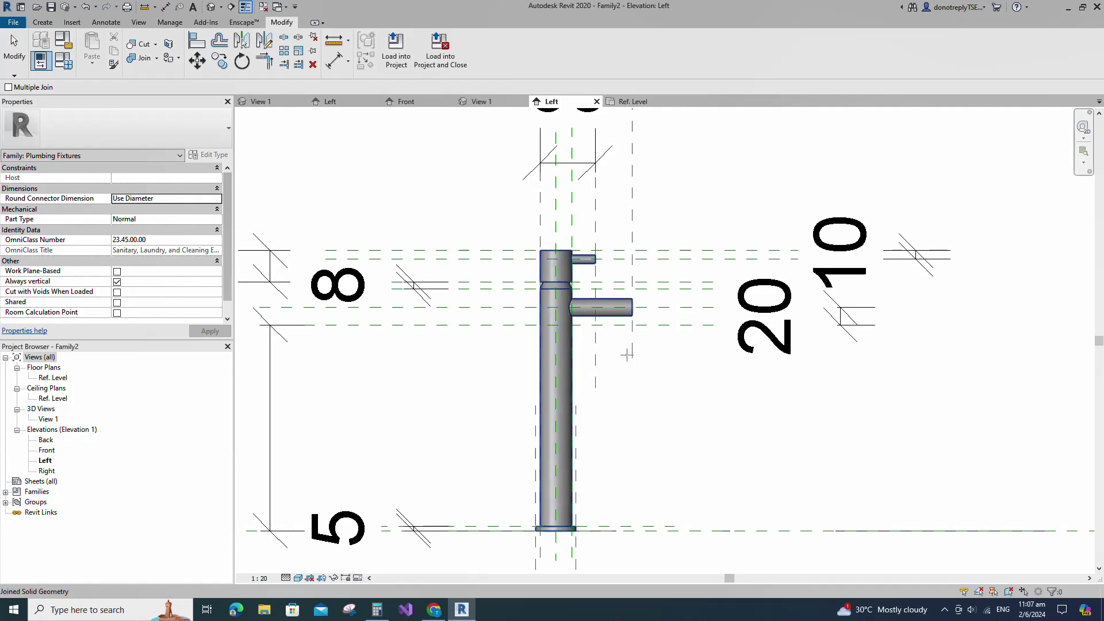
{"action": "scroll", "coordinate": [628, 358], "scroll_direction": "down", "scroll_amount": 3}
{"action": "key", "text": "Escape"}
{"action": "scroll", "coordinate": [572, 364], "scroll_direction": "up", "scroll_amount": 3}
{"action": "scroll", "coordinate": [740, 439], "scroll_direction": "down", "scroll_amount": 1}
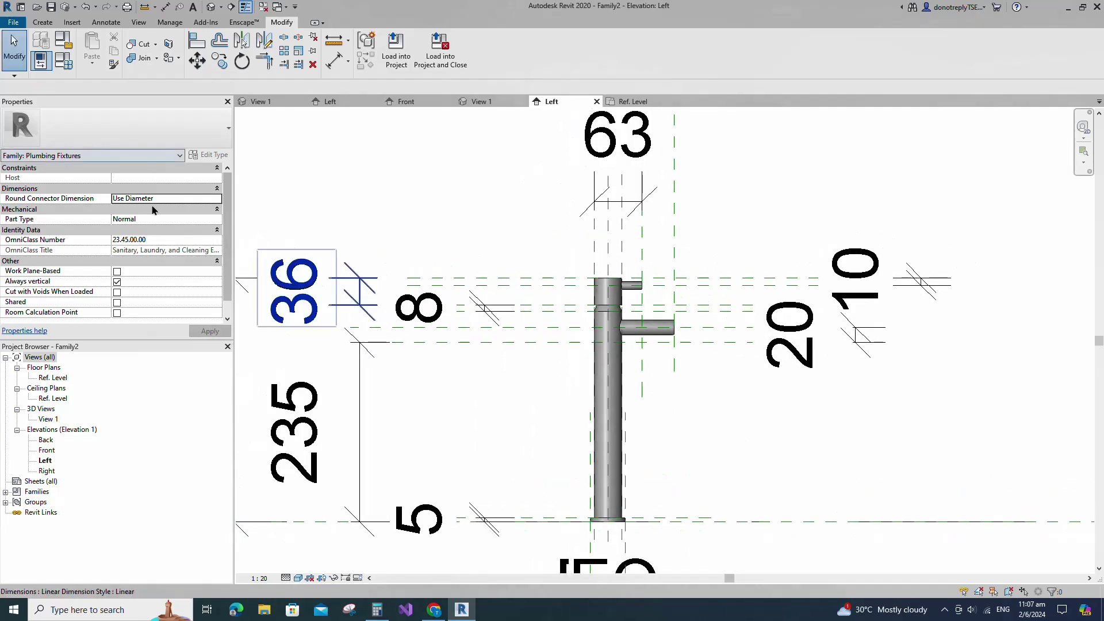
Draw a slanted reference line up and left from the intersection of the 105 mm and 235 mm planes, about 19° off vertical.
{"action": "left_click", "coordinate": [43, 22]}
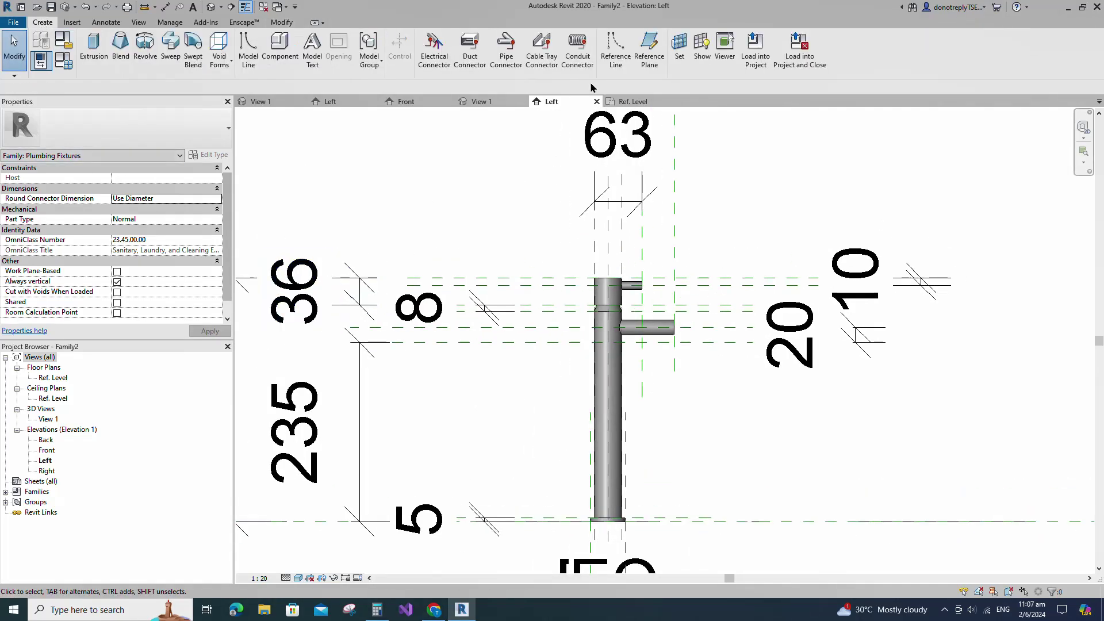
{"action": "left_click", "coordinate": [615, 49]}
{"action": "scroll", "coordinate": [716, 342], "scroll_direction": "up", "scroll_amount": 3}
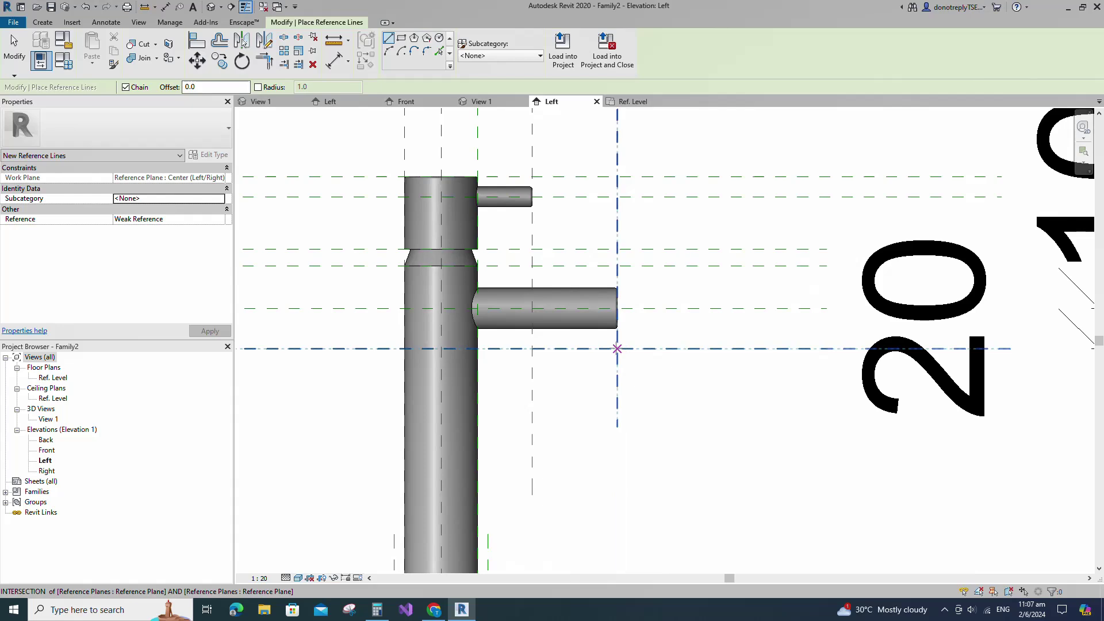
{"action": "left_click", "coordinate": [674, 343]}
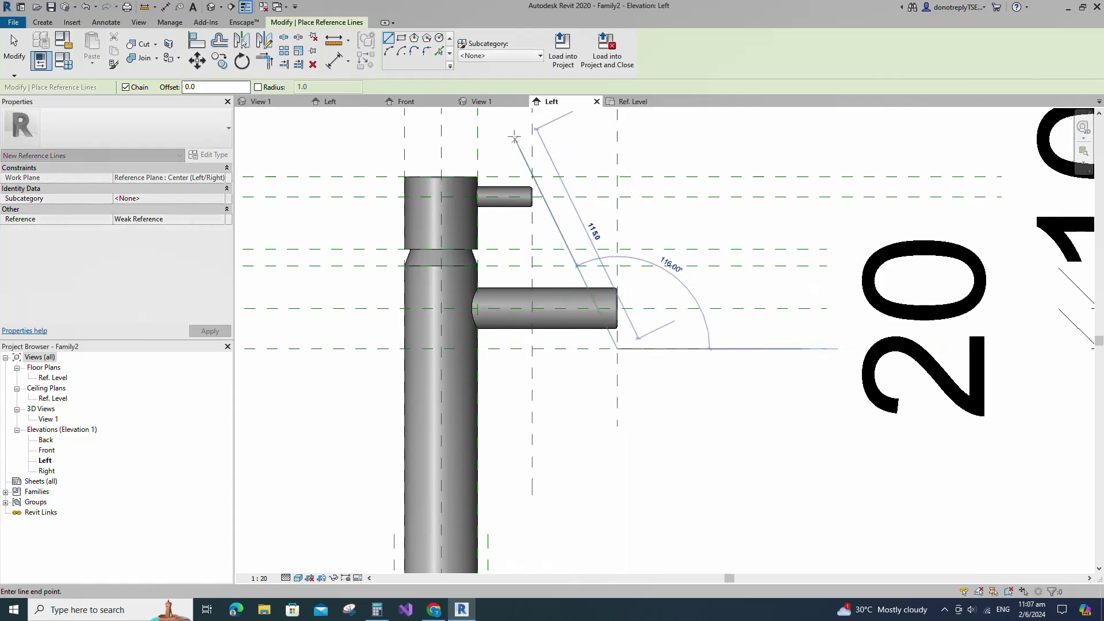
{"action": "left_click", "coordinate": [542, 128]}
{"action": "scroll", "coordinate": [598, 230], "scroll_direction": "down", "scroll_amount": 4}
{"action": "key", "text": "Escape"}
{"action": "key", "text": "Escape"}
Align and lock the reference line's lower endpoint to the 235 mm horizontal plane and the 105 mm vertical plane.
{"action": "key", "text": "a"}
{"action": "key", "text": "l"}
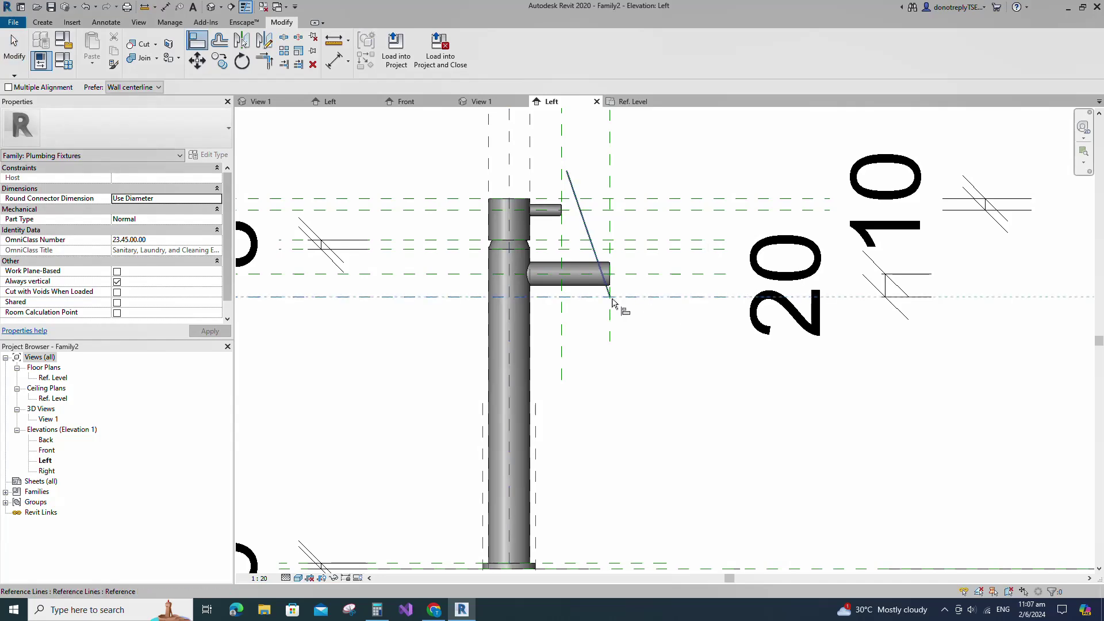
{"action": "scroll", "coordinate": [609, 298], "scroll_direction": "up", "scroll_amount": 3}
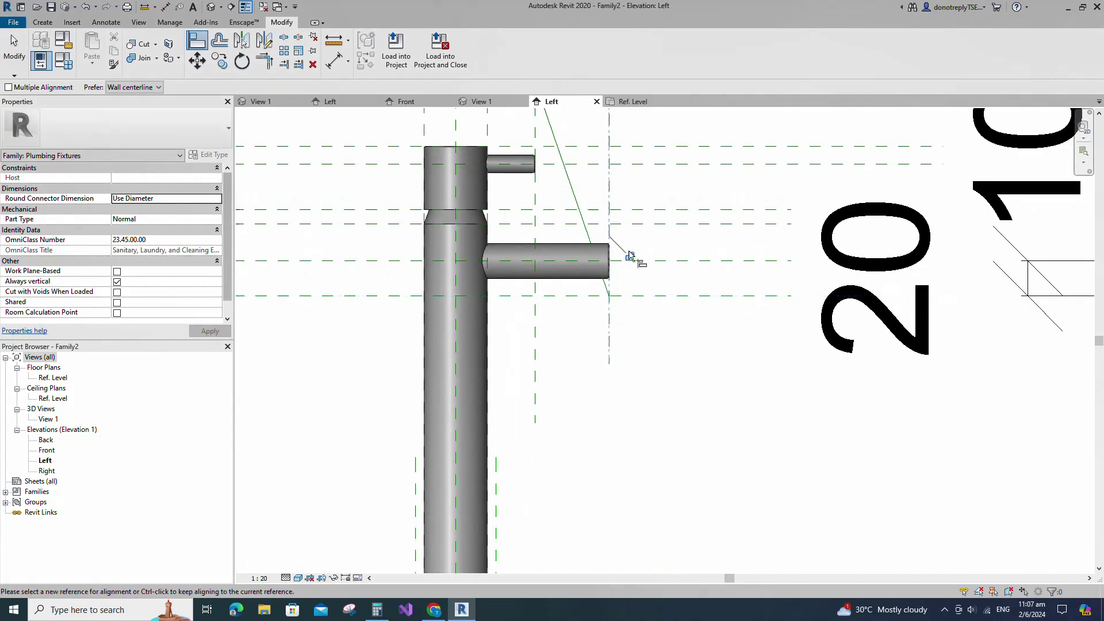
{"action": "scroll", "coordinate": [636, 254], "scroll_direction": "down", "scroll_amount": 2}
{"action": "key", "text": "Escape"}
Add an angular dimension between the slanted reference line and the 105 mm vertical plane, placing it above the 105 mm dimension.
{"action": "left_click", "coordinate": [348, 65]}
{"action": "left_click", "coordinate": [368, 107]}
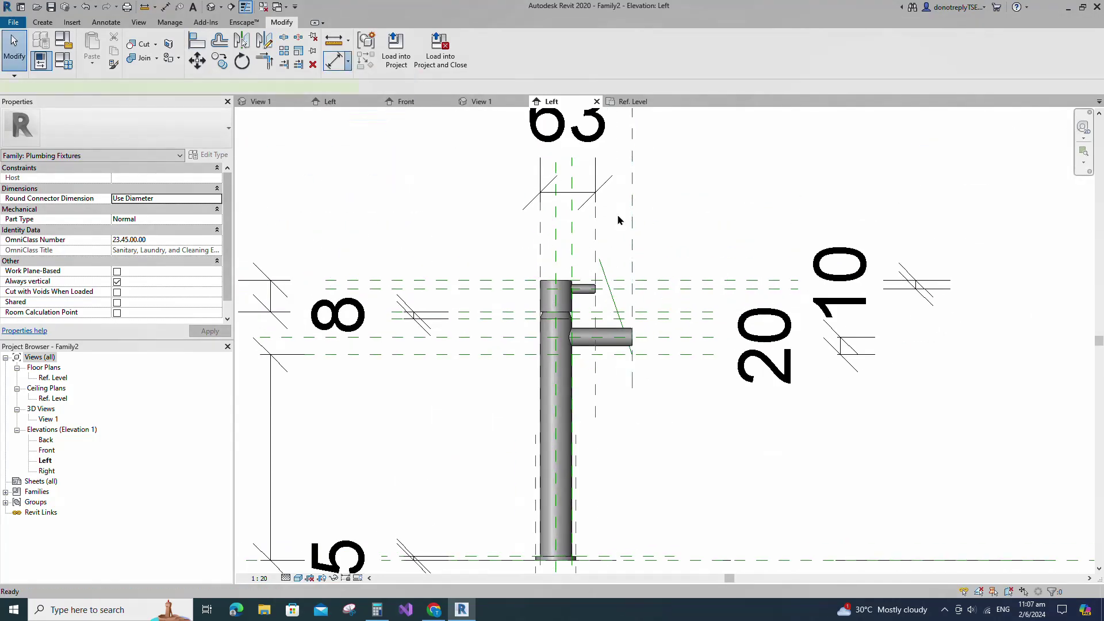
{"action": "left_click", "coordinate": [607, 280]}
{"action": "left_click", "coordinate": [632, 271]}
{"action": "scroll", "coordinate": [608, 264], "scroll_direction": "down", "scroll_amount": 4}
{"action": "scroll", "coordinate": [586, 164], "scroll_direction": "up", "scroll_amount": 2}
{"action": "left_click", "coordinate": [587, 155]}
{"action": "key", "text": "Escape"}
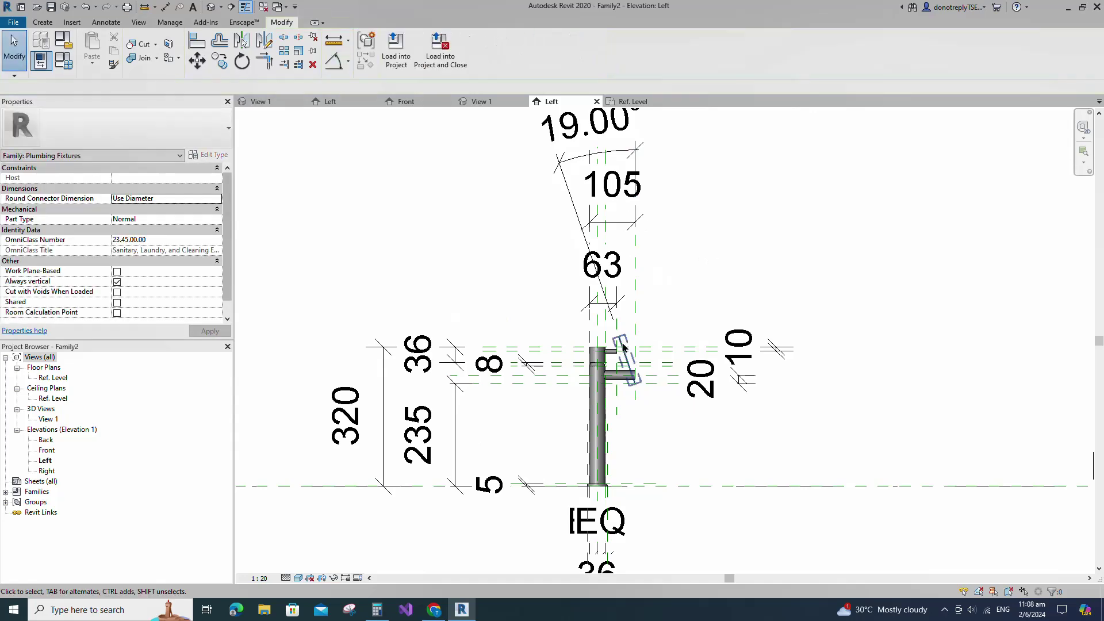
Set the angle between the slanted reference line and the vertical plane to 28°.
{"action": "left_click", "coordinate": [632, 373]}
{"action": "type", "text": "28"}
{"action": "key", "text": "Return"}
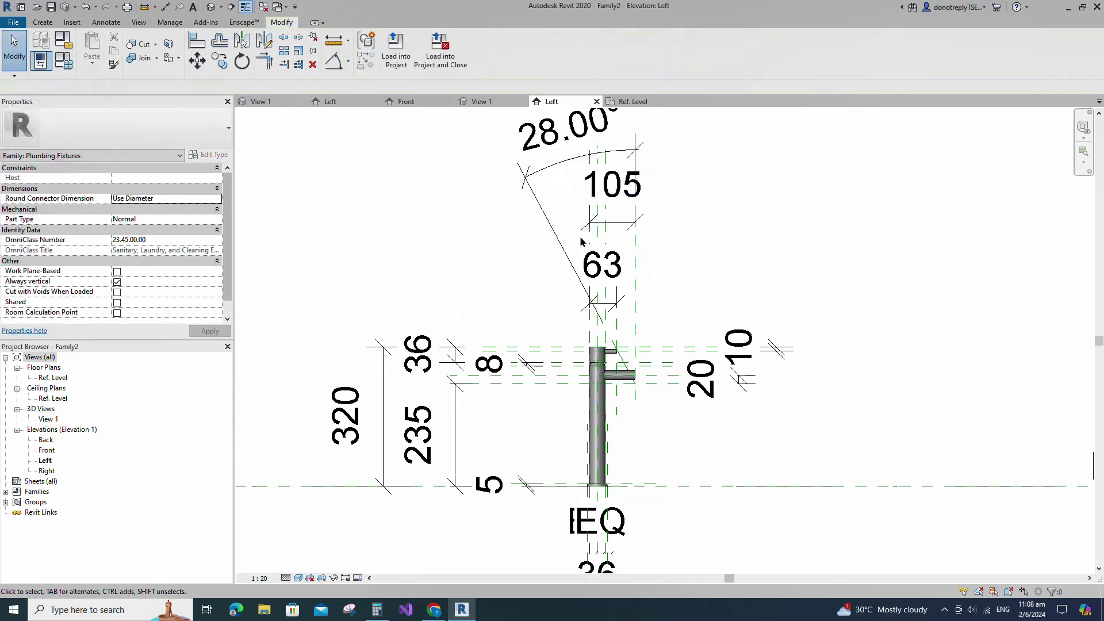
{"action": "scroll", "coordinate": [549, 243], "scroll_direction": "down", "scroll_amount": 1}
{"action": "left_click", "coordinate": [625, 381]}
{"action": "scroll", "coordinate": [619, 394], "scroll_direction": "up", "scroll_amount": 2}
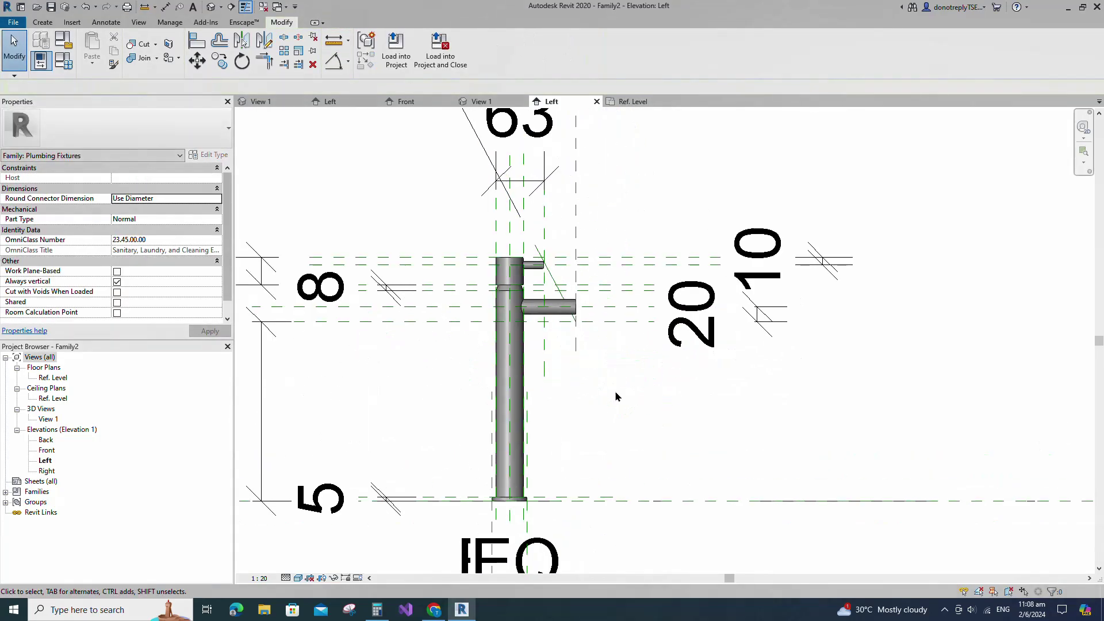
Start another revolve with one boundary line picked on the slanted reference line and a parallel one offset 9 mm to its left.
{"action": "left_click", "coordinate": [42, 23]}
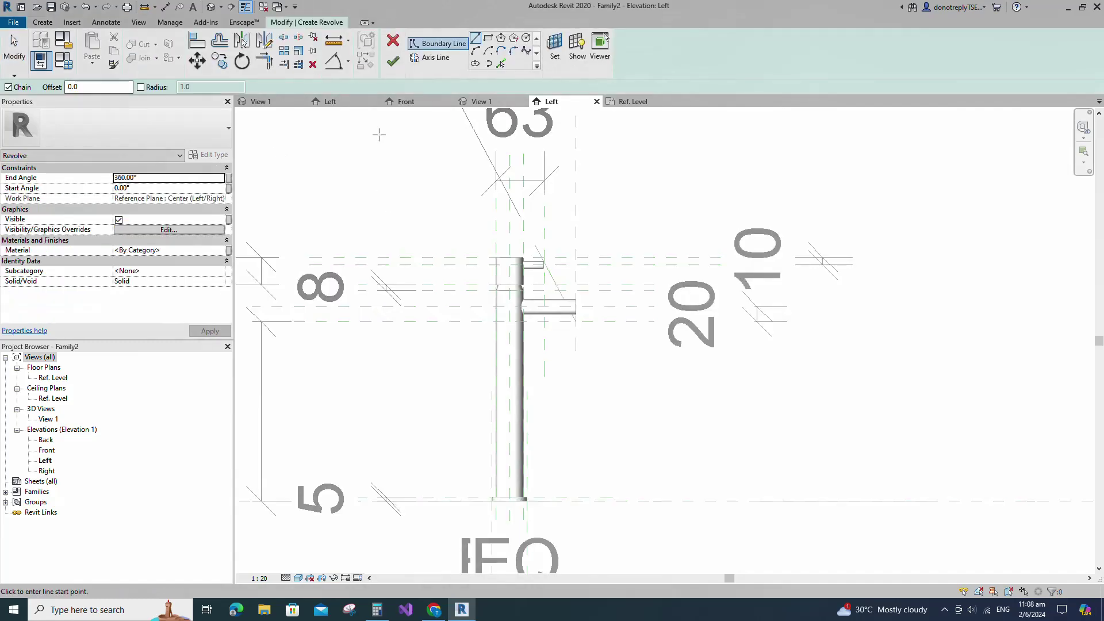
{"action": "left_click", "coordinate": [501, 64]}
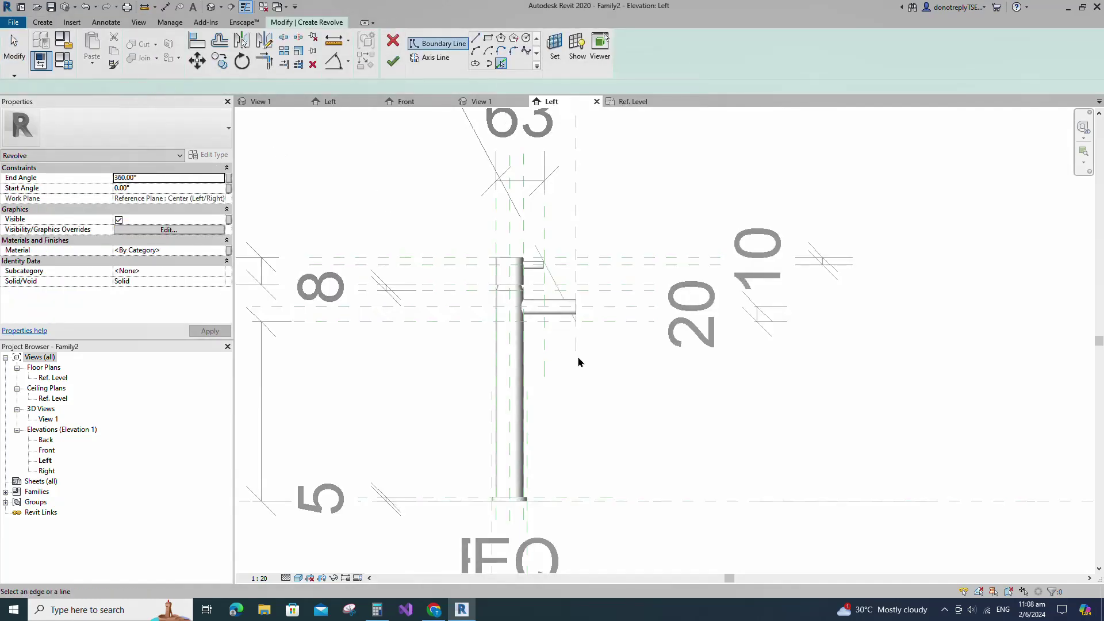
{"action": "scroll", "coordinate": [575, 360], "scroll_direction": "up", "scroll_amount": 5}
{"action": "scroll", "coordinate": [648, 384], "scroll_direction": "down", "scroll_amount": 2}
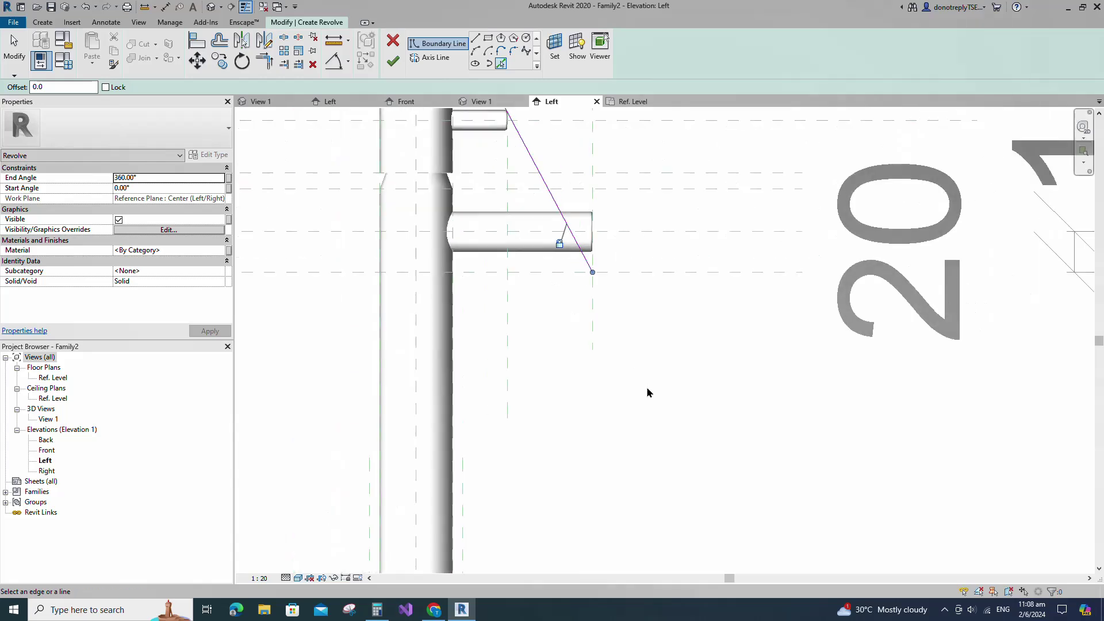
{"action": "left_click_drag", "start_coordinate": [67, 87], "coordinate": [19, 95]}
{"action": "type", "text": "9"}
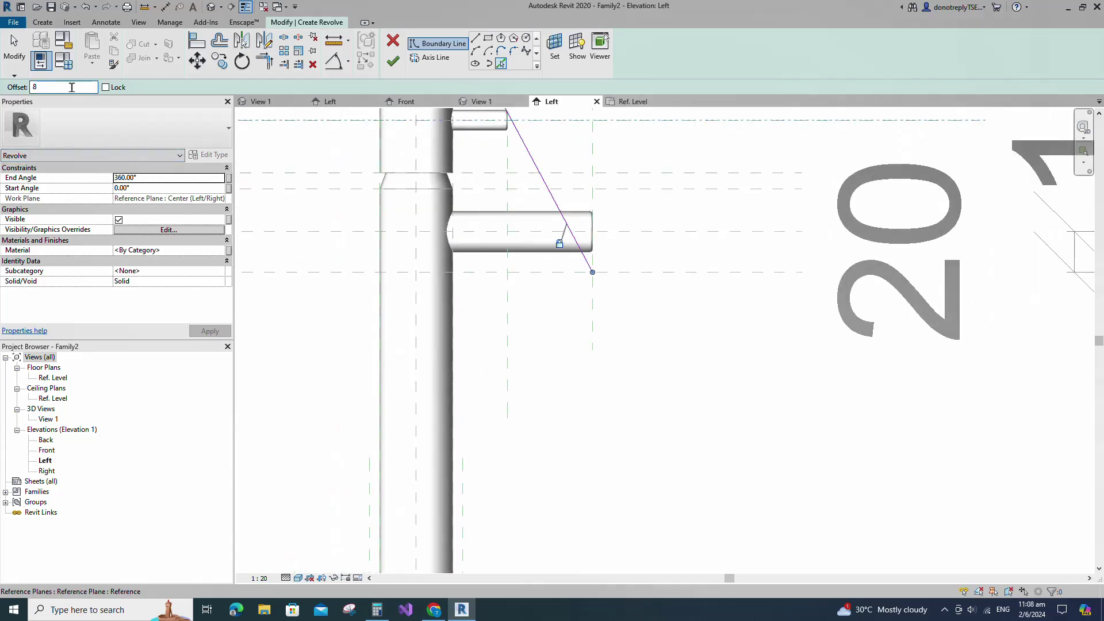
{"action": "left_click", "coordinate": [585, 262]}
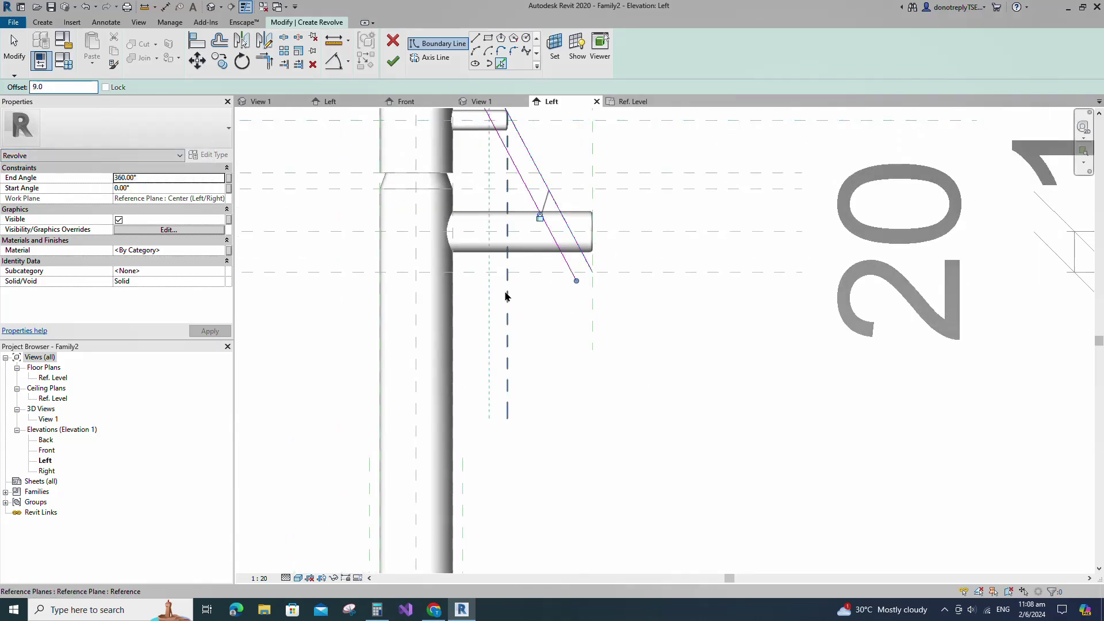
Dimension the spacing between the two slanted boundary lines, placing the dimension below and to the right of the horizontal cylinder.
{"action": "left_click", "coordinate": [342, 66]}
{"action": "left_click", "coordinate": [368, 82]}
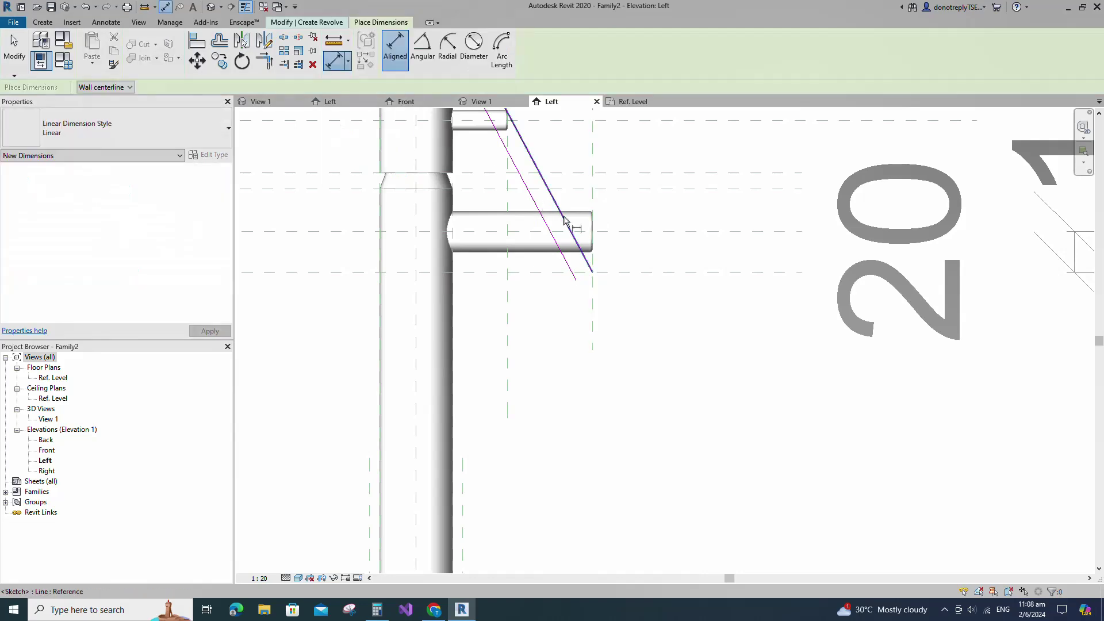
{"action": "scroll", "coordinate": [557, 240], "scroll_direction": "down", "scroll_amount": 1}
{"action": "scroll", "coordinate": [661, 423], "scroll_direction": "down", "scroll_amount": 2}
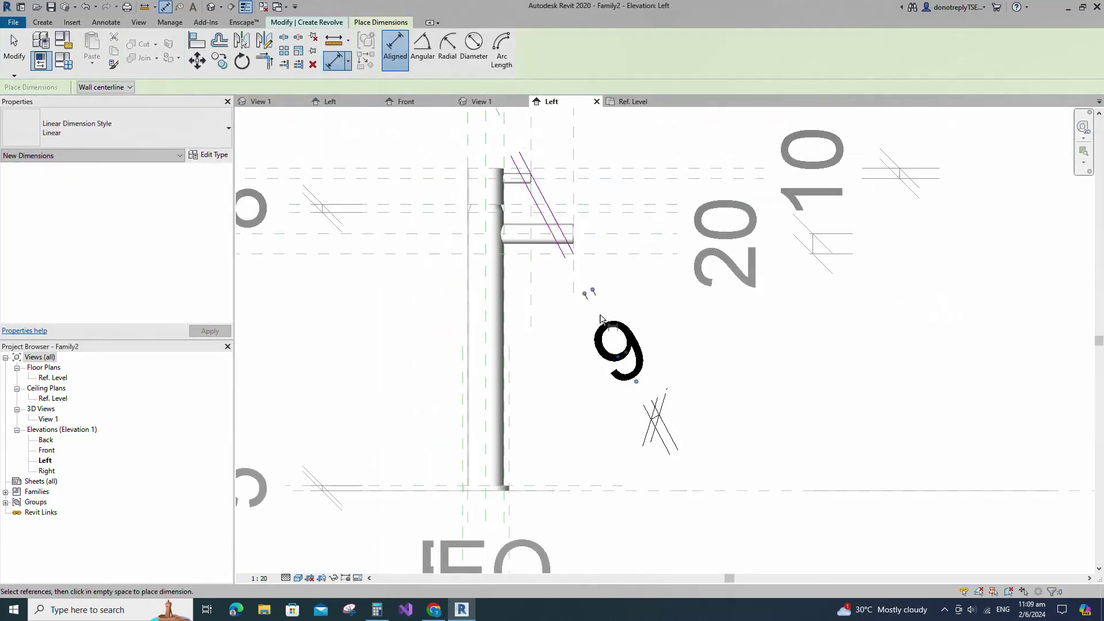
{"action": "scroll", "coordinate": [696, 468], "scroll_direction": "down", "scroll_amount": 3}
{"action": "scroll", "coordinate": [551, 226], "scroll_direction": "up", "scroll_amount": 3}
{"action": "key", "text": "Escape"}
{"action": "key", "text": "Escape"}
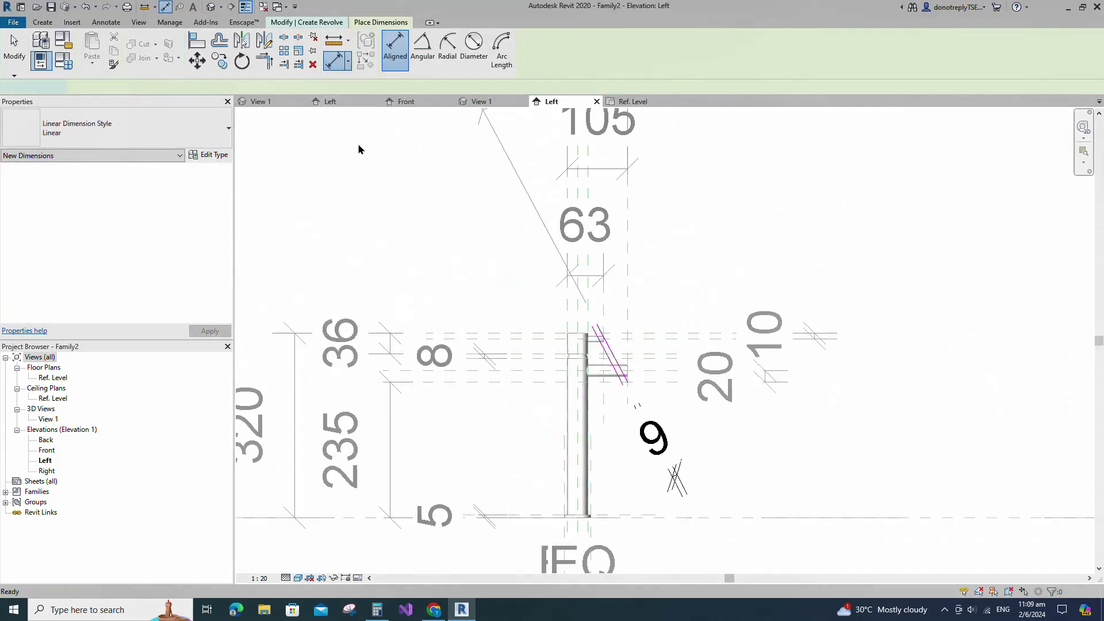
Close the lower ends of the two slanted boundary lines with a perpendicular line and draw a parallel crossing line above it.
{"action": "left_click", "coordinate": [476, 39]}
{"action": "scroll", "coordinate": [639, 411], "scroll_direction": "up", "scroll_amount": 7}
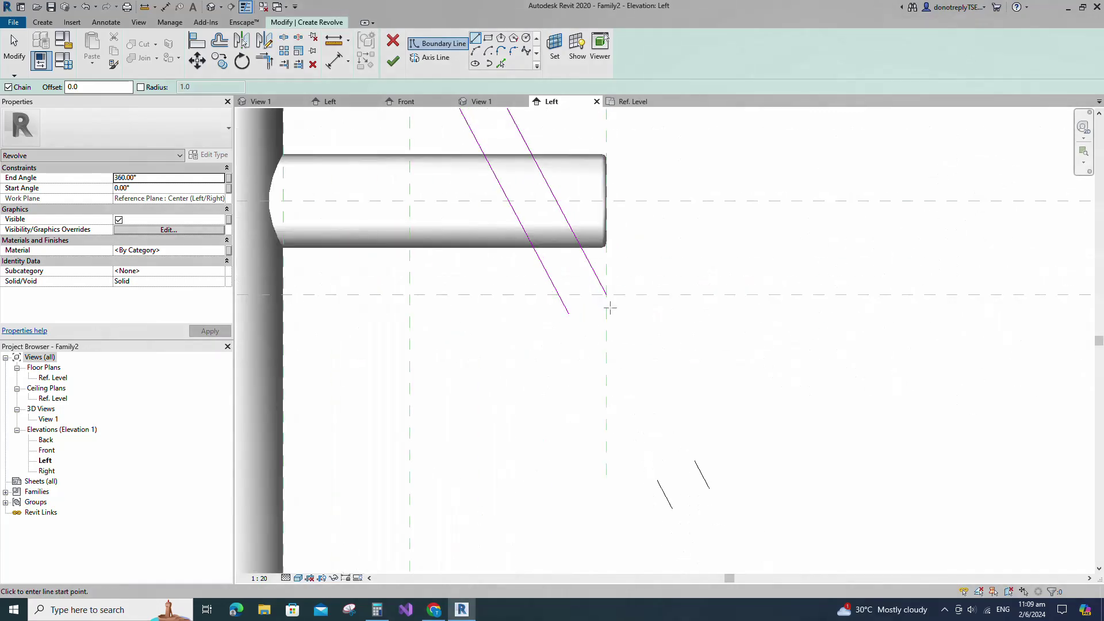
{"action": "left_click", "coordinate": [606, 295]}
{"action": "left_click", "coordinate": [570, 313]}
{"action": "key", "text": "Escape"}
{"action": "scroll", "coordinate": [605, 338], "scroll_direction": "up", "scroll_amount": 2}
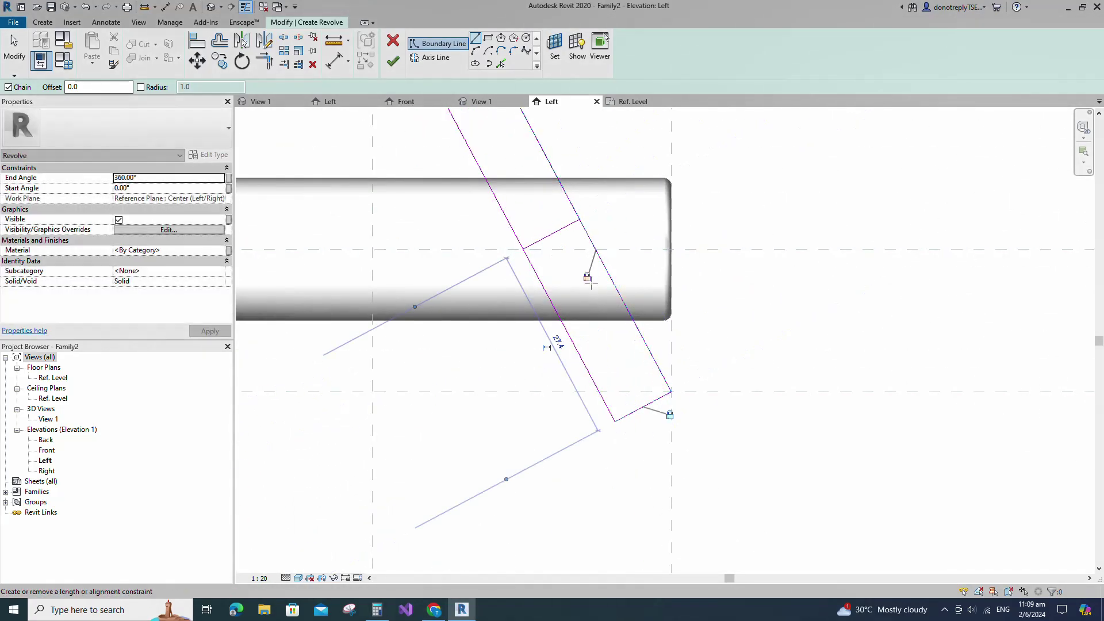
Trim the slanted boundary lines against the upper crossing line to form a closed slanted rectangle.
{"action": "key", "text": "Escape"}
{"action": "key", "text": "Escape"}
{"action": "scroll", "coordinate": [607, 348], "scroll_direction": "down", "scroll_amount": 2}
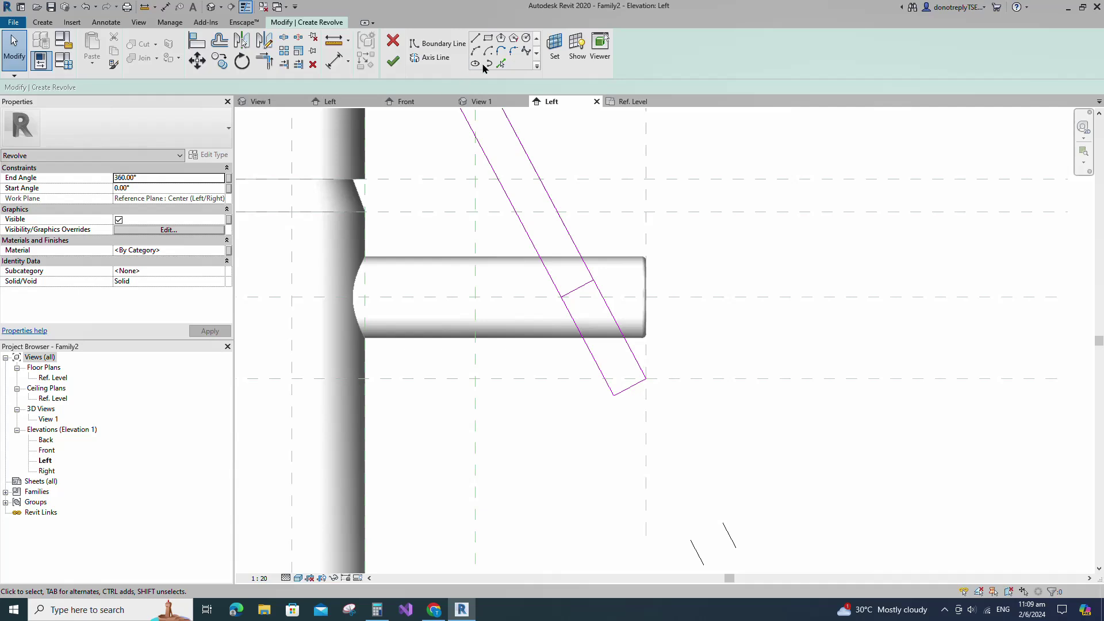
{"action": "left_click", "coordinate": [270, 62]}
{"action": "left_click", "coordinate": [568, 309]}
{"action": "left_click", "coordinate": [576, 289]}
{"action": "left_click", "coordinate": [580, 288]}
{"action": "left_click", "coordinate": [600, 292]}
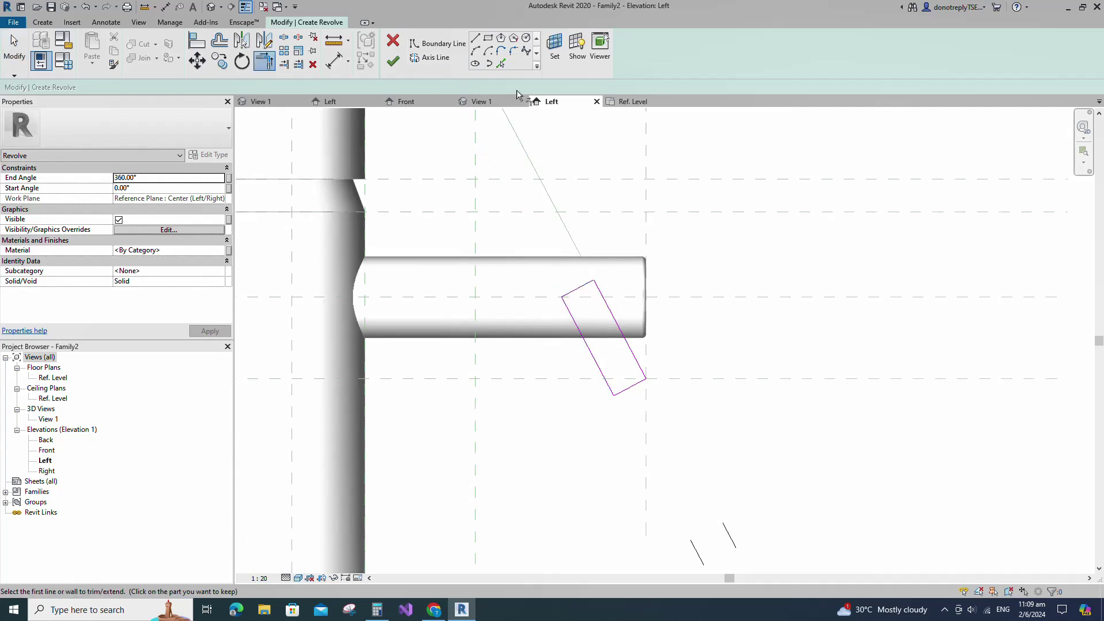
Fillet the outer lower corner of the slanted rectangle, at its locked reference line, with a 1.0 radius.
{"action": "left_click", "coordinate": [505, 58]}
{"action": "left_click", "coordinate": [46, 88]}
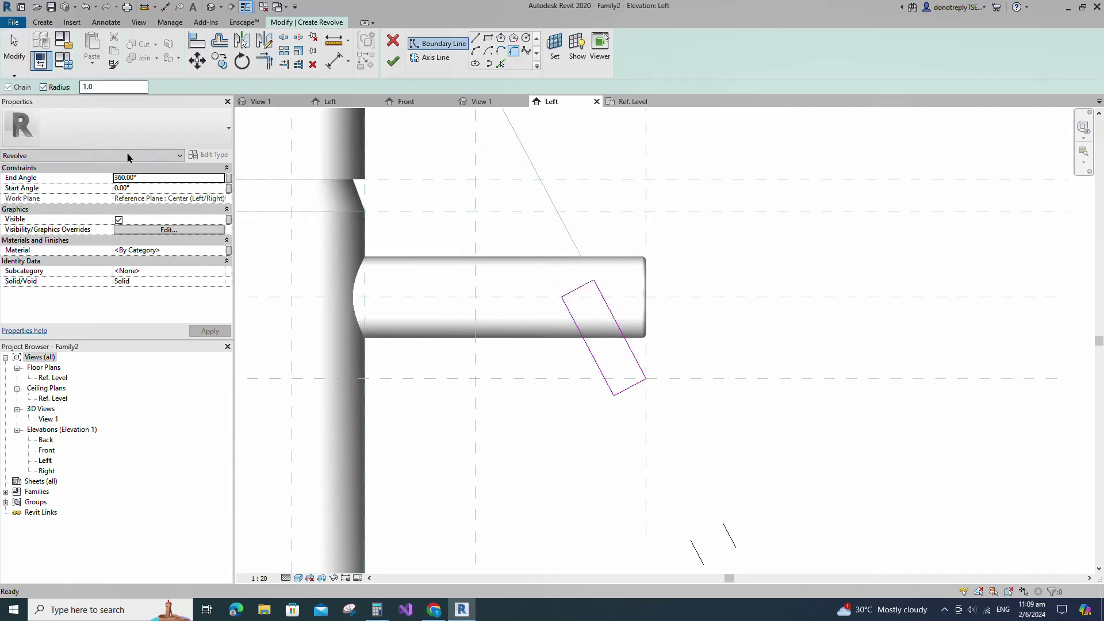
{"action": "scroll", "coordinate": [650, 386], "scroll_direction": "up", "scroll_amount": 2}
{"action": "left_click", "coordinate": [638, 369]}
{"action": "left_click", "coordinate": [632, 381]}
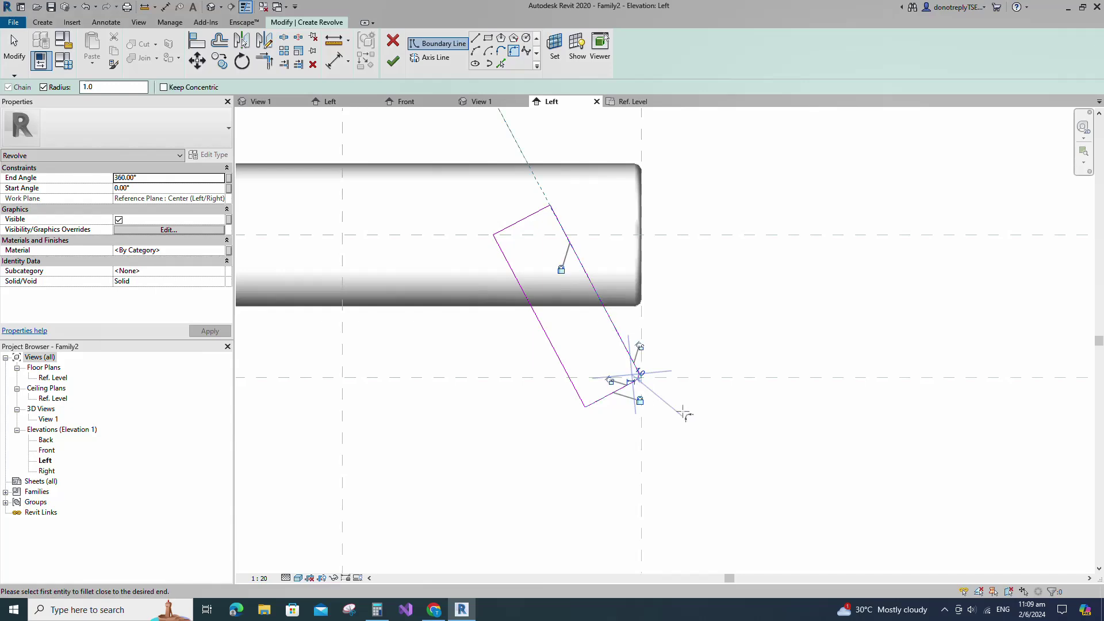
{"action": "scroll", "coordinate": [630, 377], "scroll_direction": "down", "scroll_amount": 3}
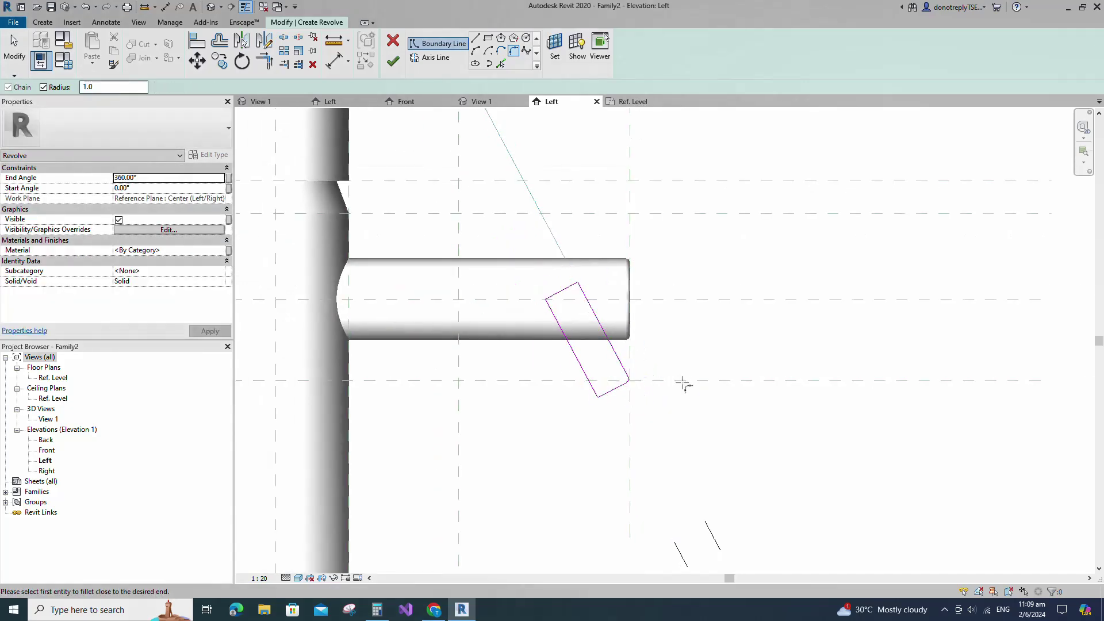
{"action": "key", "text": "Escape"}
{"action": "scroll", "coordinate": [684, 383], "scroll_direction": "up", "scroll_amount": 2}
{"action": "key", "text": "Escape"}
{"action": "scroll", "coordinate": [573, 413], "scroll_direction": "down", "scroll_amount": 2}
Draw the axis line along the rectangle's inner slanted edge and finish the revolve to create the spout's angled outlet.
{"action": "left_click", "coordinate": [430, 57]}
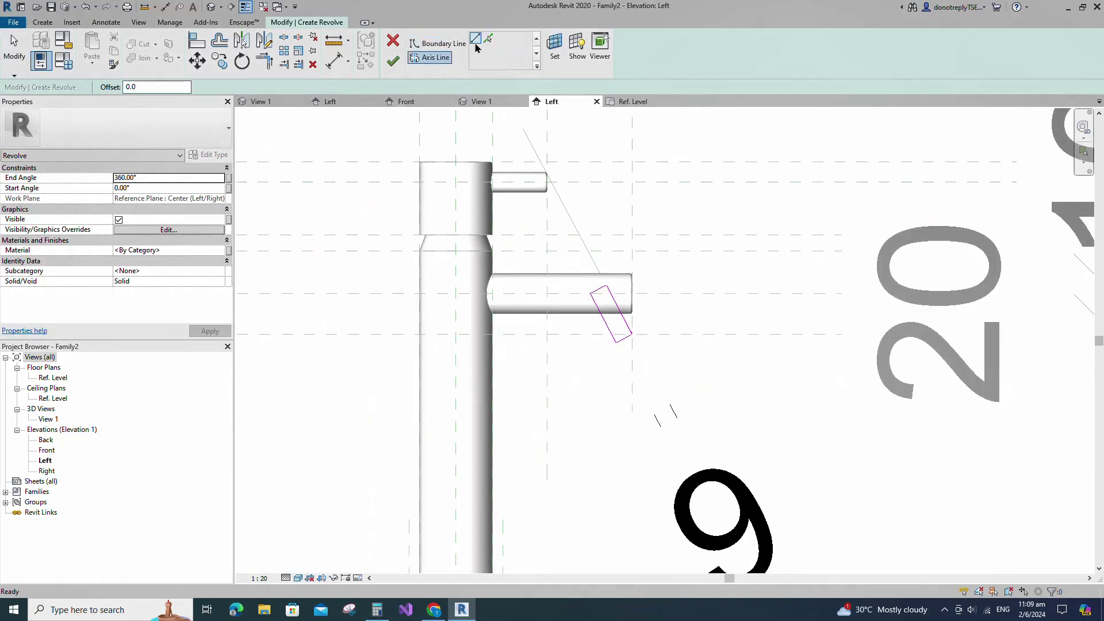
{"action": "scroll", "coordinate": [608, 322], "scroll_direction": "up", "scroll_amount": 4}
{"action": "left_click", "coordinate": [608, 315]}
{"action": "left_click", "coordinate": [550, 204]}
{"action": "key", "text": "Escape"}
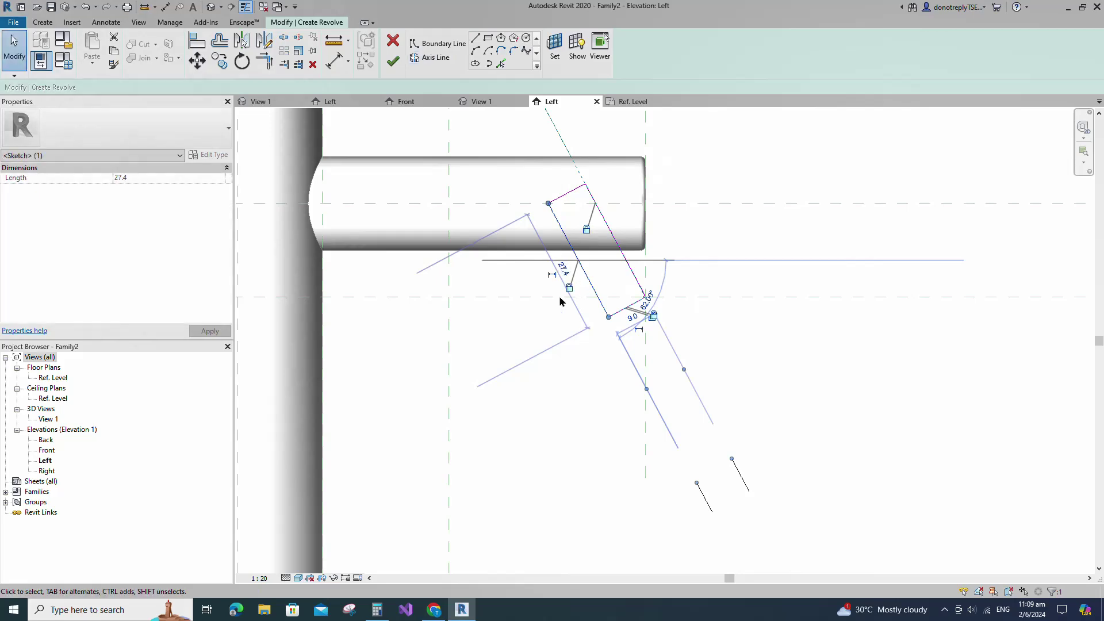
{"action": "scroll", "coordinate": [560, 297], "scroll_direction": "down", "scroll_amount": 4}
{"action": "left_click", "coordinate": [394, 62]}
{"action": "left_click", "coordinate": [707, 352]}
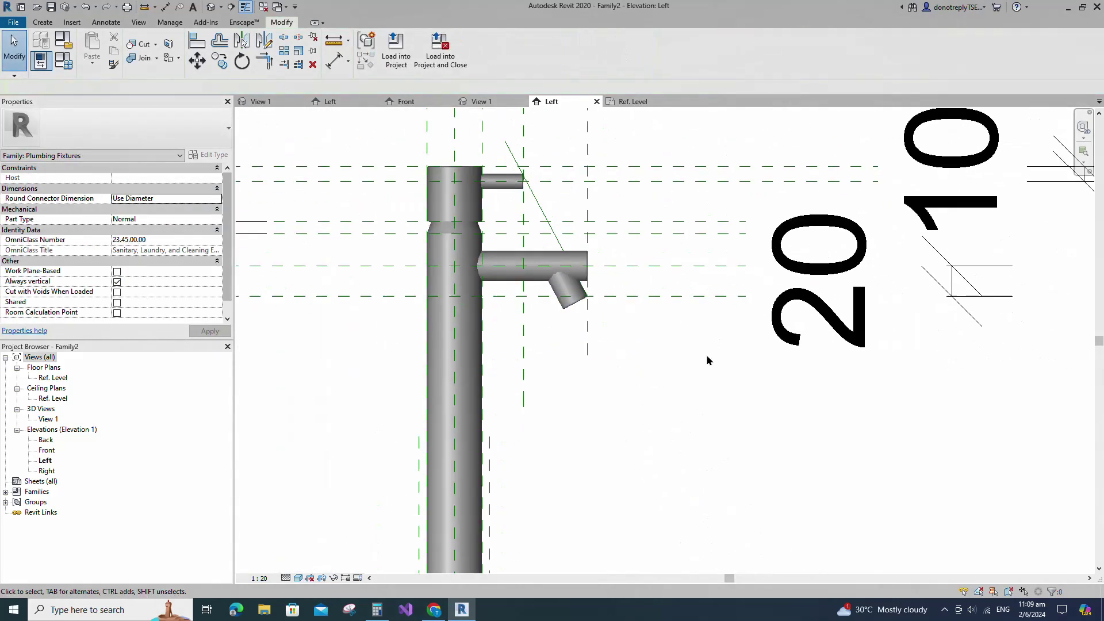
Show the faucet in the 3D view from the front-right corner with the shaded visual style.
{"action": "scroll", "coordinate": [733, 375], "scroll_direction": "down", "scroll_amount": 2}
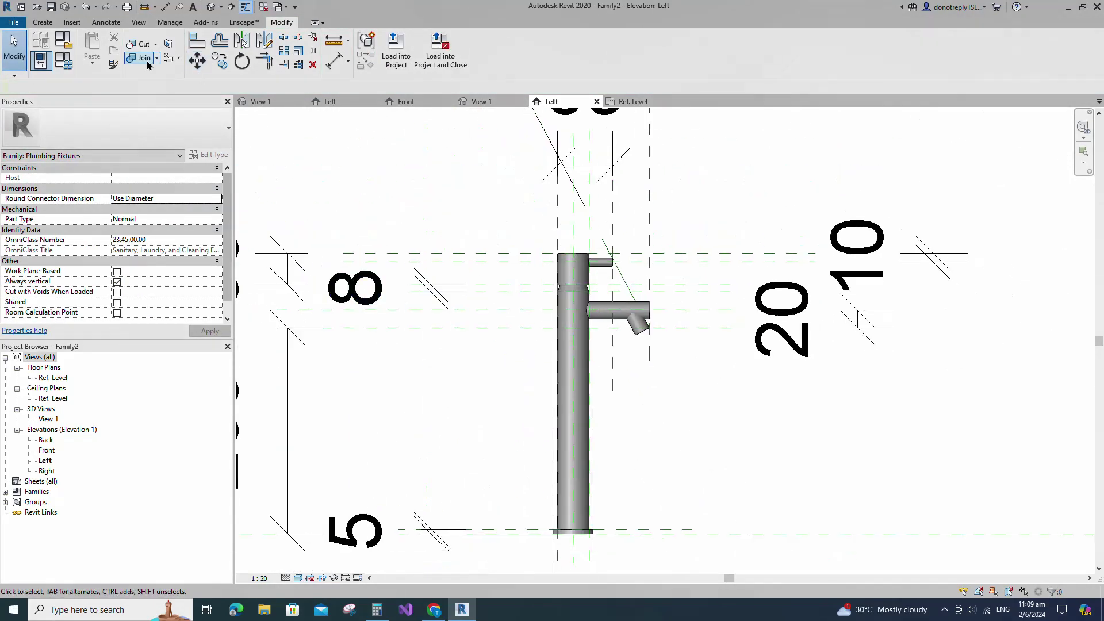
{"action": "scroll", "coordinate": [678, 368], "scroll_direction": "down", "scroll_amount": 1}
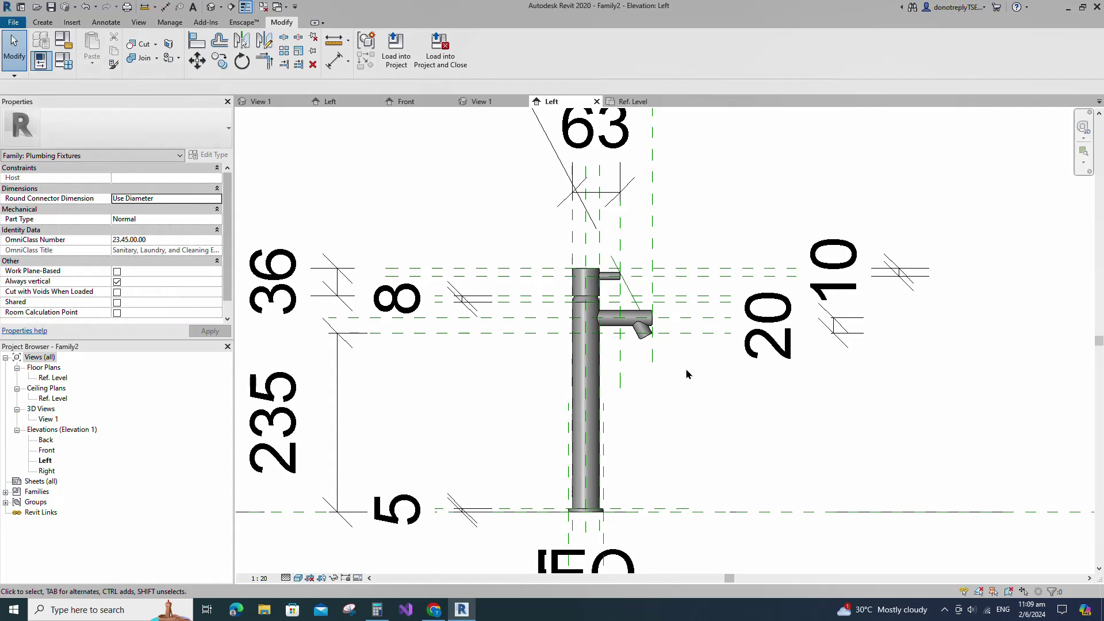
{"action": "scroll", "coordinate": [686, 368], "scroll_direction": "down", "scroll_amount": 1}
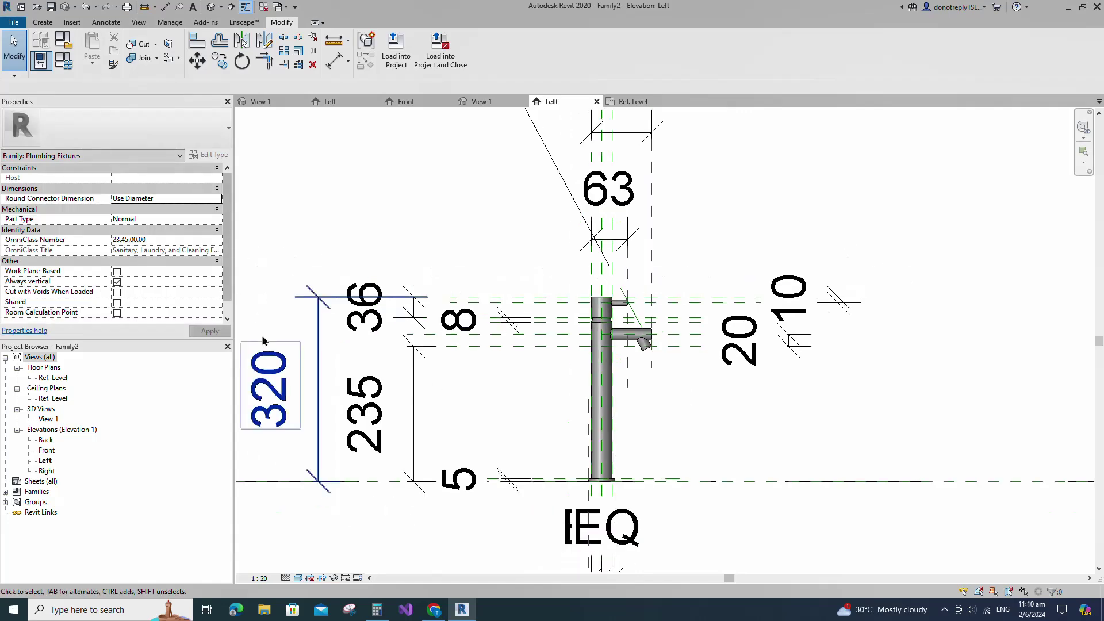
{"action": "double_click", "coordinate": [47, 420]}
{"action": "left_click", "coordinate": [1057, 140]}
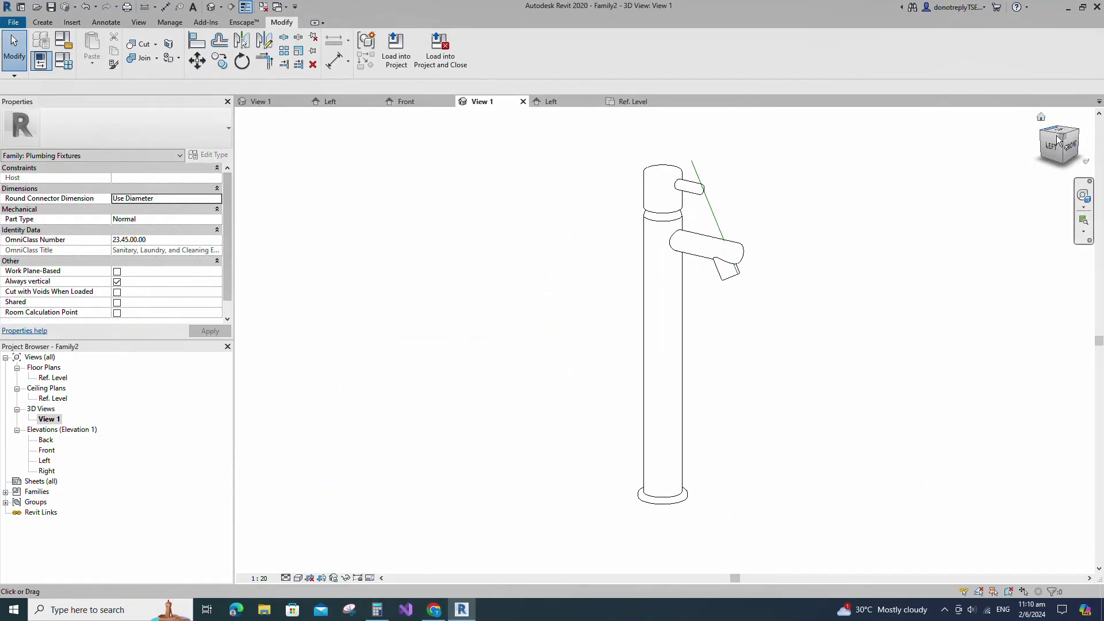
{"action": "left_click", "coordinate": [1064, 133]}
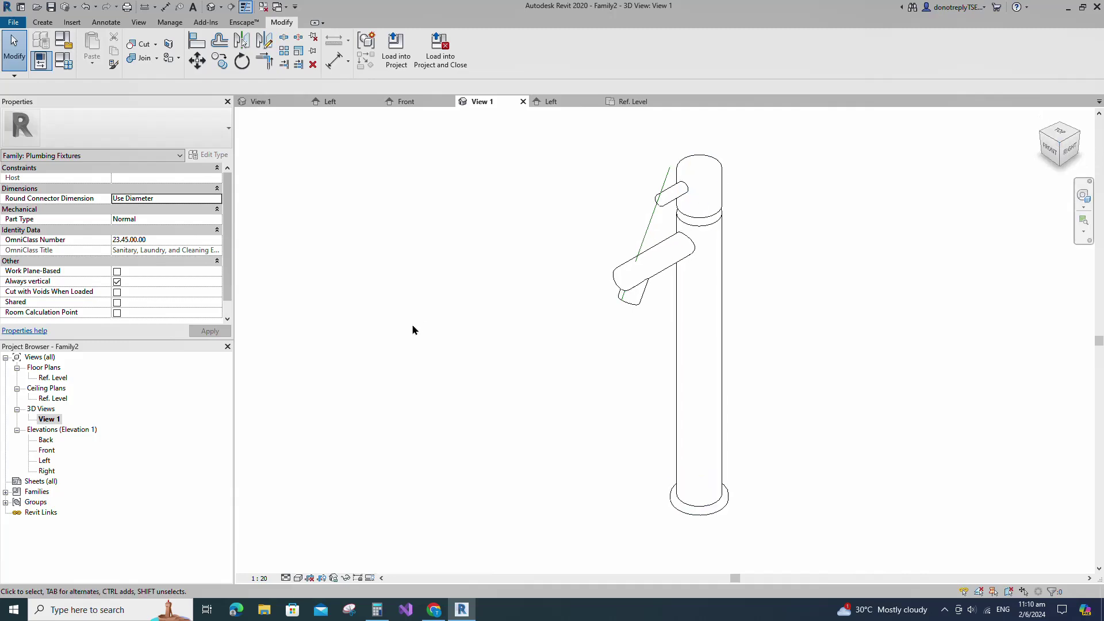
{"action": "left_click", "coordinate": [298, 578]}
{"action": "left_click", "coordinate": [325, 532]}
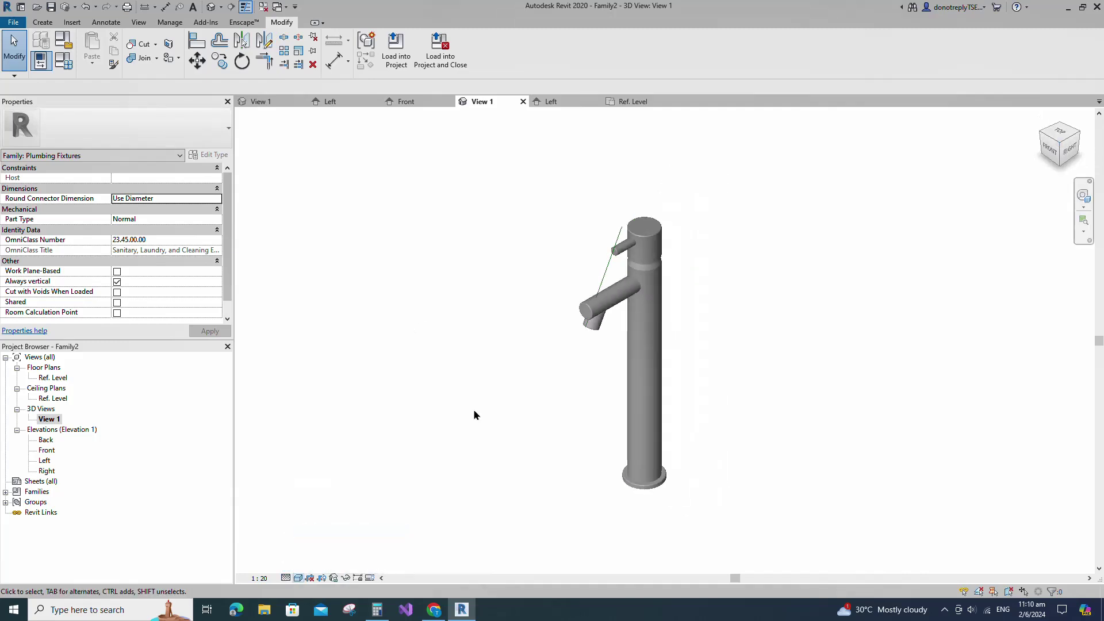
Hide the Reference Lines annotation category in the 3D view's visibility overrides.
{"action": "key", "text": "v"}
{"action": "key", "text": "v"}
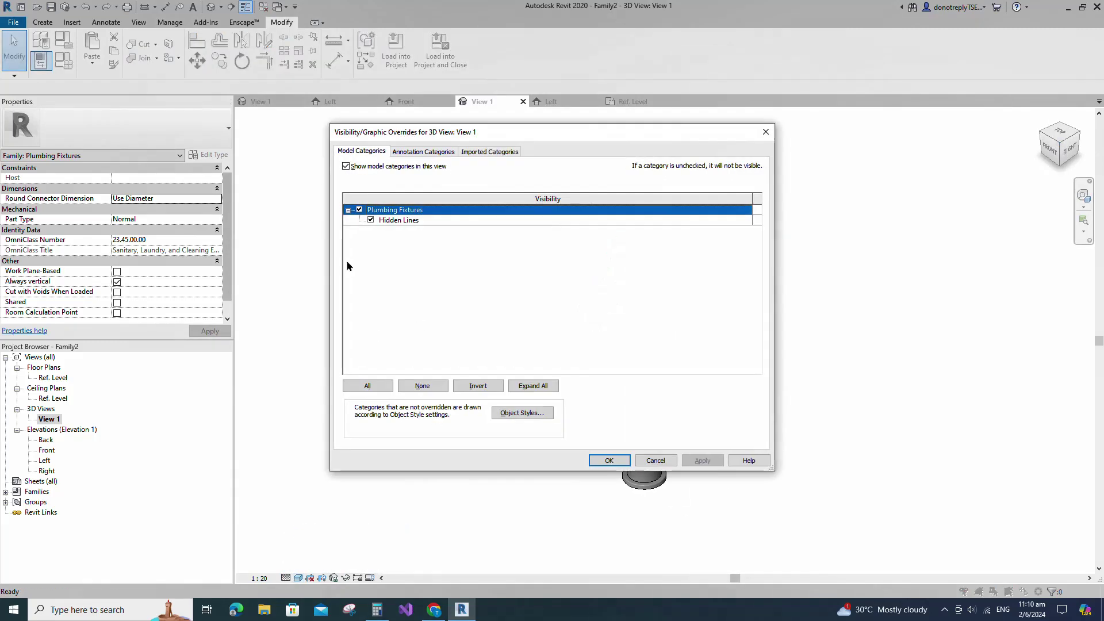
{"action": "left_click", "coordinate": [420, 153]}
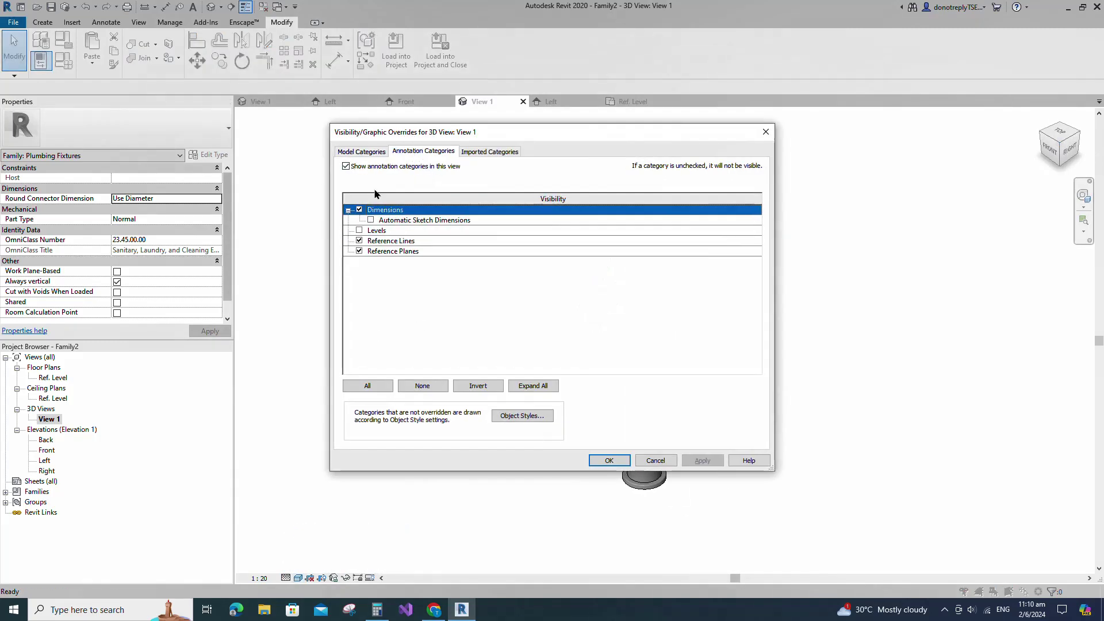
{"action": "left_click", "coordinate": [360, 230]}
{"action": "left_click", "coordinate": [360, 241]}
{"action": "left_click", "coordinate": [702, 460]}
{"action": "left_click", "coordinate": [609, 460]}
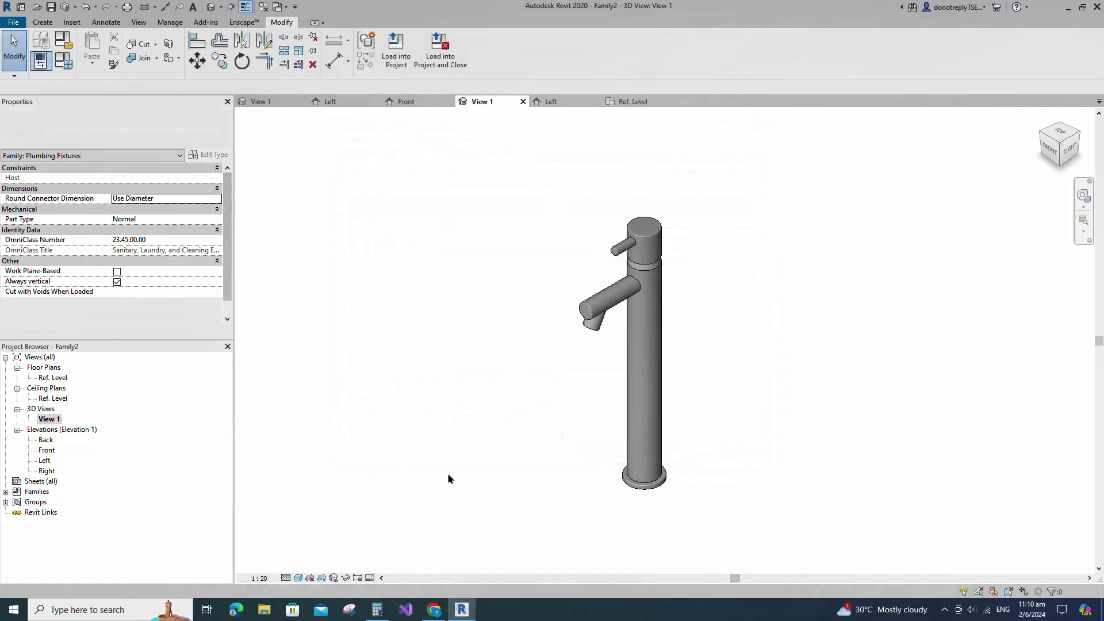
Create a new material for the family's Body parameter and name it Stainless Steel.
{"action": "left_click", "coordinate": [64, 60]}
{"action": "left_click", "coordinate": [379, 216]}
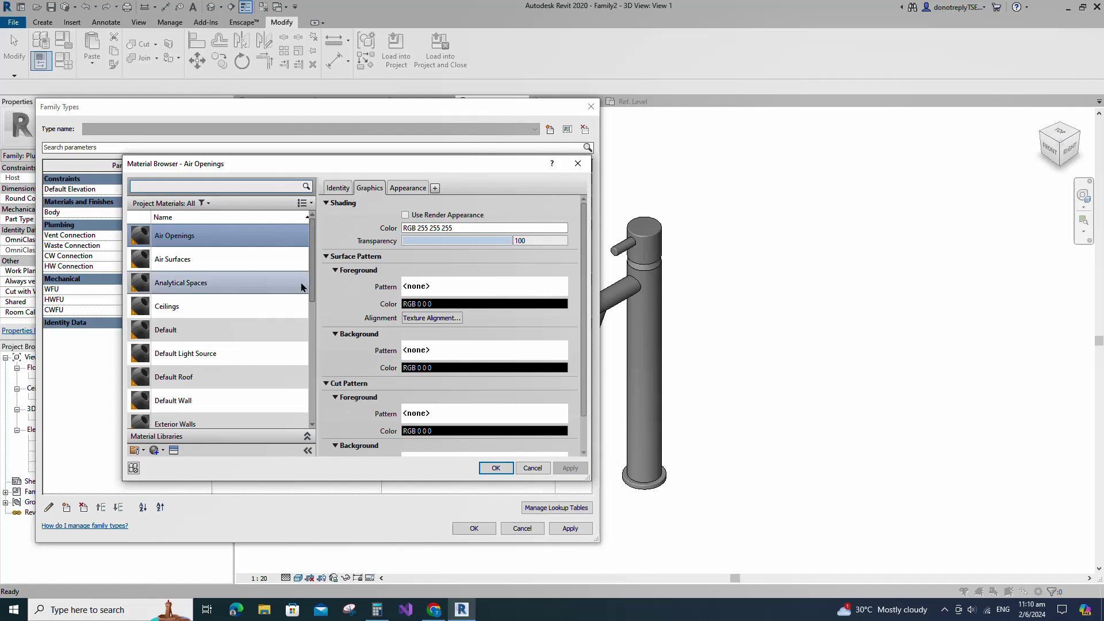
{"action": "left_click", "coordinate": [134, 450]}
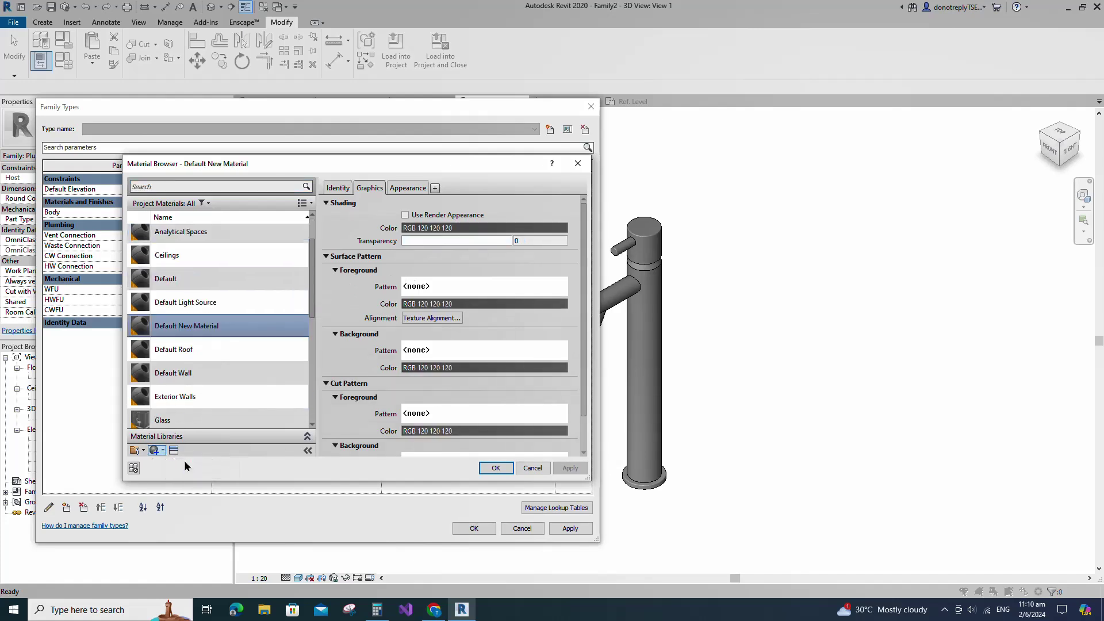
{"action": "right_click", "coordinate": [174, 327]}
{"action": "left_click", "coordinate": [206, 356]}
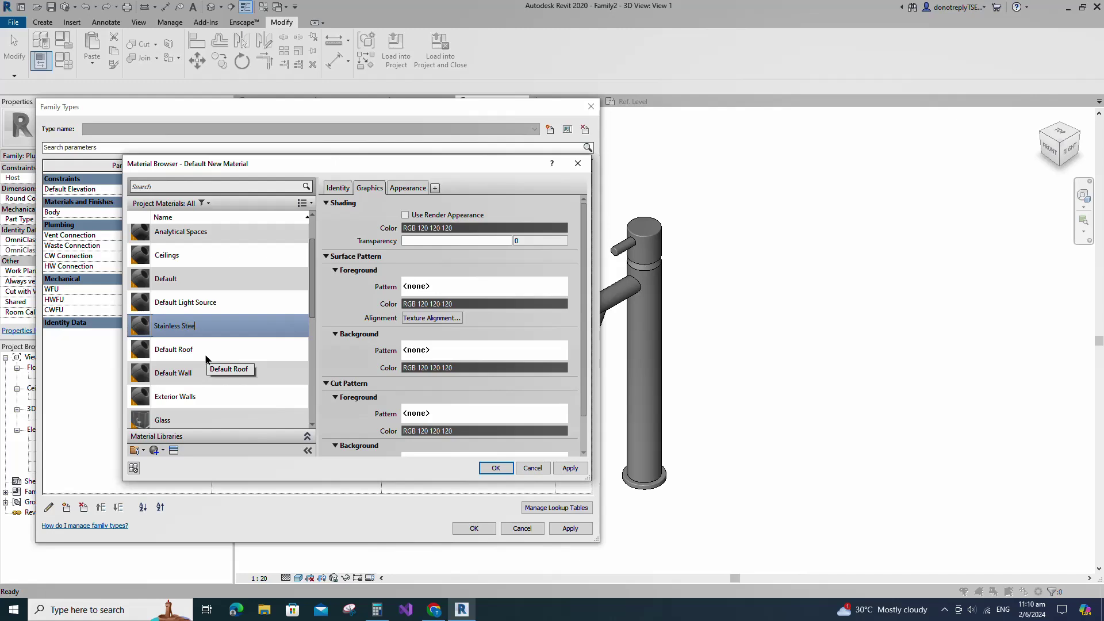
{"action": "type", "text": "Stainless Steel"}
{"action": "left_click", "coordinate": [570, 469]}
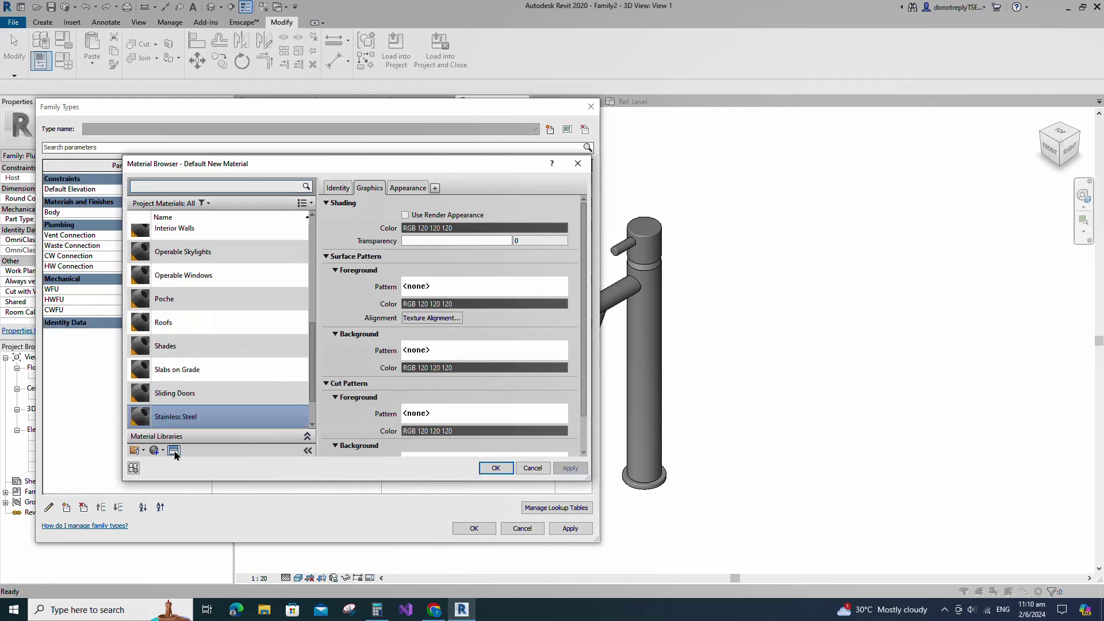
Replace the Stainless Steel material's appearance with the Stainless Steel - Polished asset from the Metal: Stainless library.
{"action": "left_click", "coordinate": [173, 450]}
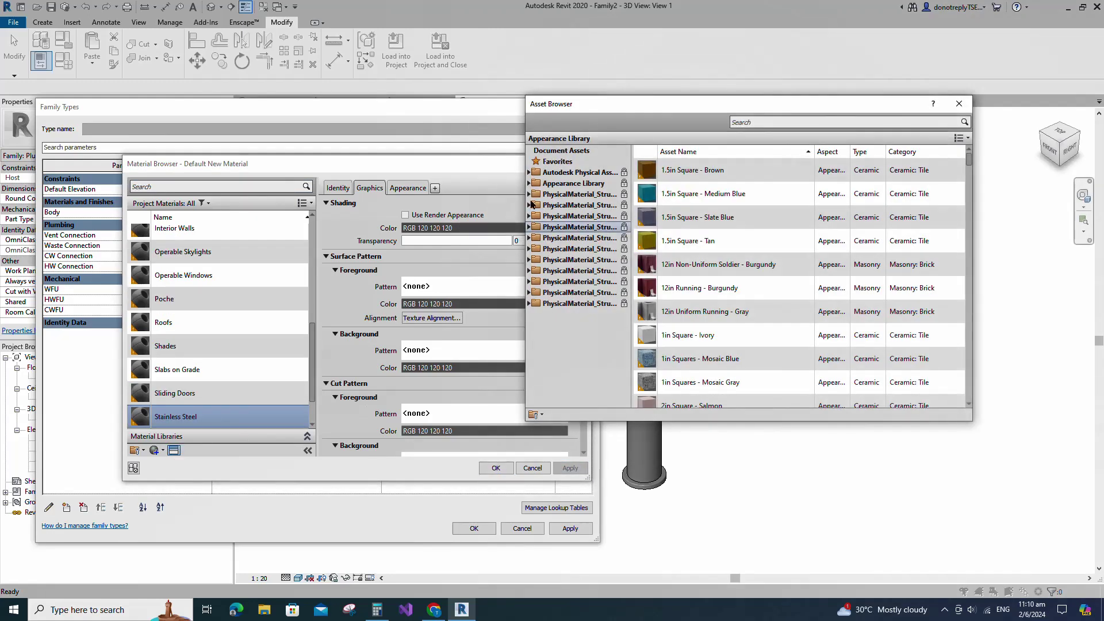
{"action": "left_click", "coordinate": [529, 183]}
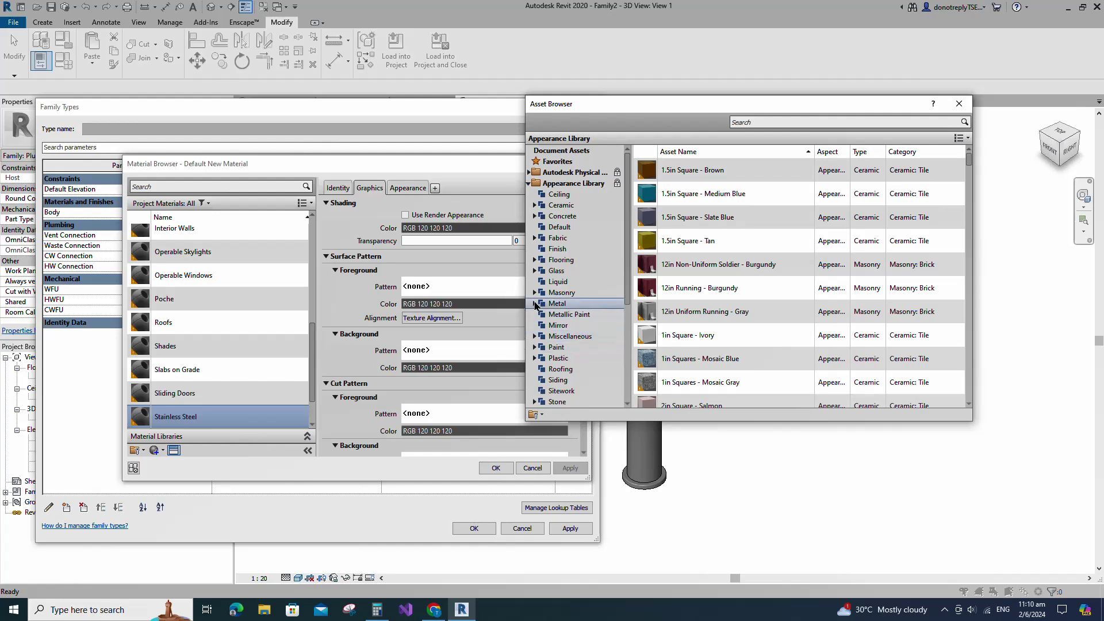
{"action": "double_click", "coordinate": [558, 303]}
{"action": "scroll", "coordinate": [579, 390], "scroll_direction": "down", "scroll_amount": 2}
{"action": "scroll", "coordinate": [580, 390], "scroll_direction": "down", "scroll_amount": 1}
{"action": "left_click", "coordinate": [568, 369]}
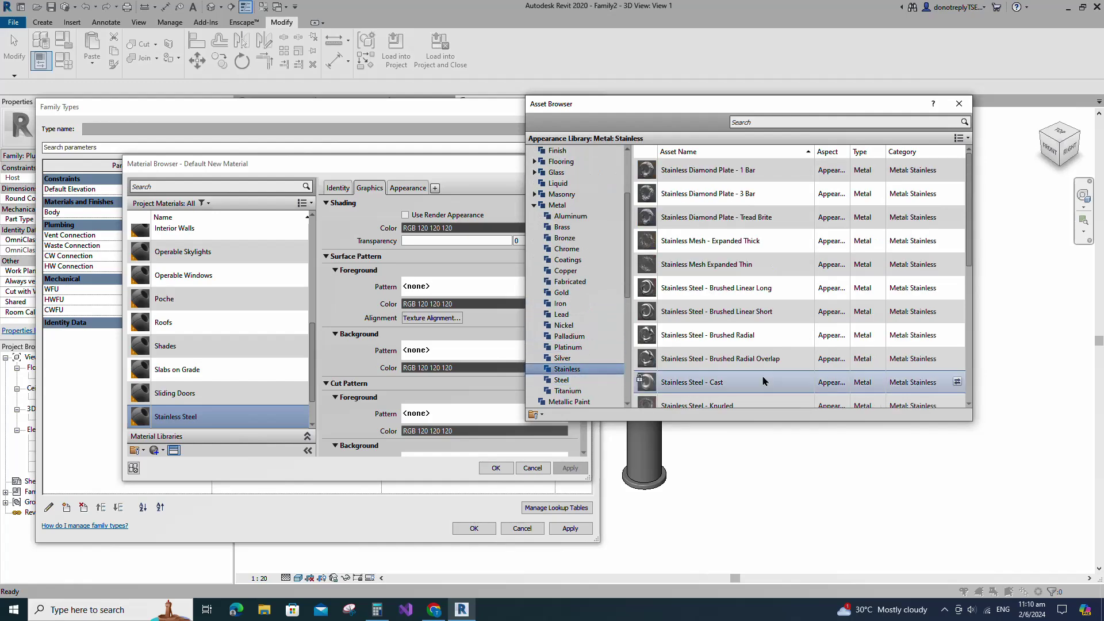
{"action": "scroll", "coordinate": [764, 380], "scroll_direction": "down", "scroll_amount": 1}
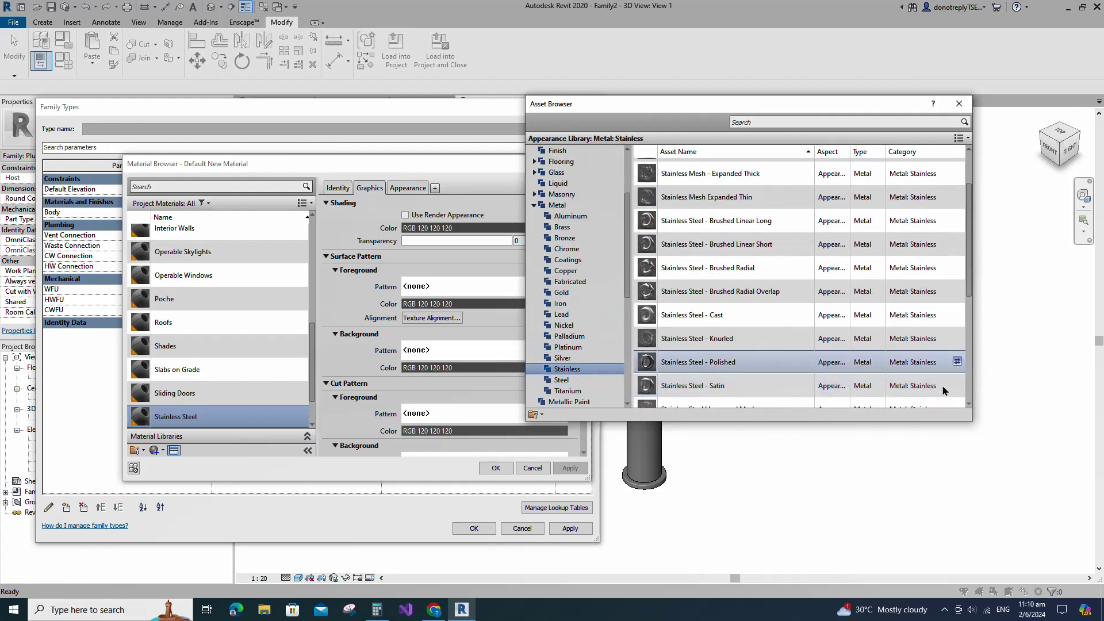
{"action": "left_click", "coordinate": [957, 361]}
{"action": "left_click", "coordinate": [959, 104]}
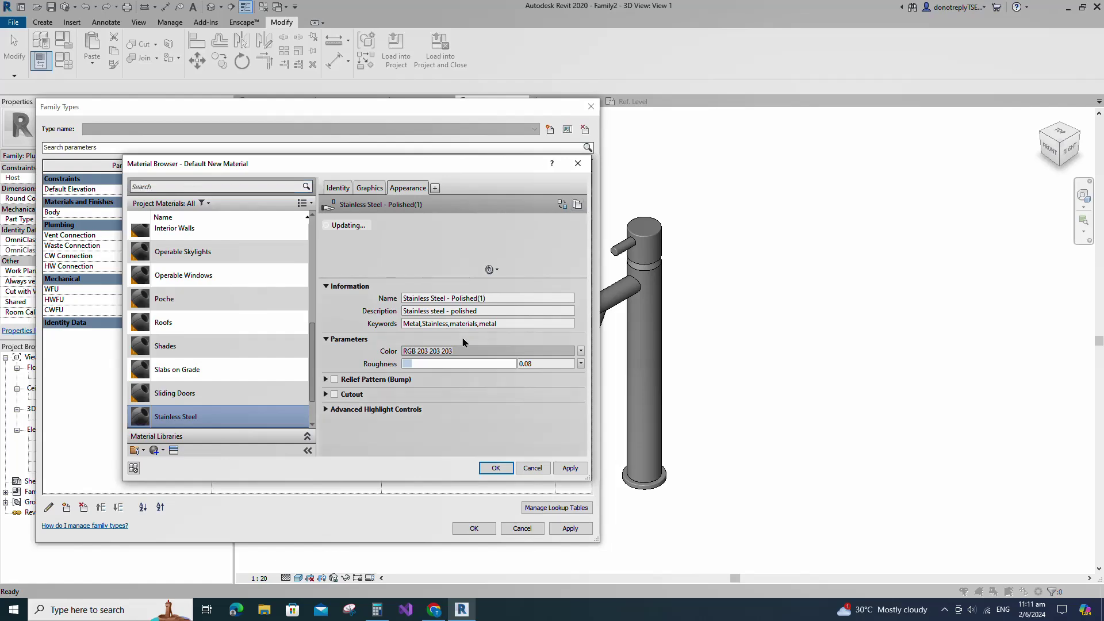
Use the render appearance for the material's shading and assign Stainless Steel to the Body parameter.
{"action": "left_click", "coordinate": [370, 187]}
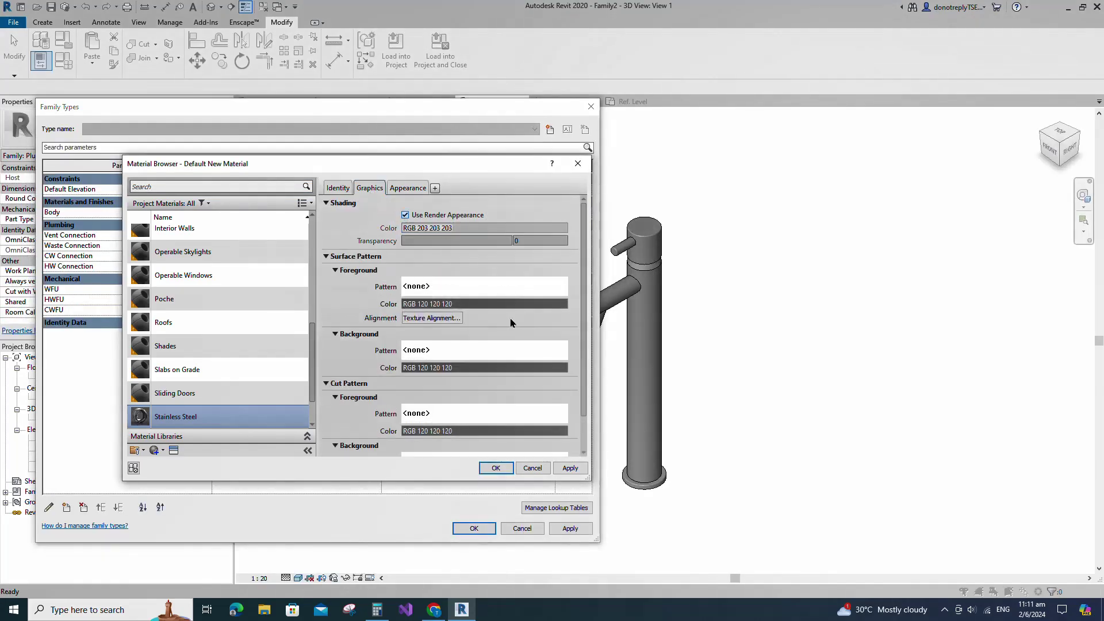
{"action": "left_click", "coordinate": [496, 468]}
{"action": "left_click", "coordinate": [570, 528]}
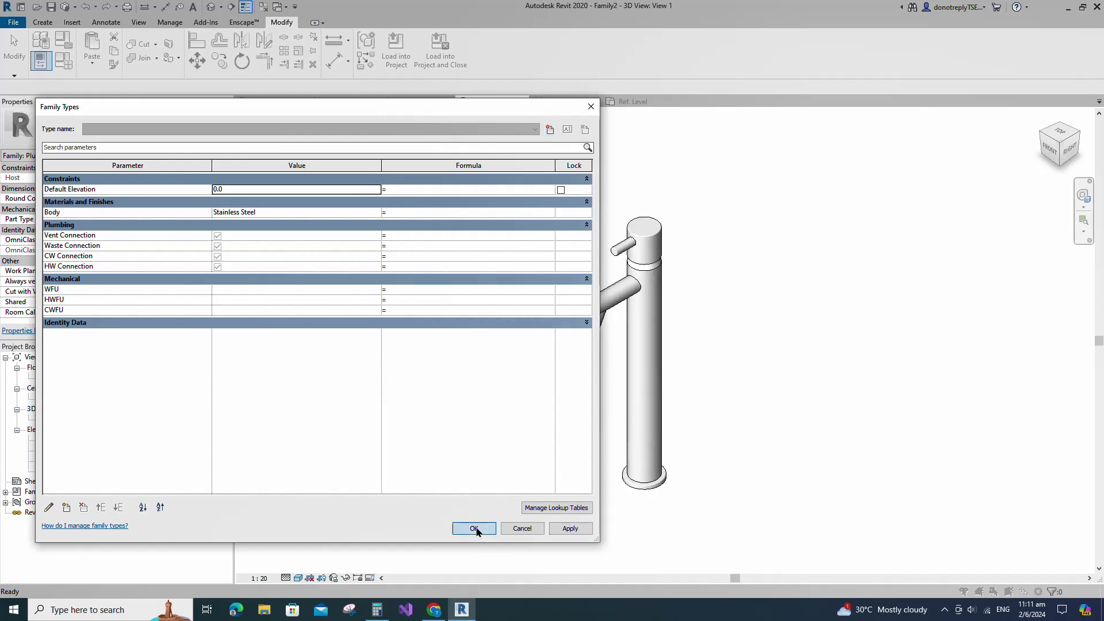
{"action": "left_click", "coordinate": [474, 528]}
Place a Hydronic Supply pipe connector on the underside face of the faucet's base.
{"action": "middle_click_drag", "start_coordinate": [446, 378], "coordinate": [598, 398], "text": "shift"}
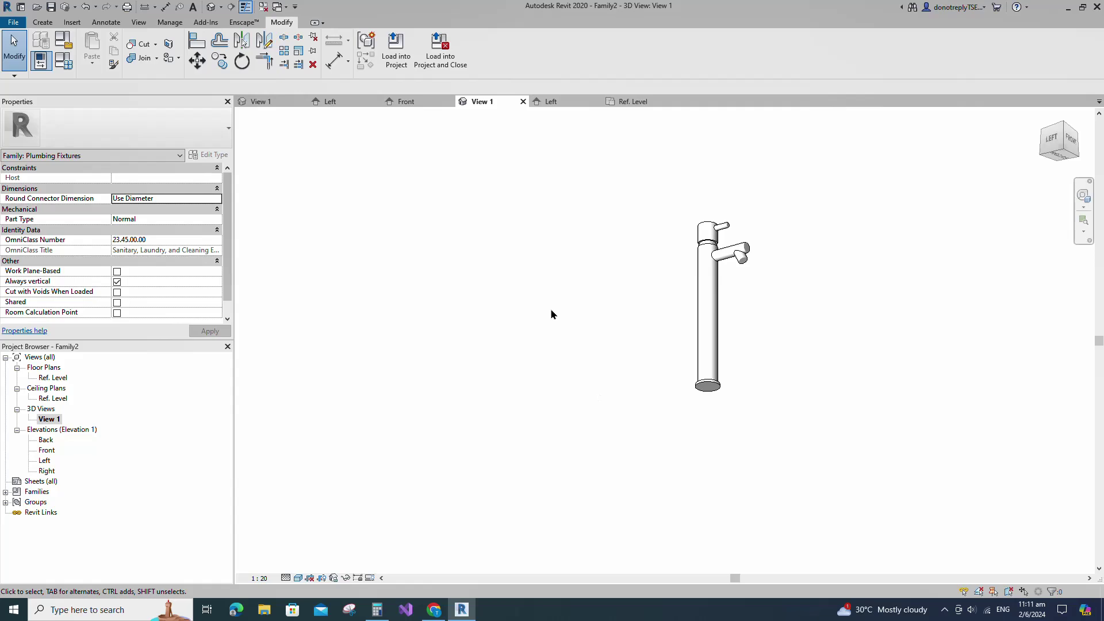
{"action": "left_click", "coordinate": [42, 22]}
{"action": "left_click", "coordinate": [506, 47]}
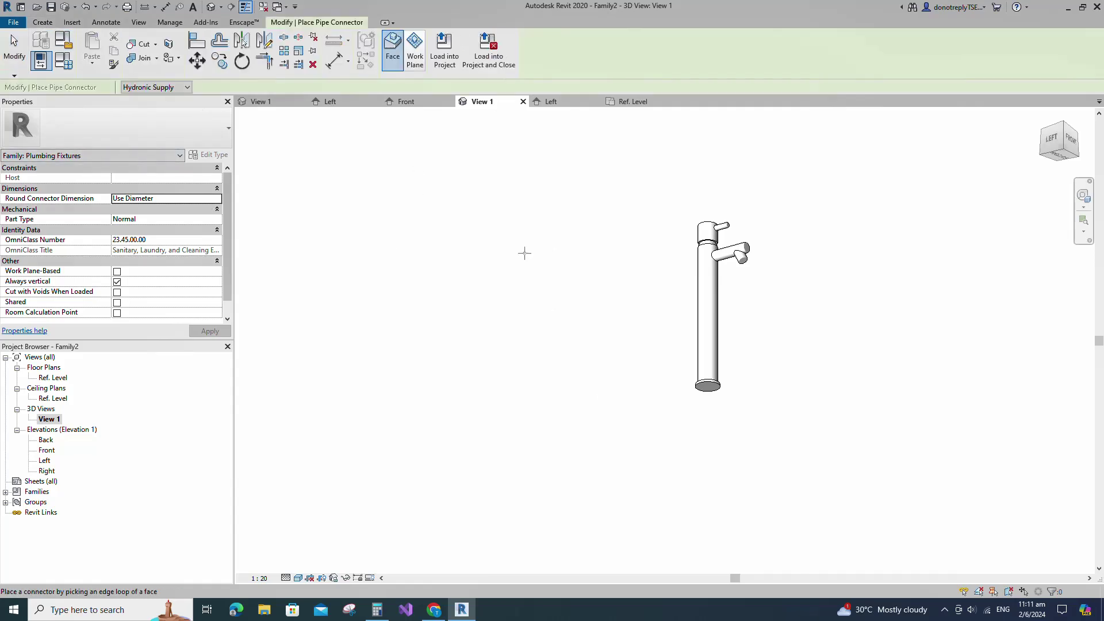
{"action": "scroll", "coordinate": [682, 428], "scroll_direction": "up", "scroll_amount": 4}
{"action": "left_click", "coordinate": [708, 359]}
{"action": "scroll", "coordinate": [707, 399], "scroll_direction": "down", "scroll_amount": 6}
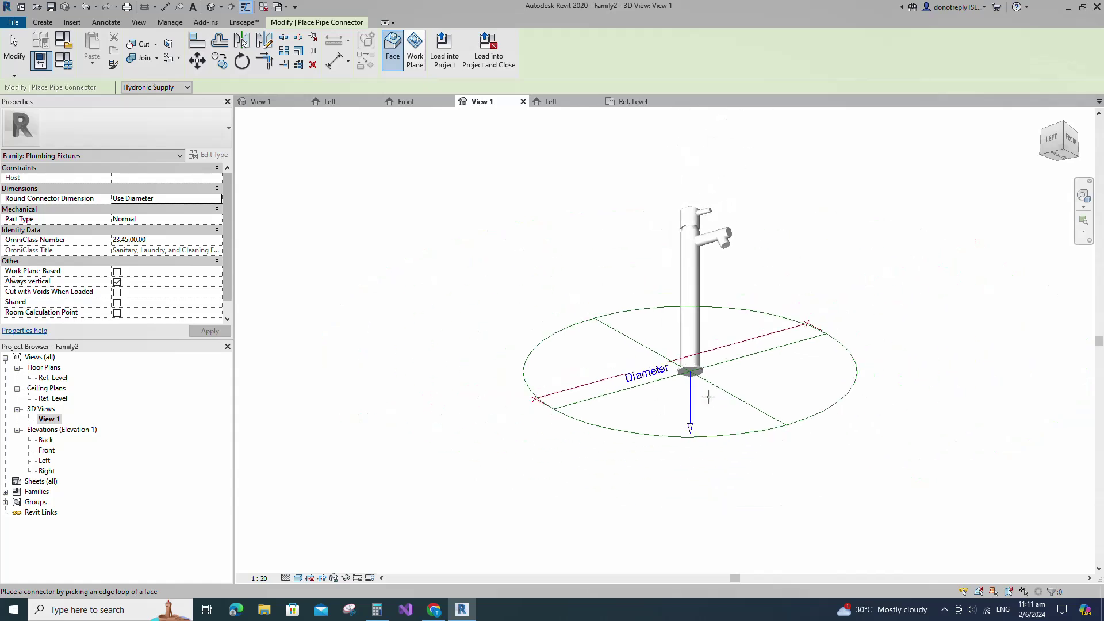
{"action": "key", "text": "Escape"}
Set the pipe connector's diameter to 32 and its system classification to Fitting.
{"action": "left_click", "coordinate": [730, 424]}
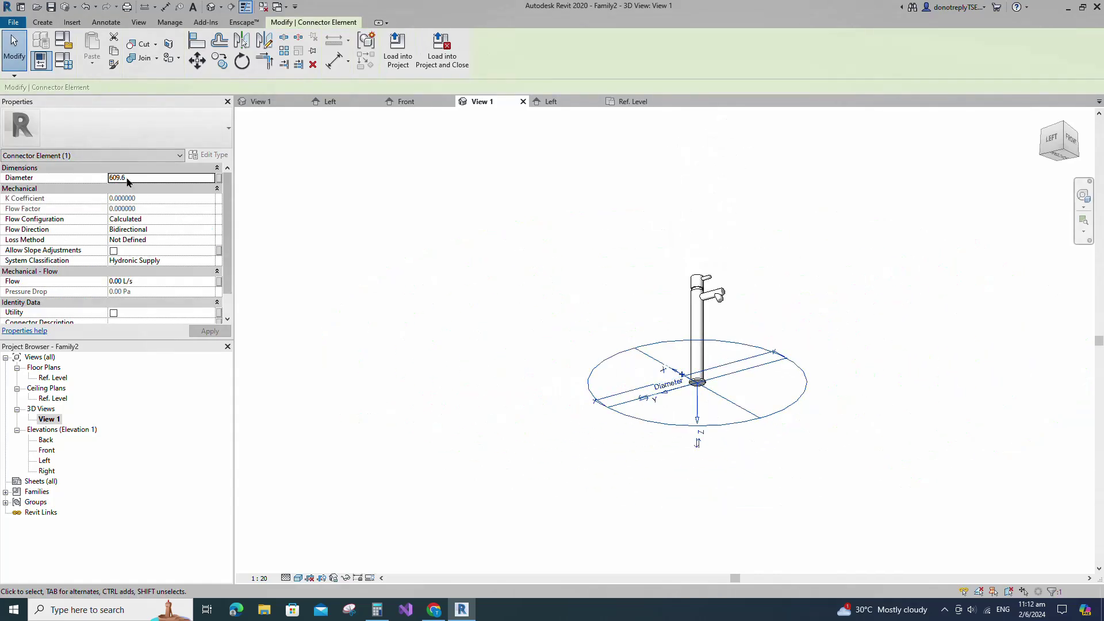
{"action": "left_click_drag", "start_coordinate": [127, 182], "coordinate": [55, 188]}
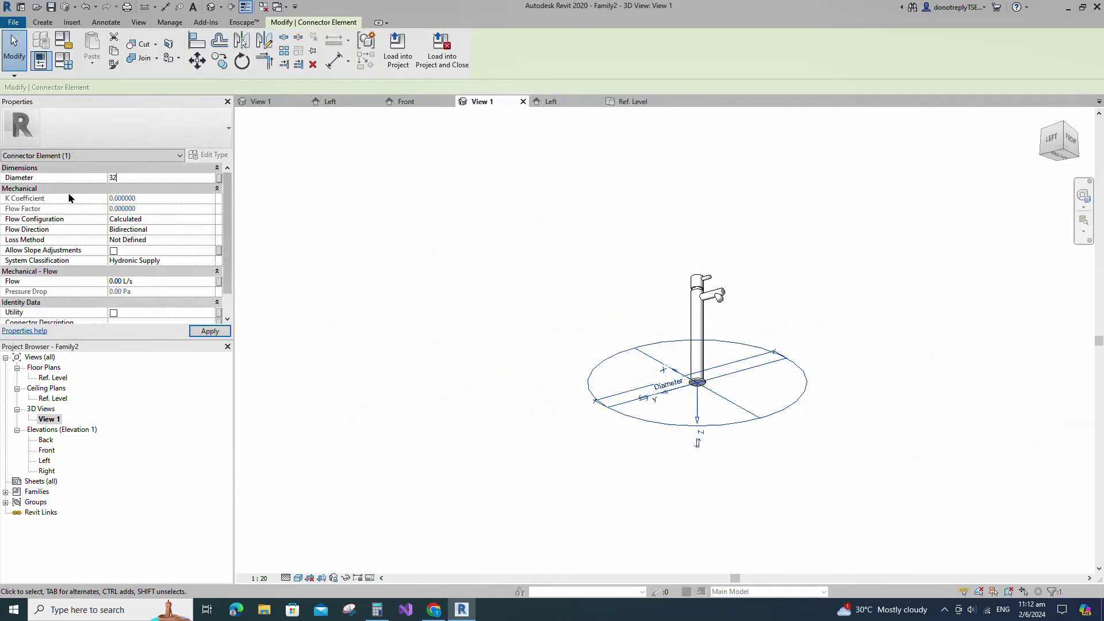
{"action": "left_click", "coordinate": [210, 262]}
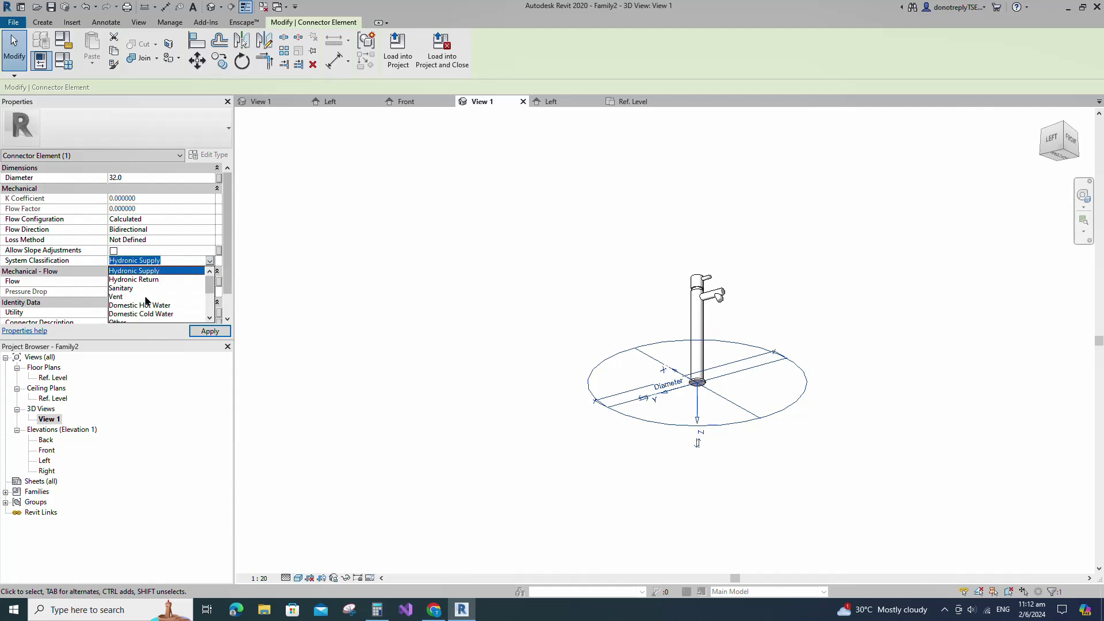
{"action": "scroll", "coordinate": [149, 302], "scroll_direction": "down", "scroll_amount": 4}
{"action": "left_click", "coordinate": [122, 306]}
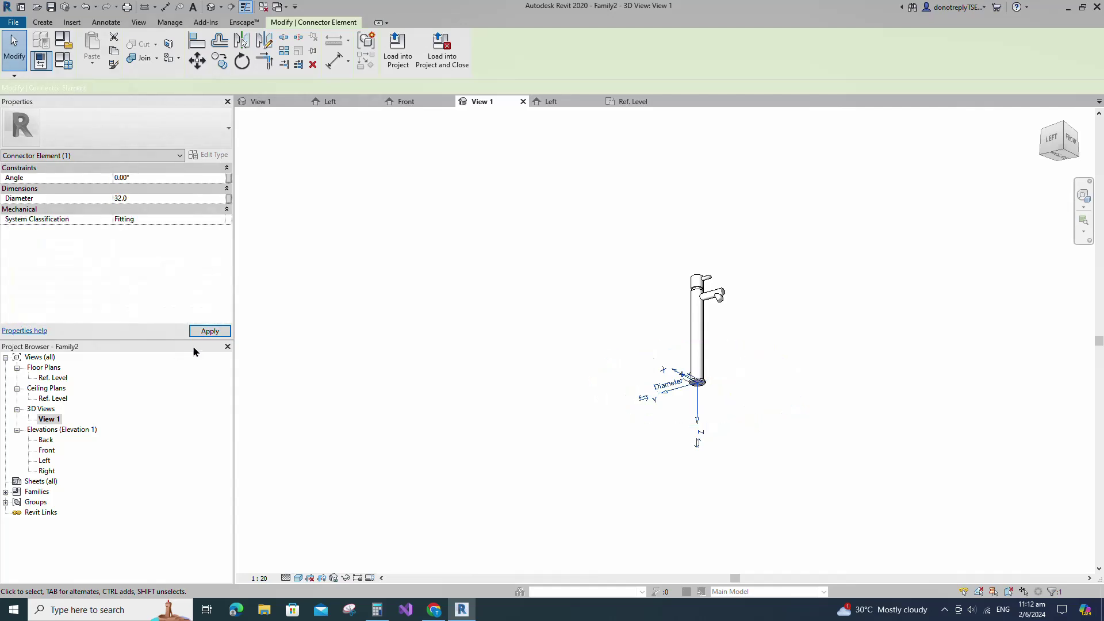
Apply the connector settings and save the faucet family as Basin Tap in the Documents folder.
{"action": "left_click", "coordinate": [205, 332]}
{"action": "left_click", "coordinate": [420, 360]}
{"action": "middle_click_drag", "start_coordinate": [420, 360], "coordinate": [779, 308], "text": "shift"}
{"action": "scroll", "coordinate": [646, 370], "scroll_direction": "up", "scroll_amount": 4}
{"action": "middle_click_drag", "start_coordinate": [615, 319], "coordinate": [911, 314], "text": "shift"}
{"action": "key", "text": "ctrl+s"}
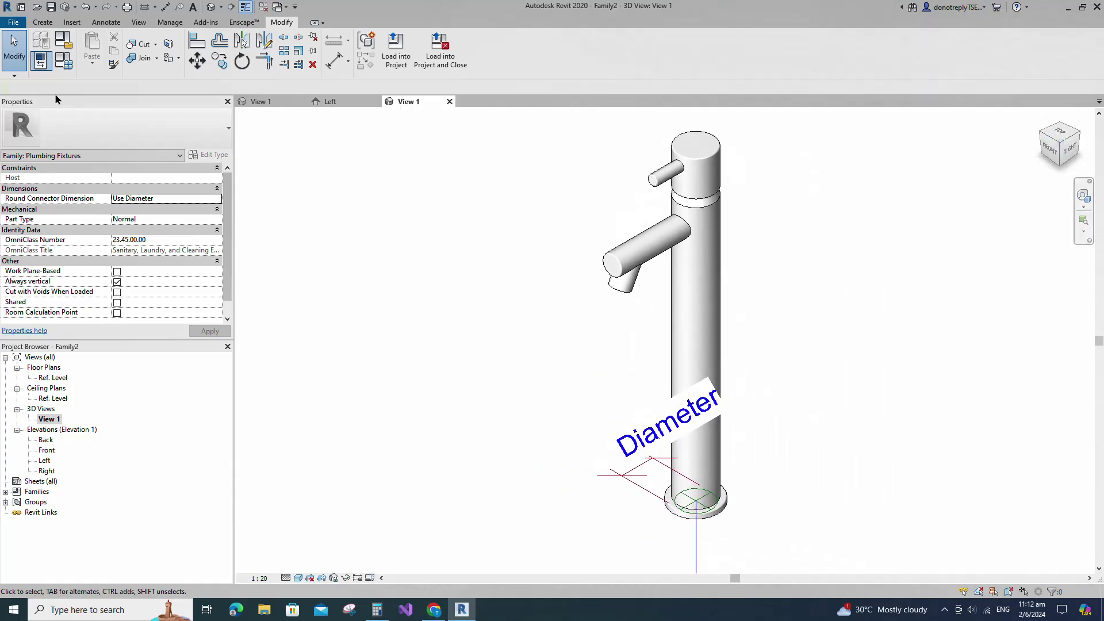
{"action": "type", "text": "Basin Tap"}
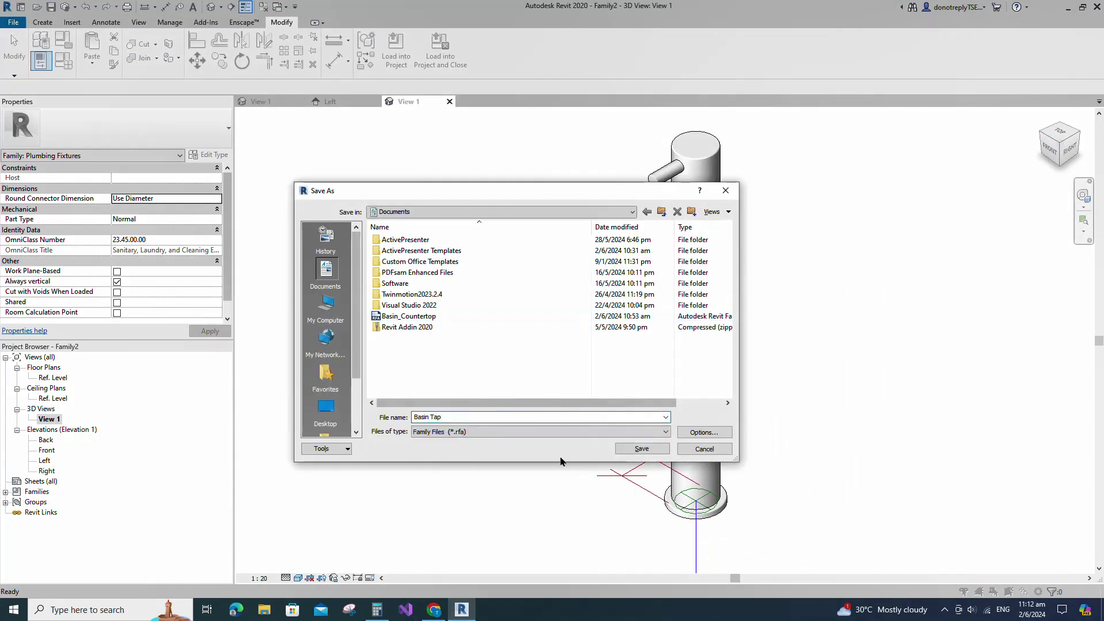
{"action": "key", "text": "Return"}
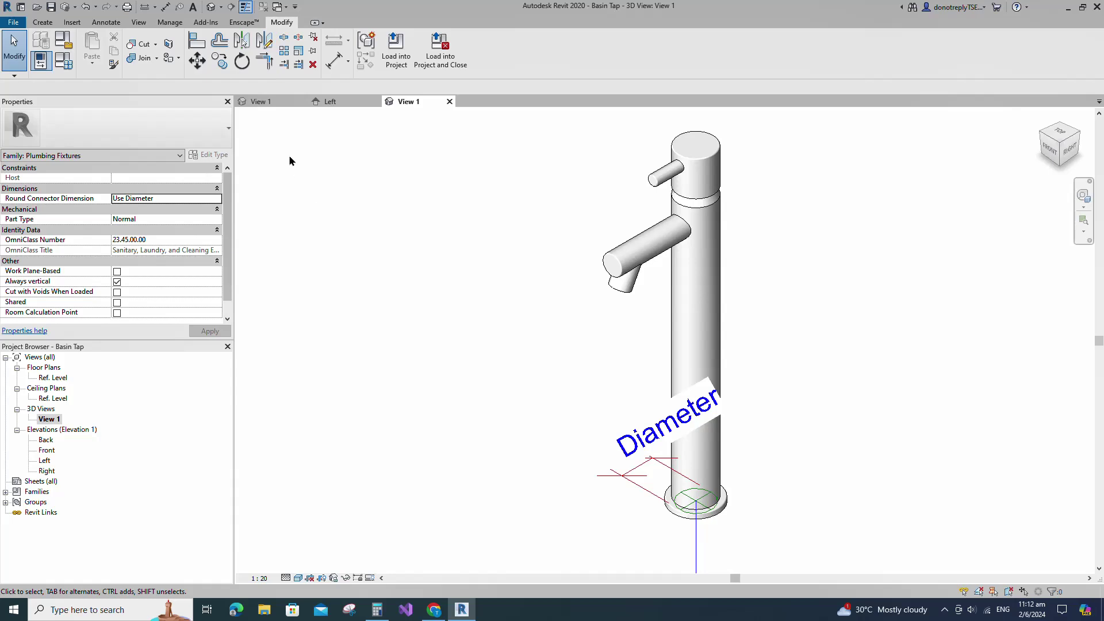
In the Basin_Countertop family's 3D view, place a Hydronic Supply pipe connector on the underside face of the basin's drain.
{"action": "left_click", "coordinate": [253, 102]}
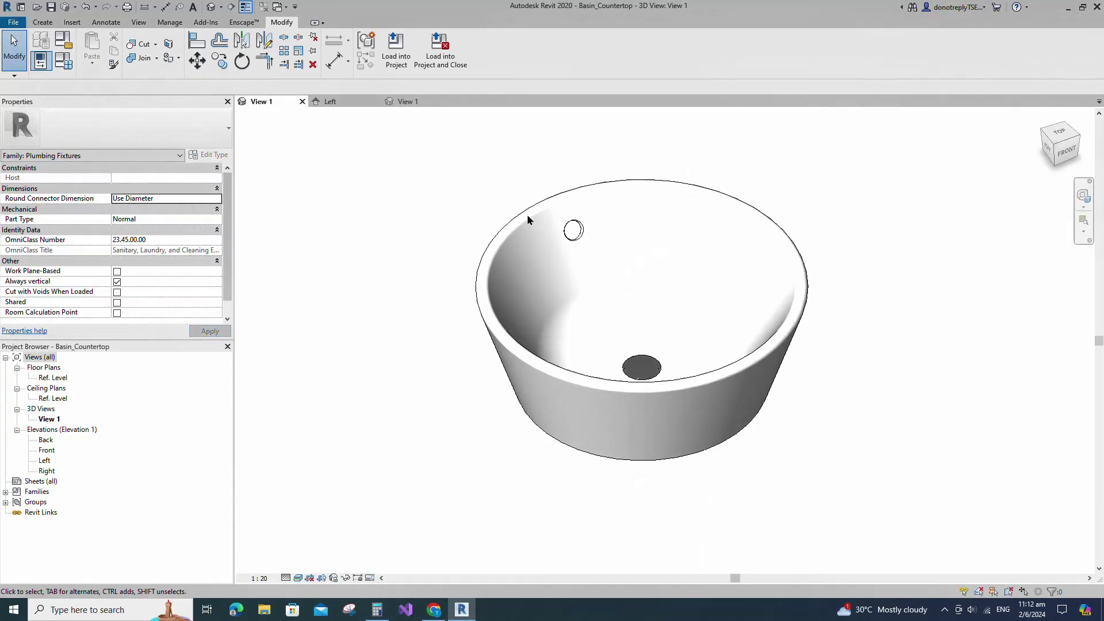
{"action": "middle_click_drag", "start_coordinate": [811, 482], "coordinate": [442, 338], "text": "shift"}
{"action": "left_click", "coordinate": [43, 23]}
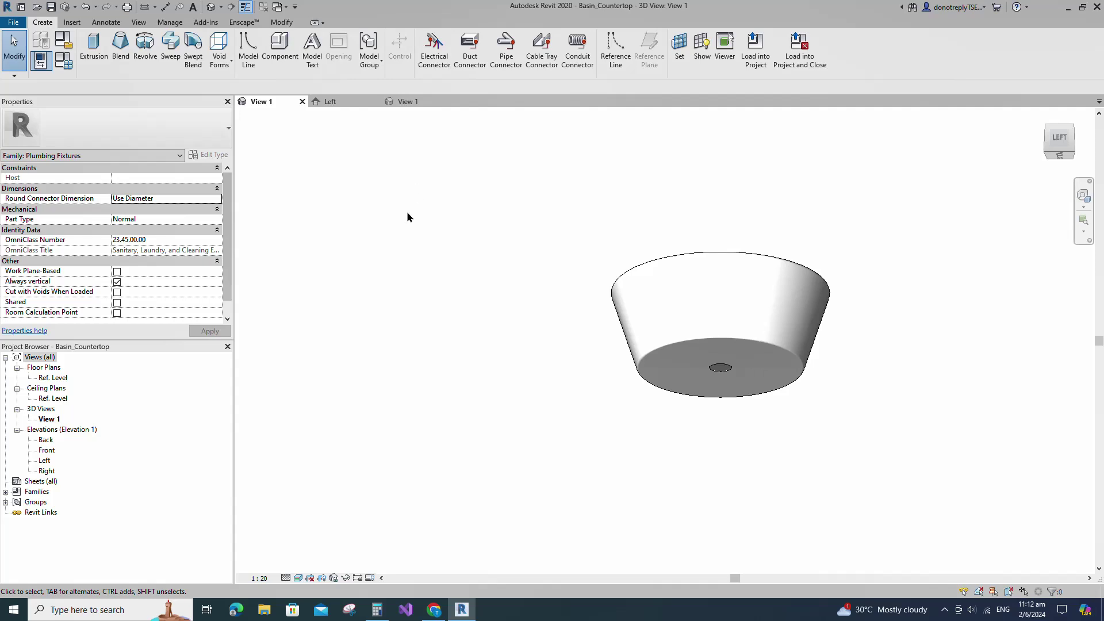
{"action": "left_click", "coordinate": [506, 49]}
{"action": "scroll", "coordinate": [690, 403], "scroll_direction": "up", "scroll_amount": 2}
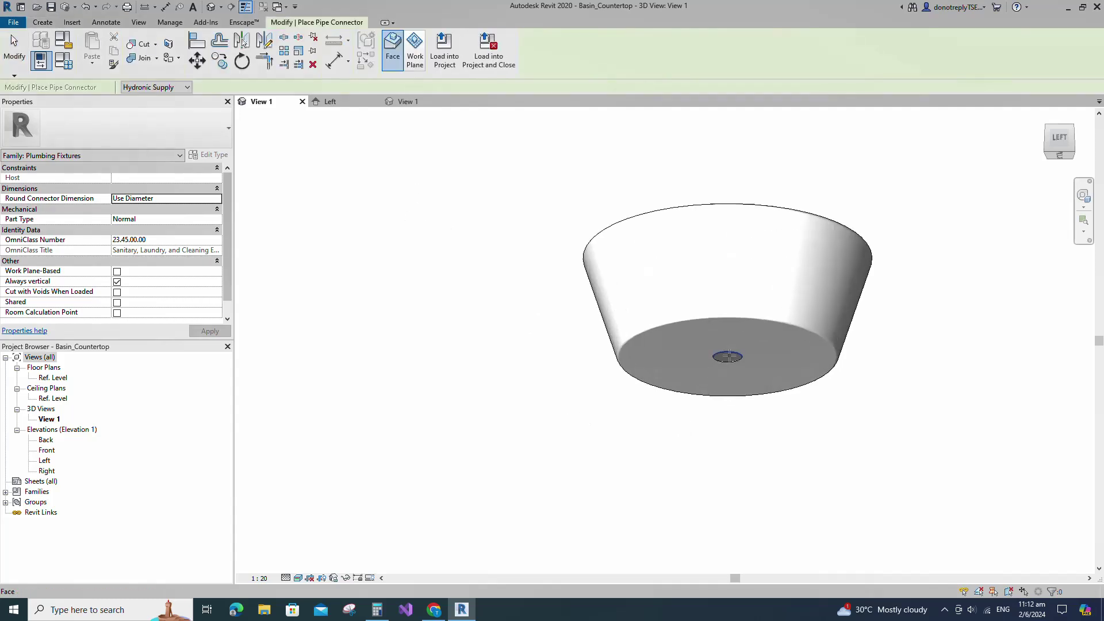
{"action": "left_click", "coordinate": [727, 356]}
{"action": "middle_click_drag", "start_coordinate": [728, 357], "coordinate": [719, 419], "text": "shift"}
{"action": "key", "text": "Escape"}
Set the drain connector's diameter to 40 and change its system classification from Hydronic Supply.
{"action": "left_click", "coordinate": [720, 419]}
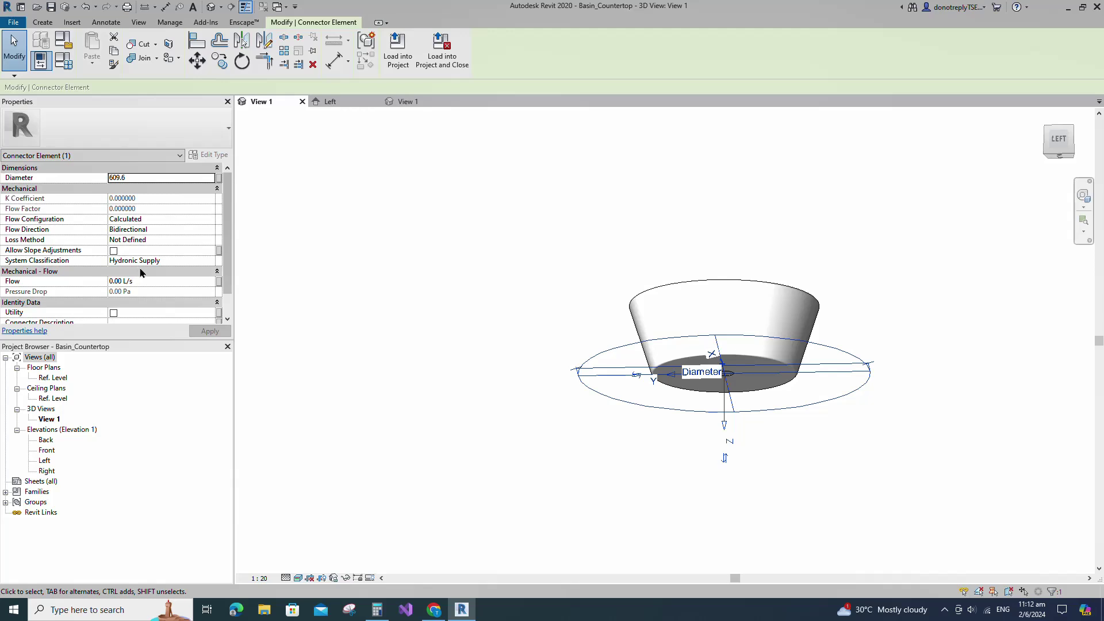
{"action": "left_click_drag", "start_coordinate": [125, 178], "coordinate": [65, 179]}
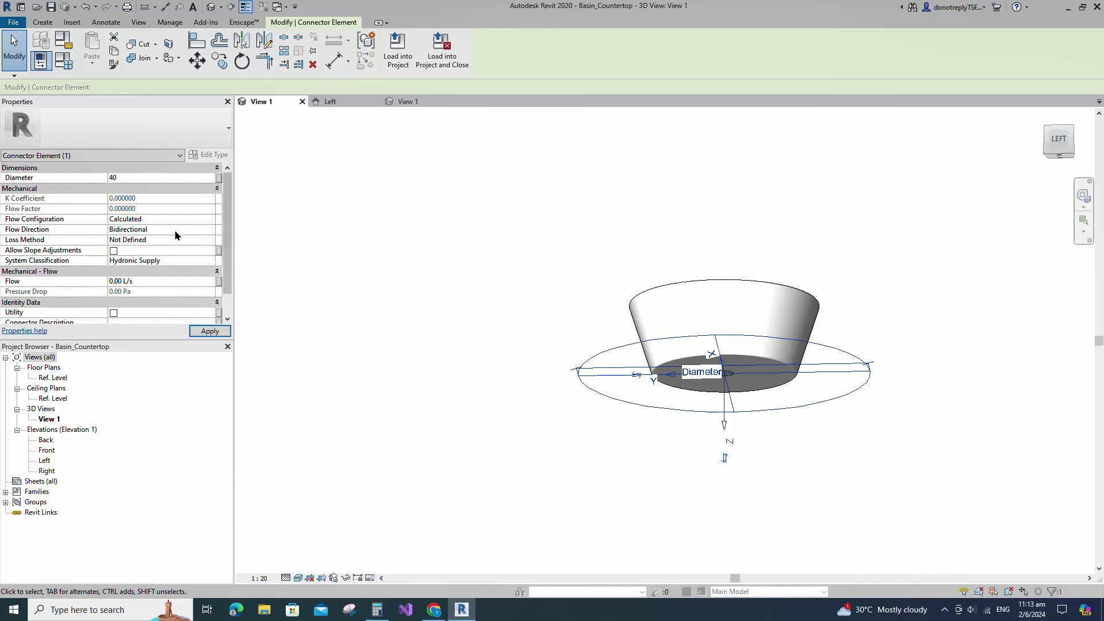
{"action": "left_click", "coordinate": [210, 260]}
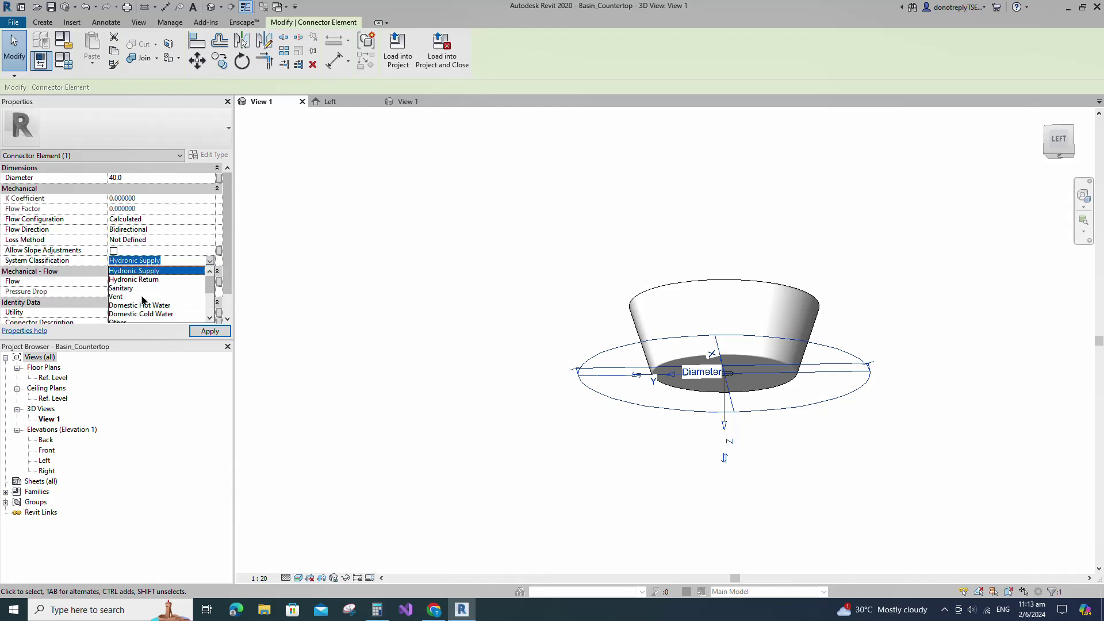
{"action": "scroll", "coordinate": [145, 302], "scroll_direction": "down", "scroll_amount": 4}
{"action": "left_click", "coordinate": [144, 310]}
{"action": "left_click", "coordinate": [404, 375]}
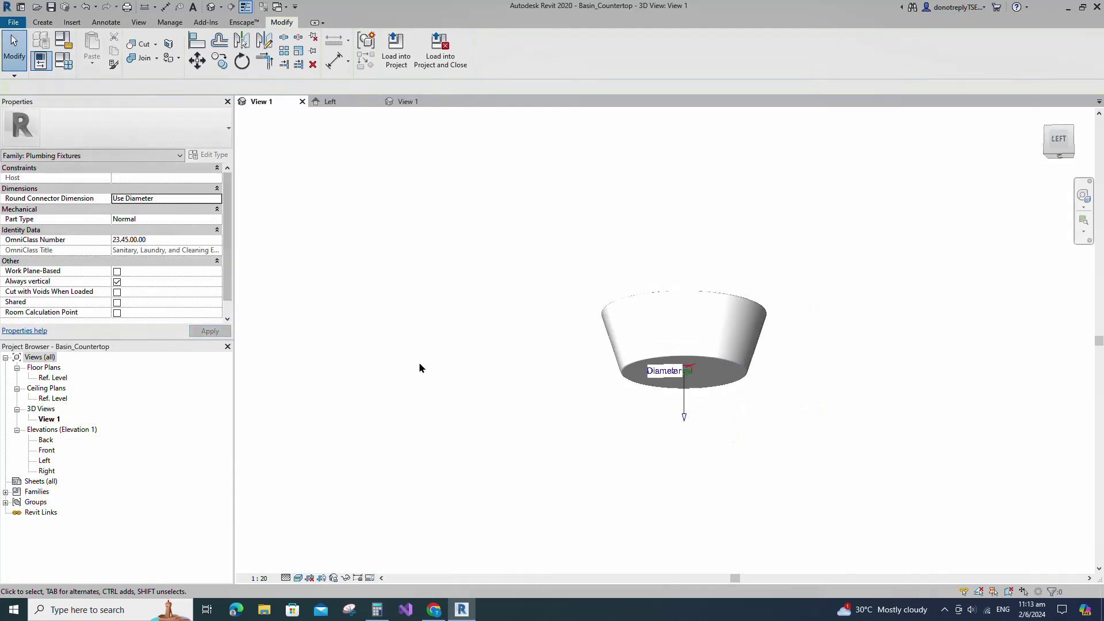
Load the Basin_Countertop family into Project1 and place one instance in the 1 - Mech floor plan.
{"action": "left_click", "coordinate": [1062, 144]}
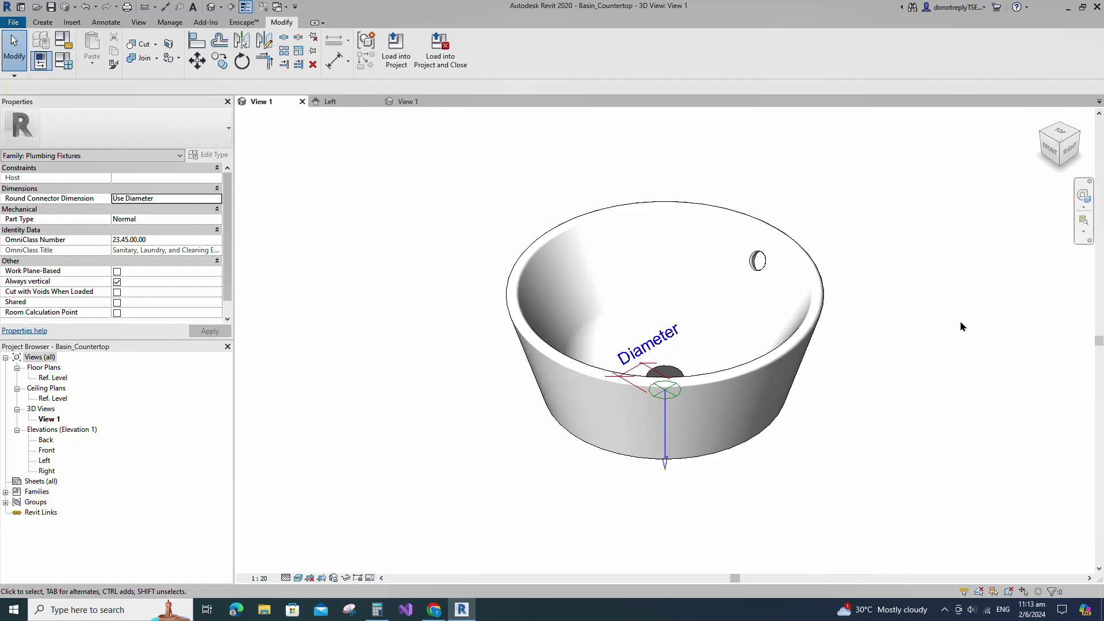
{"action": "left_click", "coordinate": [408, 71]}
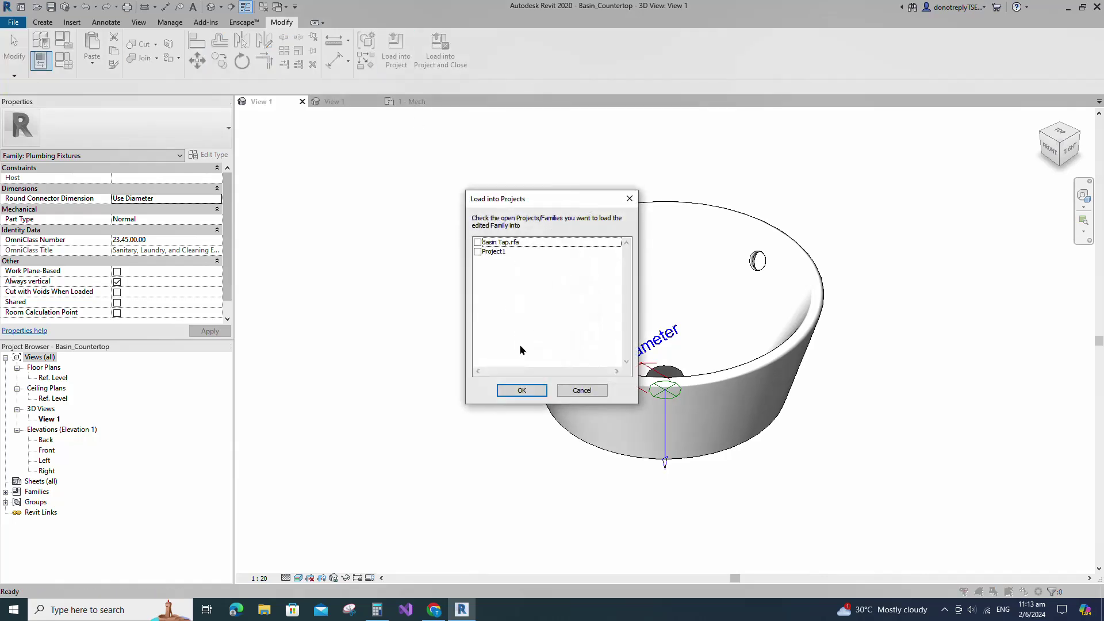
{"action": "left_click", "coordinate": [481, 254]}
{"action": "left_click", "coordinate": [520, 389]}
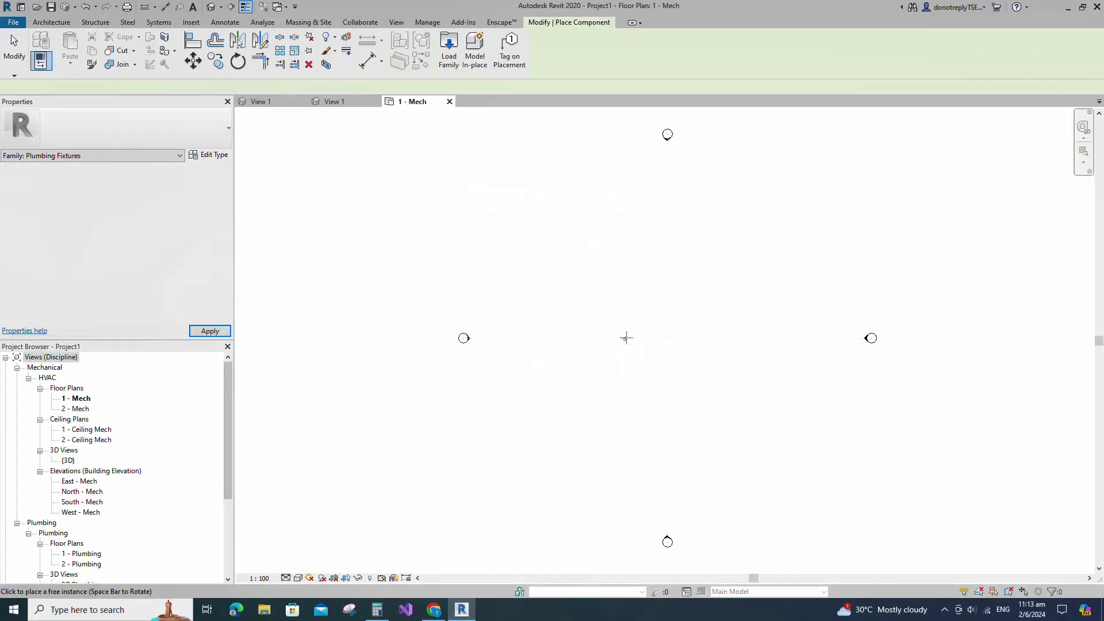
{"action": "scroll", "coordinate": [627, 337], "scroll_direction": "up", "scroll_amount": 2}
{"action": "left_click", "coordinate": [625, 324]}
{"action": "scroll", "coordinate": [650, 342], "scroll_direction": "up", "scroll_amount": 2}
{"action": "key", "text": "Escape"}
{"action": "key", "text": "Escape"}
{"action": "scroll", "coordinate": [633, 332], "scroll_direction": "up", "scroll_amount": 2}
Load the Basin Tap family into Project1 and place it at the basin's rear edge, centred on the drain with the spout over the bowl.
{"action": "left_click", "coordinate": [344, 101]}
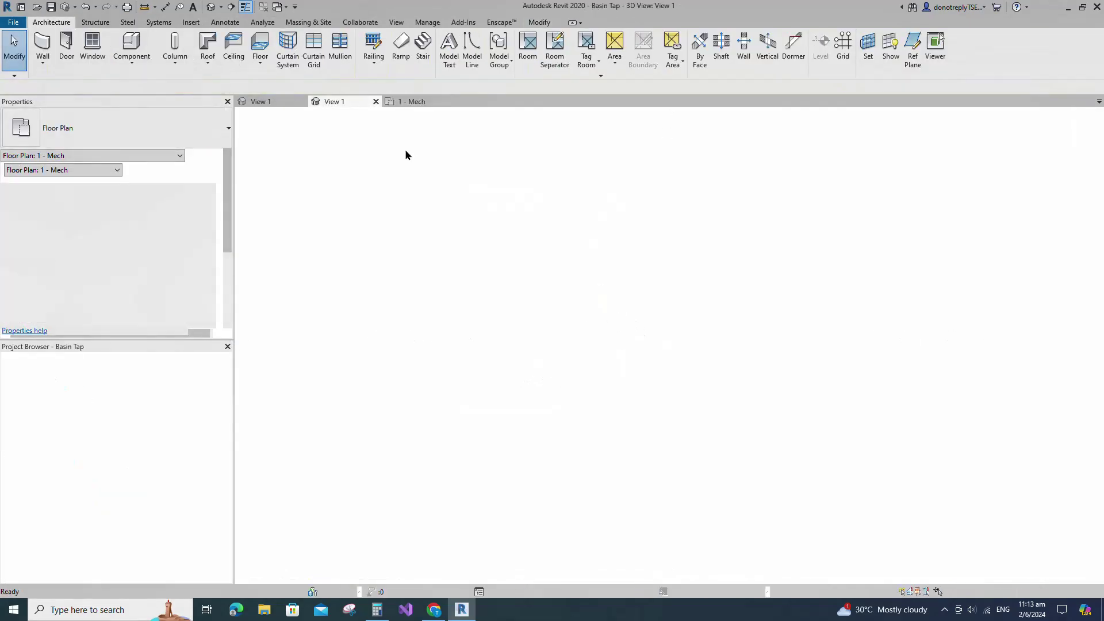
{"action": "left_click", "coordinate": [396, 52]}
{"action": "left_click", "coordinate": [517, 394]}
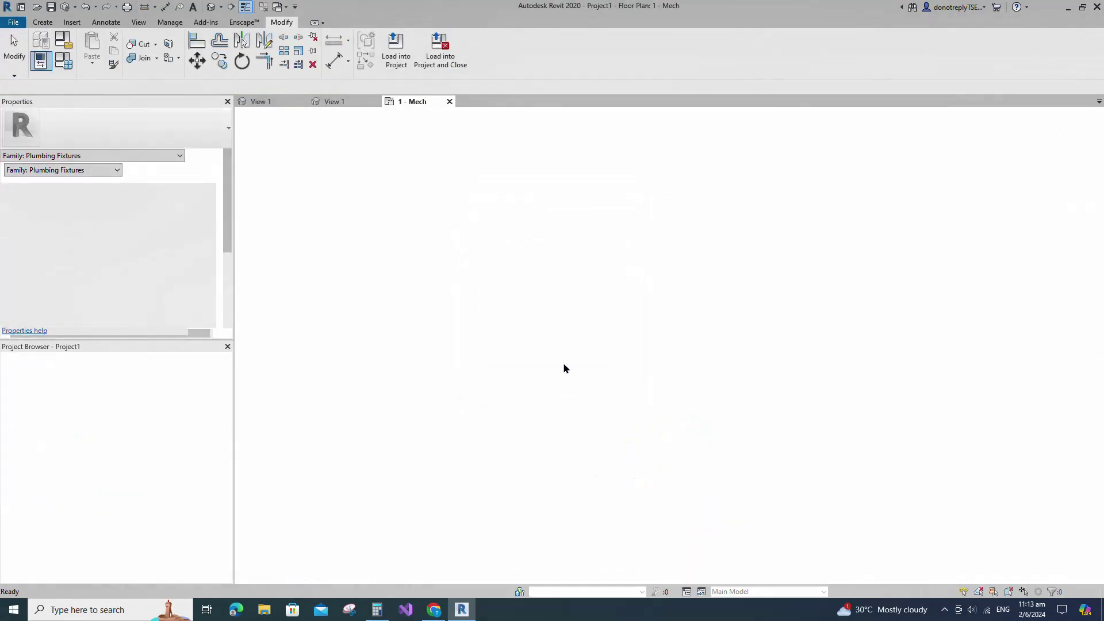
{"action": "left_click", "coordinate": [603, 297]}
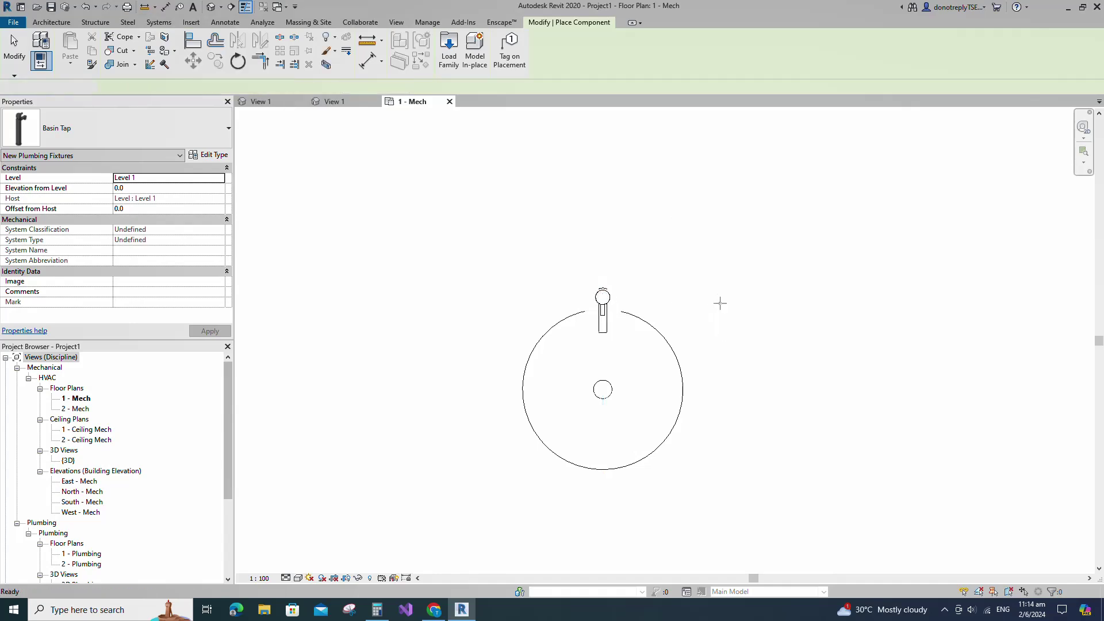
{"action": "key", "text": "Escape"}
{"action": "key", "text": "Escape"}
Inspect the placed basin and tap in the project's 3D view, selecting each fixture to check its pipe connector.
{"action": "left_click_drag", "start_coordinate": [410, 245], "coordinate": [847, 532]}
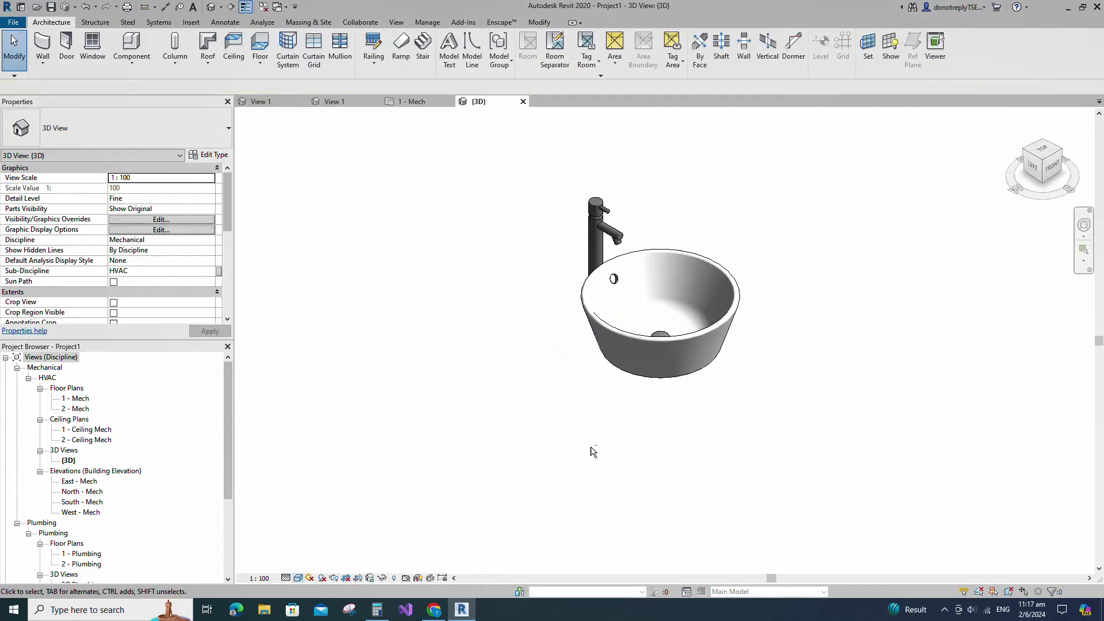
{"action": "middle_click_drag", "start_coordinate": [592, 451], "coordinate": [533, 286], "text": "shift"}
{"action": "left_click", "coordinate": [610, 305]}
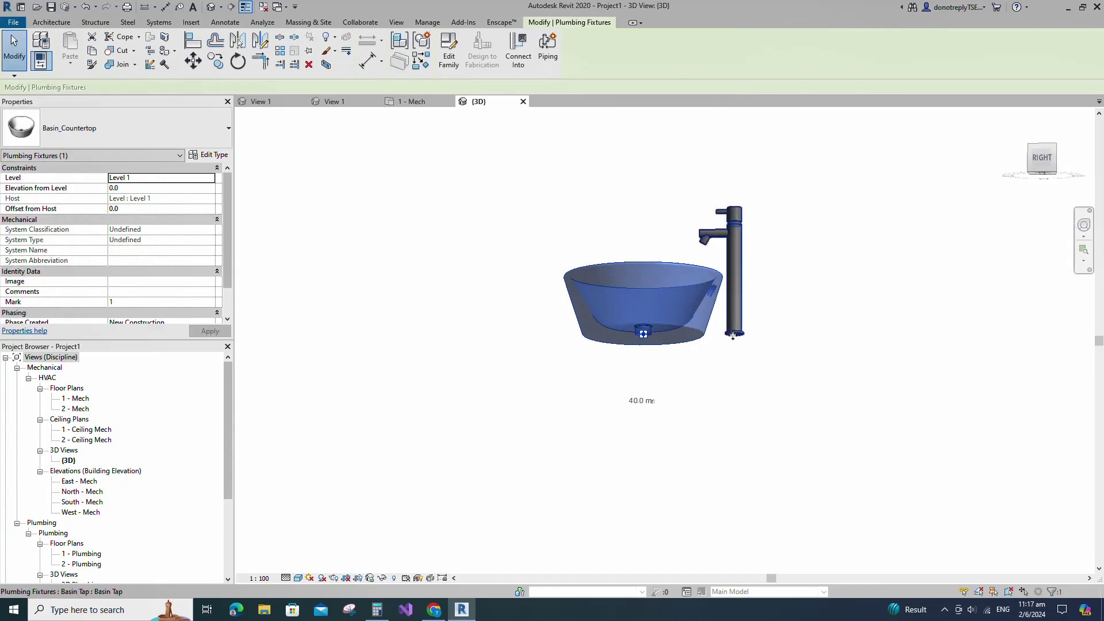
{"action": "left_click", "coordinate": [733, 336]}
{"action": "left_click", "coordinate": [744, 458]}
{"action": "mouse_move", "coordinate": [744, 458]}
{"action": "middle_mouse_down", "text": "shift"}
{"action": "mouse_move", "coordinate": [776, 464]}
{"action": "mouse_move", "coordinate": [745, 455]}
{"action": "mouse_move", "coordinate": [747, 421]}
{"action": "mouse_move", "coordinate": [752, 437]}
{"action": "middle_mouse_up", "text": "shift"}
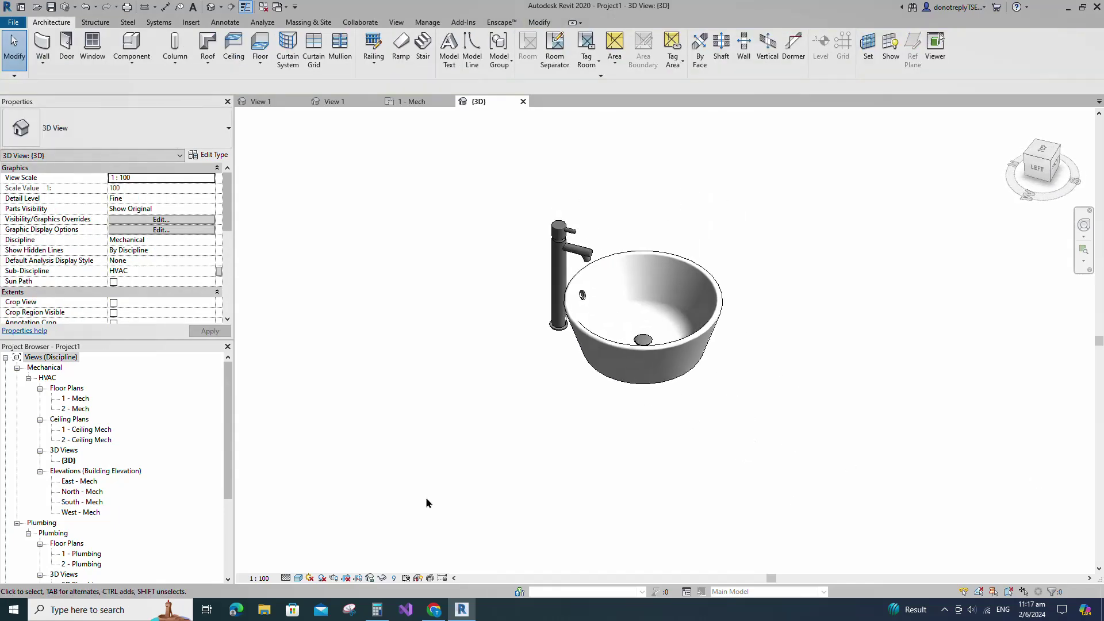
Display the 3D view in the Realistic visual style, followed by Ray Trace.
{"action": "left_click", "coordinate": [299, 578]}
{"action": "left_click", "coordinate": [319, 554]}
{"action": "left_click", "coordinate": [298, 578]}
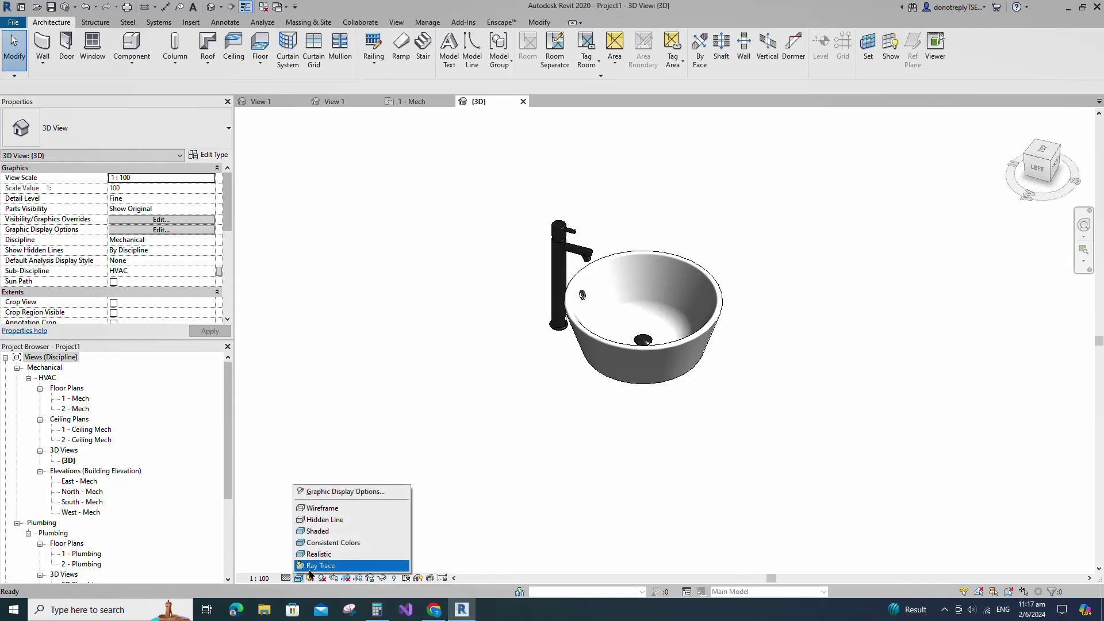
{"action": "left_click", "coordinate": [315, 565]}
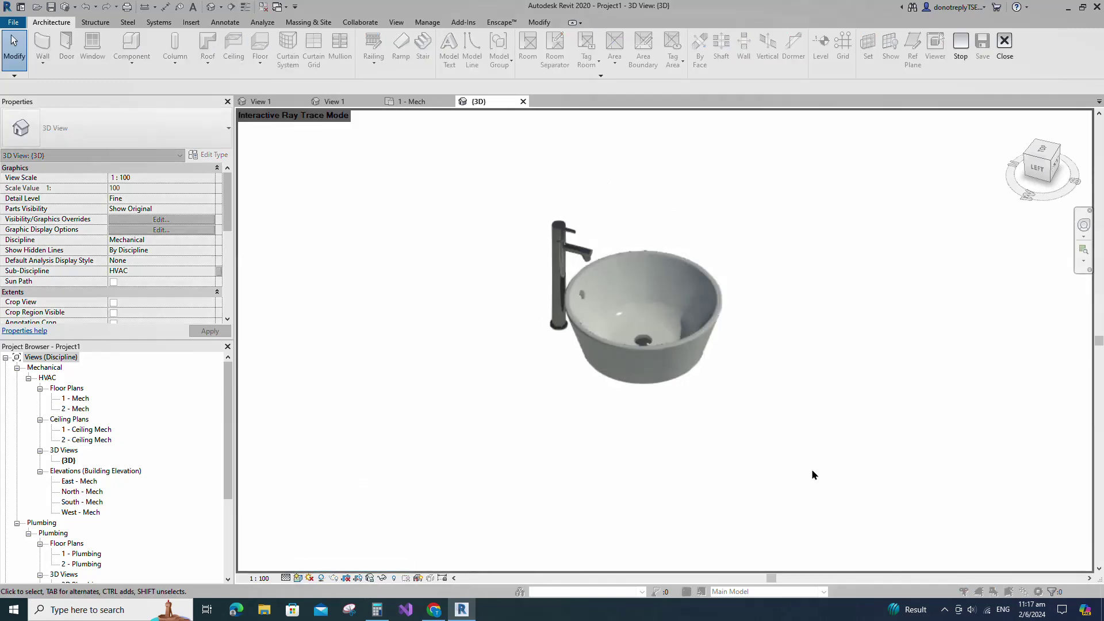